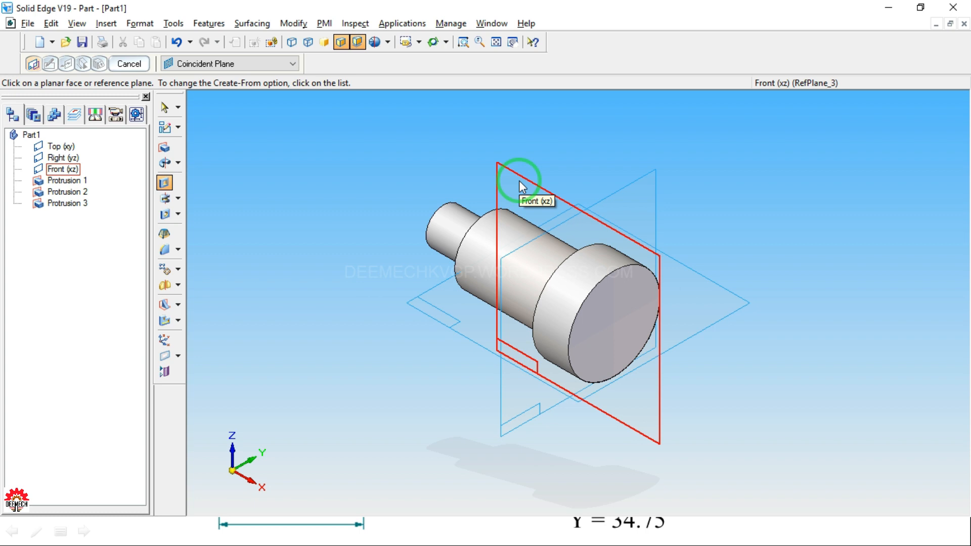
Sketch the cutout profile on the Front (xz) plane, starting with a horizontal line above the middle cylinder and a vertical line down from its end nearest the collar
left_click(520, 182)
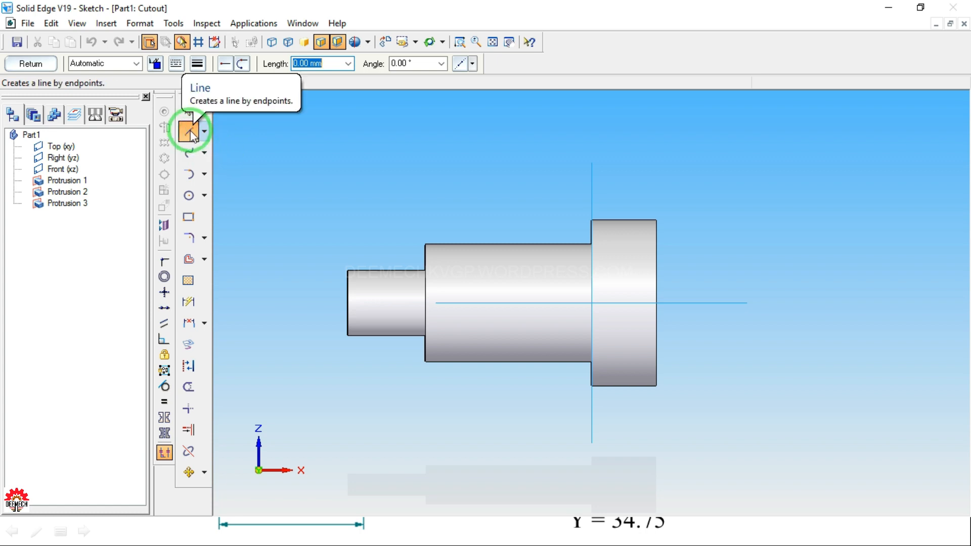
left_click(475, 207)
left_click(553, 207)
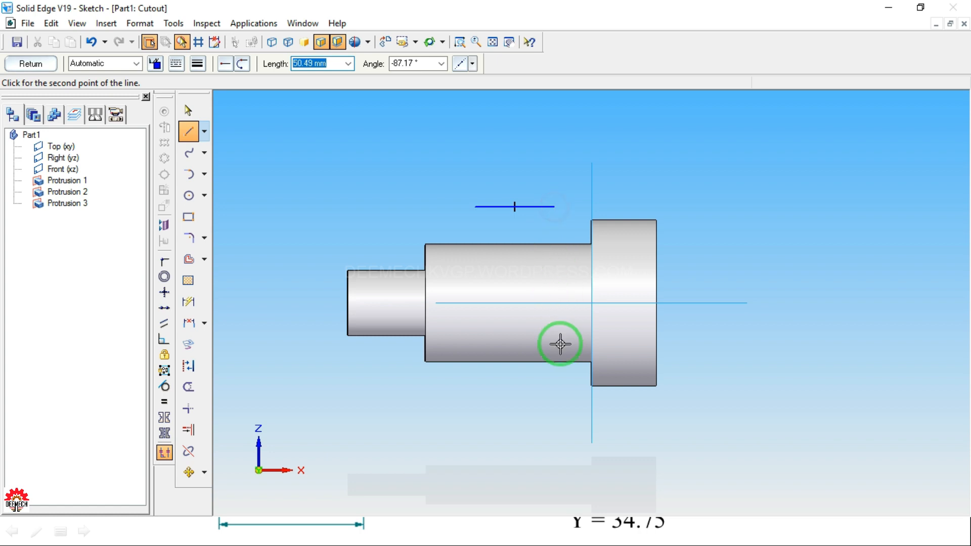
left_click(549, 391)
Close the profile with a short horizontal bottom line and a slanted line up to the free end of the top line
left_click(504, 396)
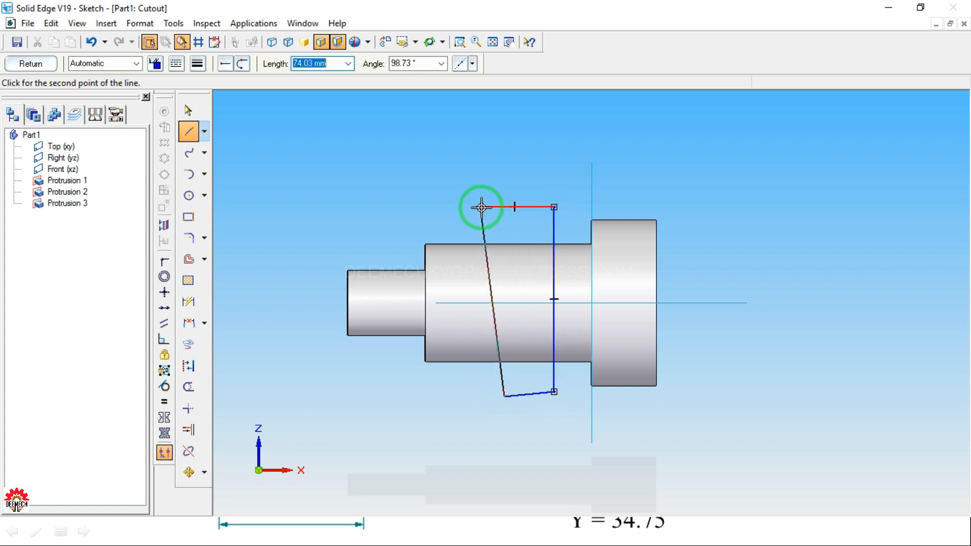
left_click(91, 42)
left_click(189, 131)
left_click(554, 391)
left_click(520, 391)
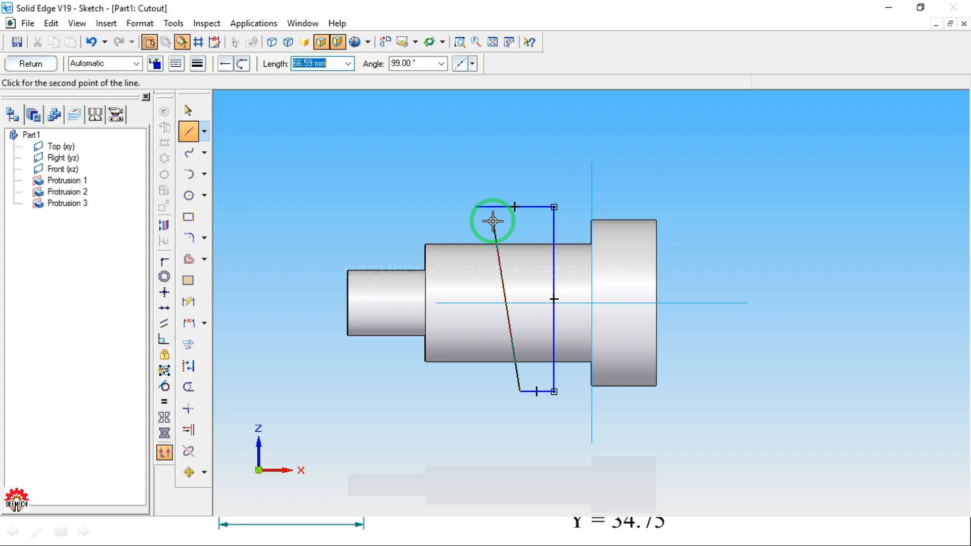
left_click(476, 207)
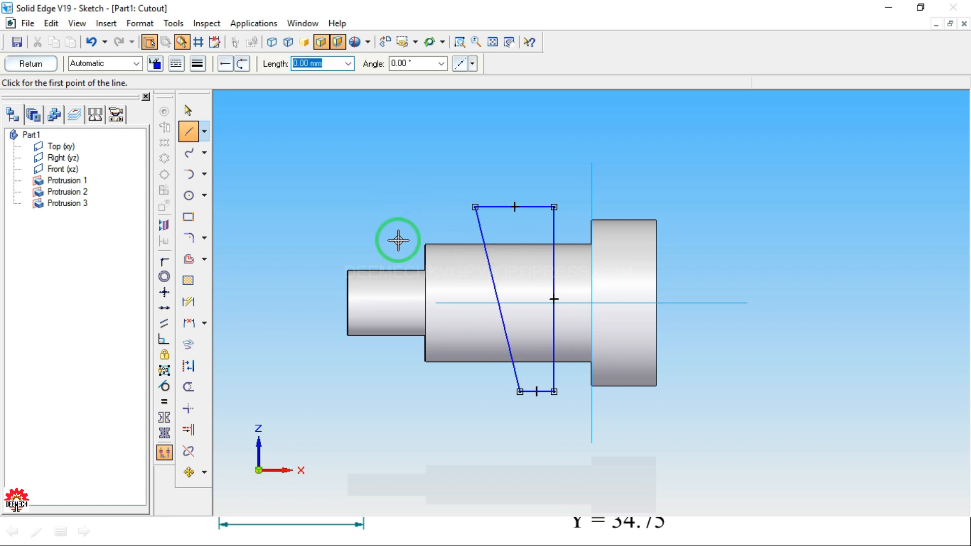
Undock the Features and Relationships toolbar and the drawing toolbar, and dock both back beside the drawing area
left_click_drag(166, 103, 324, 121)
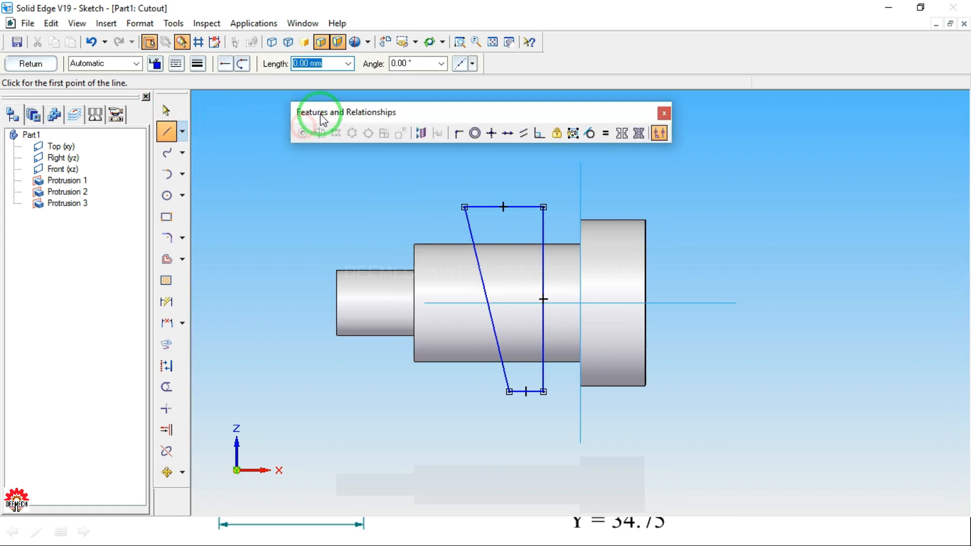
mouse_move(191, 97)
left_mouse_down()
mouse_move(332, 190)
mouse_move(332, 179)
left_mouse_up()
mouse_move(321, 100)
left_mouse_down()
mouse_move(320, 109)
mouse_move(197, 113)
mouse_move(169, 97)
left_mouse_up()
left_click_drag(314, 172, 191, 93)
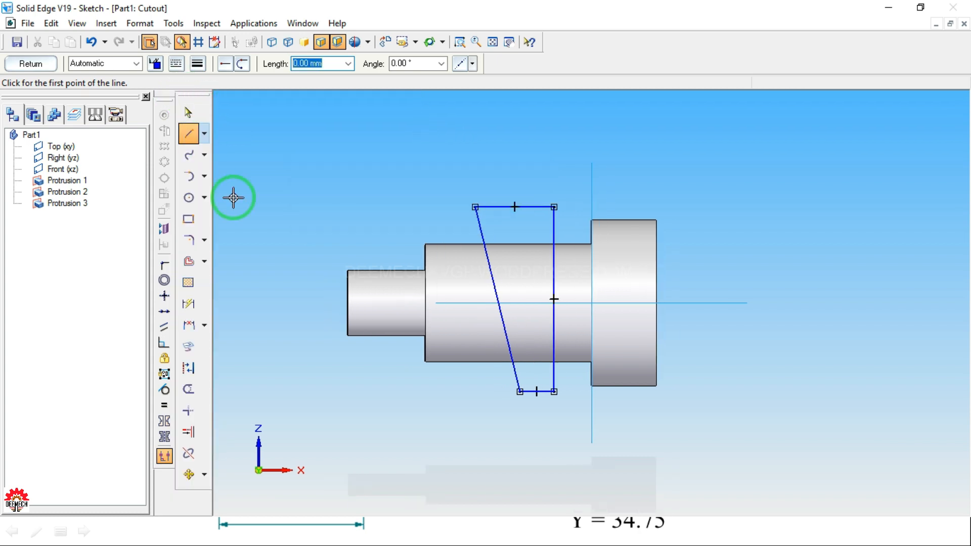
Make the profile's top and bottom lines collinear with the upper and lower edges of the middle cylinder
left_click(164, 313)
left_click(536, 208)
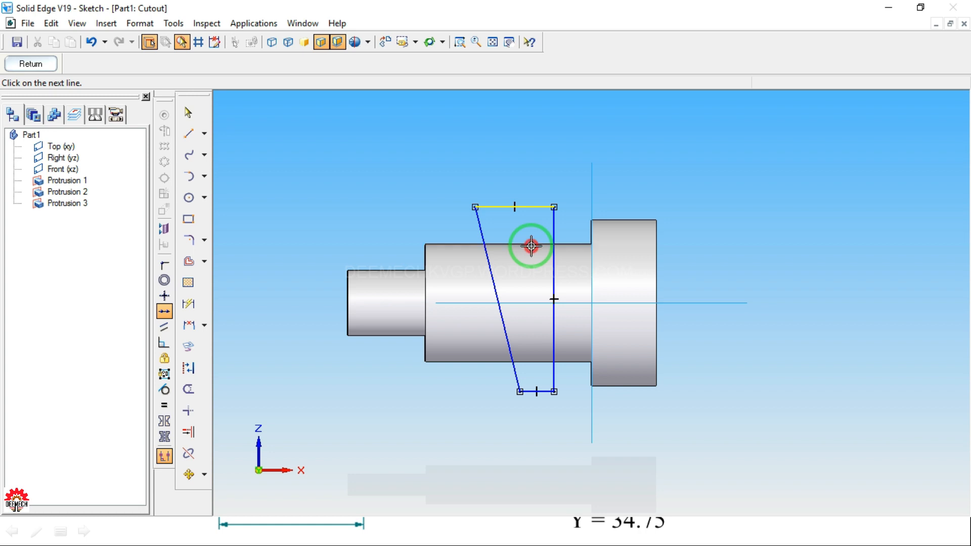
left_click(531, 245)
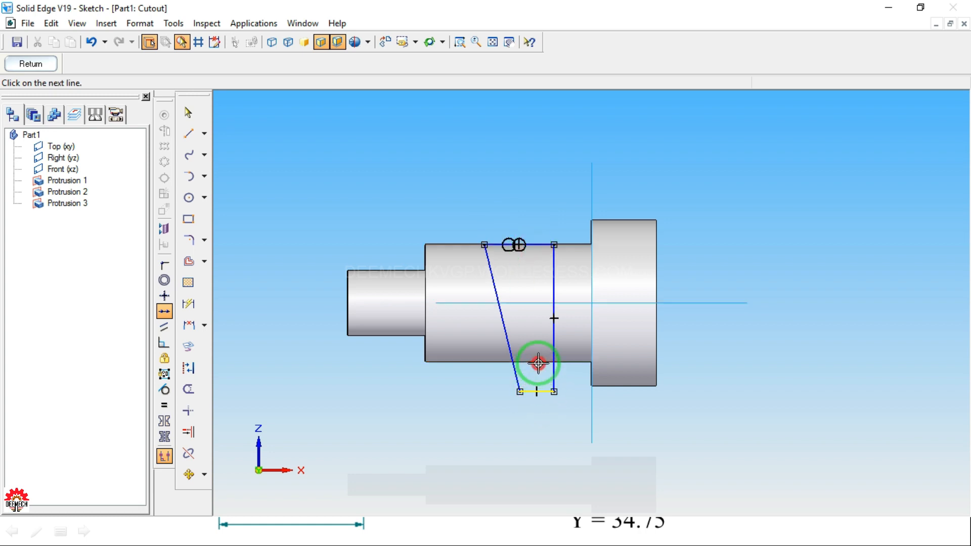
left_click(538, 363)
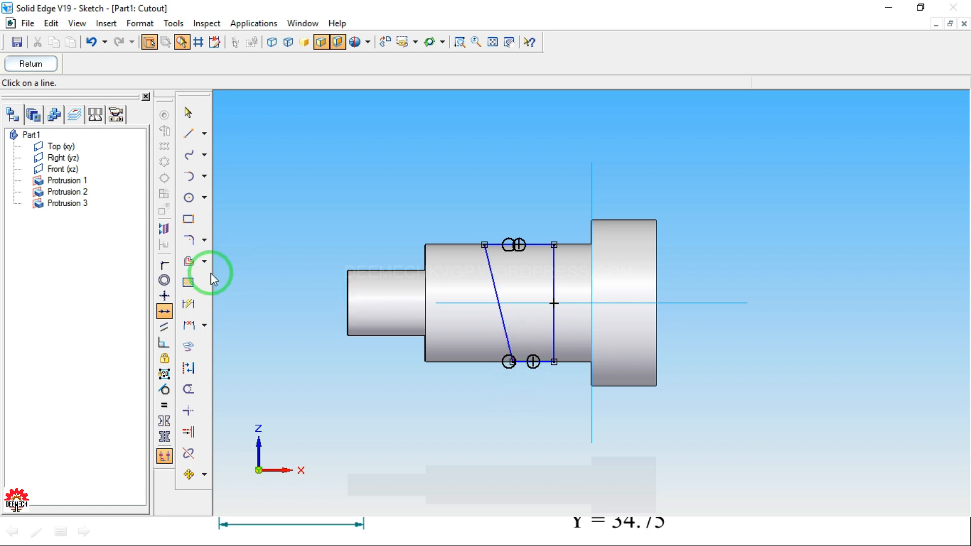
Dimension the distance from the profile's vertical line to the outer end face of the collar as 22 mm
left_click(188, 305)
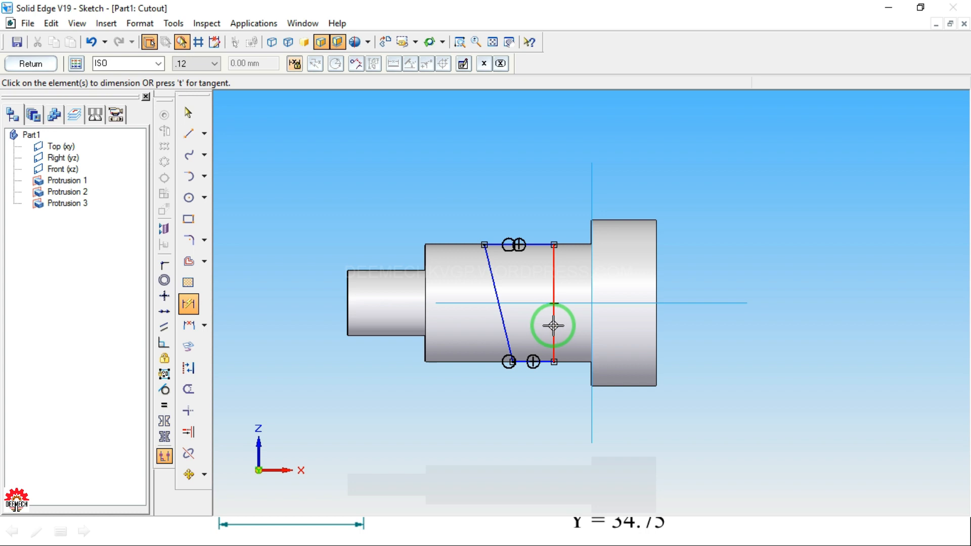
left_click(553, 326)
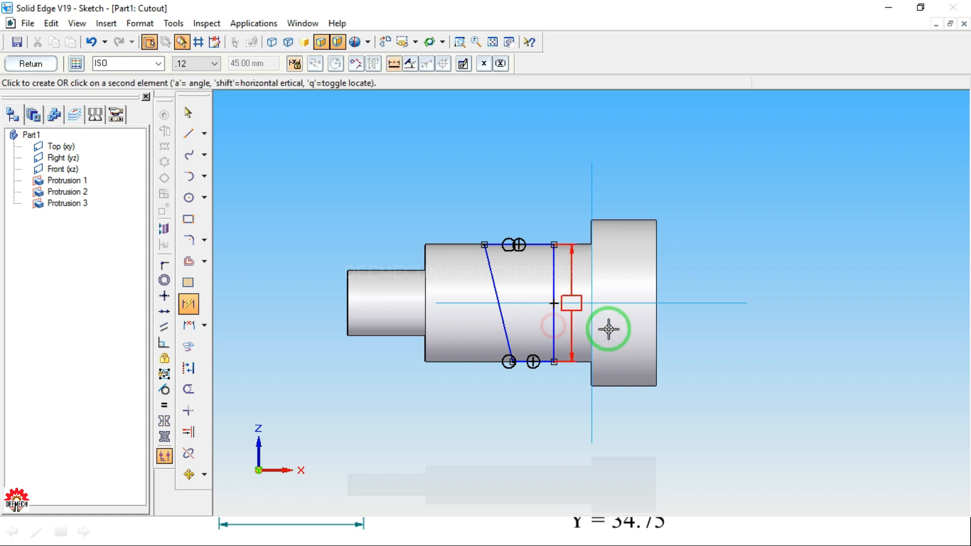
left_click(656, 329)
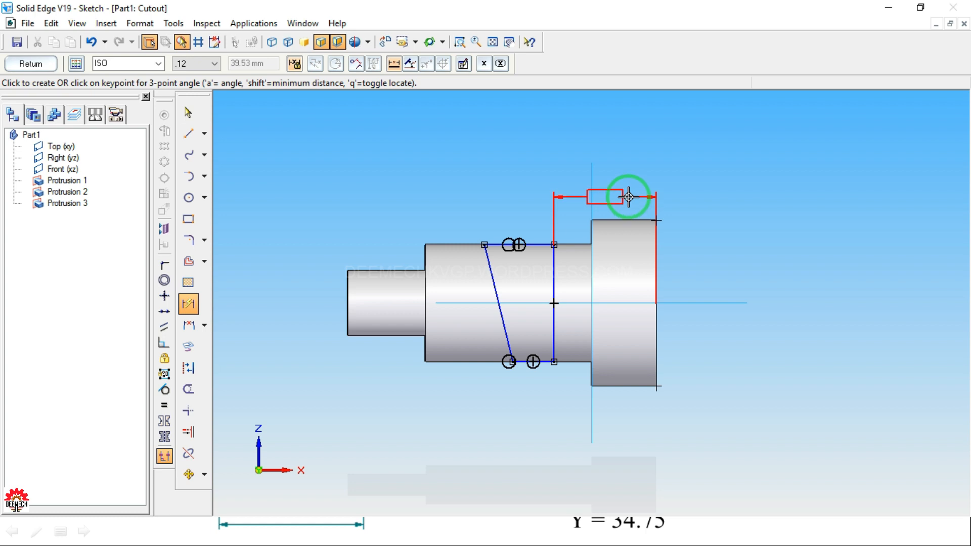
left_click(627, 197)
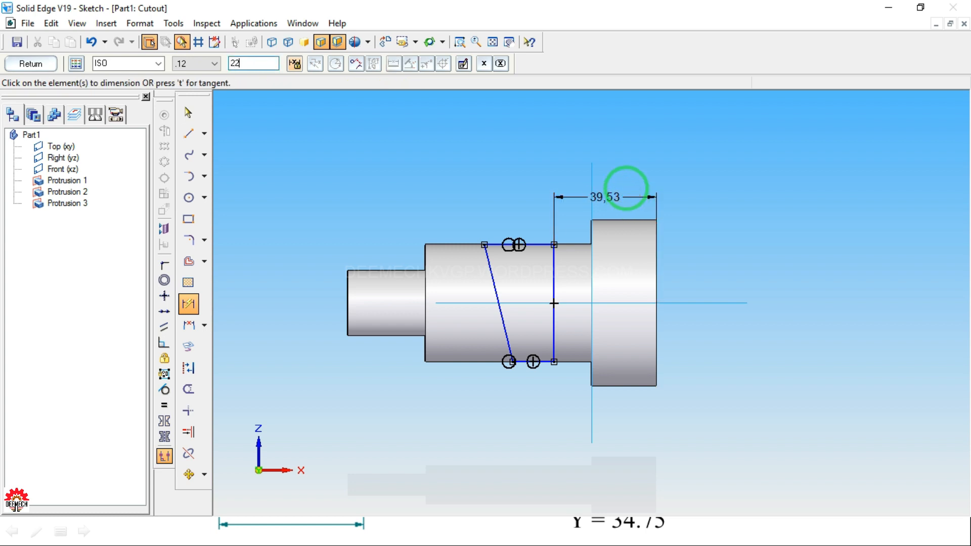
type("22")
key("Return")
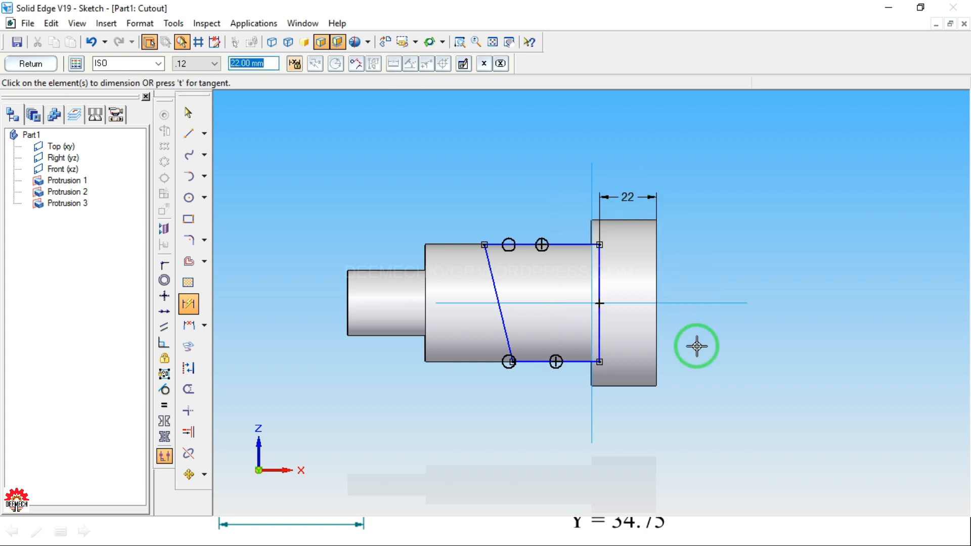
Check the socket dimensions in the PDF drawing and dimension the profile's top line as 33.25+25-22 mm
key("super")
left_click(680, 532)
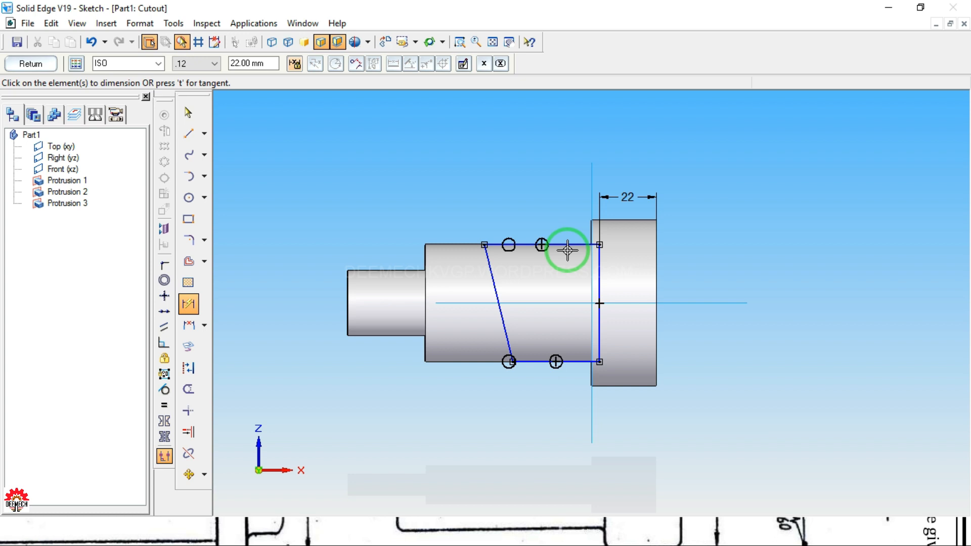
key("alt+Tab")
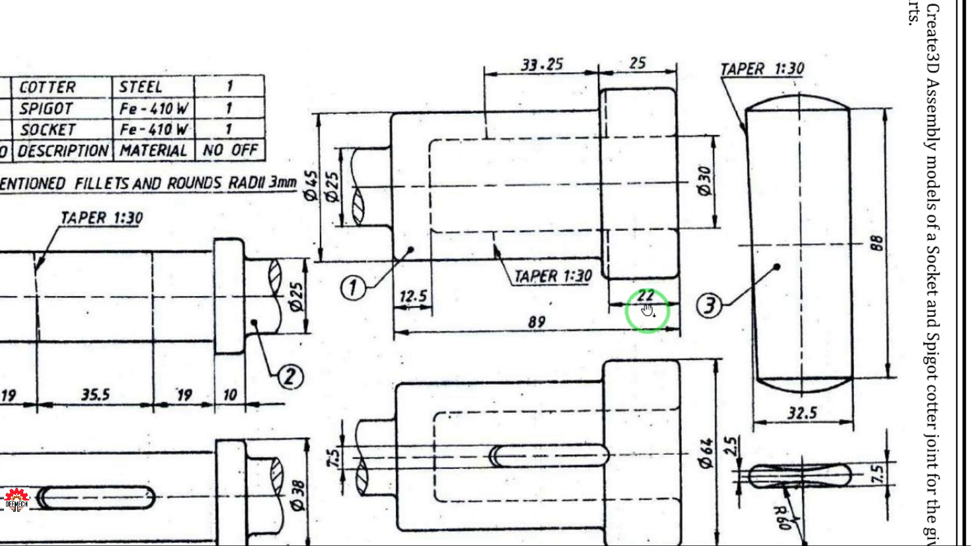
key("alt+Tab")
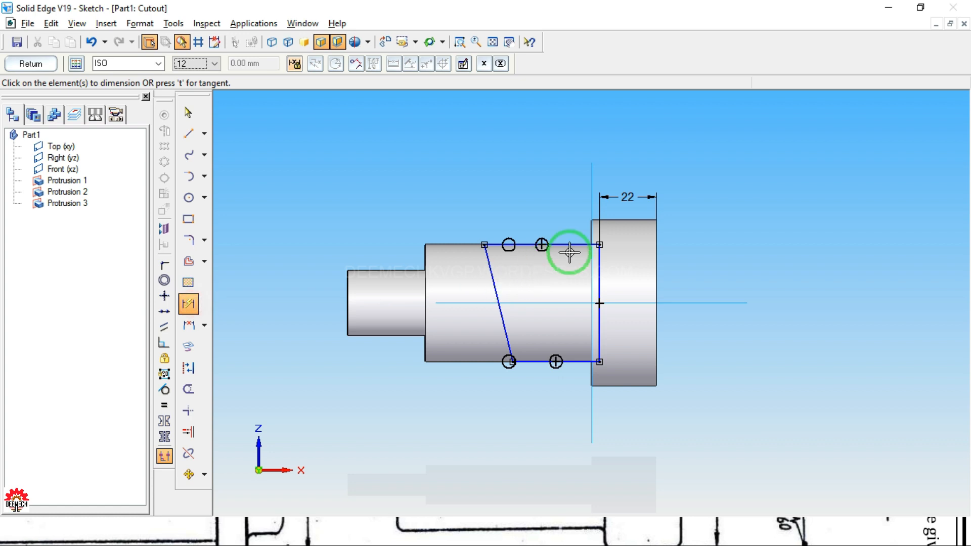
left_click(571, 245)
left_click(549, 194)
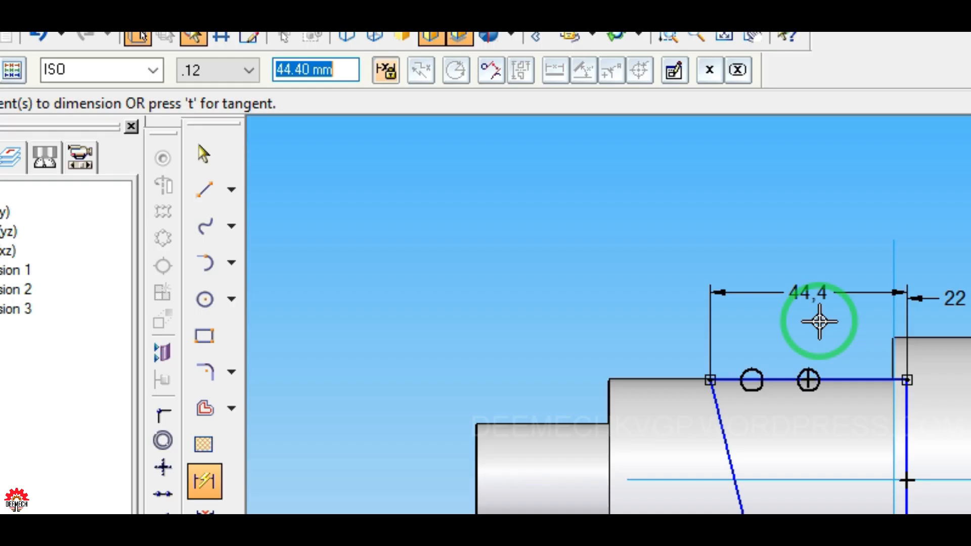
type("33.25+25-22")
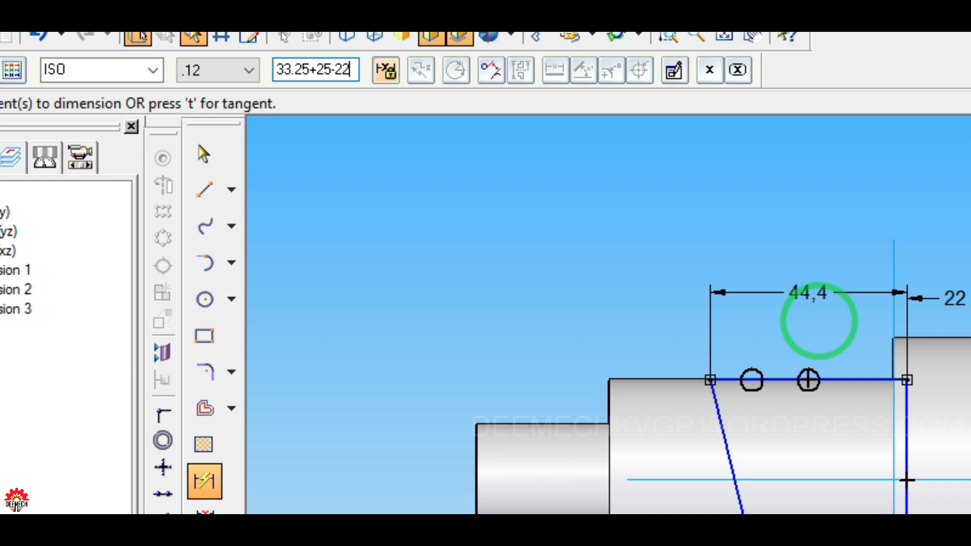
key("Return")
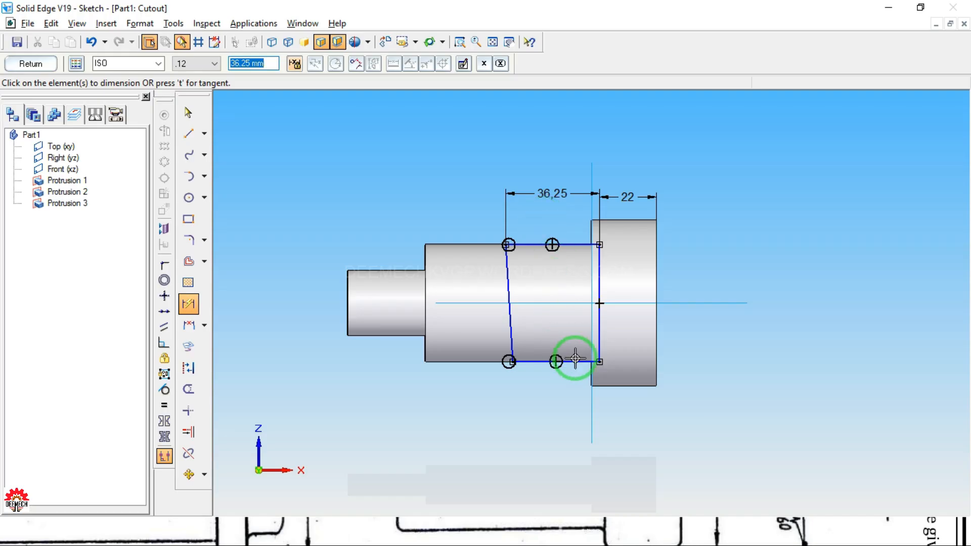
Dimension the profile's bottom line as 34.75 mm
left_click(576, 362)
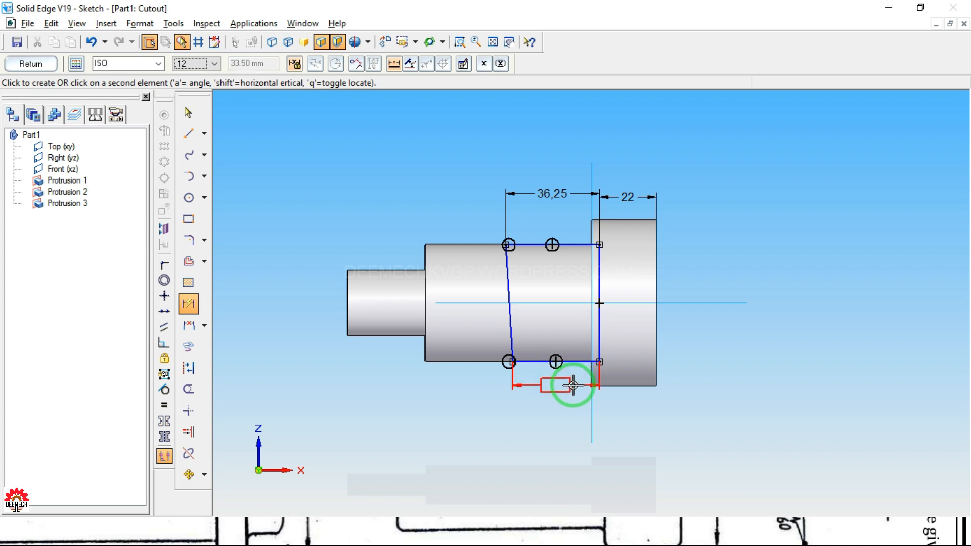
left_click(573, 385)
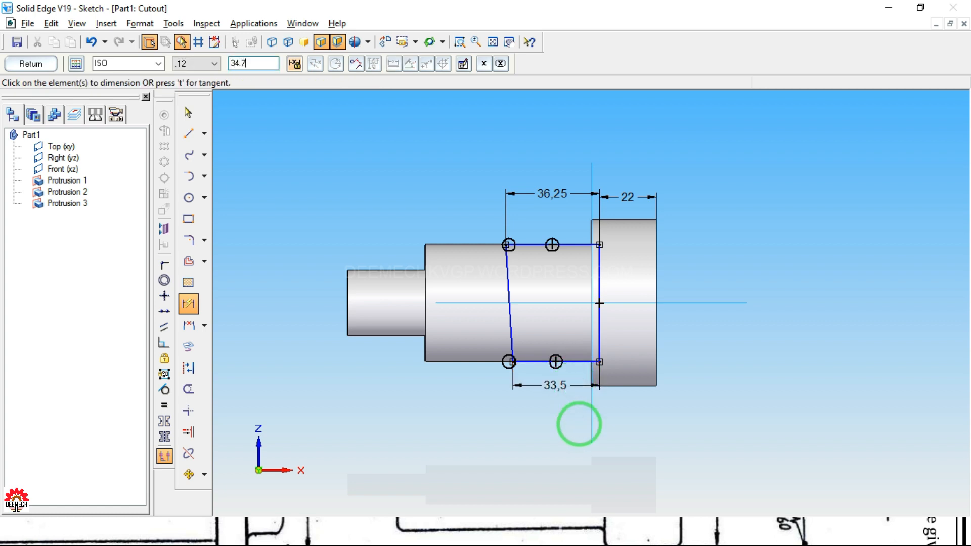
key("Return")
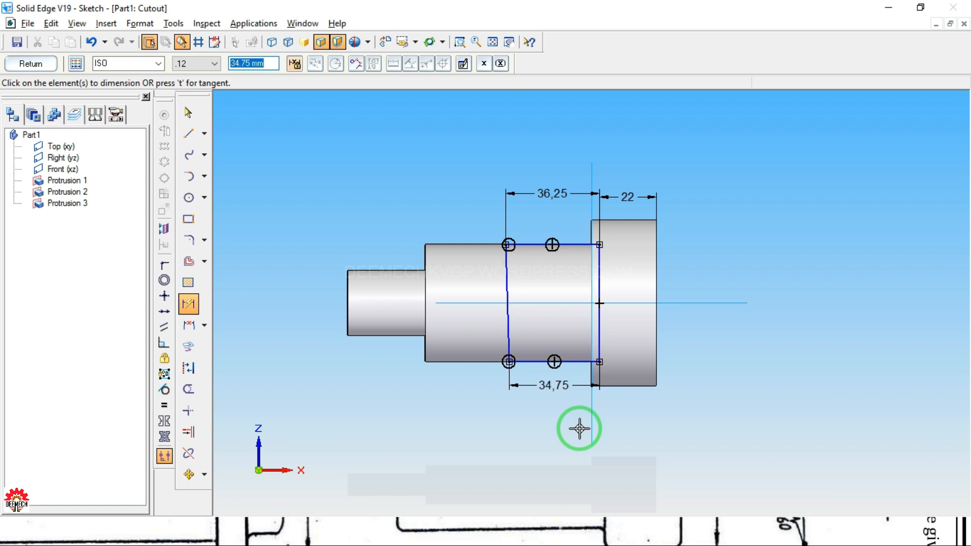
Examine the Socket Taper Calculation slide for the profile's bottom width and the PDF drawing for the shape of the socket's cotter slot
key("super")
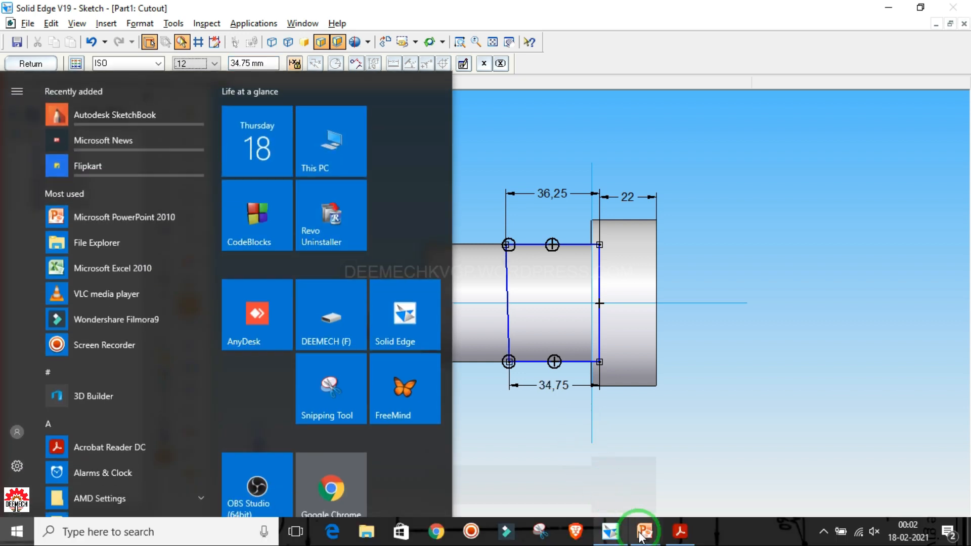
mouse_move(635, 526)
left_click(678, 483)
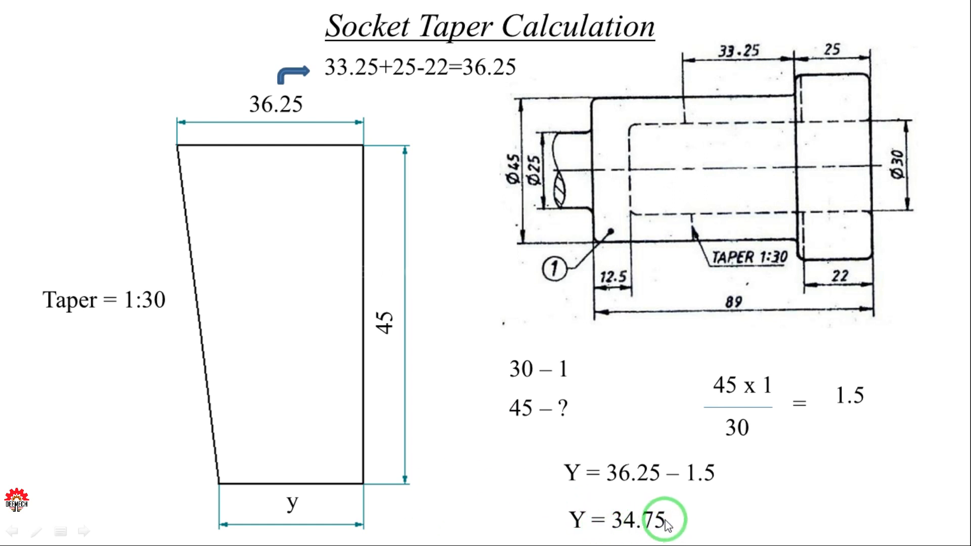
key("alt+Tab")
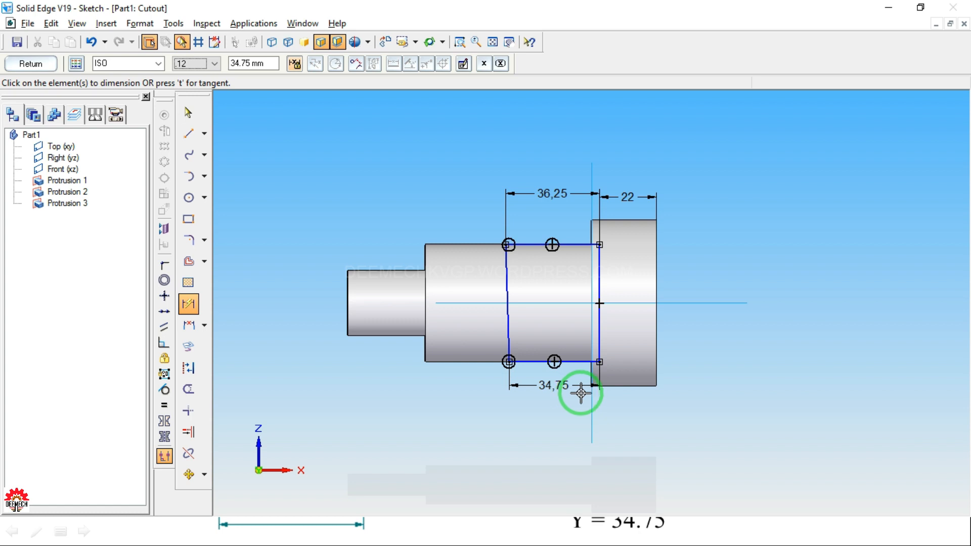
key("super")
left_click(680, 531)
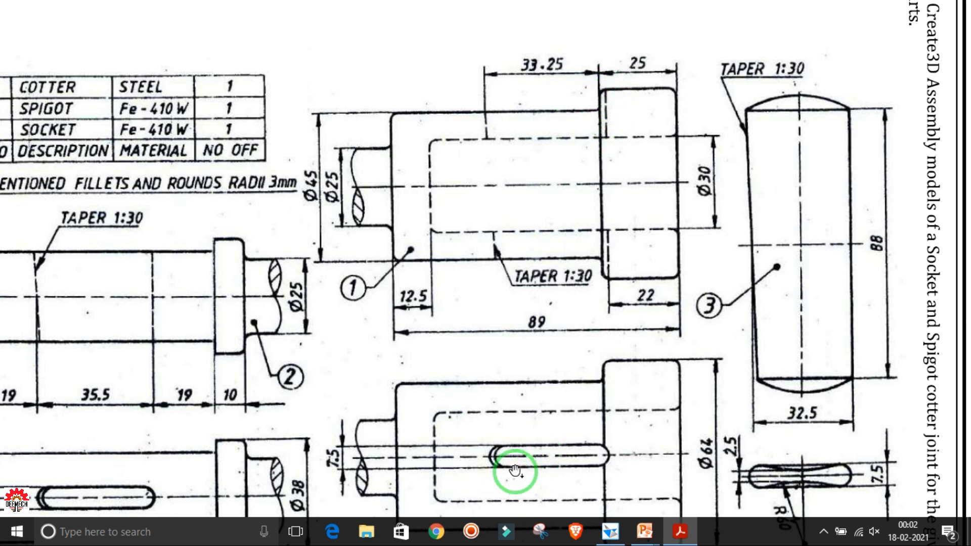
left_click_drag(533, 449, 531, 394)
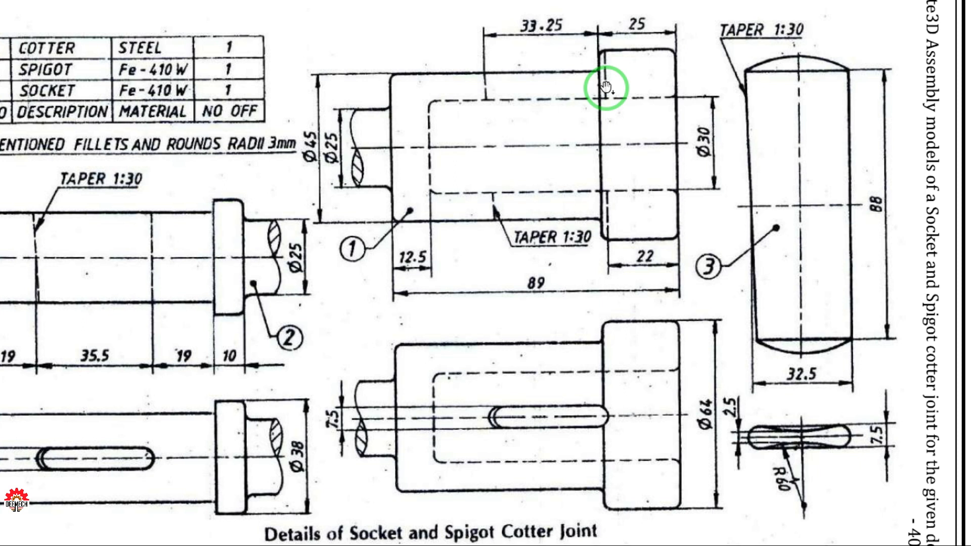
key("alt+Tab")
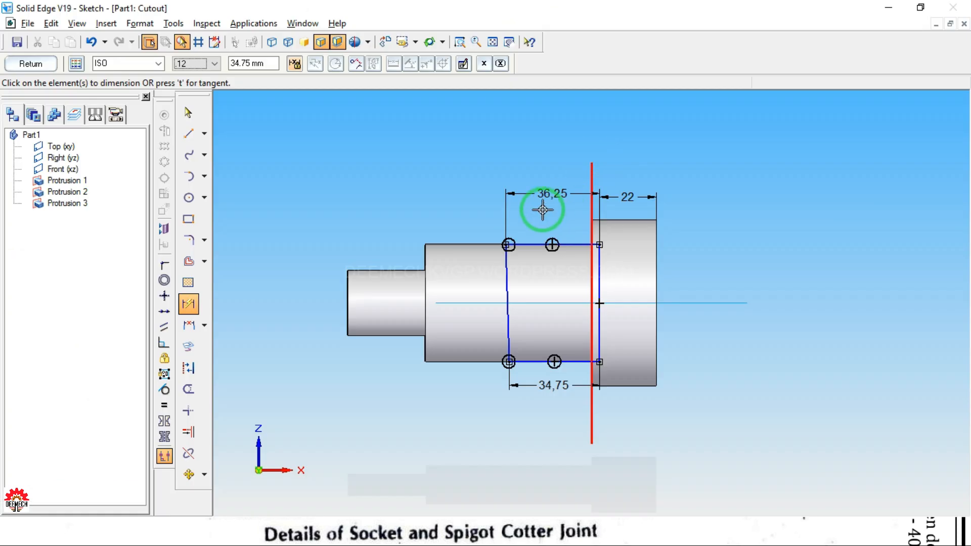
Draw two separate horizontal lines, one above and one below the part, each spanning well beyond the profile's width
left_click(191, 142)
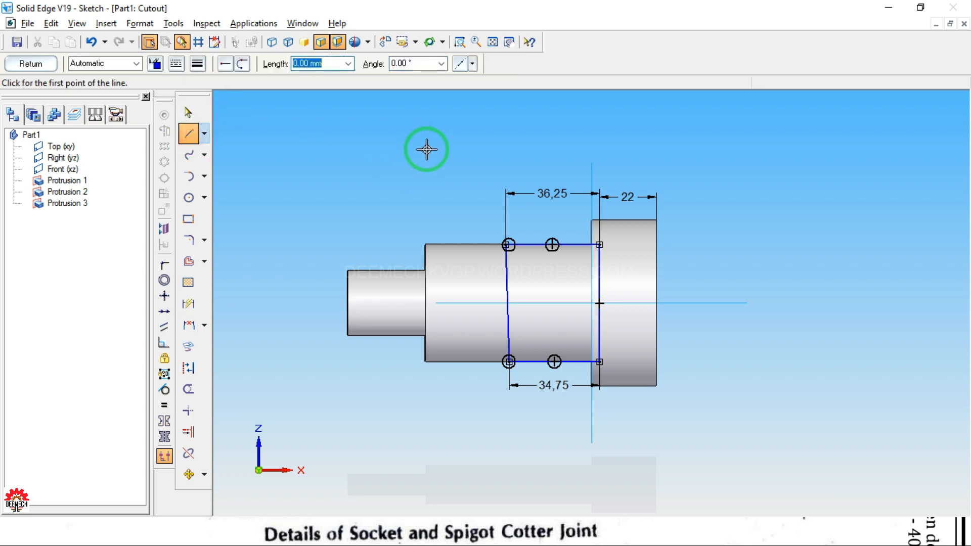
left_click(460, 144)
left_click(676, 145)
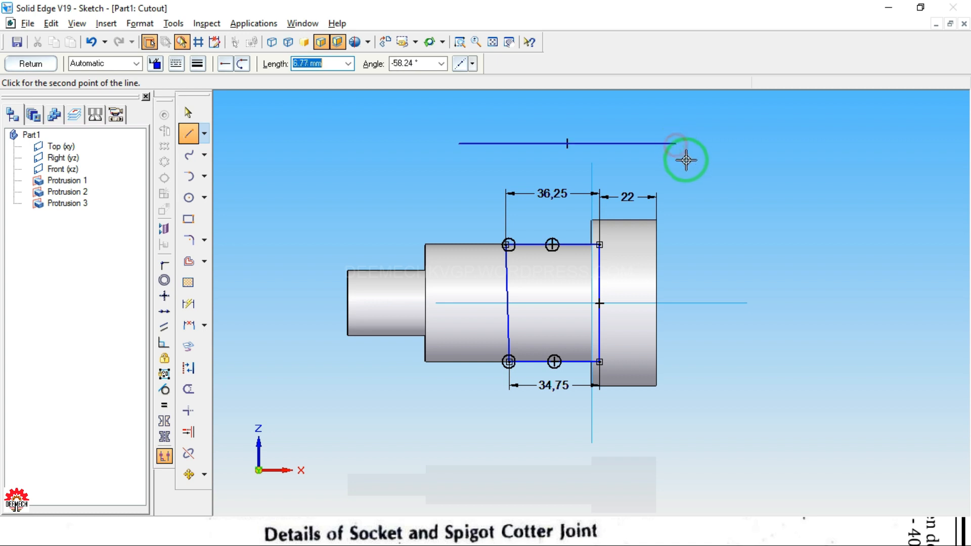
right_click(714, 183)
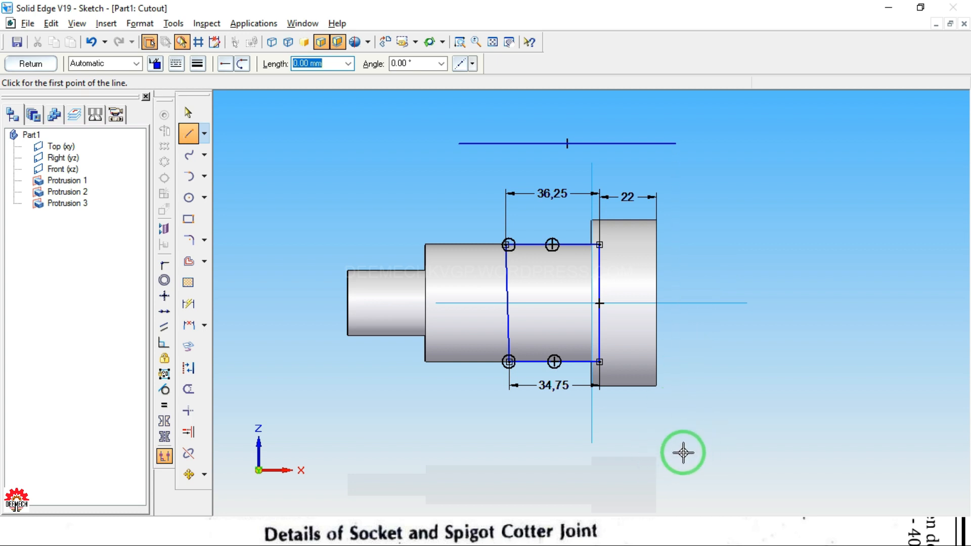
left_click(427, 453)
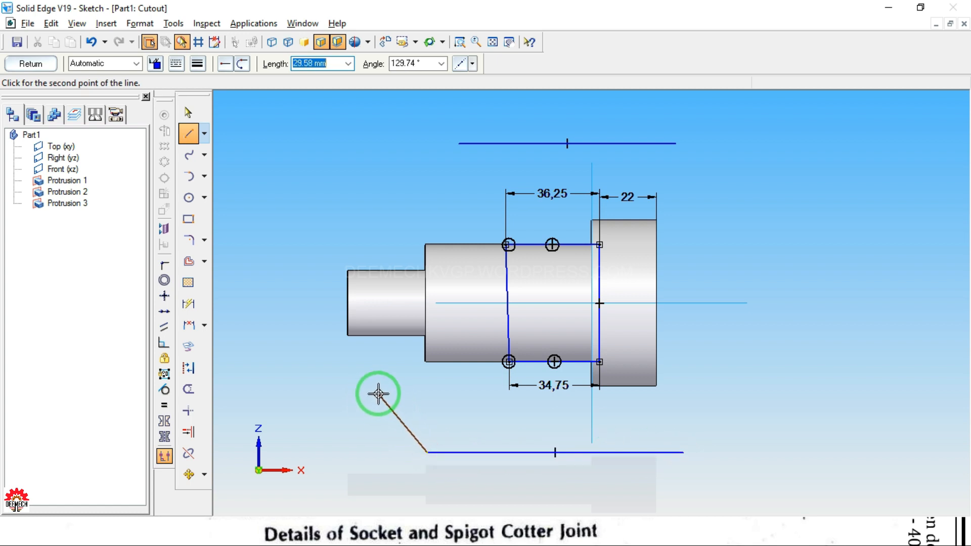
right_click(396, 391)
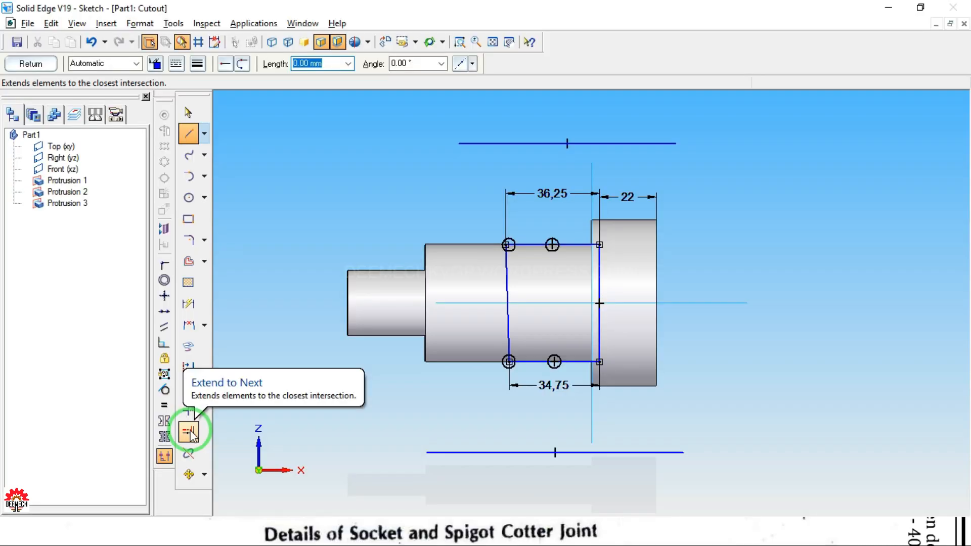
Extend both ends of the profile's tapered line and its vertical line to the horizontal lines above and below the part
left_click(189, 432)
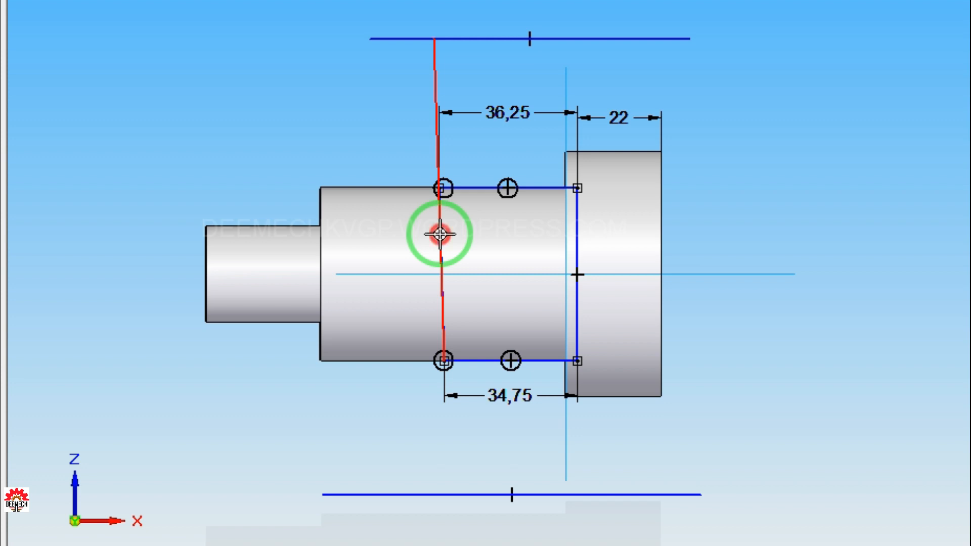
left_click(440, 234)
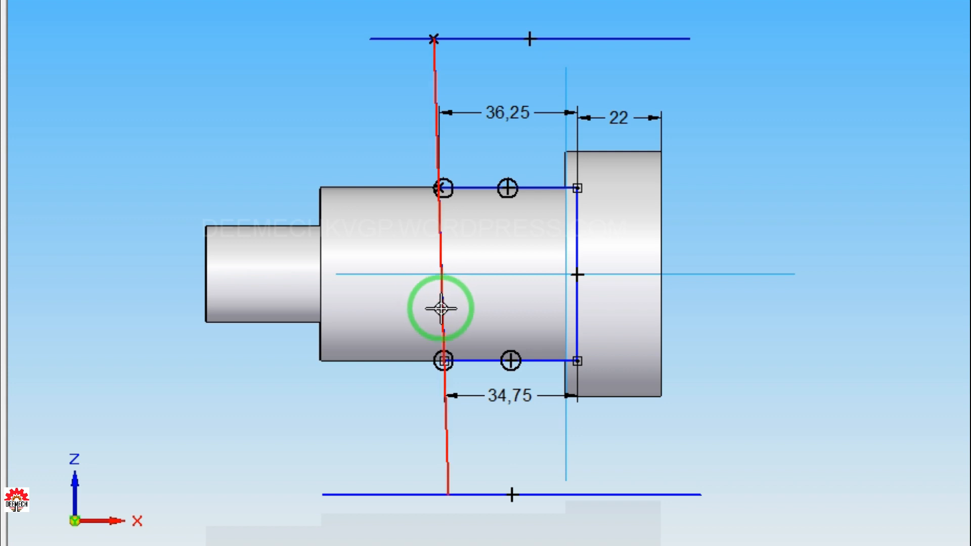
left_click(441, 308)
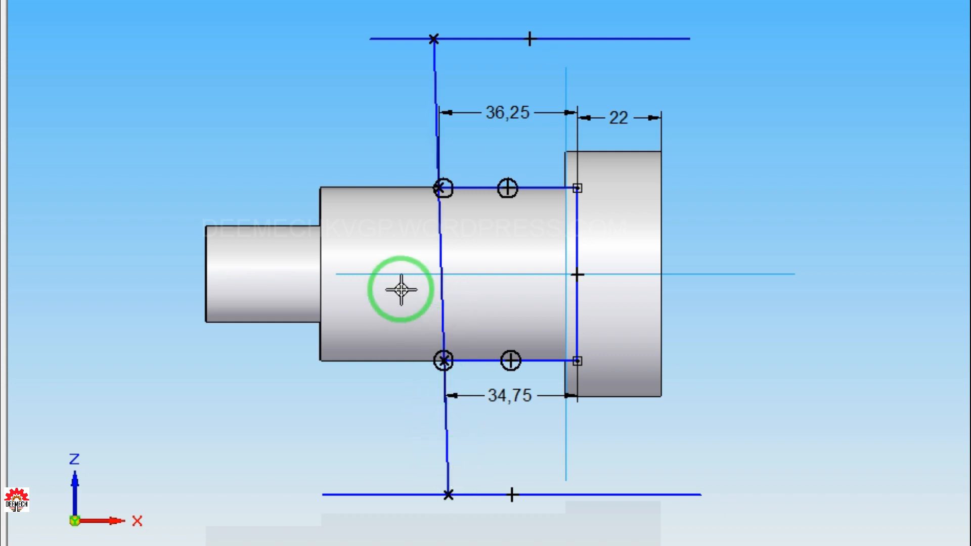
left_click(580, 227)
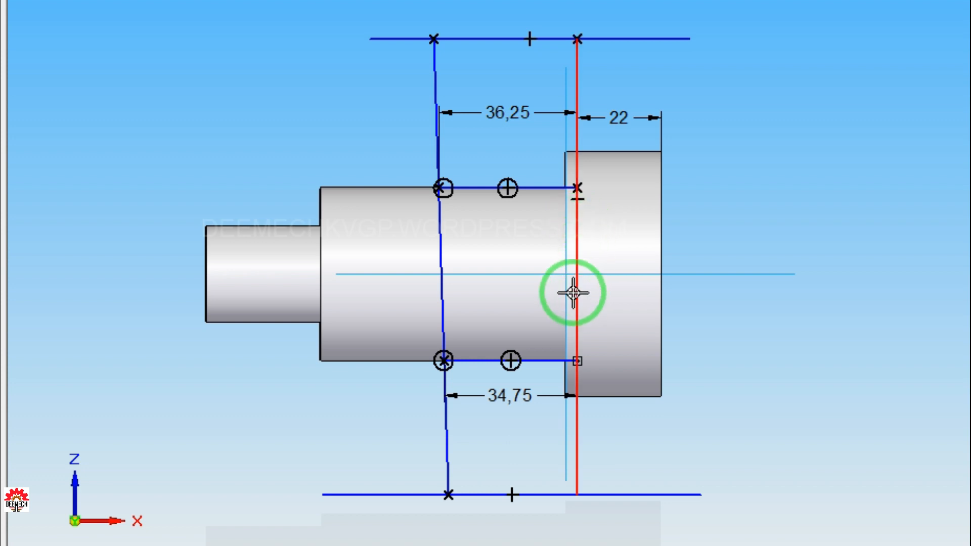
left_click(581, 323)
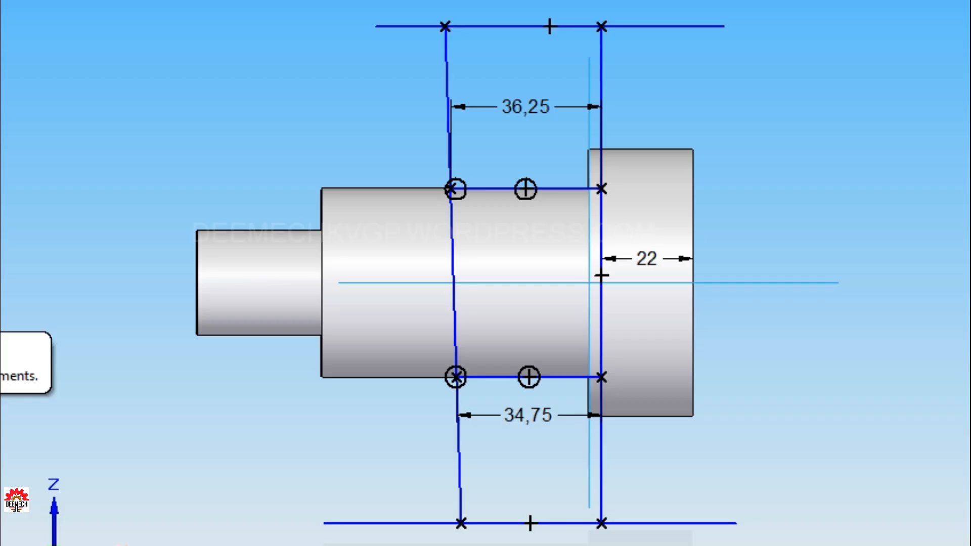
Trim the overhanging ends of the outer horizontal lines and remove the two inner horizontal lines to leave one closed tapered profile
left_click_drag(390, 5, 392, 83)
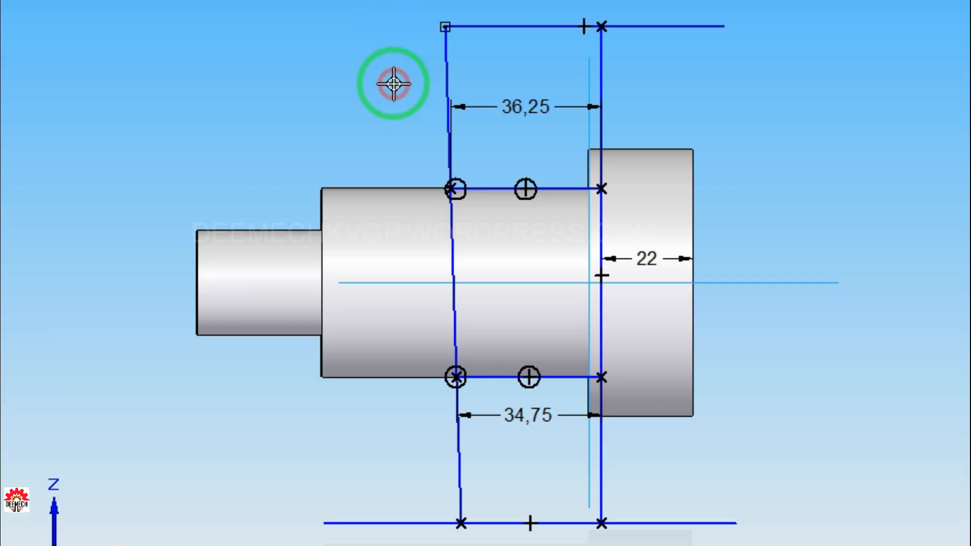
left_click(659, 25)
left_click_drag(542, 144, 554, 434)
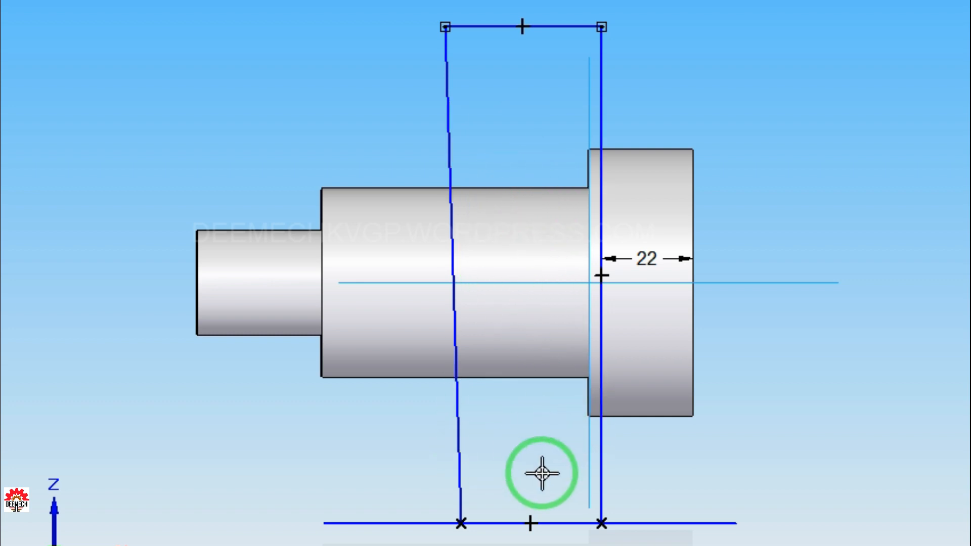
mouse_move(393, 469)
left_mouse_down()
mouse_move(395, 538)
mouse_move(405, 540)
left_mouse_up()
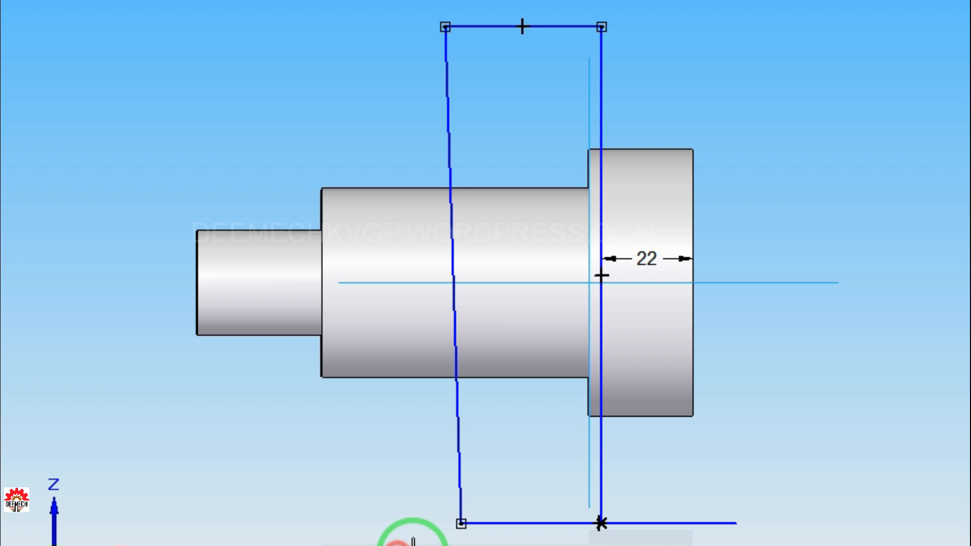
mouse_move(635, 496)
left_mouse_down()
mouse_move(635, 535)
mouse_move(663, 535)
left_mouse_up()
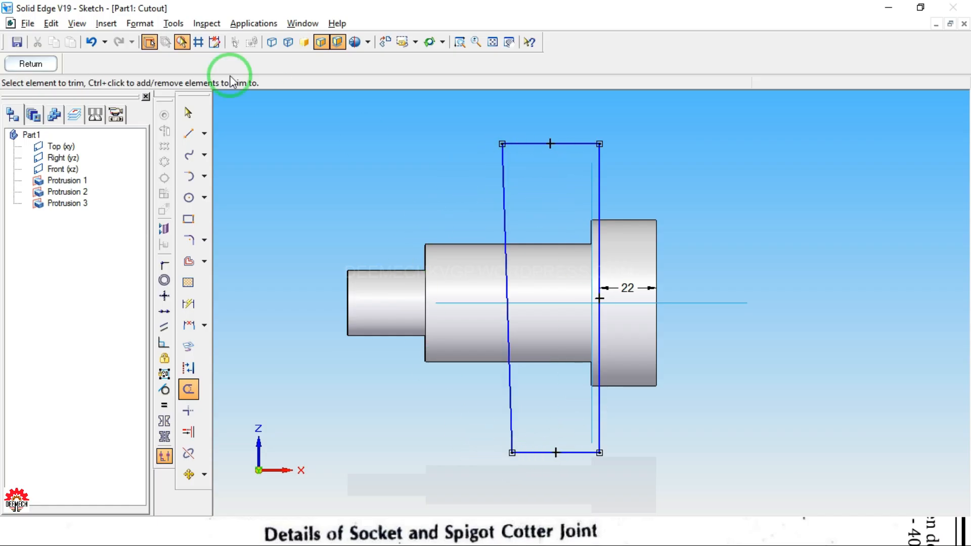
Check the cotter slot's width in the PDF drawing and cut the closed profile with a symmetric extent of 7.5 mm
left_click(33, 67)
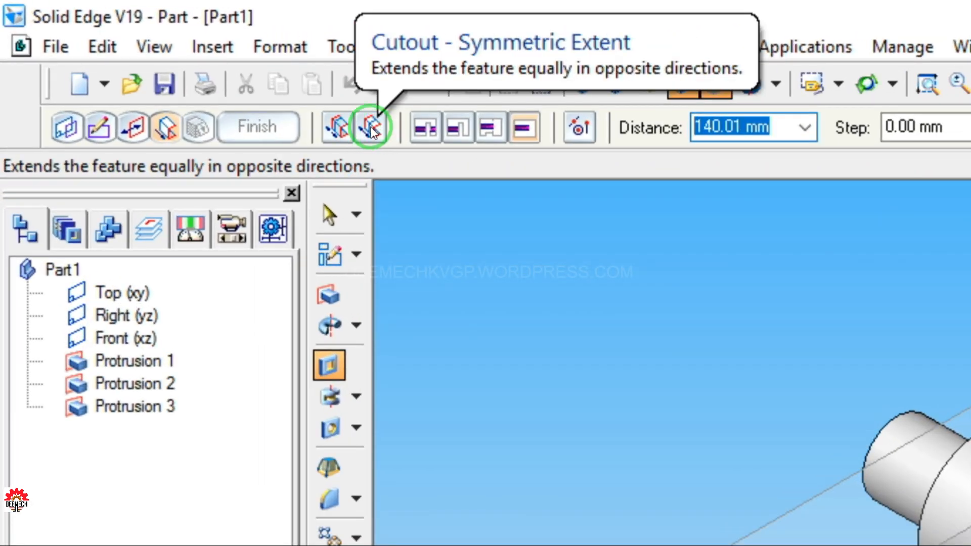
left_click(372, 129)
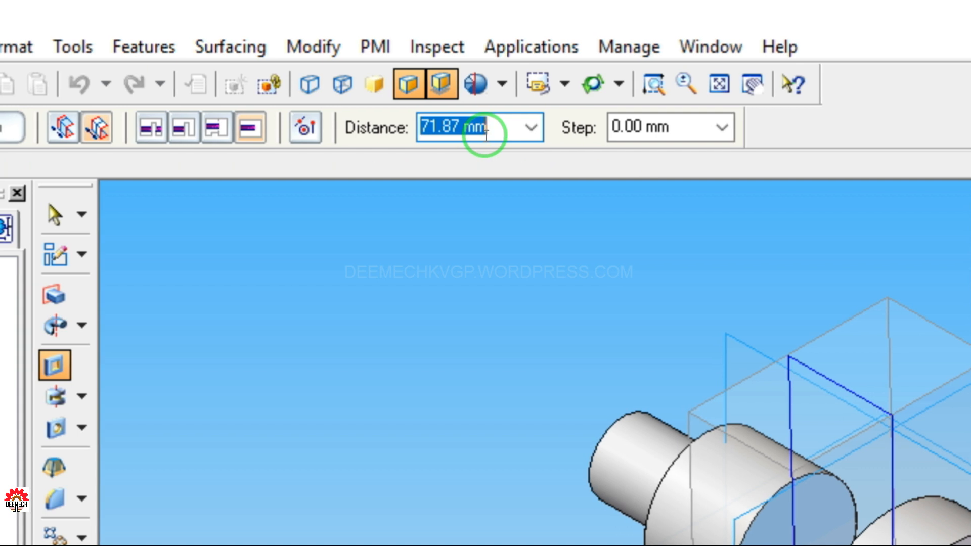
key("alt+Tab")
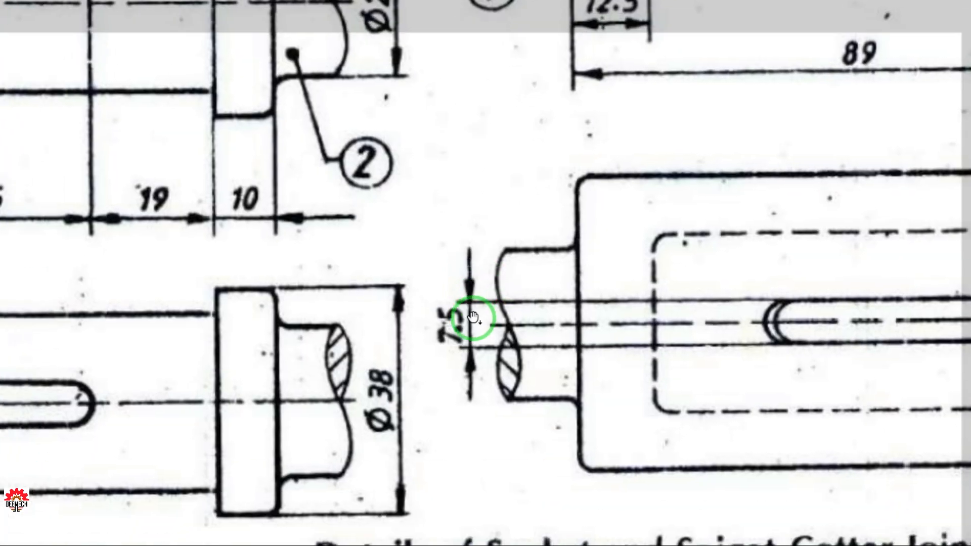
key("alt+Tab")
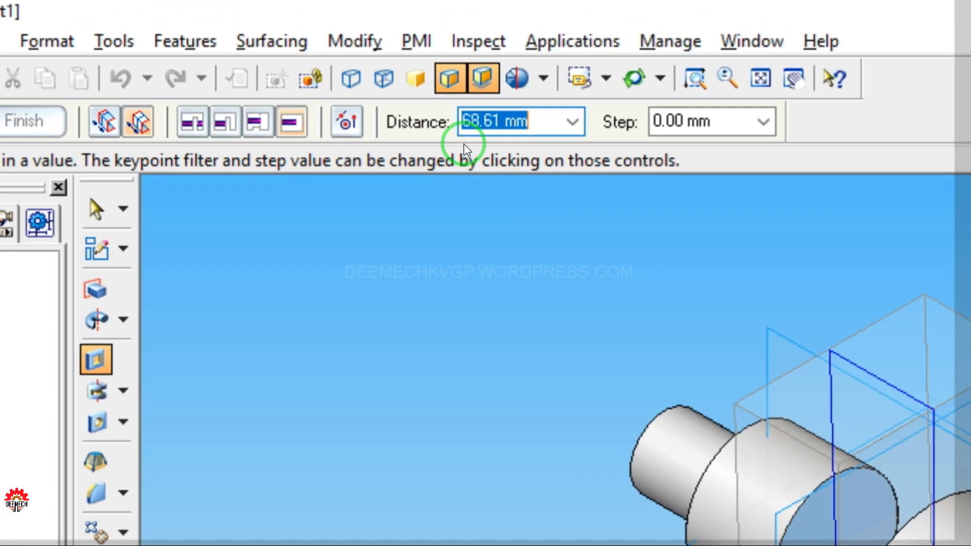
type("7.5")
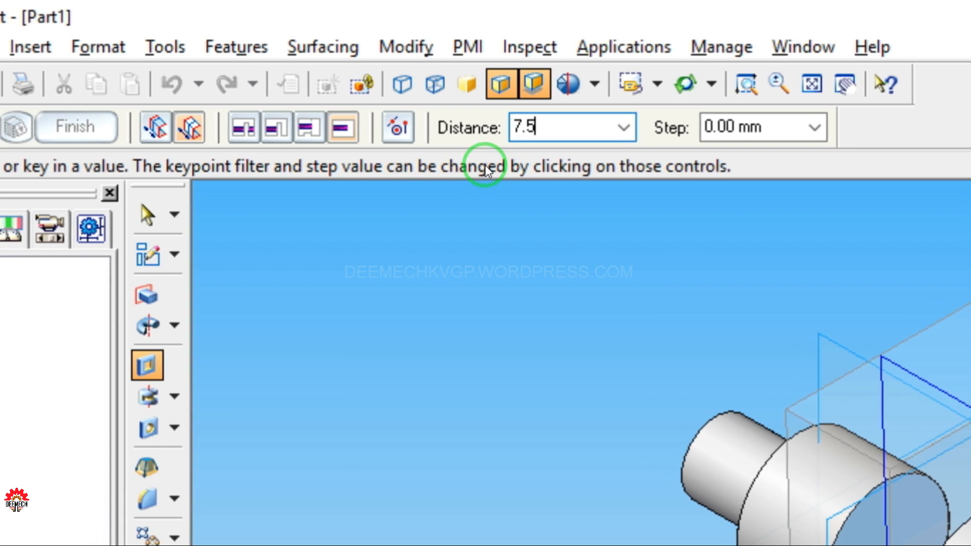
key("Return")
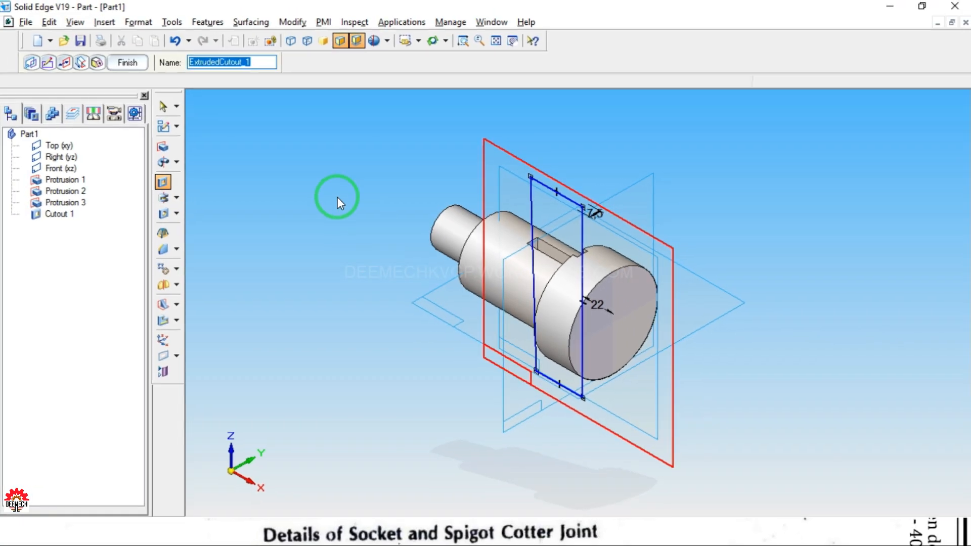
left_click(130, 64)
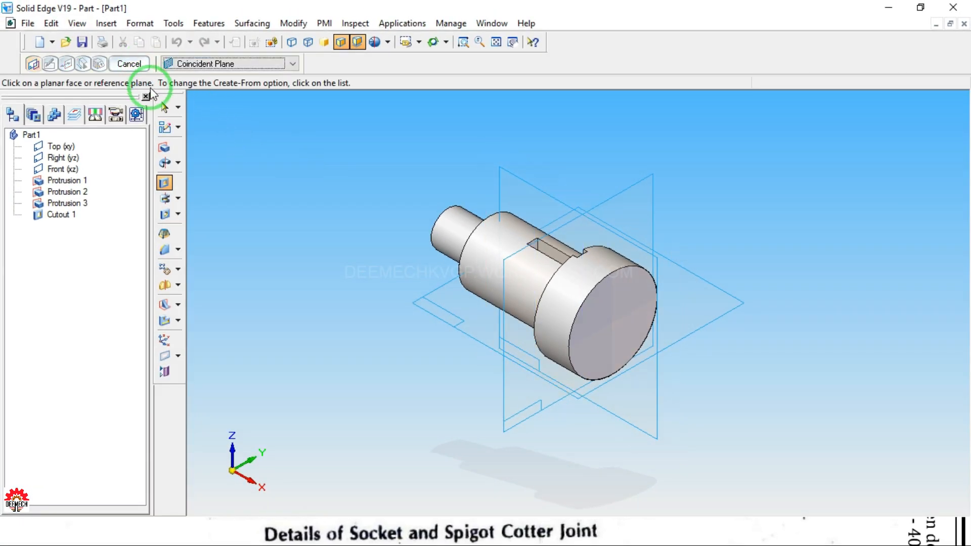
left_click(134, 66)
scroll(425, 102, "up", 1)
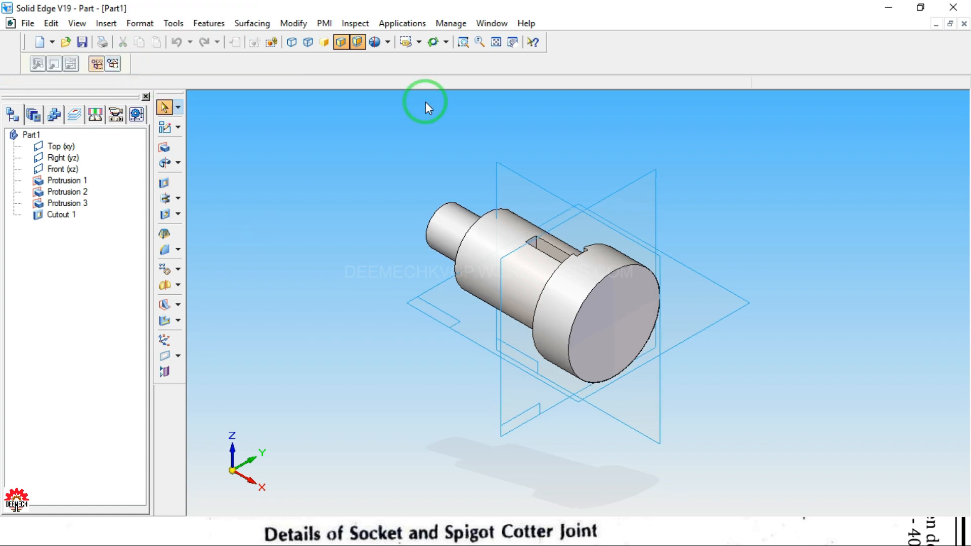
Check the slot's end shape in the PDF drawing, turn off the drop shadow and display the model with visible and hidden edges
key("alt+Tab")
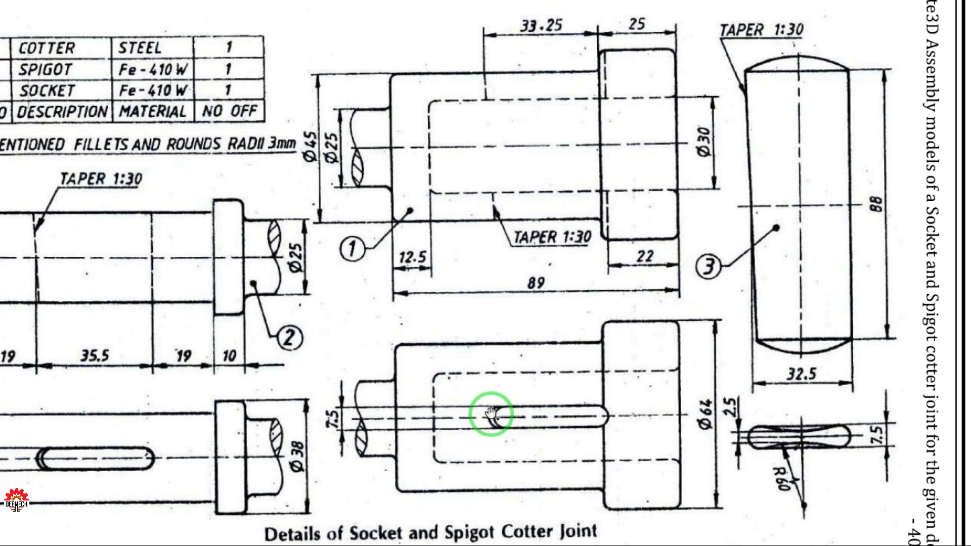
key("alt+Tab")
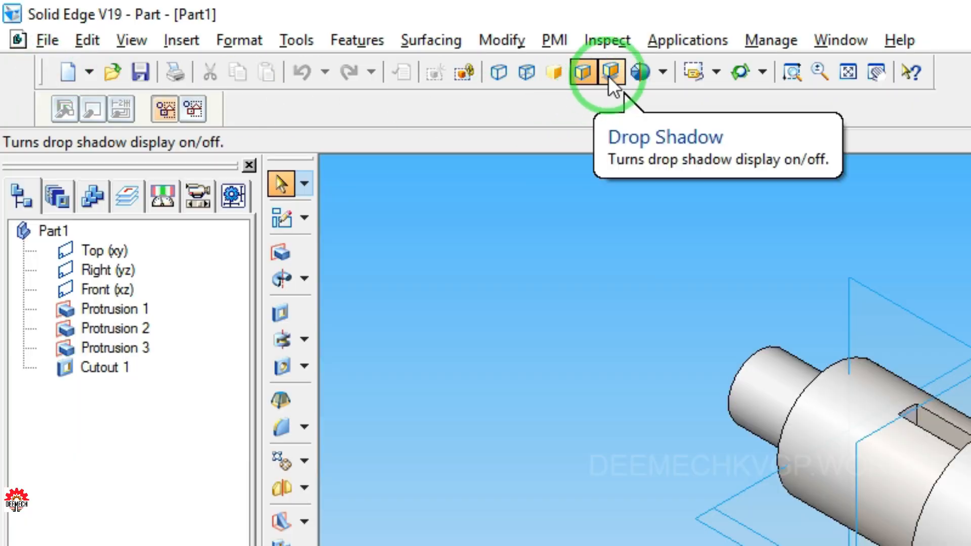
left_click(610, 75)
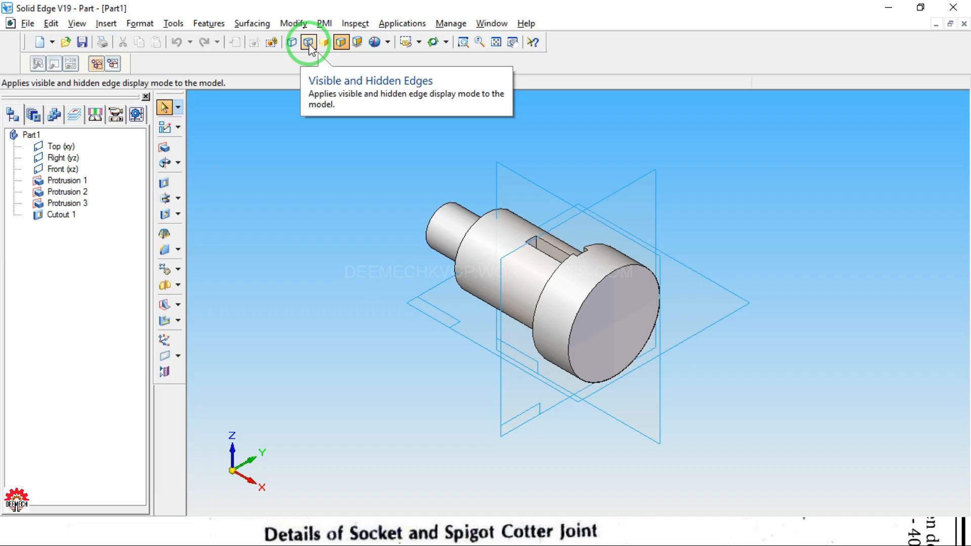
left_click(308, 43)
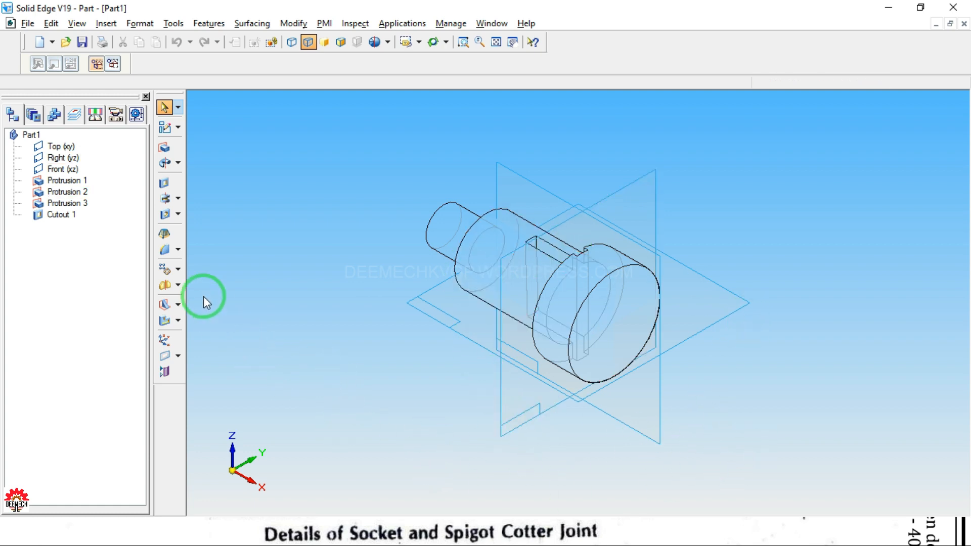
Round the four vertical corner edges of the cotter slot with a radius of 7.5/2 mm
left_click(178, 250)
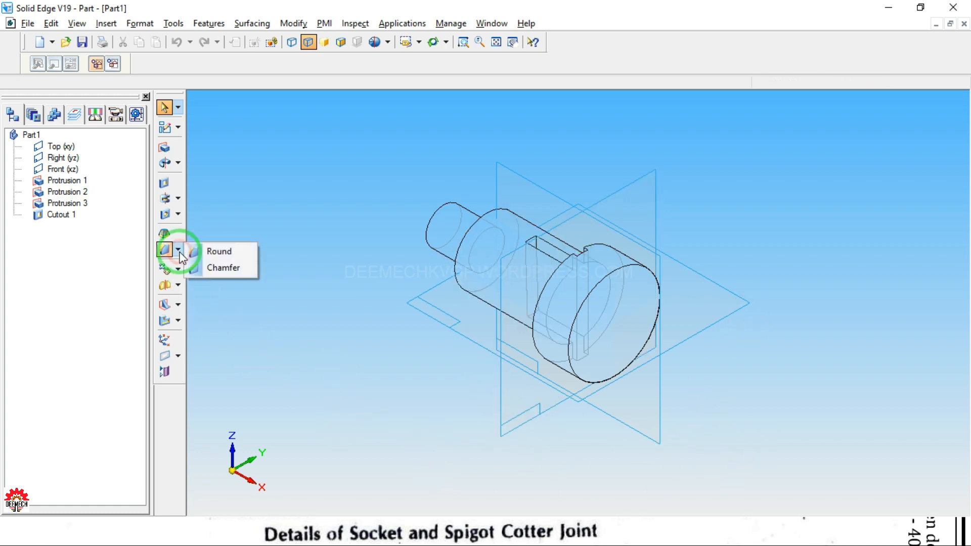
left_click(211, 251)
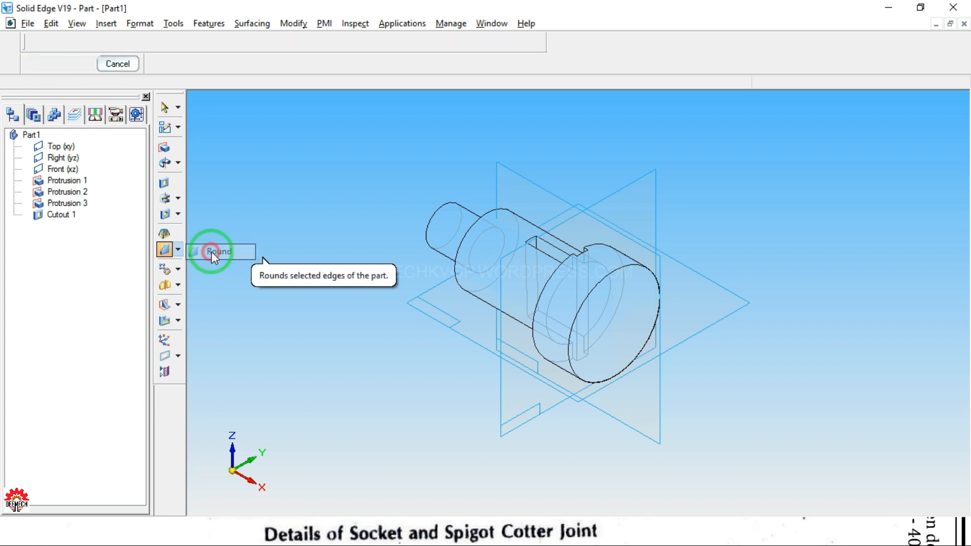
left_click(365, 64)
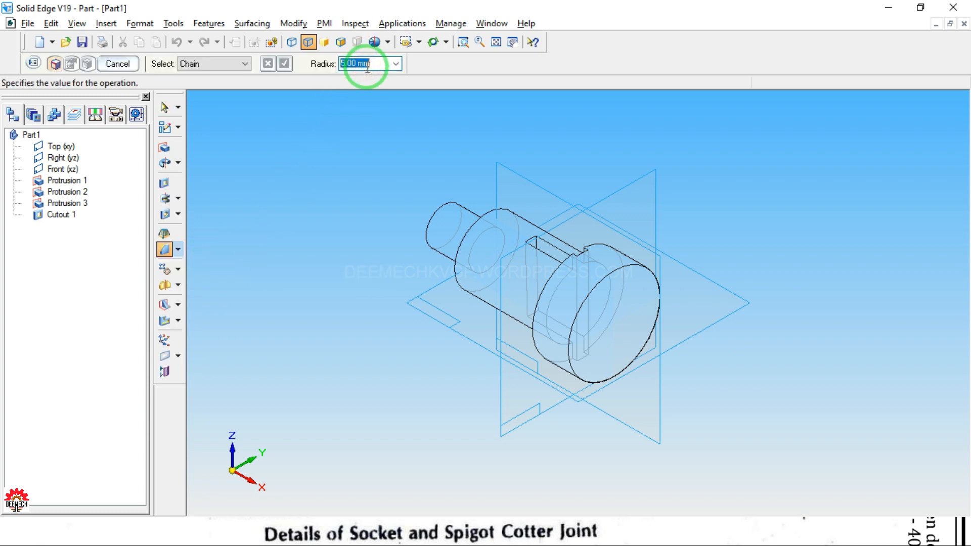
type("7.5/2")
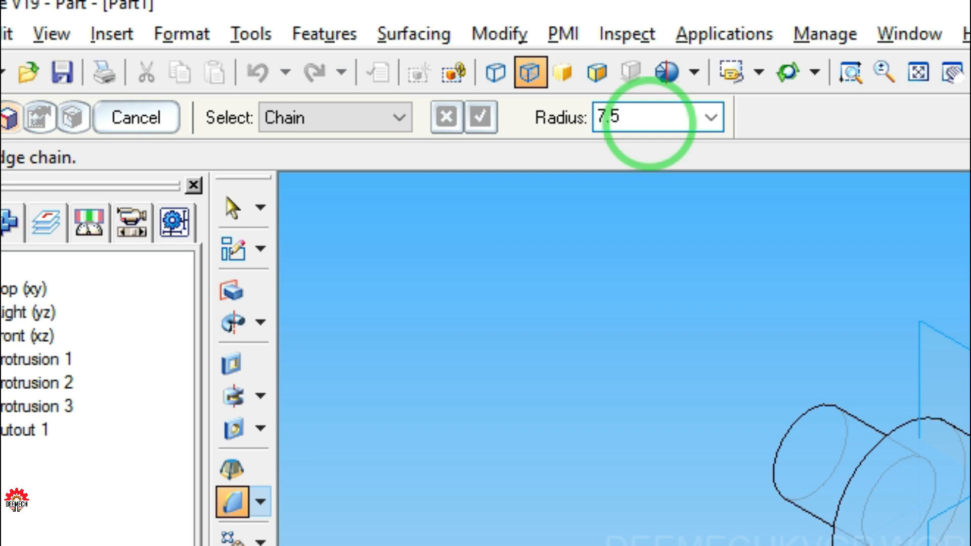
key("Return")
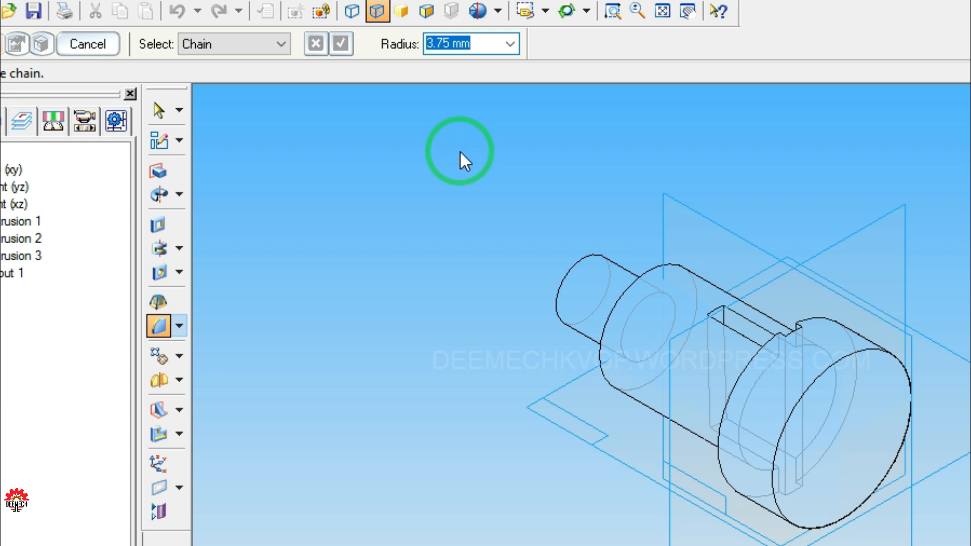
left_click(710, 363)
left_click(725, 357)
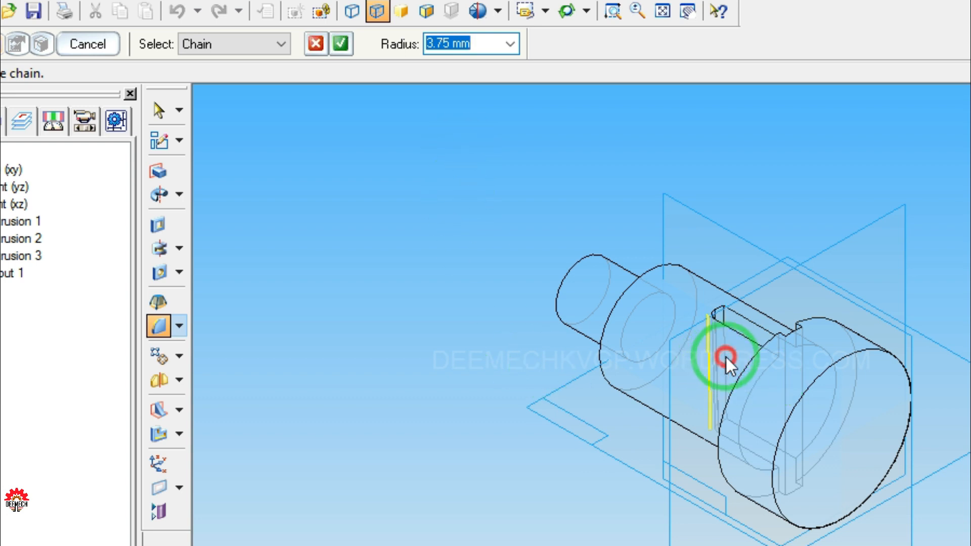
left_click(785, 387)
left_click(801, 378)
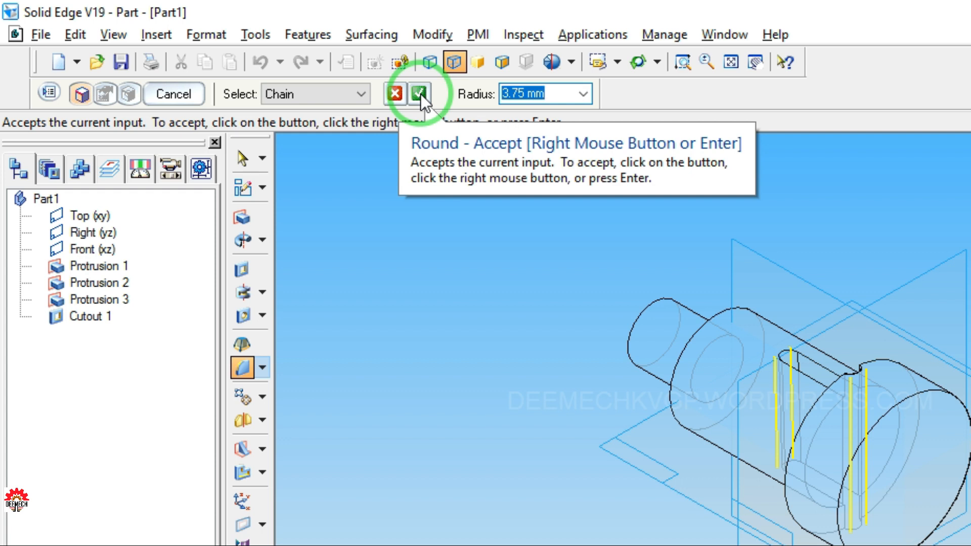
left_click(420, 93)
left_click(170, 97)
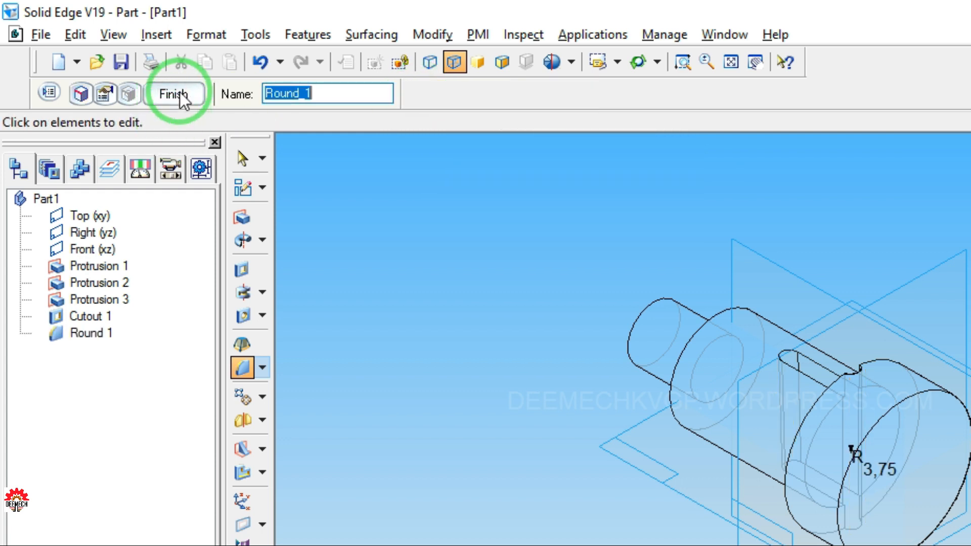
left_click(180, 93)
left_click(182, 91)
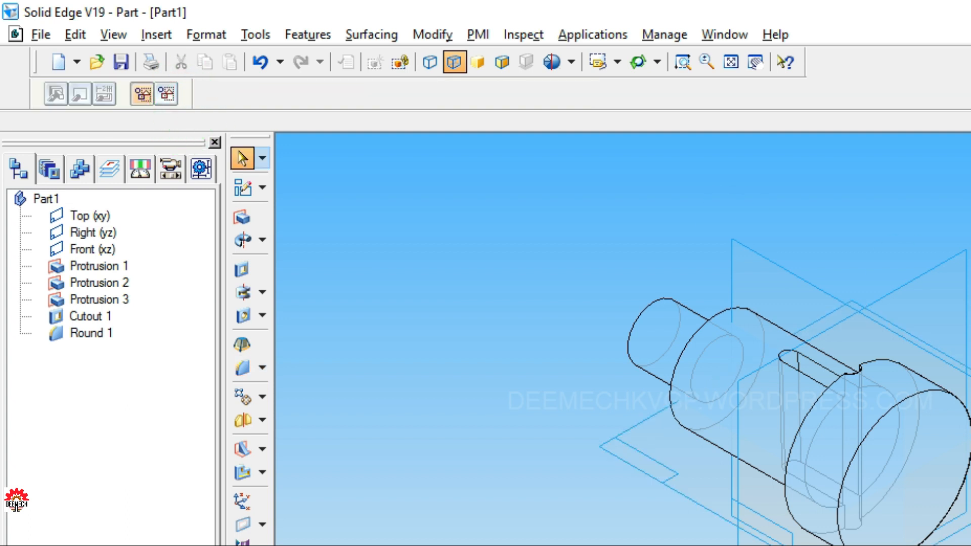
Inspect the rounded cotter slot with the model shaded with visible edges, then return to the fitted isometric view
middle_click_drag(718, 270, 743, 336)
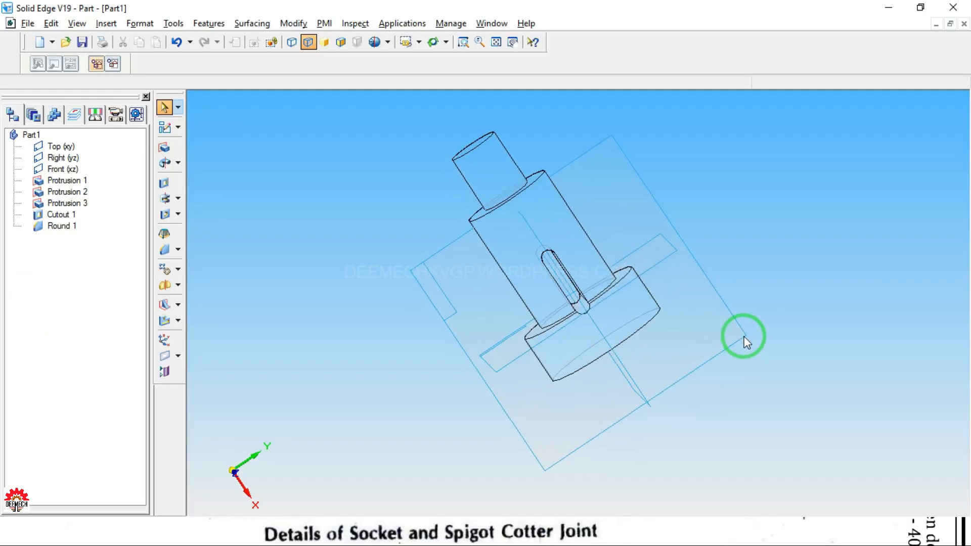
left_click(418, 42)
left_click(424, 102)
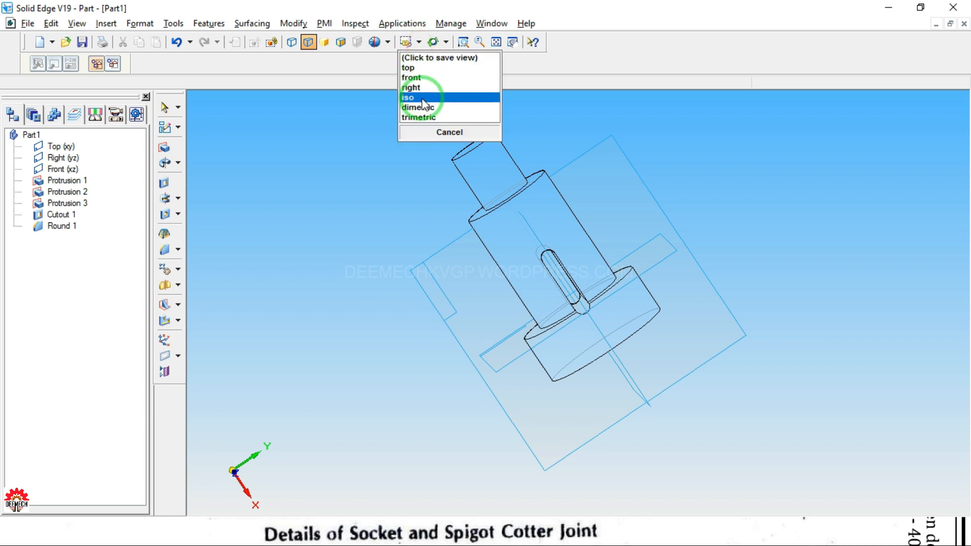
left_click(341, 42)
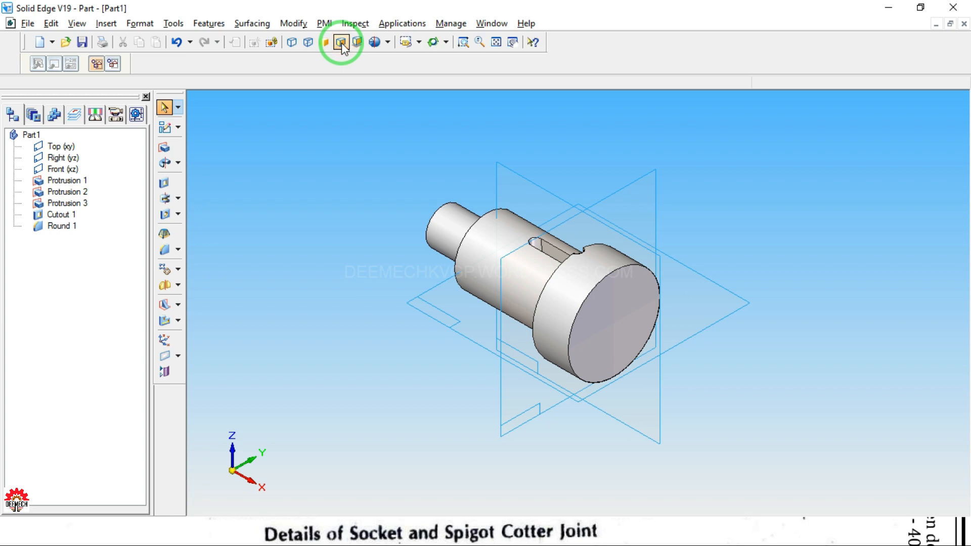
middle_click_drag(743, 319, 659, 329)
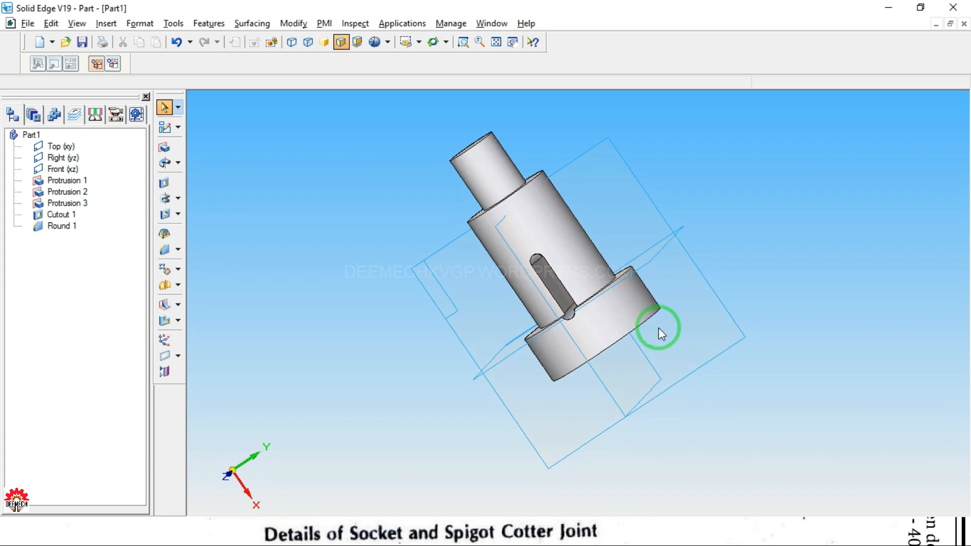
left_click(433, 42)
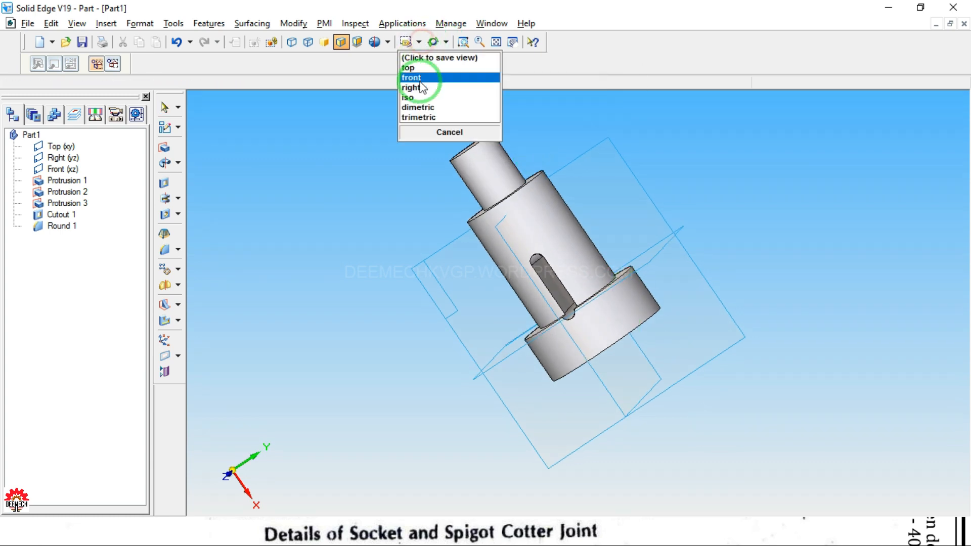
left_click(416, 96)
left_click(496, 42)
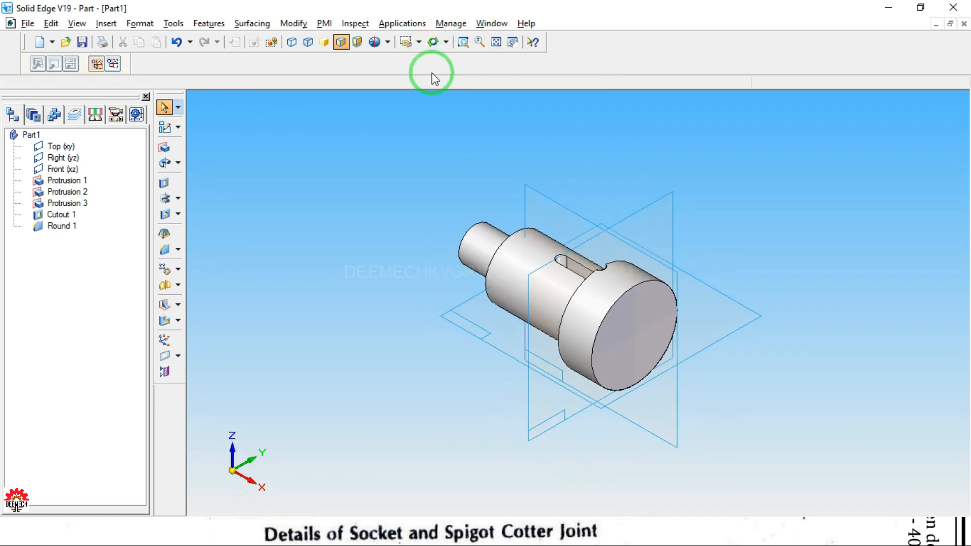
Check the bore in the PDF drawing, start a cutout on the collar's end face and sketch a concentric circle about 33 mm in diameter
key("alt+Tab")
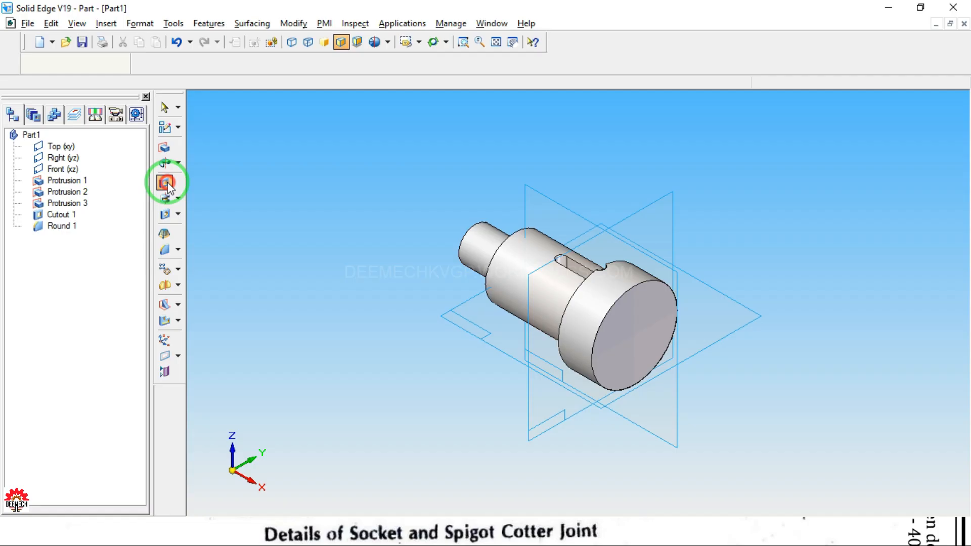
left_click(351, 261)
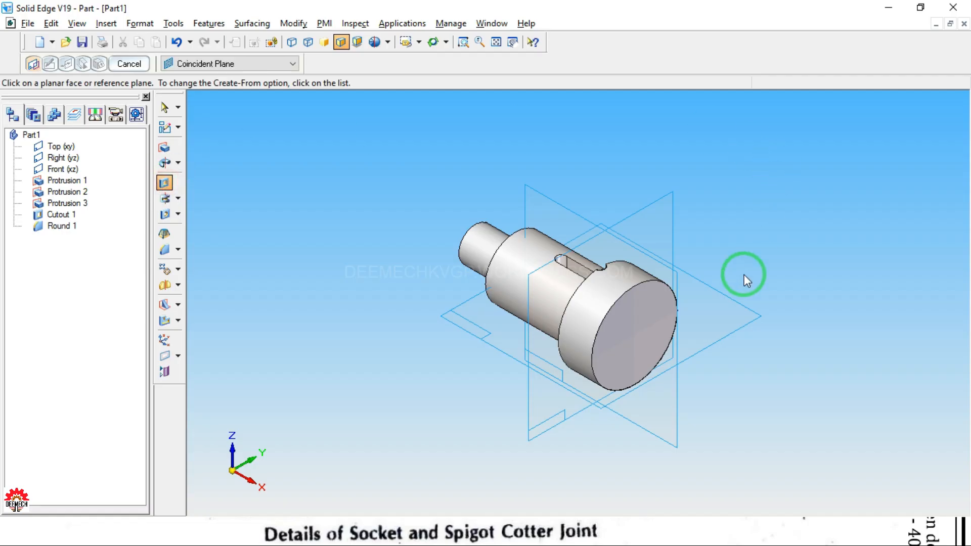
left_click(620, 317)
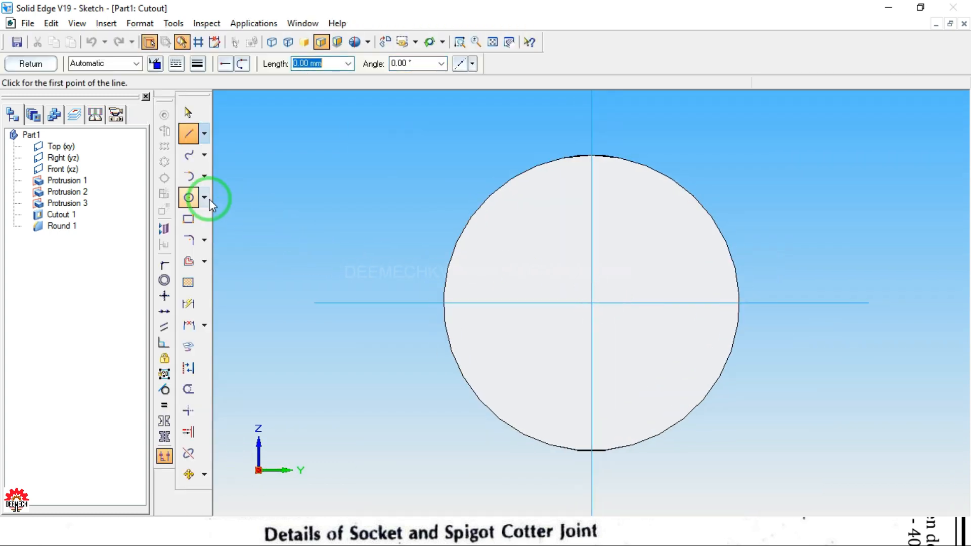
left_click(204, 197)
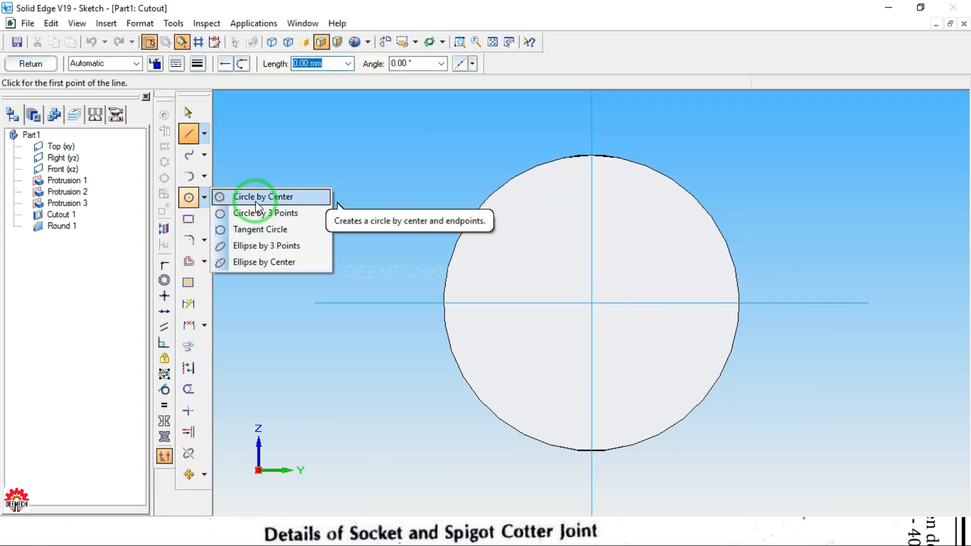
left_click(256, 202)
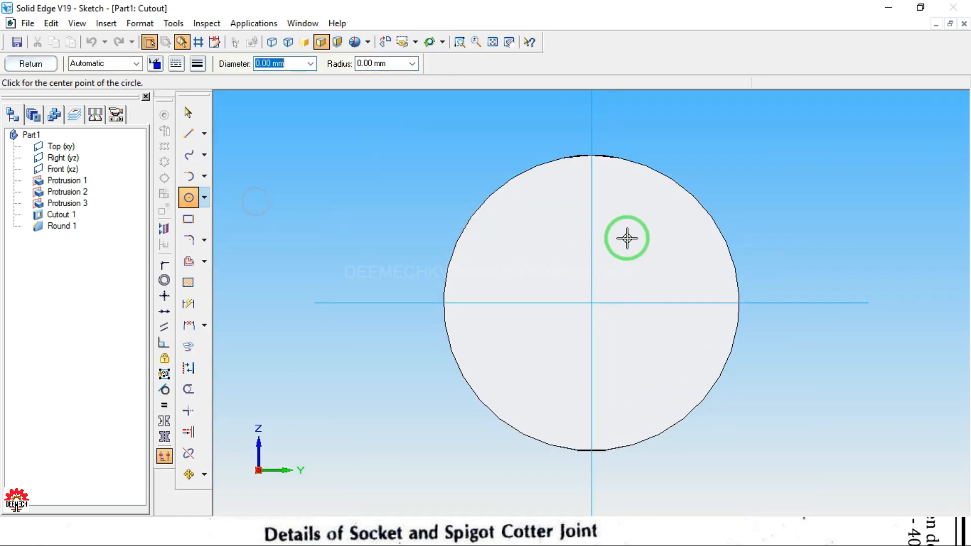
left_click(592, 303)
left_click(537, 248)
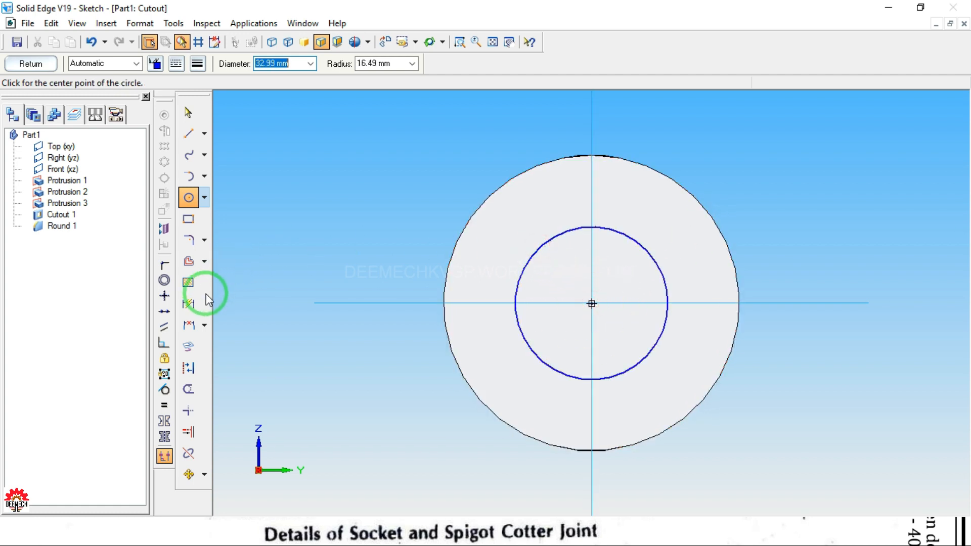
Dimension the circle's diameter and set it to 30 mm
left_click(189, 304)
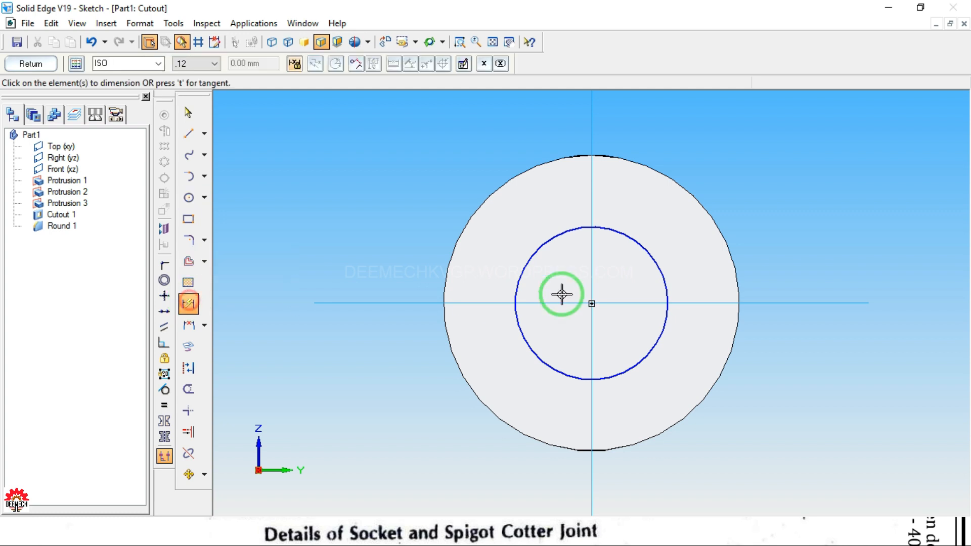
left_click(641, 247)
left_click(710, 177)
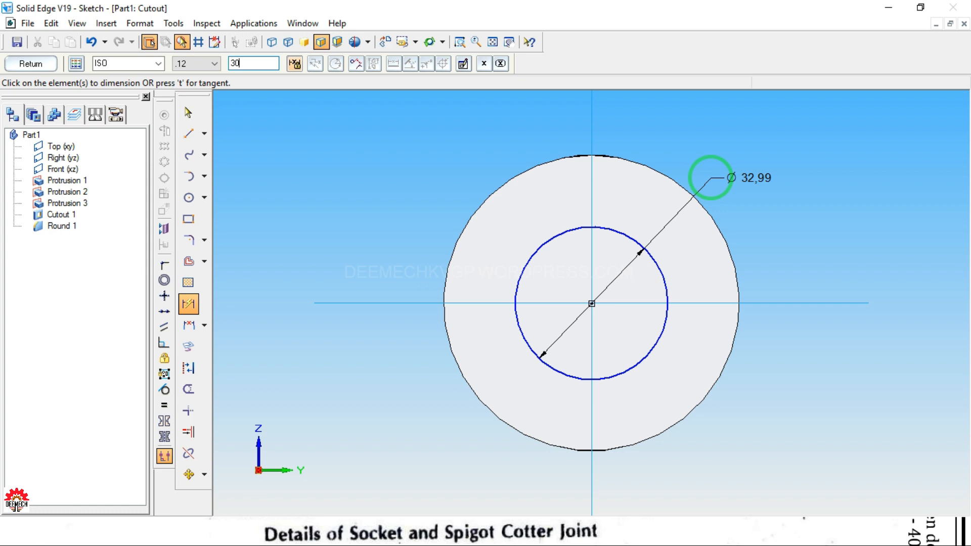
type("30")
key("Return")
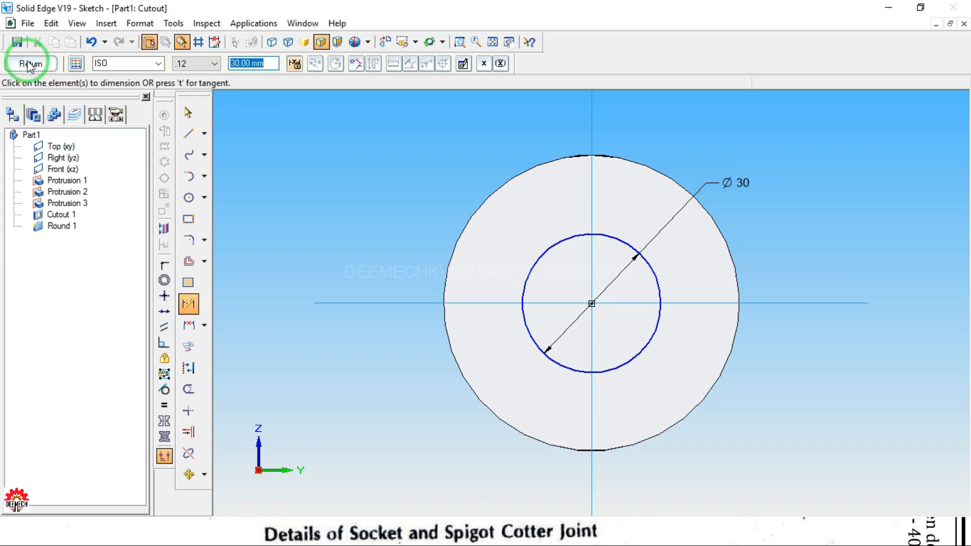
Cut the circular profile into the socket to a depth of 89-12.5 mm and finish the cutout
left_click(30, 64)
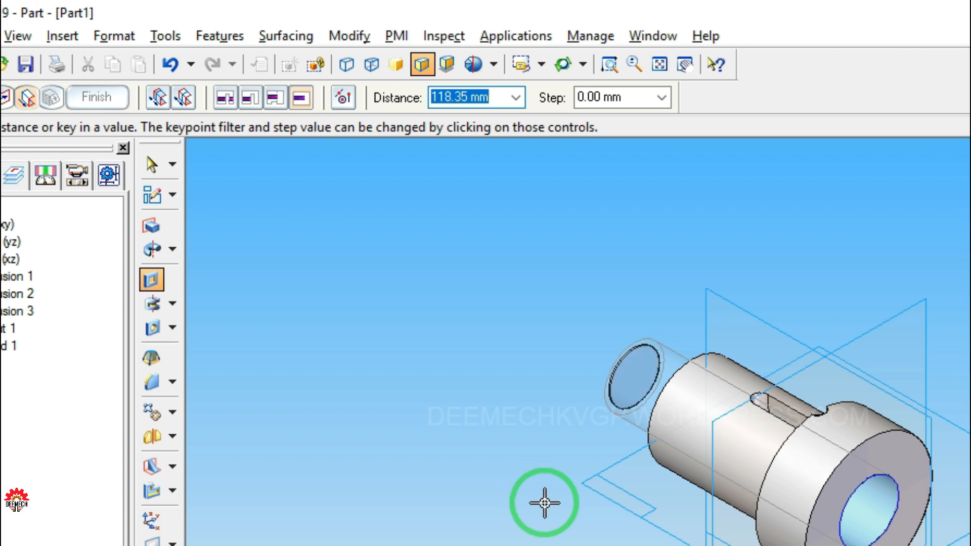
type("89-12.5")
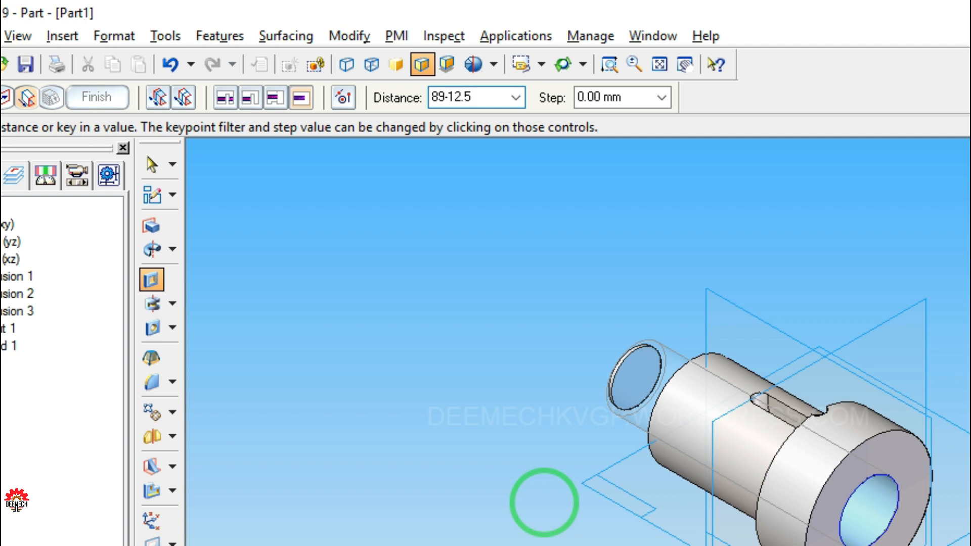
key("Return")
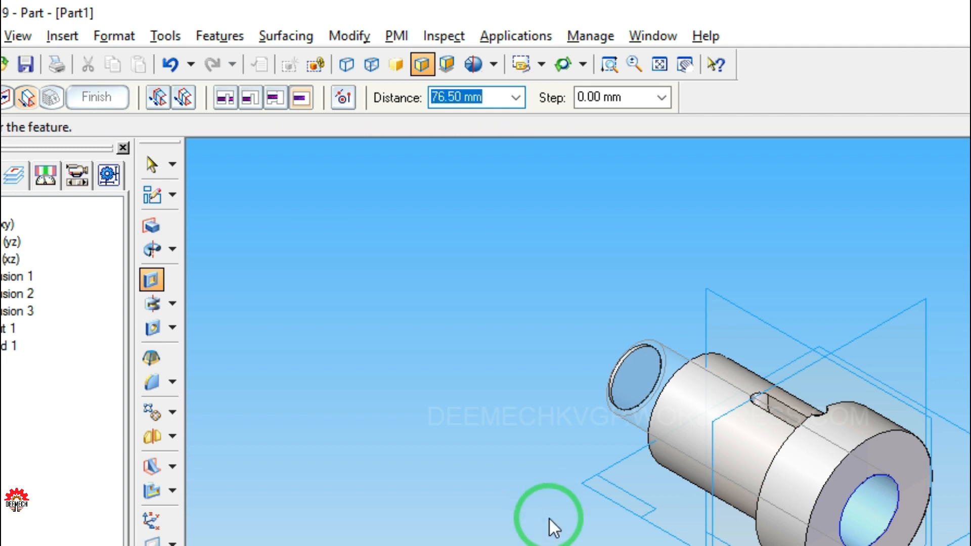
left_click(592, 542)
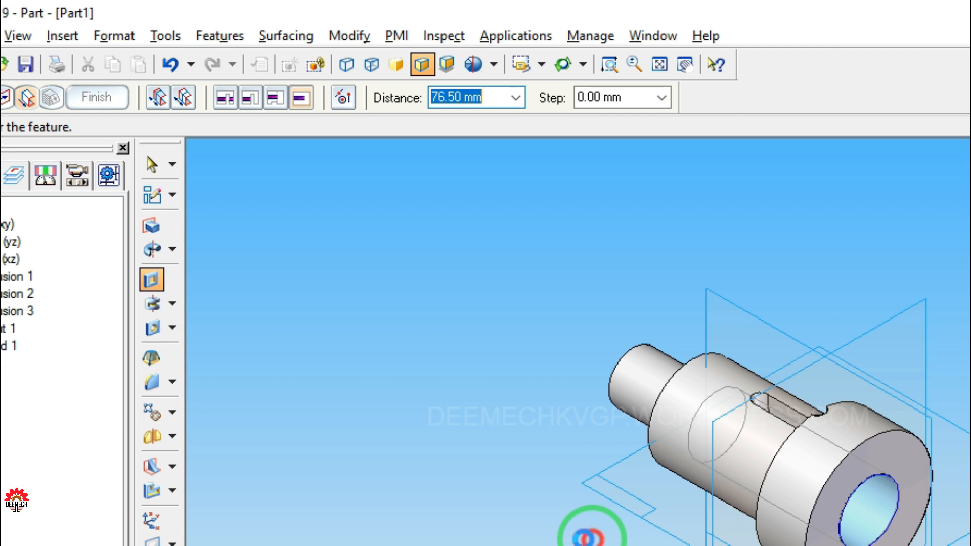
left_click(97, 98)
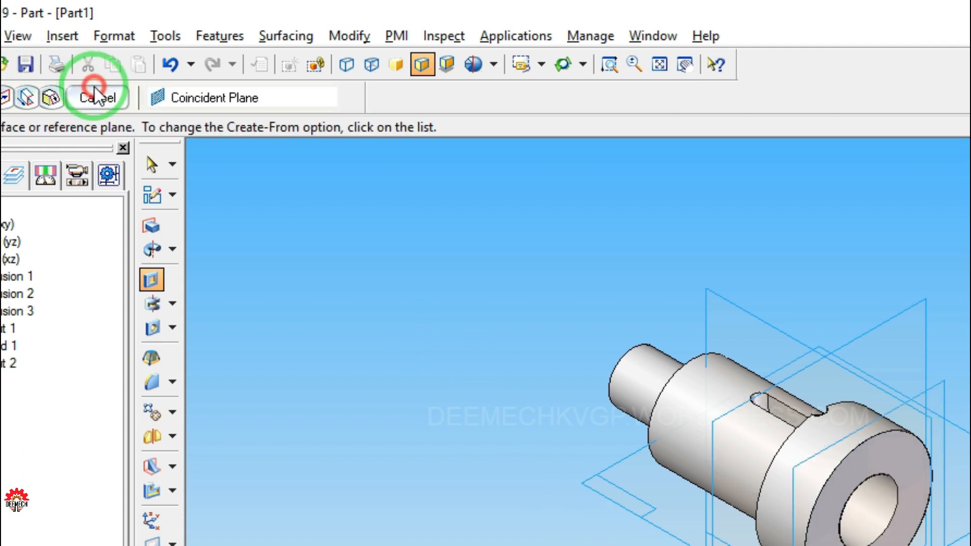
left_click(98, 98)
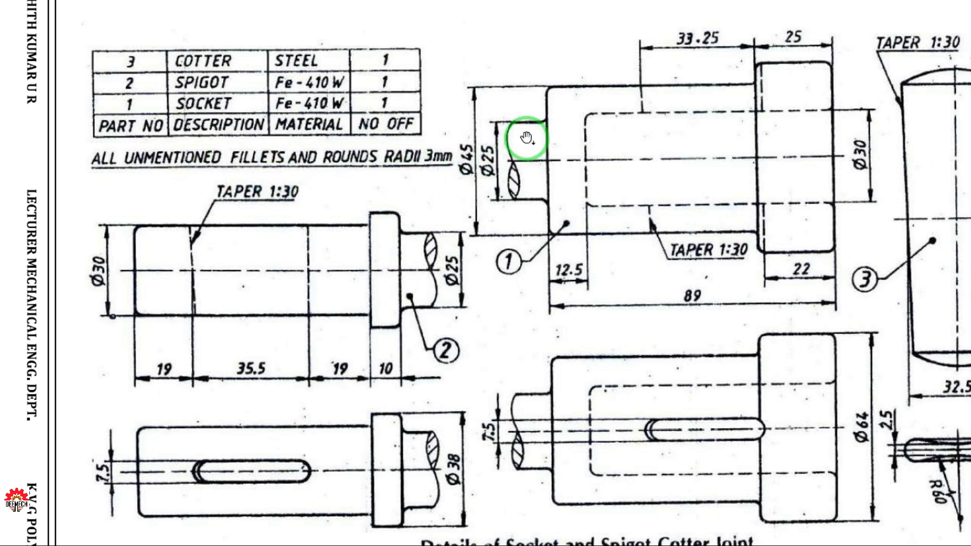
Check the fillets and rounds in the PDF drawing, hide the Top, Right and Front reference planes and fit the model
left_click_drag(566, 114, 520, 130)
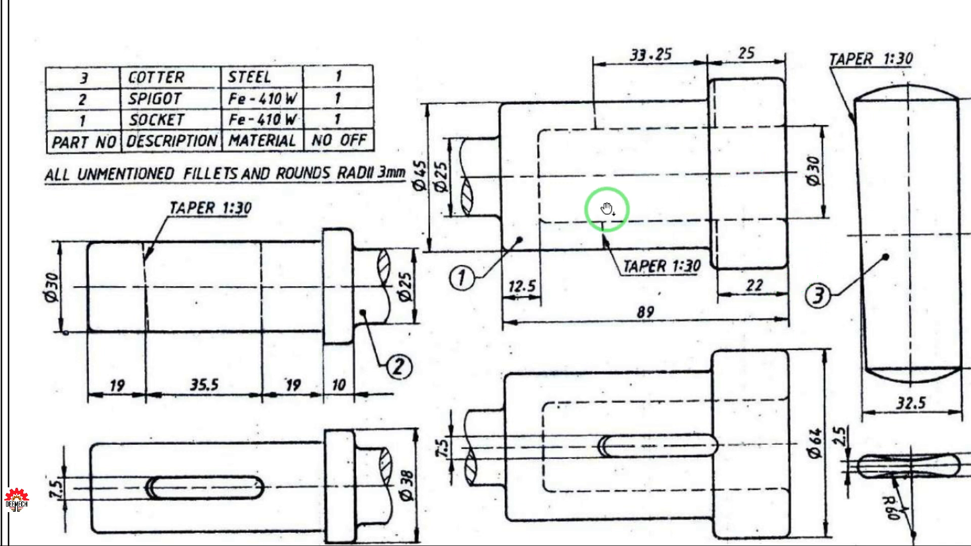
key("alt+Tab")
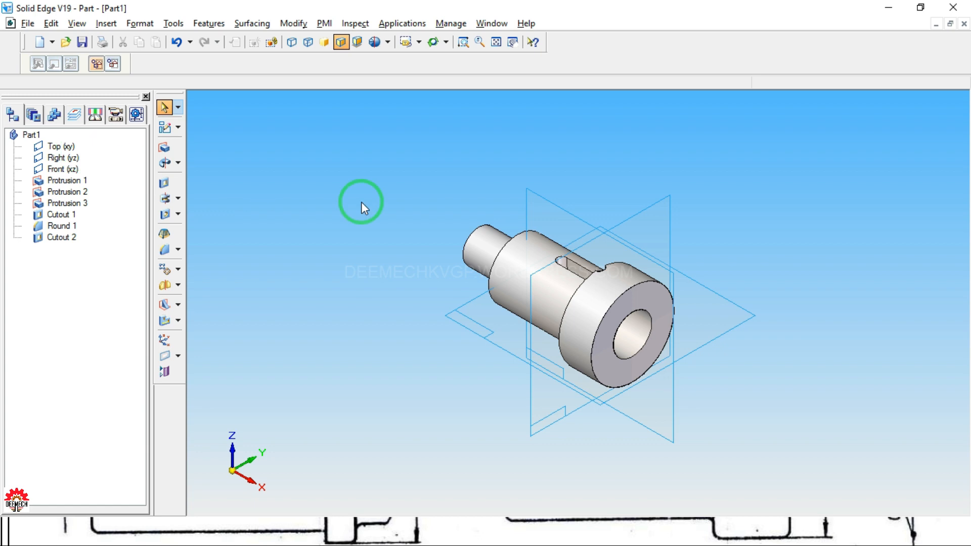
right_click(58, 150)
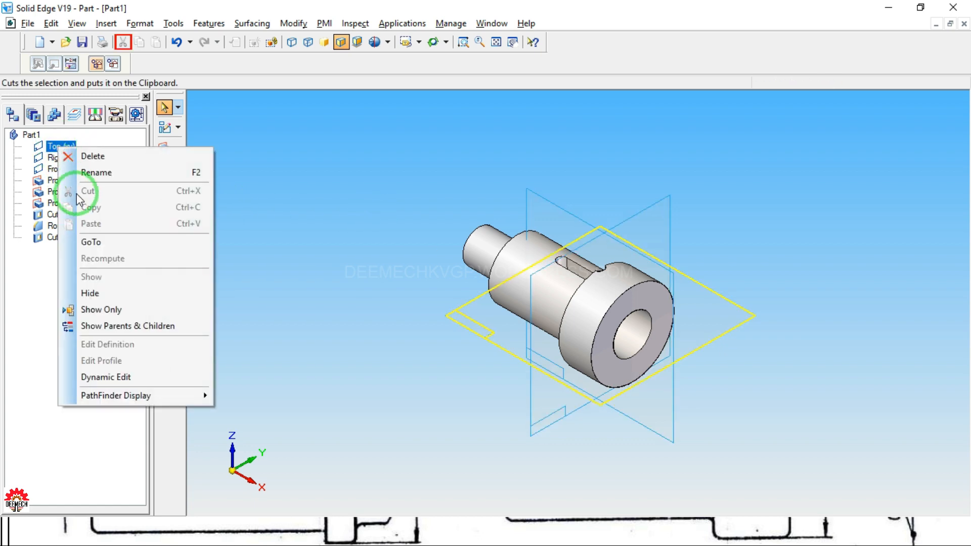
left_click(89, 290)
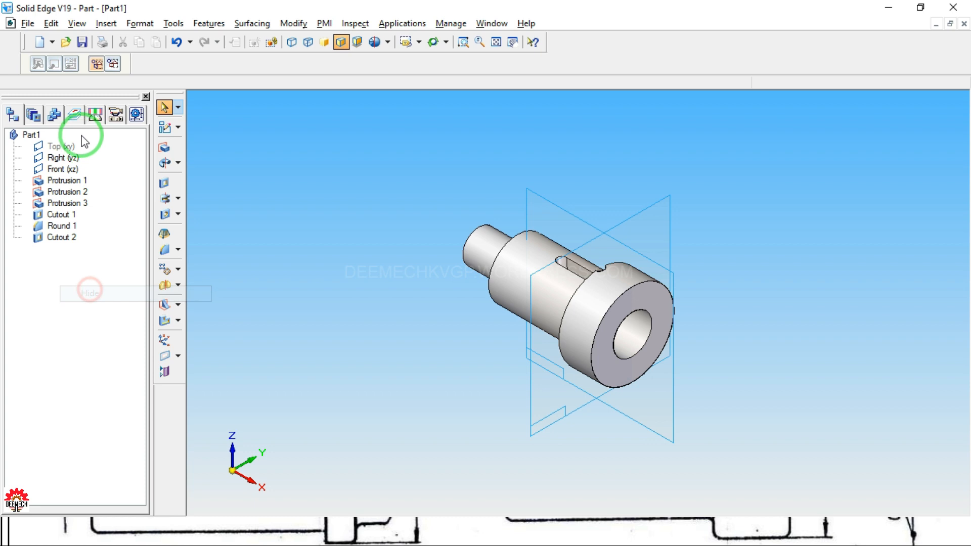
right_click(63, 159)
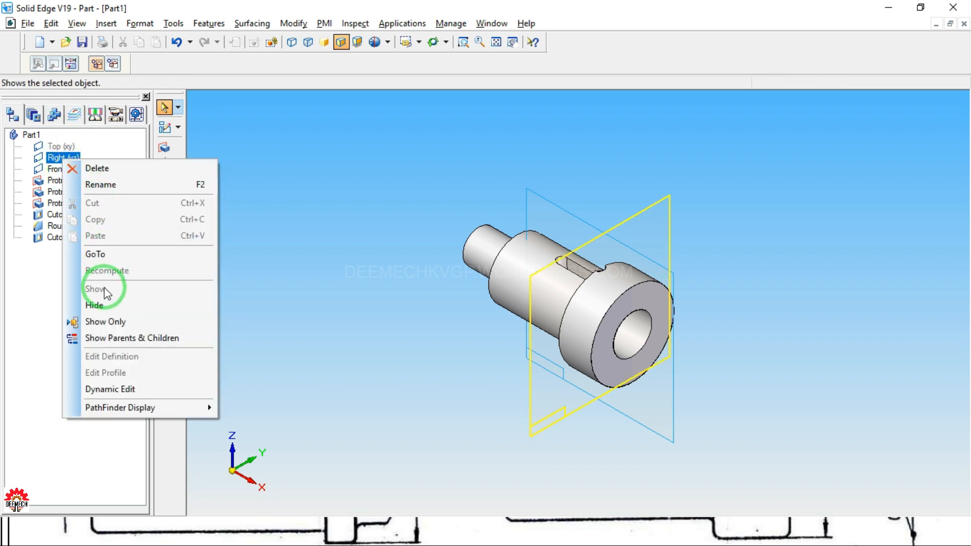
left_click(95, 305)
right_click(58, 169)
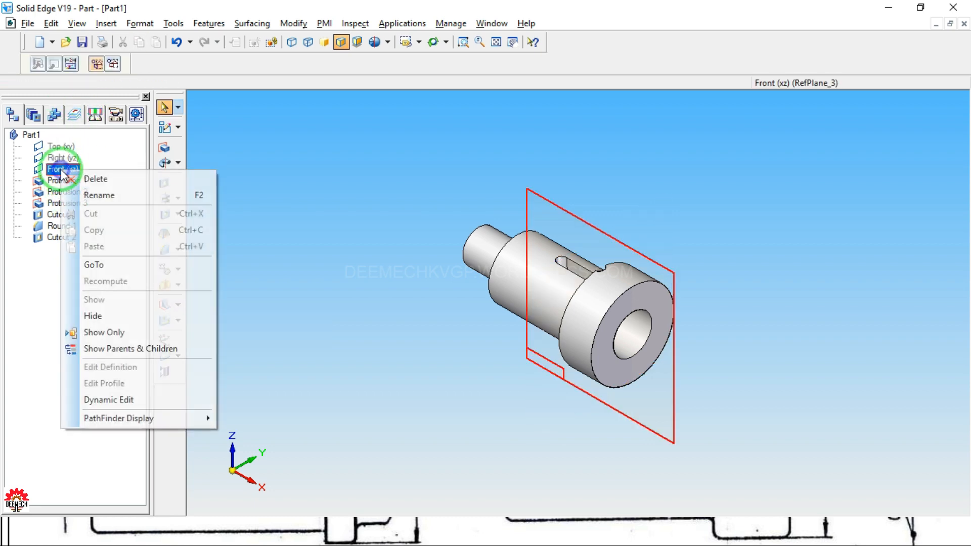
left_click(109, 316)
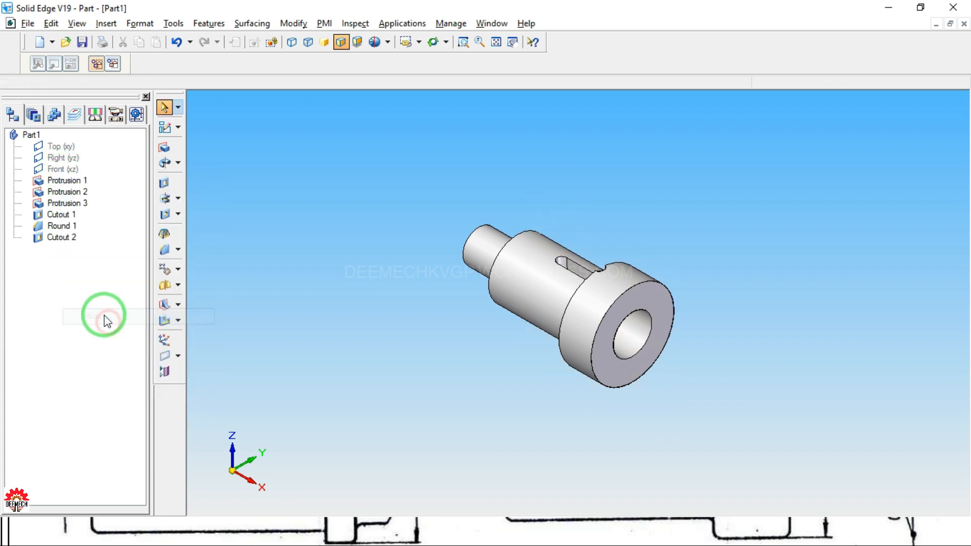
left_click(496, 42)
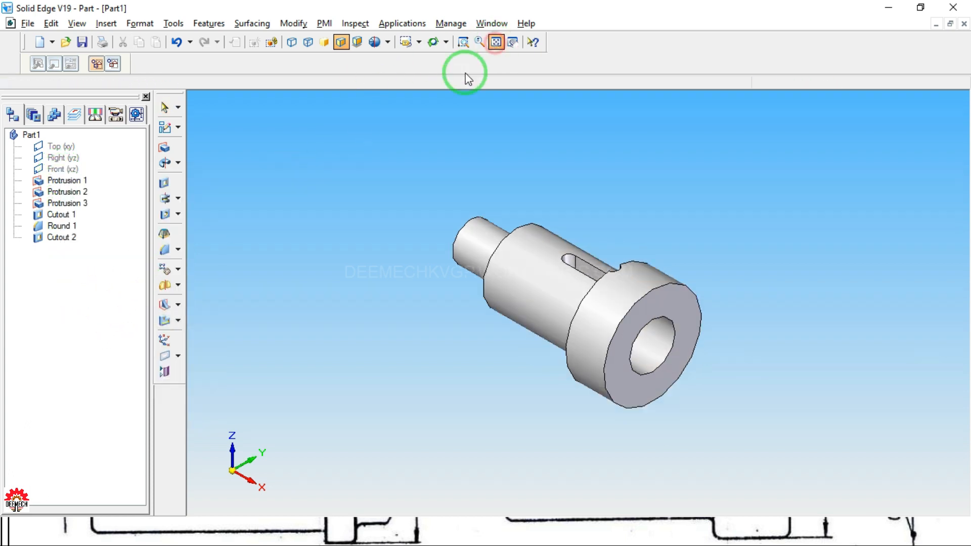
Show visible and hidden edges, start a 3 mm Round and select the shank-to-body junction edge and the body's outer edge at the shank end
left_click(308, 43)
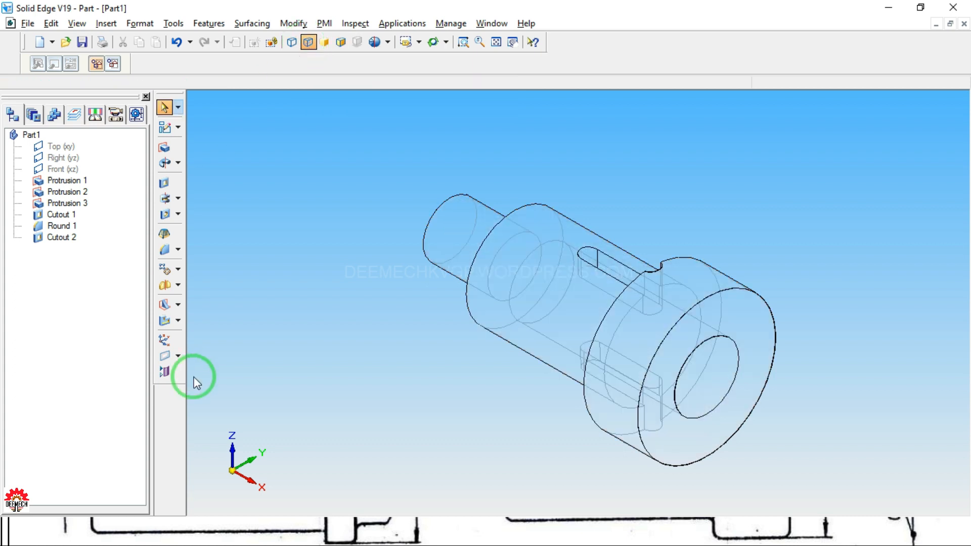
left_click(178, 250)
left_click(210, 252)
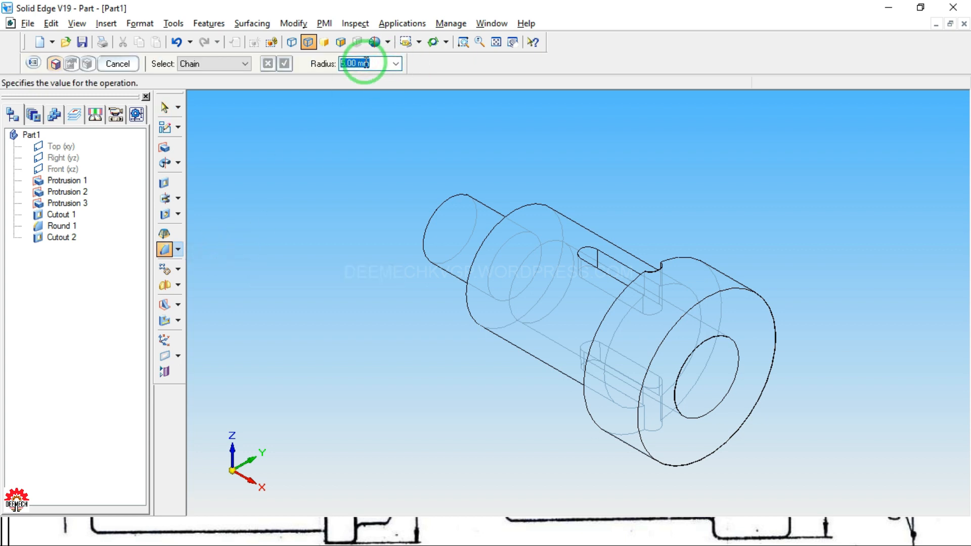
type("3")
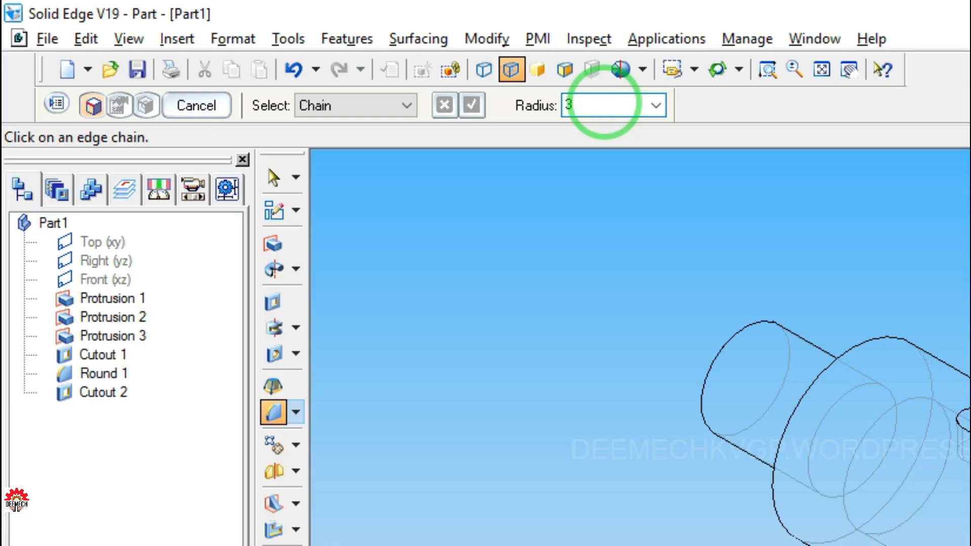
key("Return")
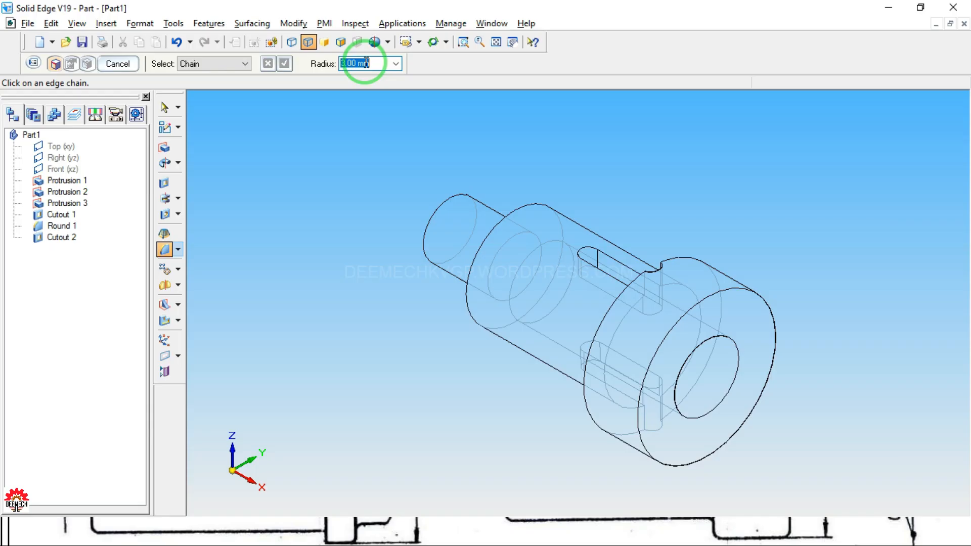
left_click(517, 236)
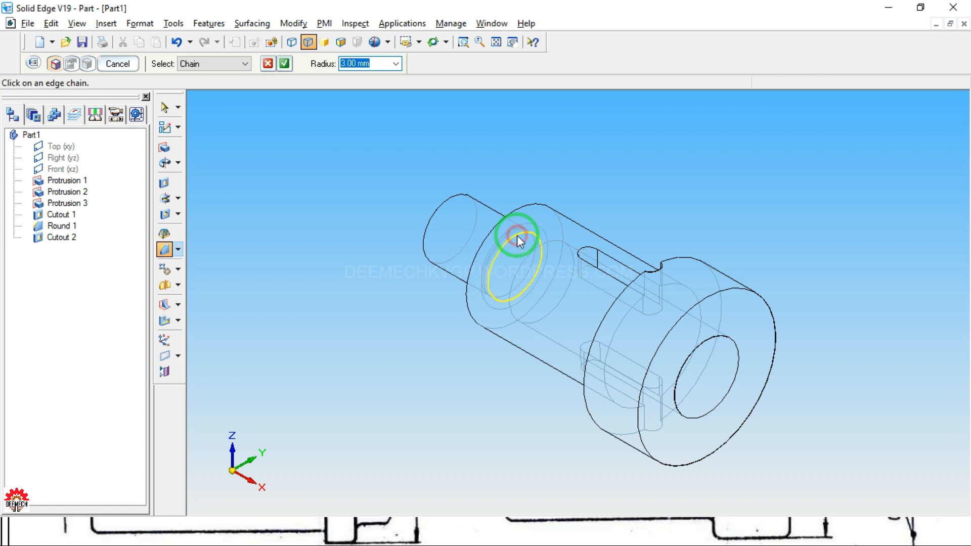
left_click(526, 206)
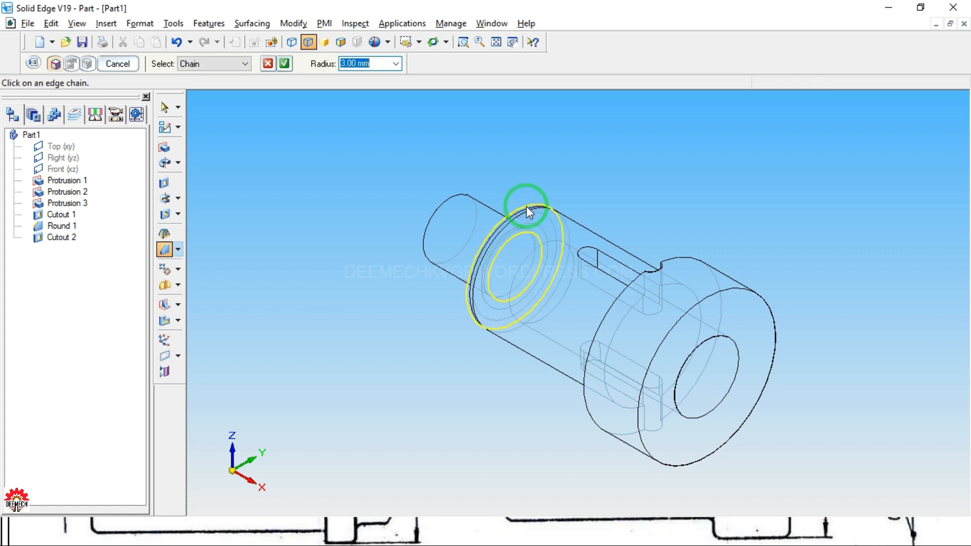
Add the collar's rear outer edges, the body-to-collar junction edges, the collar's front outer edge and the bore's mouth edge to the 3 mm round
left_click(614, 304)
left_click(696, 260)
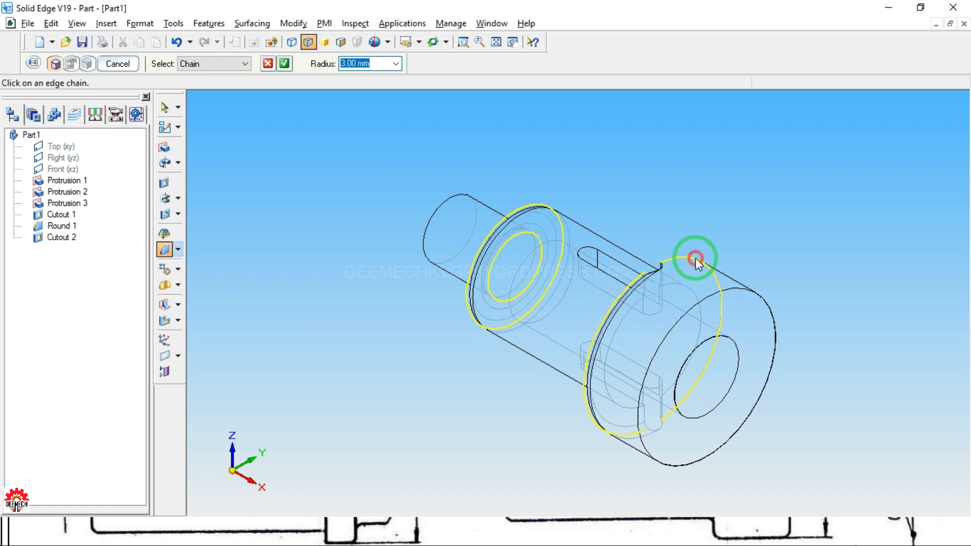
left_click(678, 291)
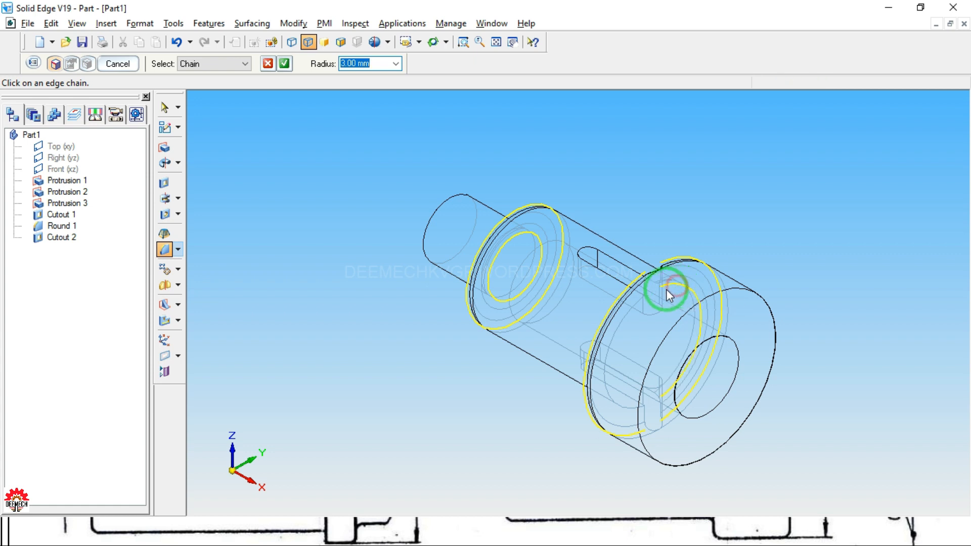
left_click(632, 310)
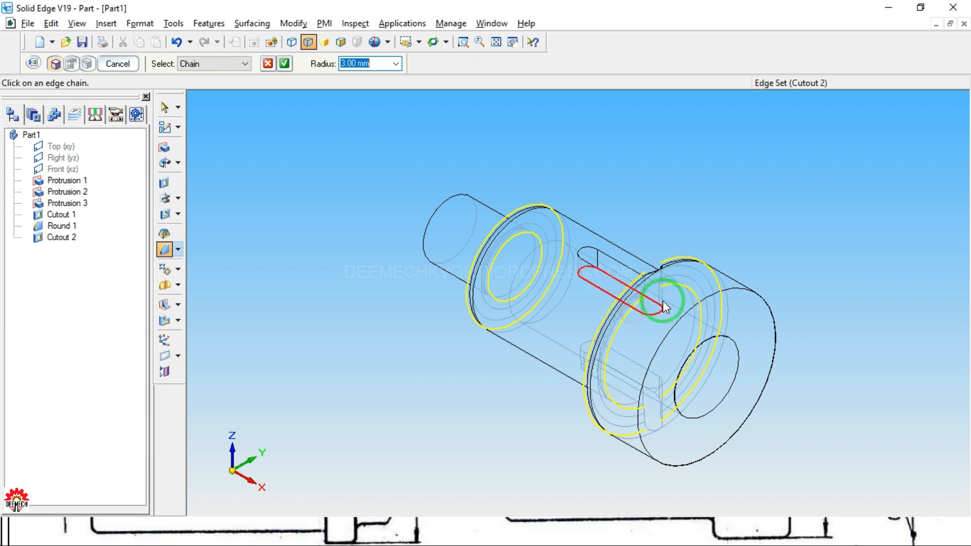
left_click(733, 291)
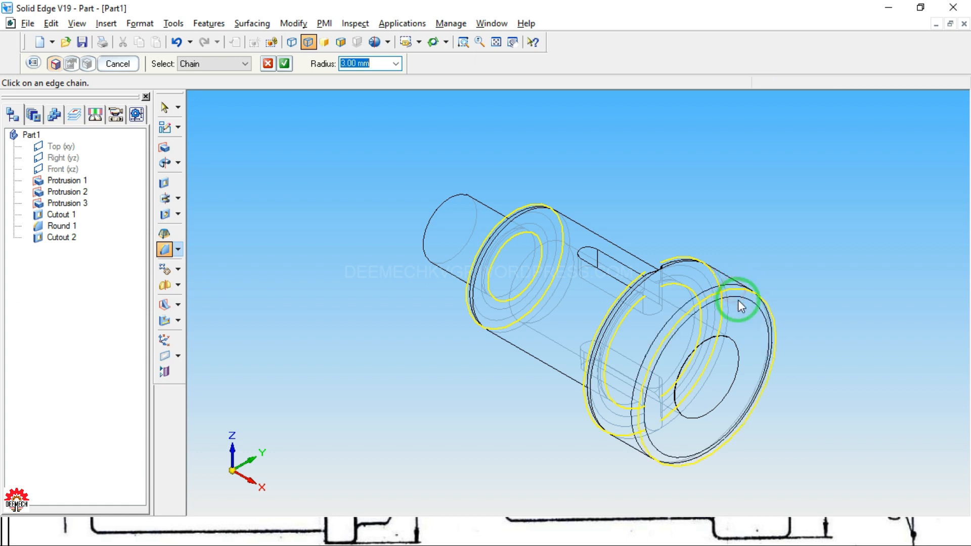
left_click(731, 344)
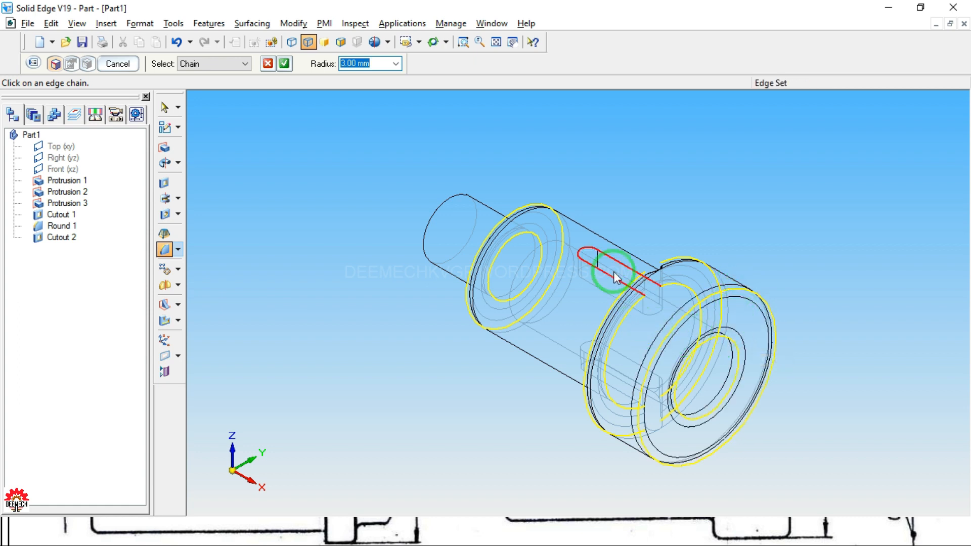
Add the edge at the bore's blind end to the 3 mm round, accept the selection and finish the round
middle_click_drag(728, 206, 764, 219)
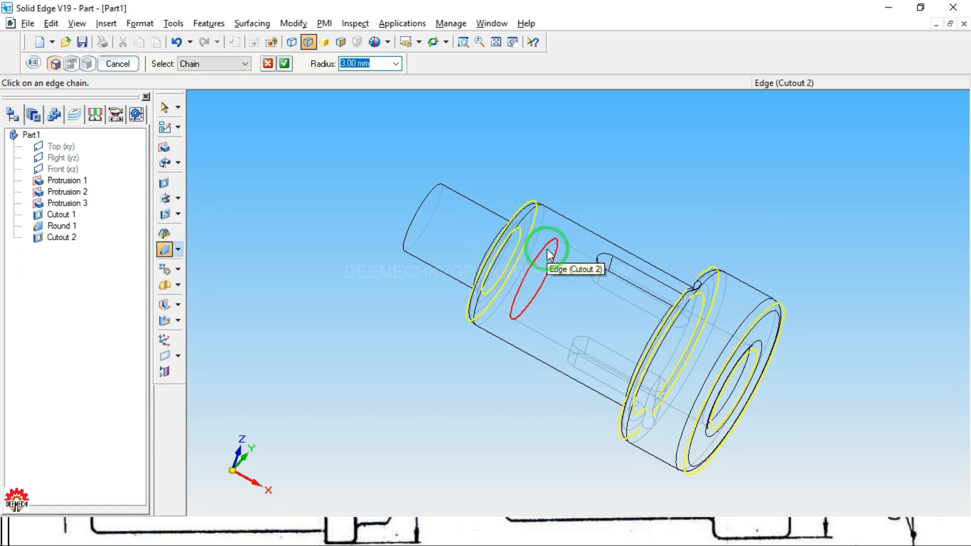
left_click(548, 250)
middle_click_drag(766, 205, 605, 180)
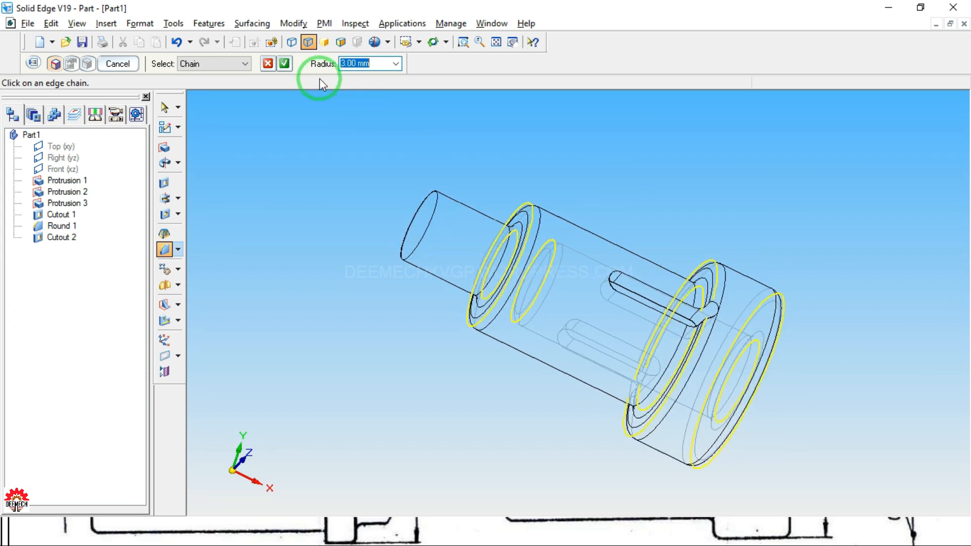
left_click(284, 63)
left_click(118, 63)
left_click(118, 69)
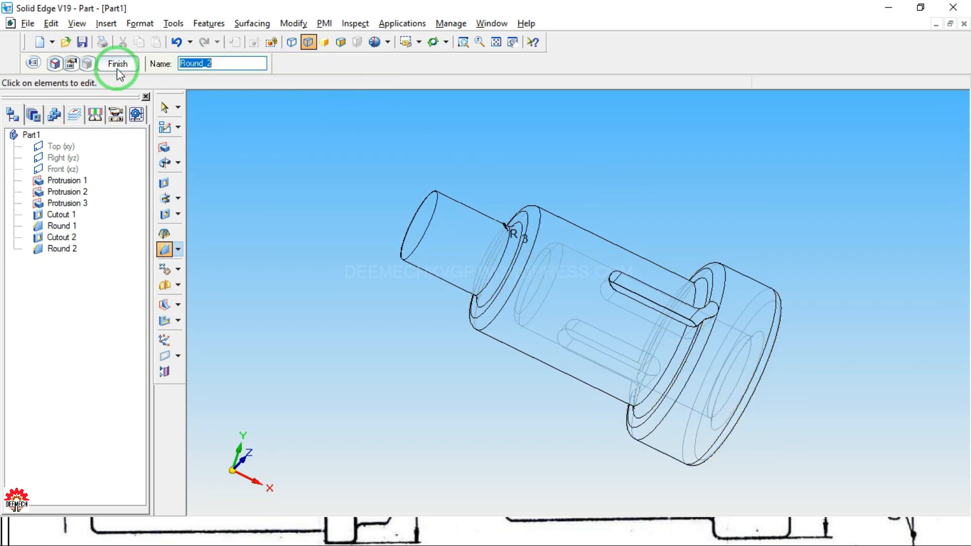
left_click(118, 68)
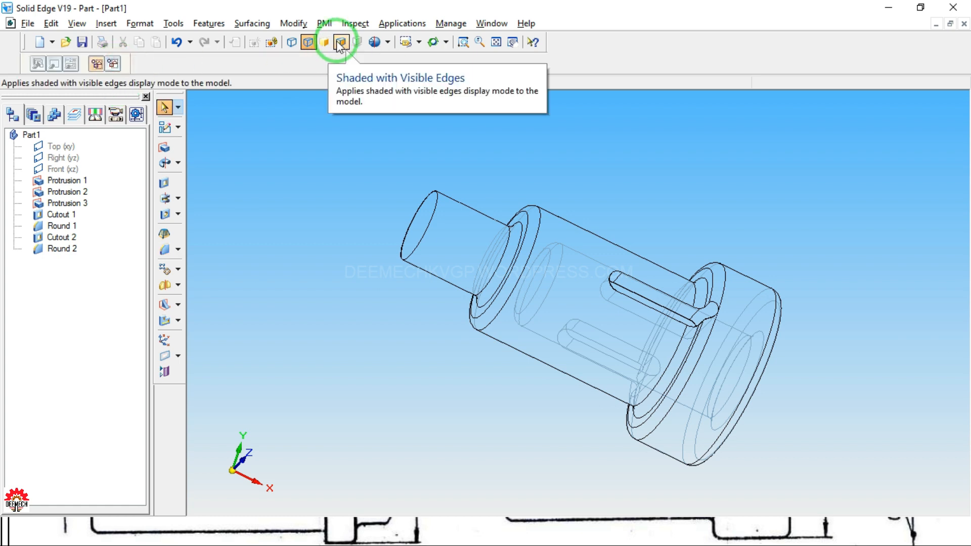
View the rounded socket shaded with visible edges in the isometric orientation
left_click(340, 43)
middle_click_drag(824, 442, 601, 417)
left_click(417, 44)
left_click(412, 100)
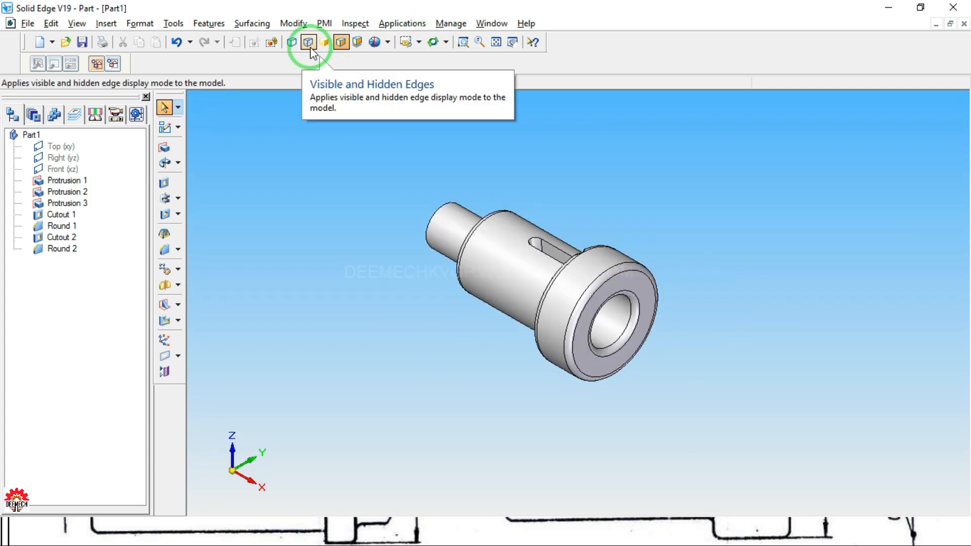
Show hidden edges and chamfer the free end edge of the small shank with a 3 mm setback
left_click(309, 43)
left_click(178, 249)
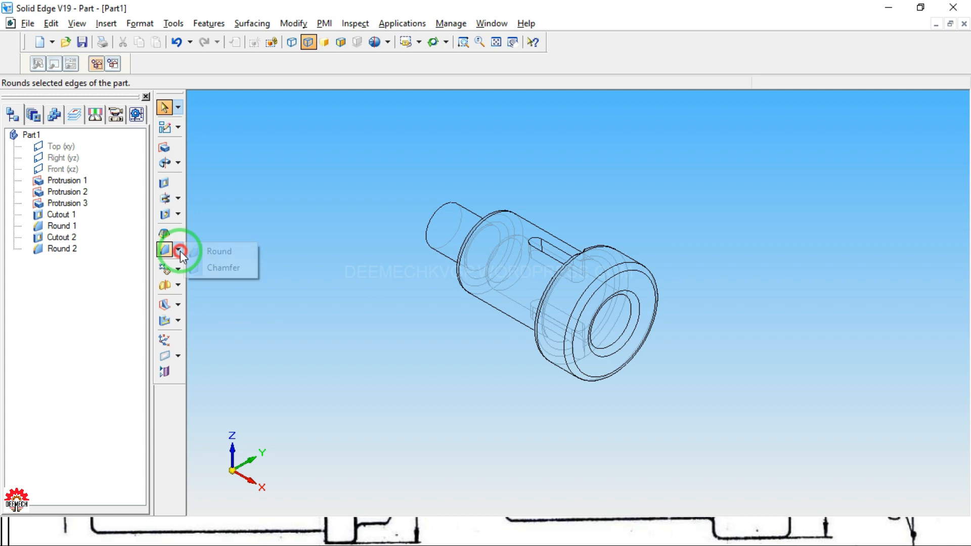
left_click(208, 268)
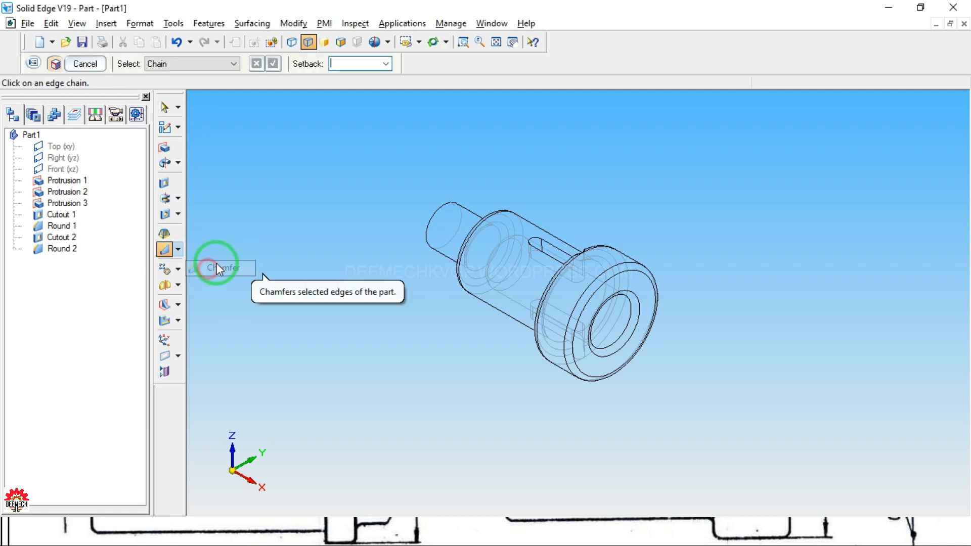
left_click(339, 63)
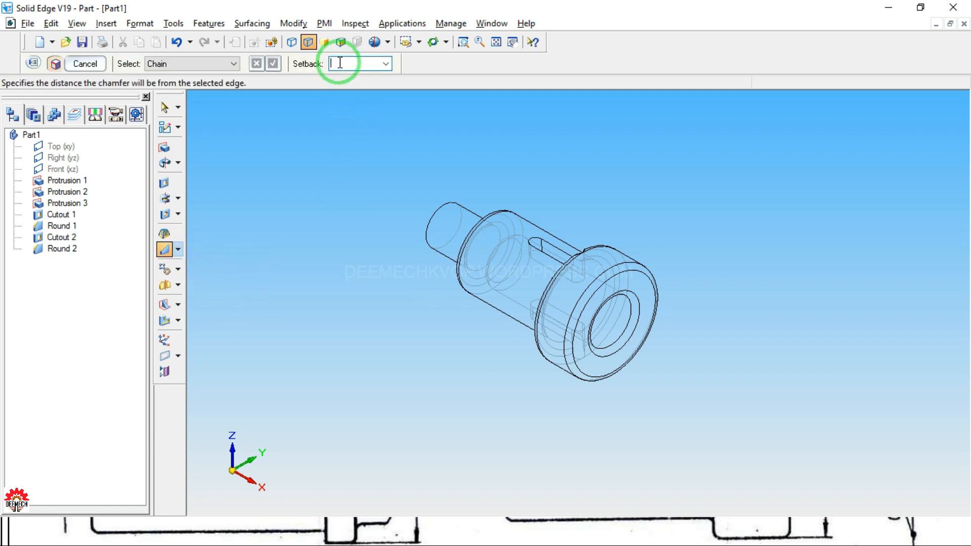
type("3")
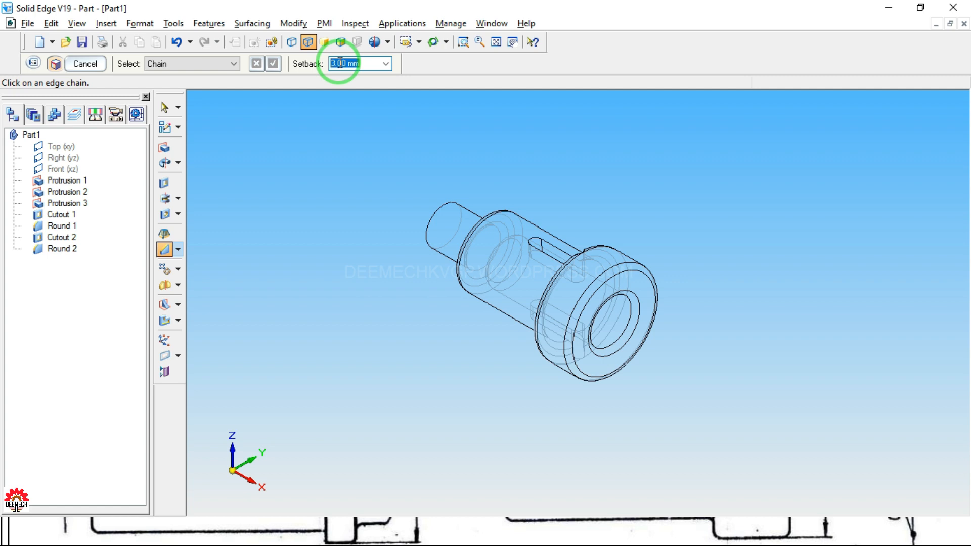
left_click(443, 207)
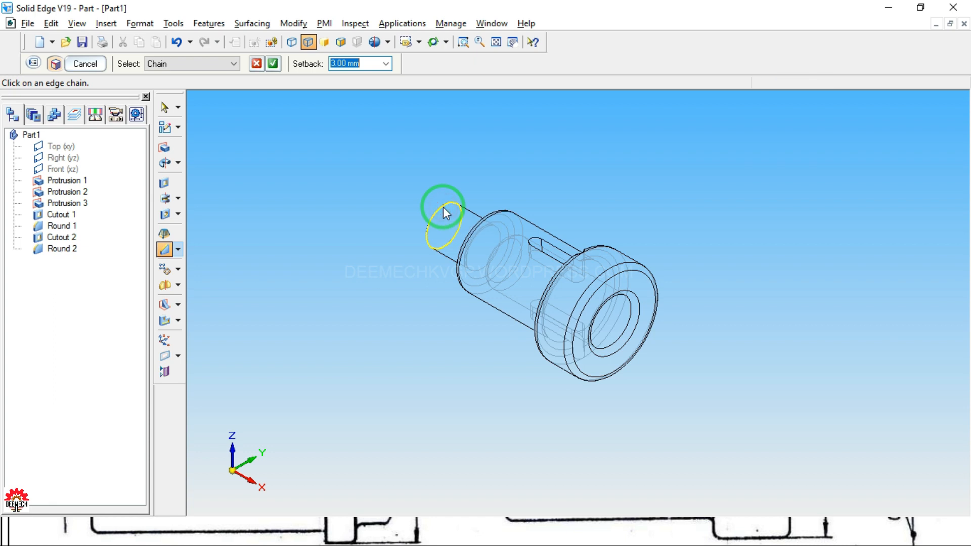
left_click(273, 63)
left_click(86, 63)
left_click(86, 63)
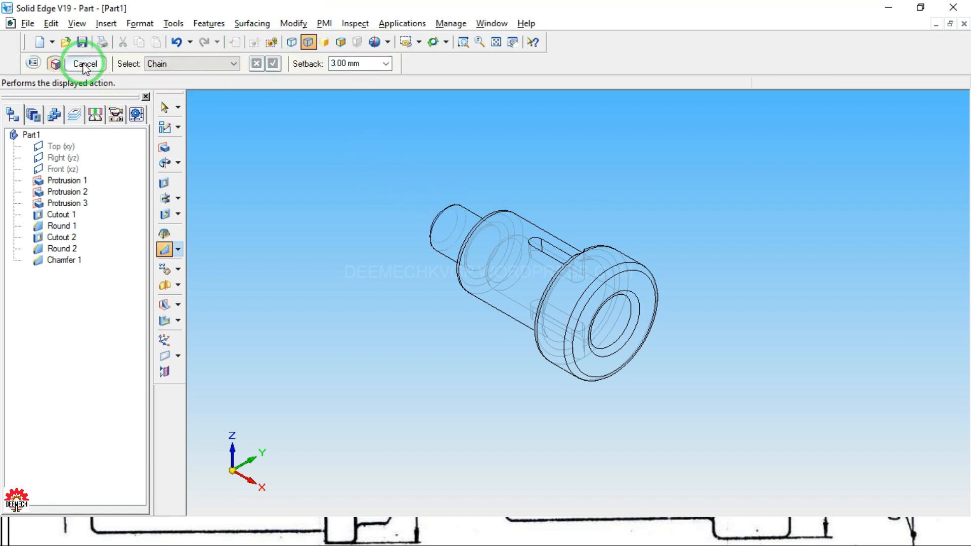
Set the isometric view, switch the display to shaded with visible edges and fit the finished socket
left_click(433, 42)
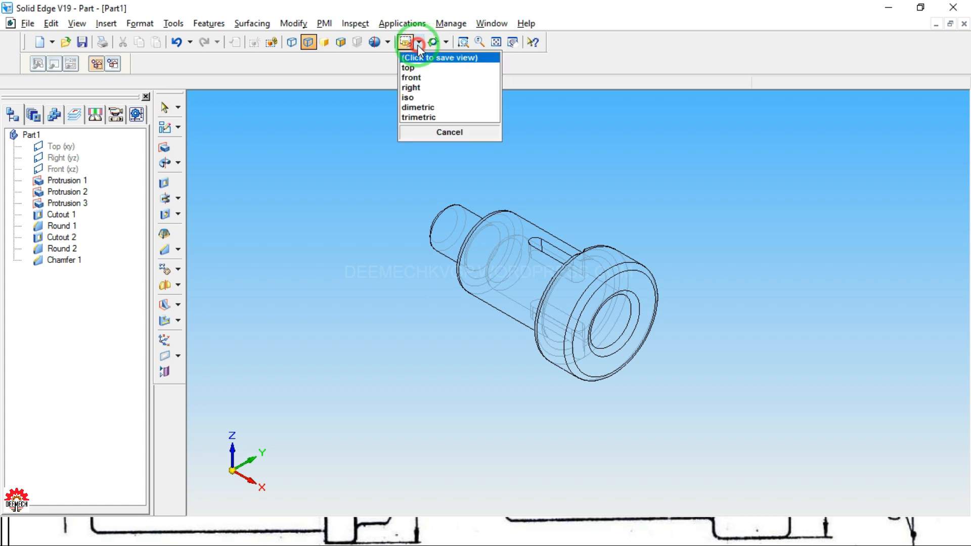
left_click(418, 93)
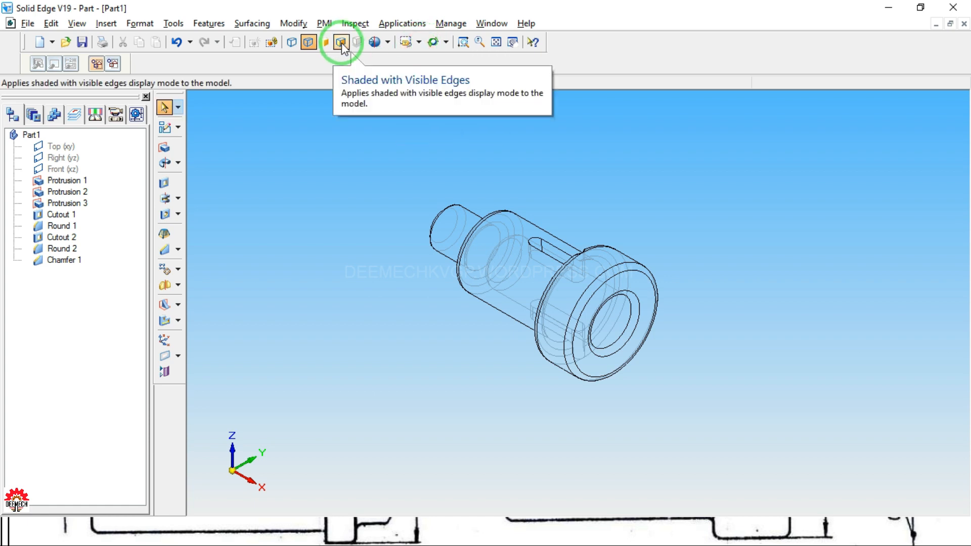
left_click(342, 43)
left_click(496, 43)
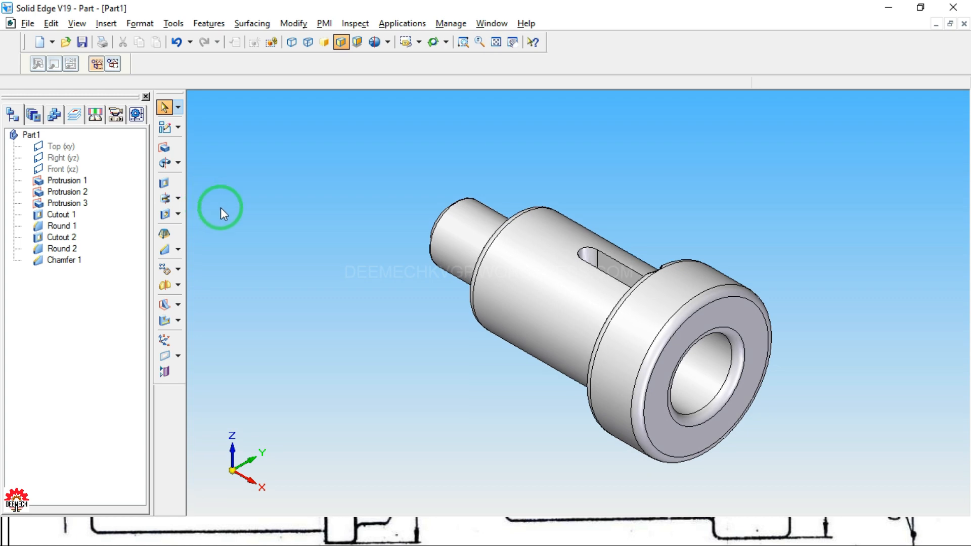
Check the socket's material in the PDF drawing and apply Fe 410 W to the model through the Material Table
key("alt+Tab")
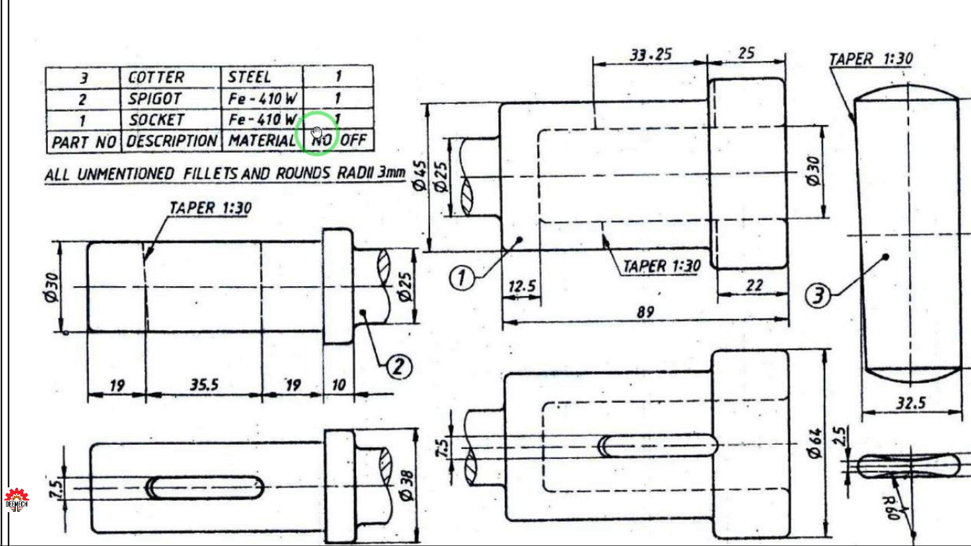
key("alt+Tab")
left_click(177, 28)
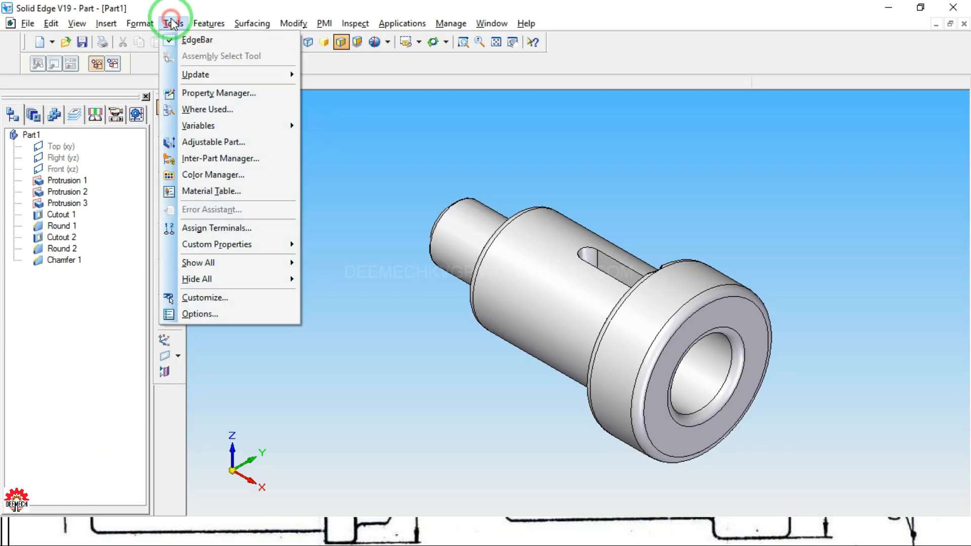
left_click(208, 191)
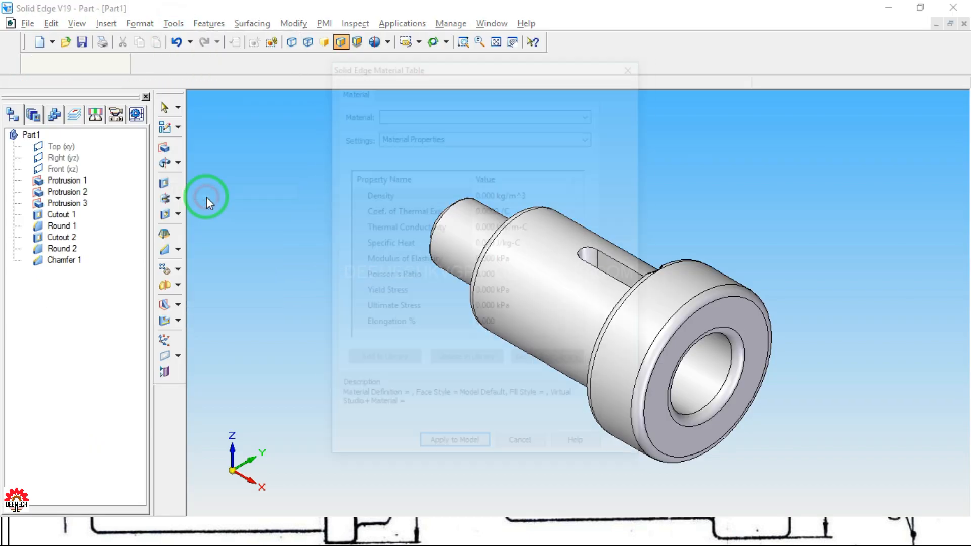
left_click(390, 113)
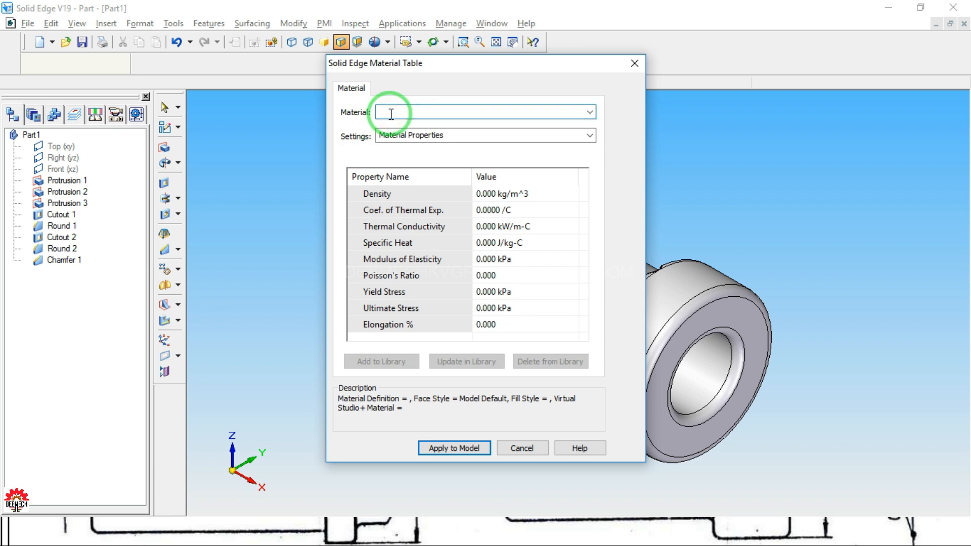
type("Fe 410 W")
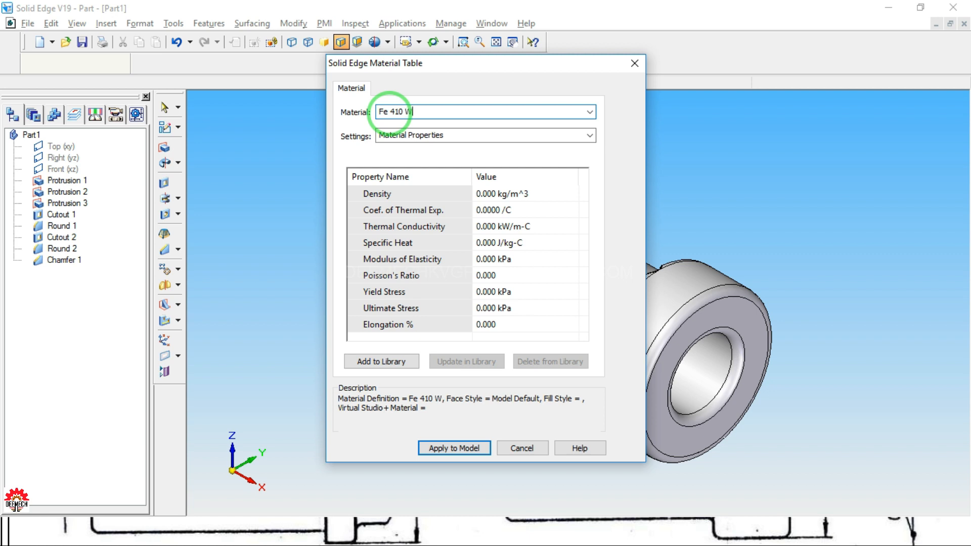
left_click(444, 449)
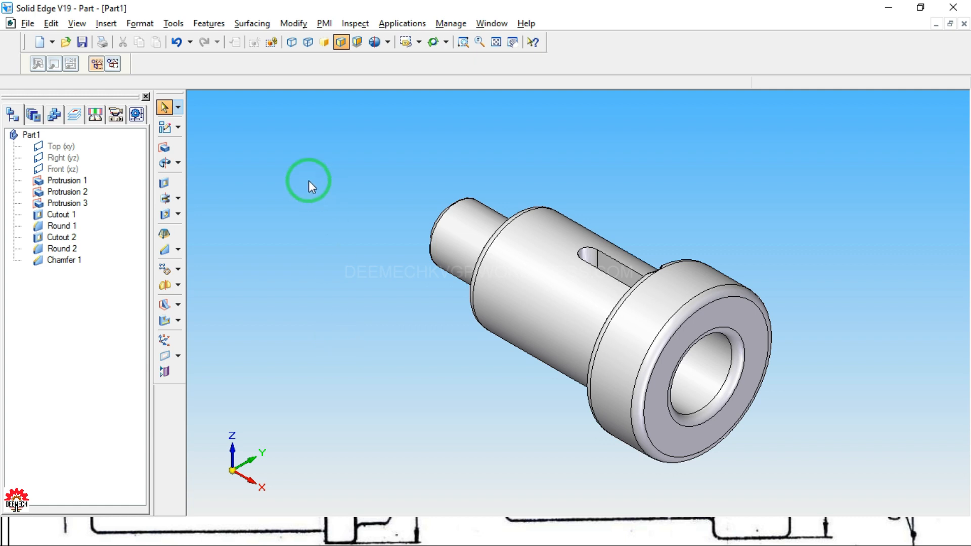
Start saving the part, set its summary title to SOCKET, copy that title and accept the file properties
left_click(28, 23)
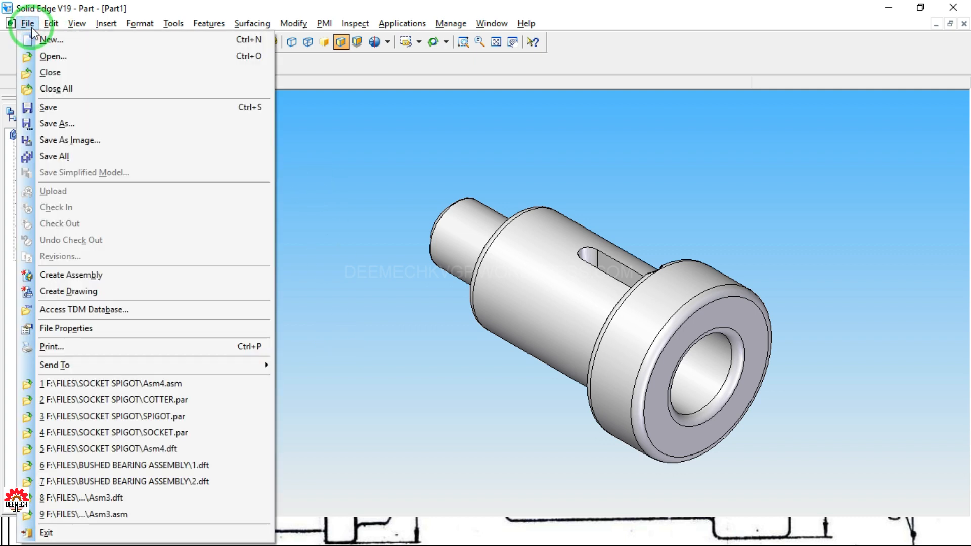
left_click(57, 108)
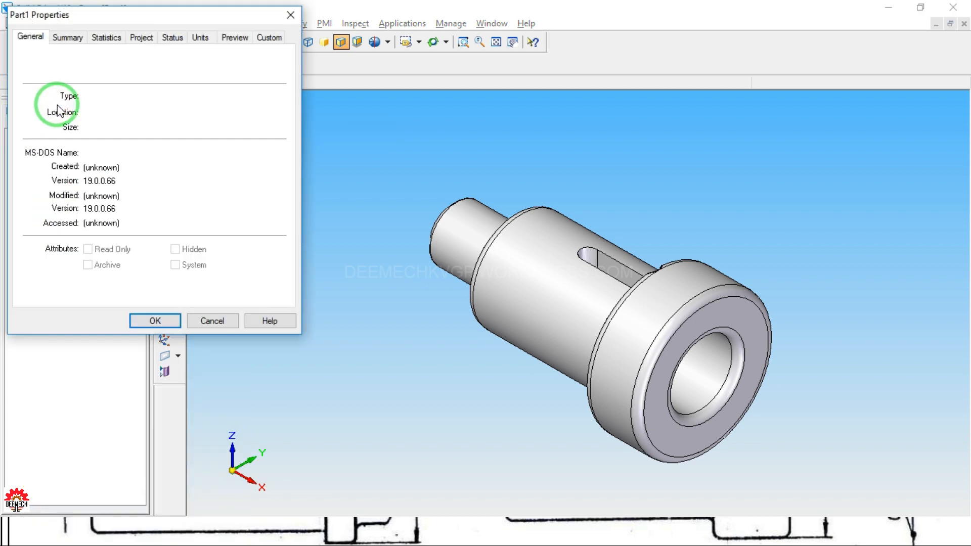
left_click_drag(53, 18, 225, 79)
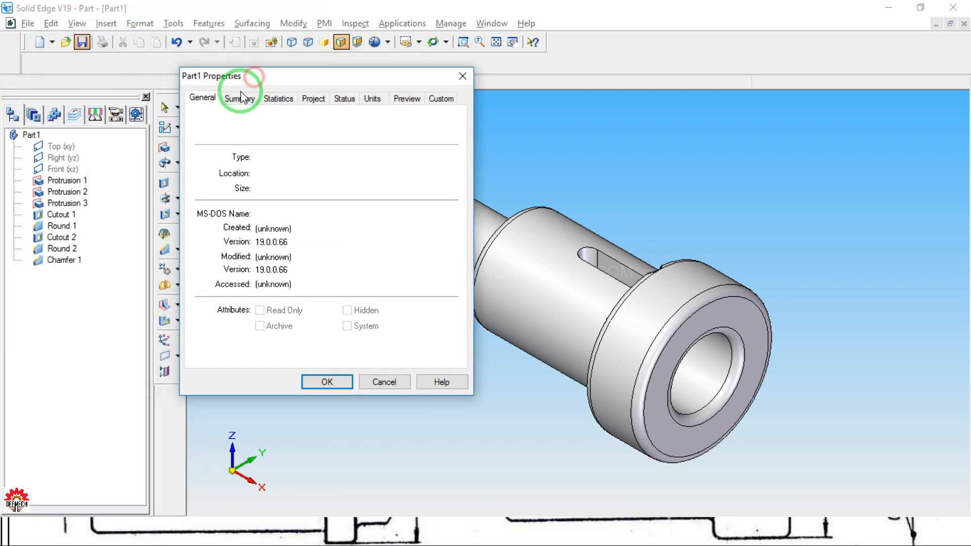
left_click(241, 100)
left_click(254, 121)
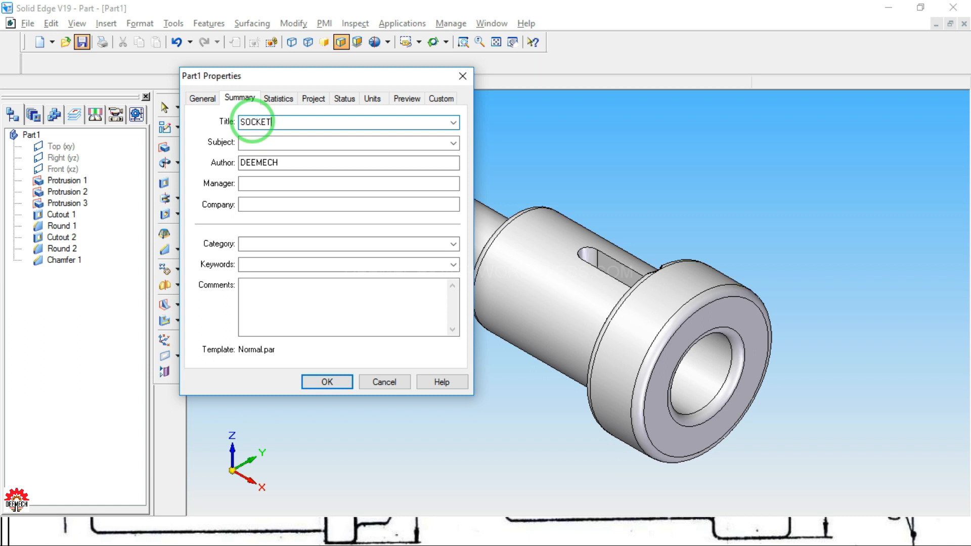
left_click_drag(277, 124, 237, 122)
right_click(252, 122)
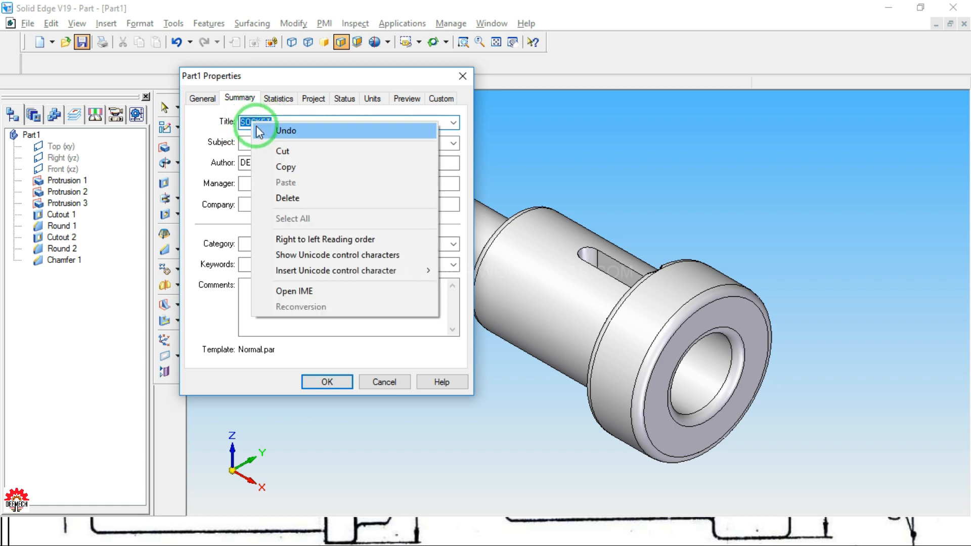
left_click(287, 169)
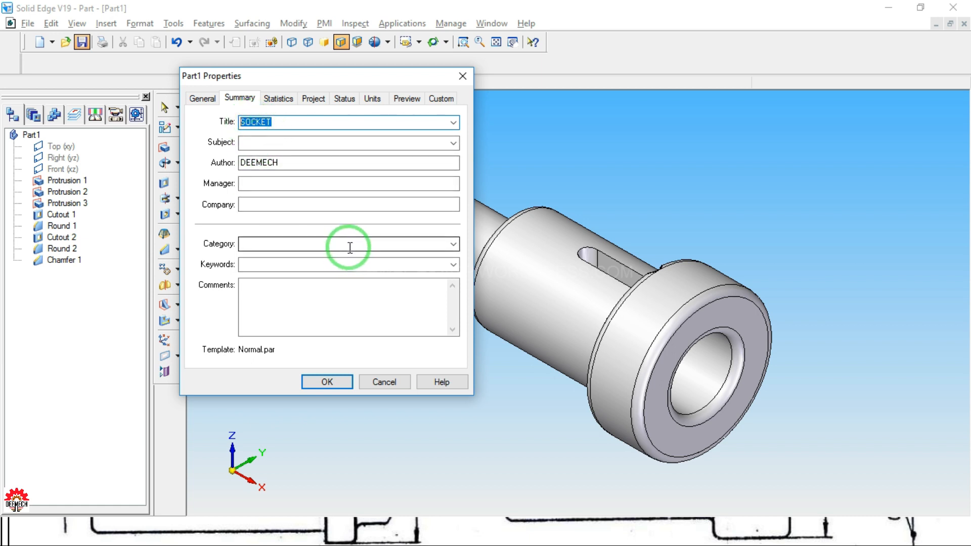
left_click(326, 379)
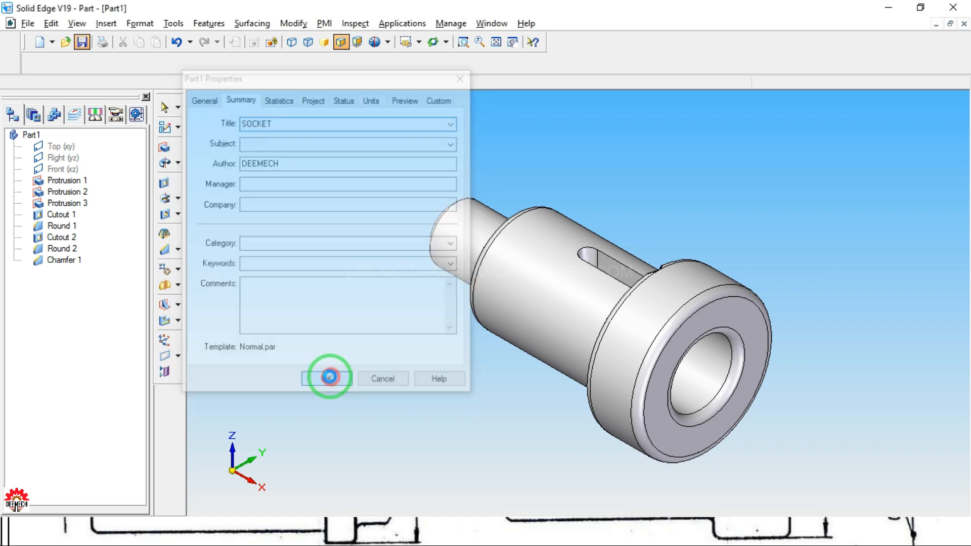
Create a folder named SOCKET & SPIGOT COTTER JOINT on the DEEMECH (F:) drive for saving the part
left_click(494, 168)
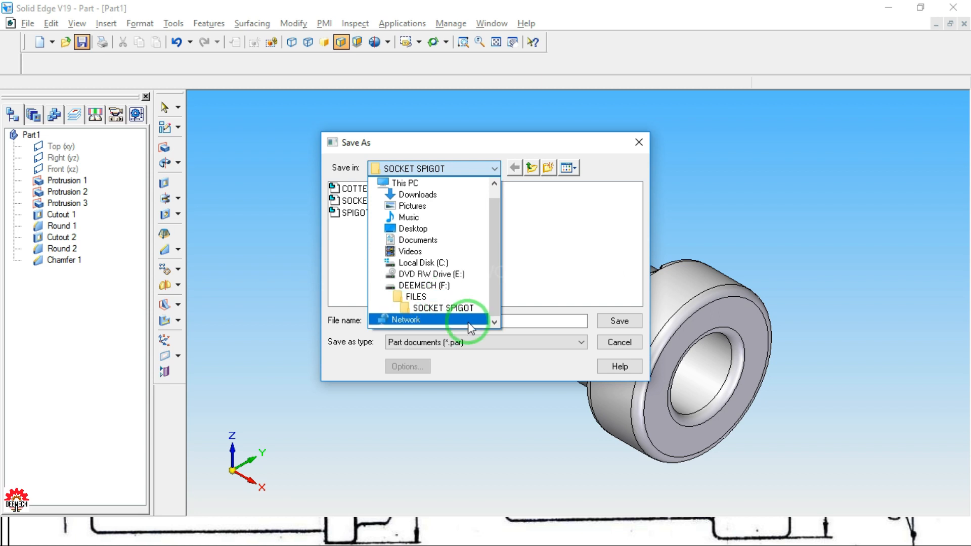
left_click(444, 286)
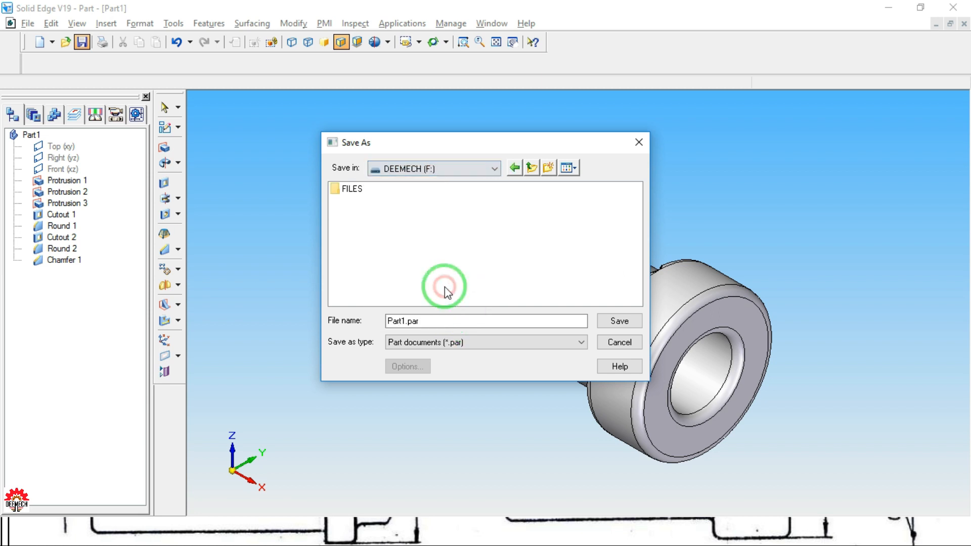
left_click(548, 169)
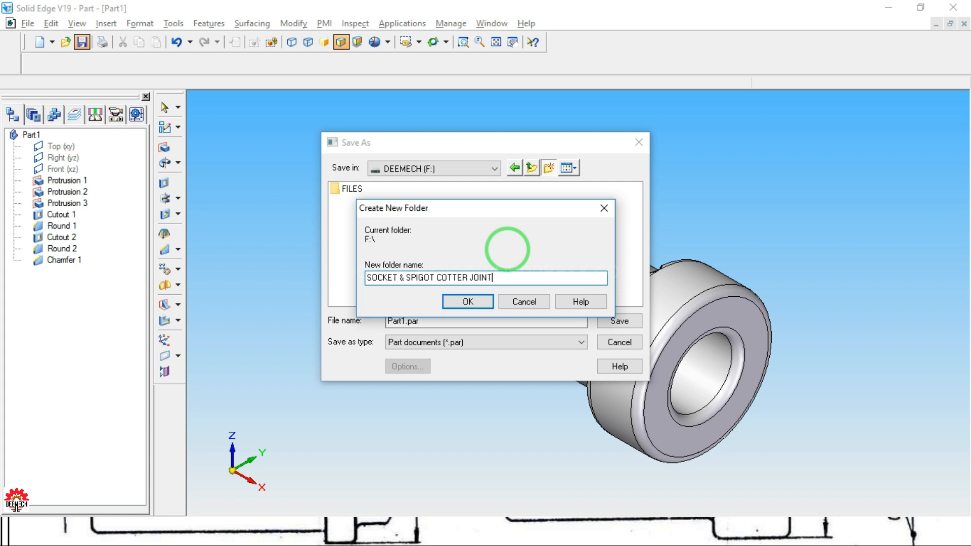
left_click(471, 302)
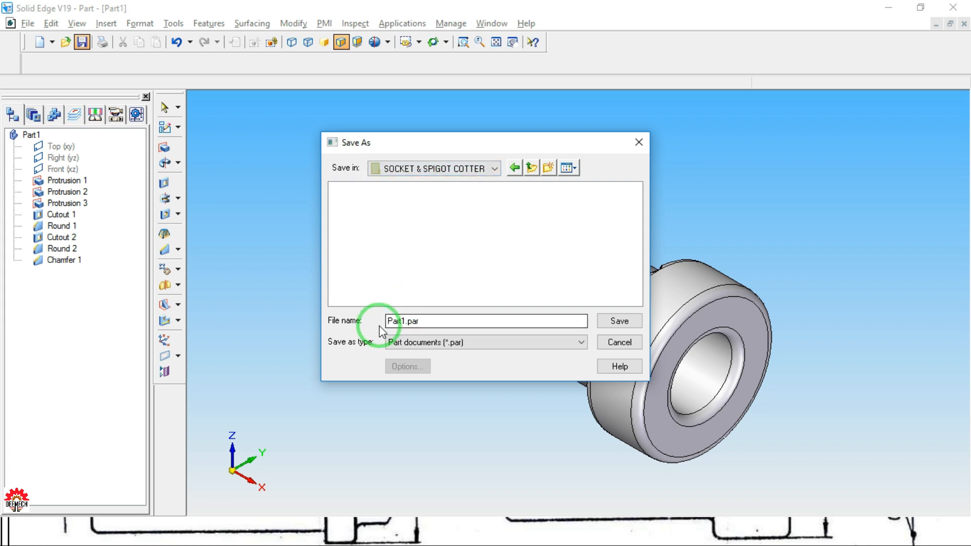
Replace the file name with the copied title SOCKET and save the part as a part document
left_click_drag(420, 321, 372, 318)
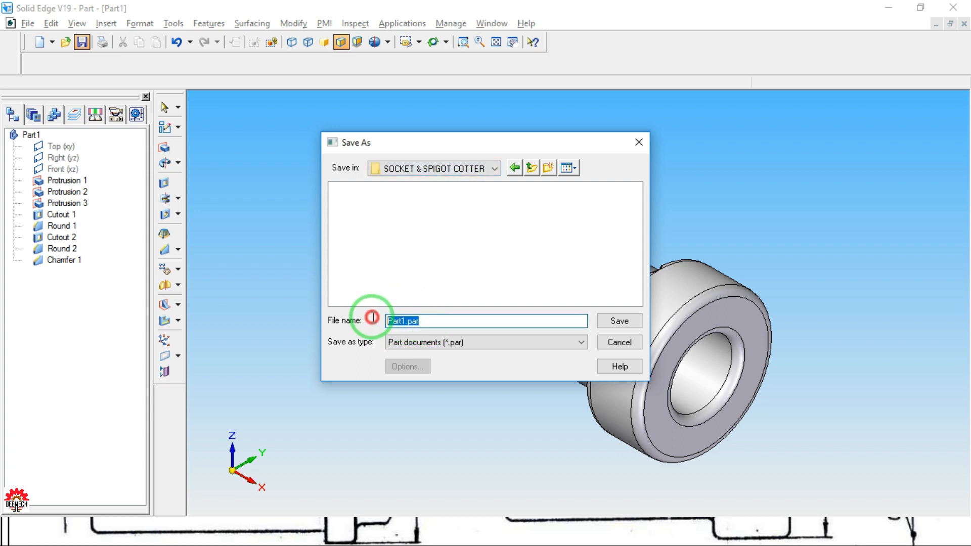
right_click(398, 320)
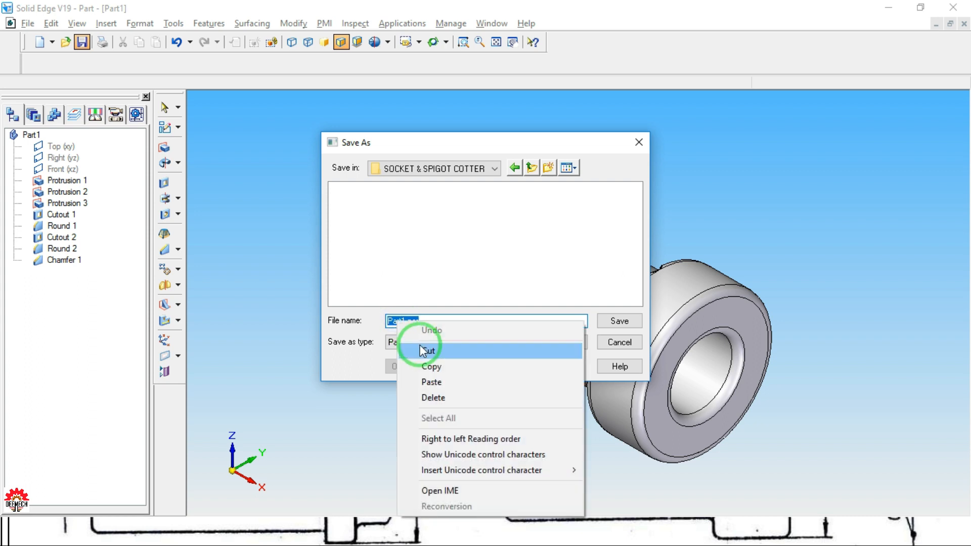
left_click(442, 382)
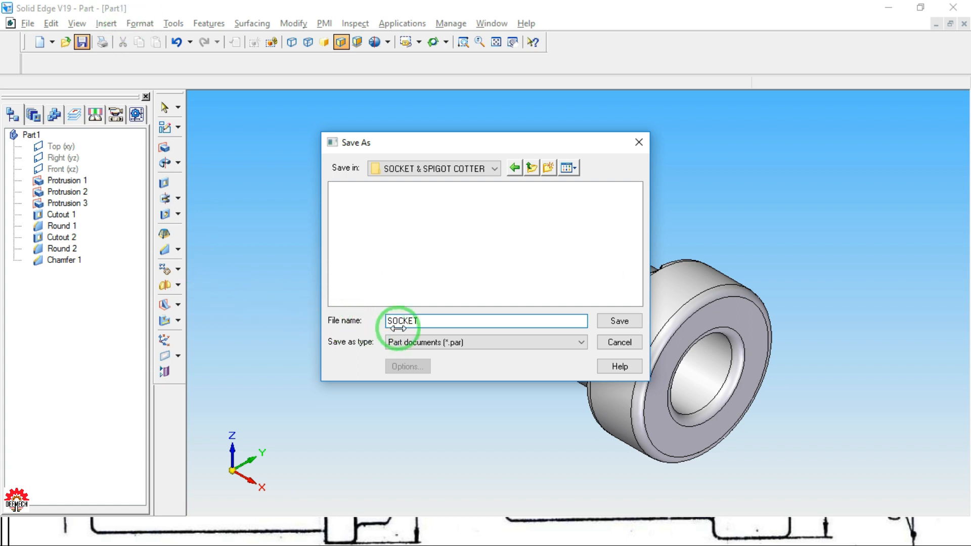
left_click(622, 322)
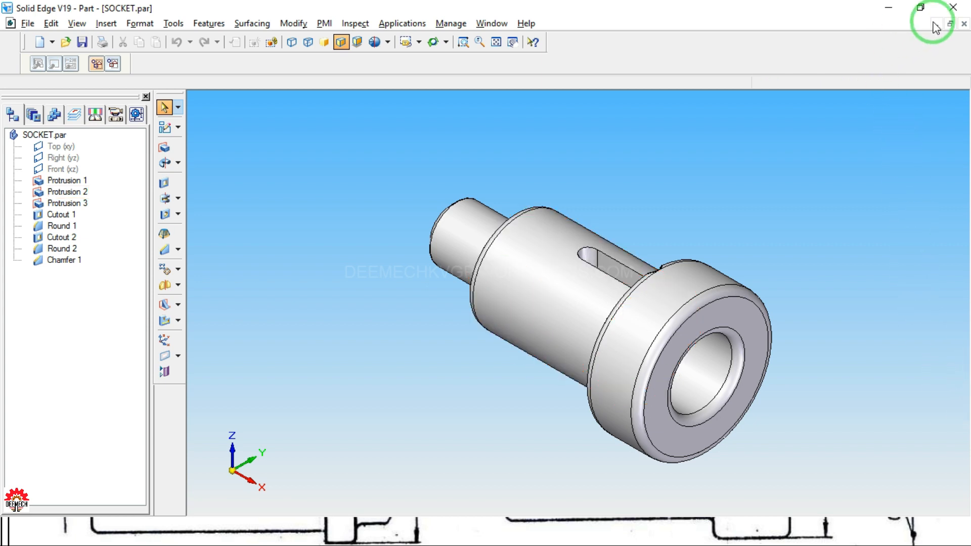
Close the socket part and examine the parts list and spigot views in the PDF drawing
left_click(964, 24)
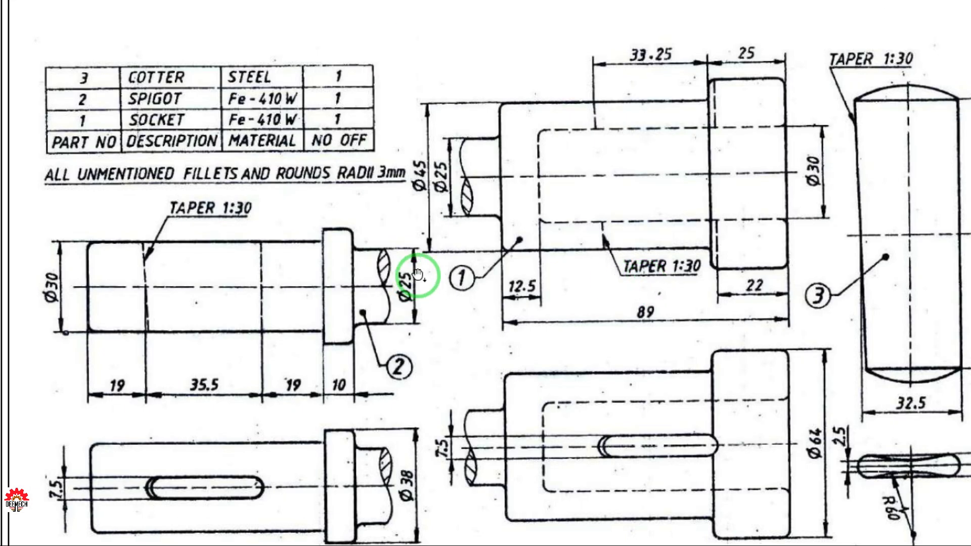
mouse_move(425, 275)
left_mouse_down()
mouse_move(438, 266)
mouse_move(449, 218)
mouse_move(532, 234)
mouse_move(512, 306)
mouse_move(521, 330)
left_mouse_up()
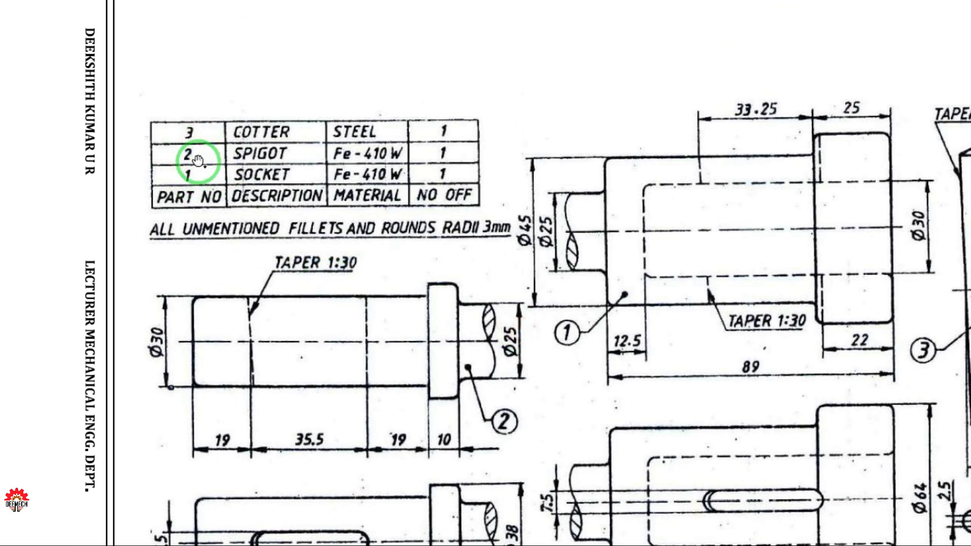
mouse_move(336, 341)
left_mouse_down()
mouse_move(377, 212)
mouse_move(358, 195)
mouse_move(352, 204)
left_mouse_up()
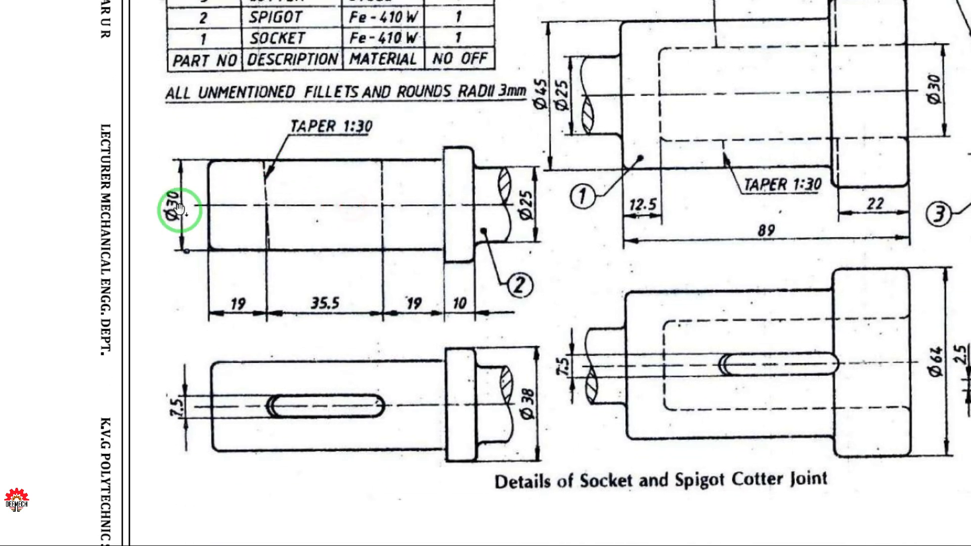
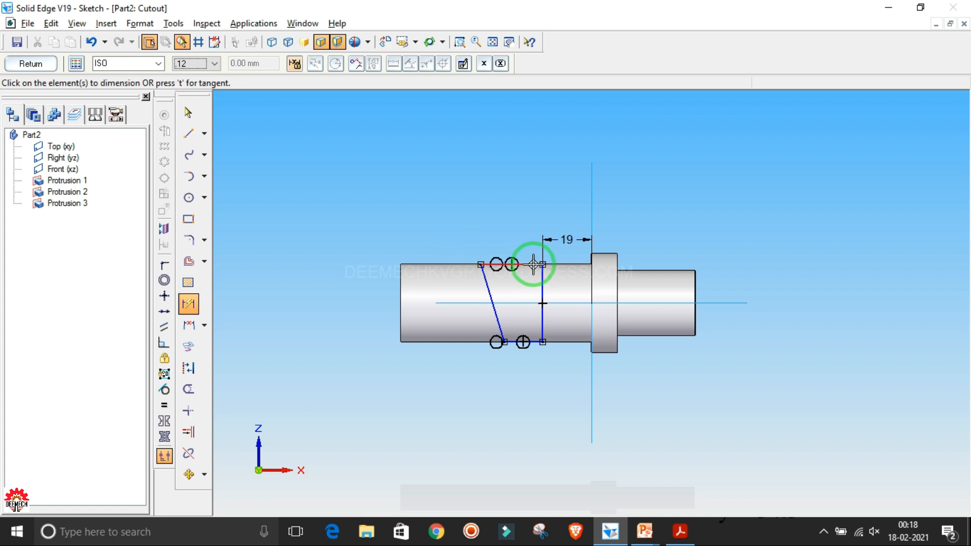
Dimension the tapered cutout profile's upper edge to 36.5 mm and lower edge to 34.5 mm, checking the taper calculation slide
left_click(523, 241)
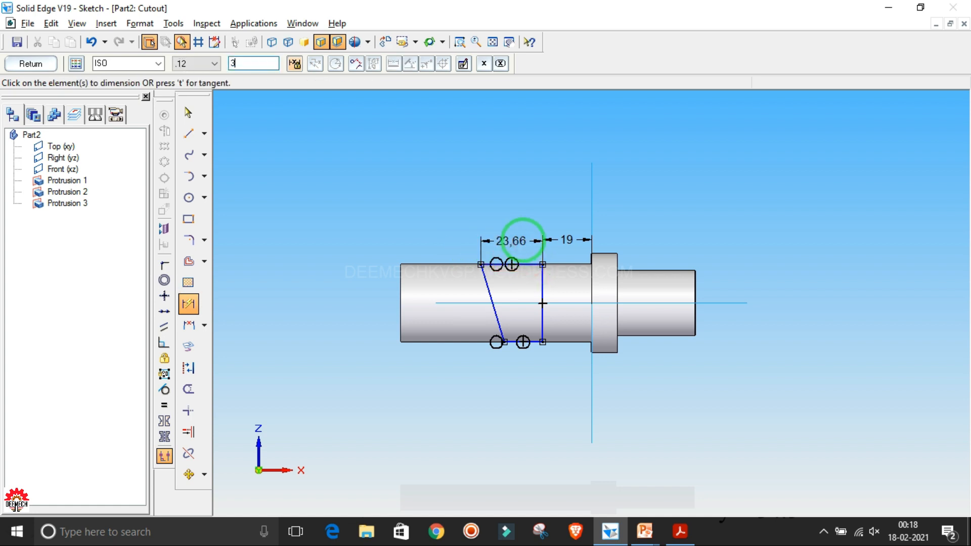
key("Return")
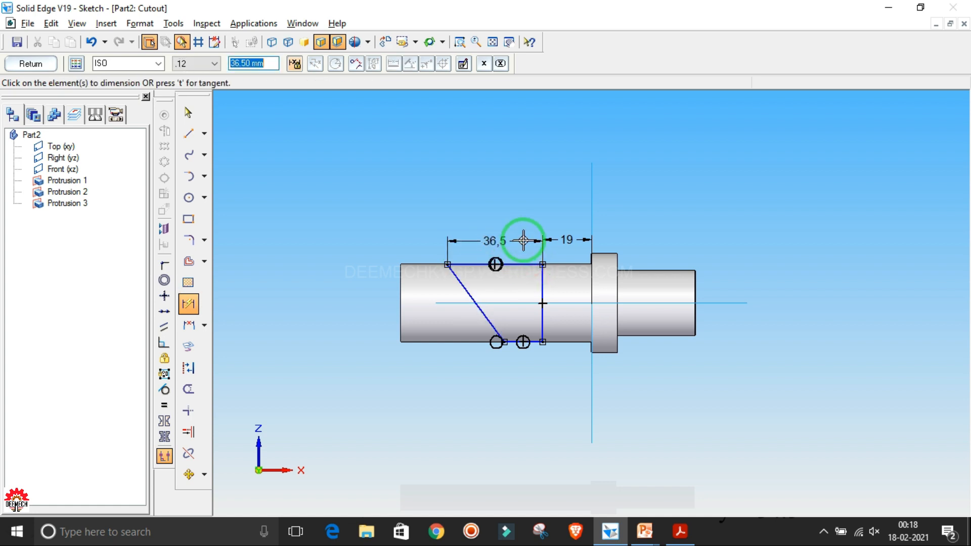
left_click(531, 342)
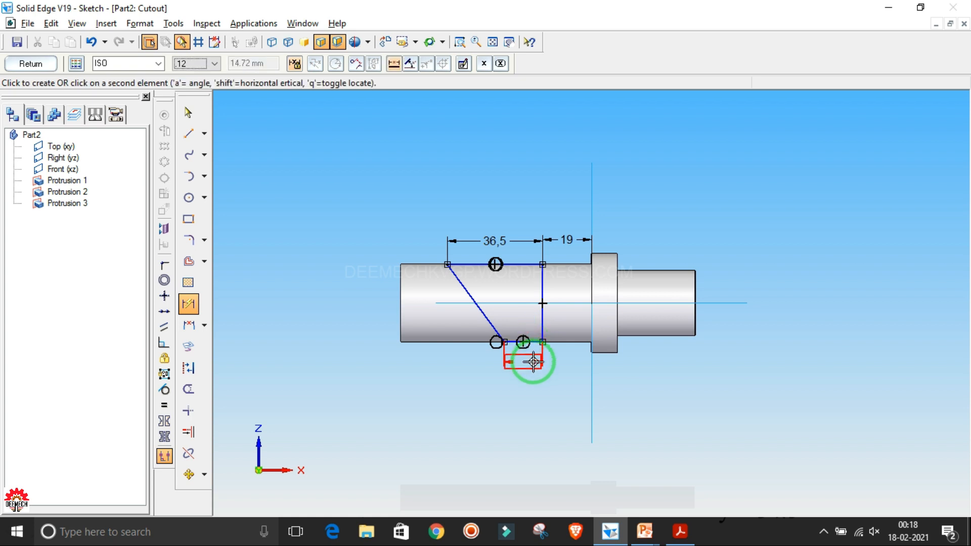
key("alt+Tab")
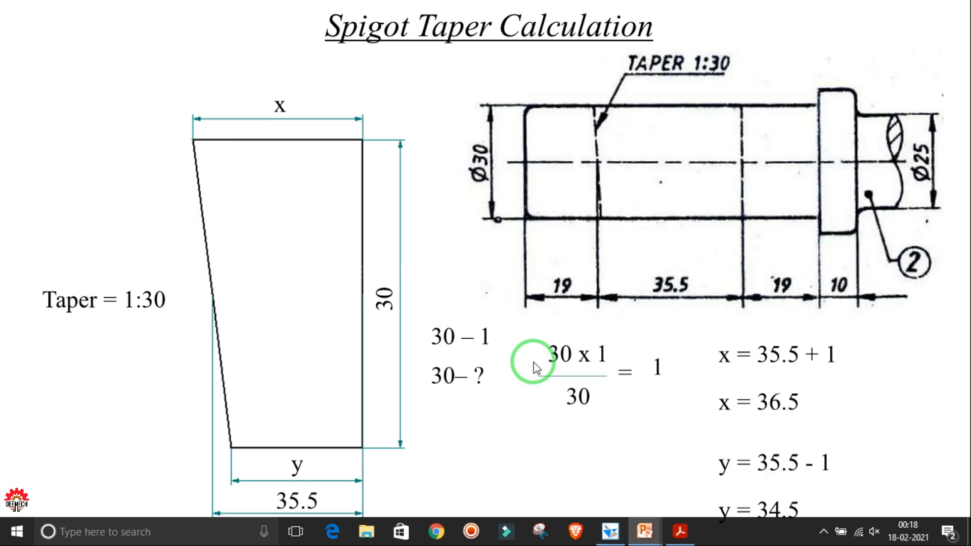
key("alt+Tab")
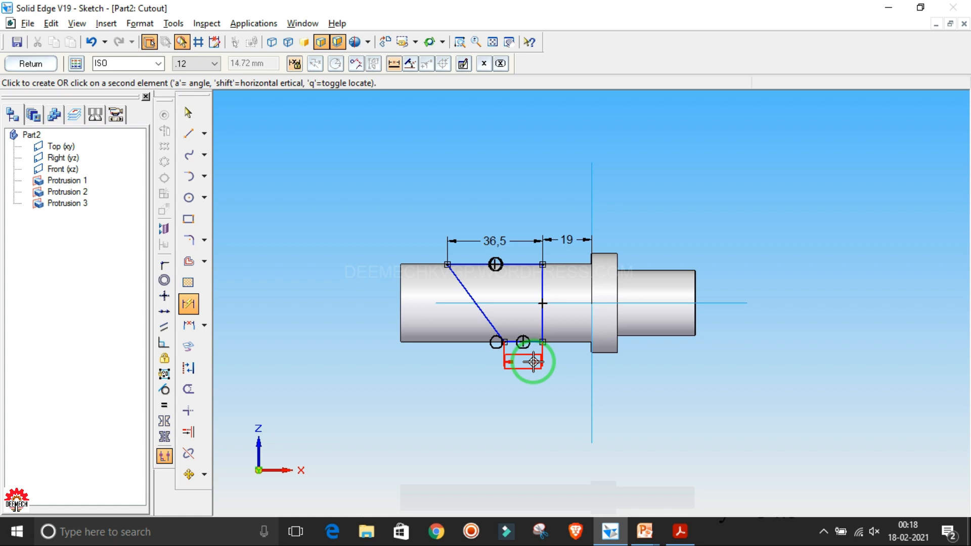
left_click(533, 362)
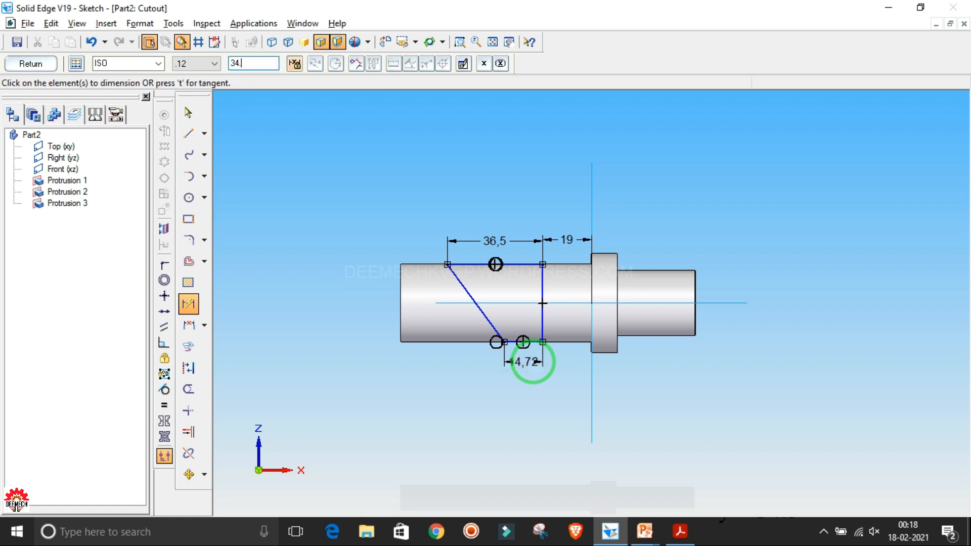
type("34.5")
key("Return")
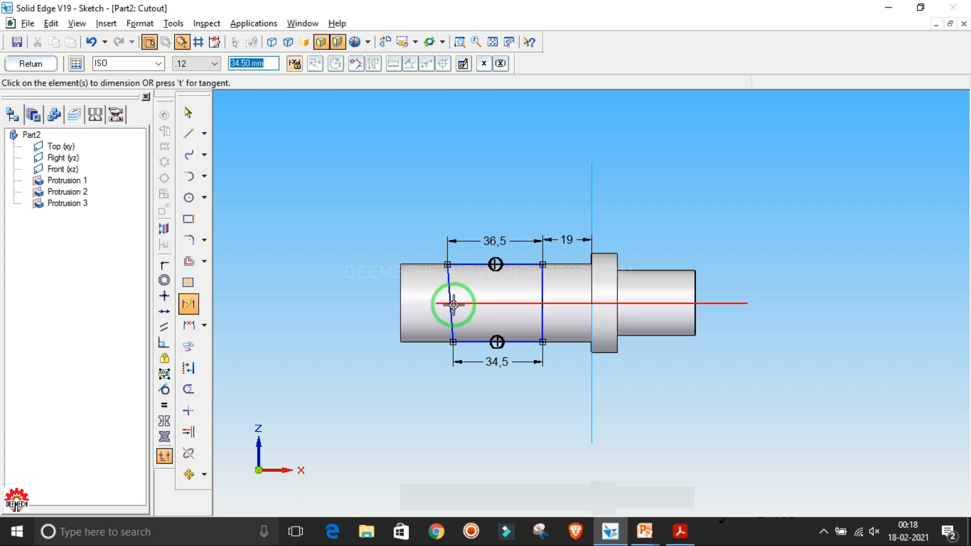
left_click(516, 264)
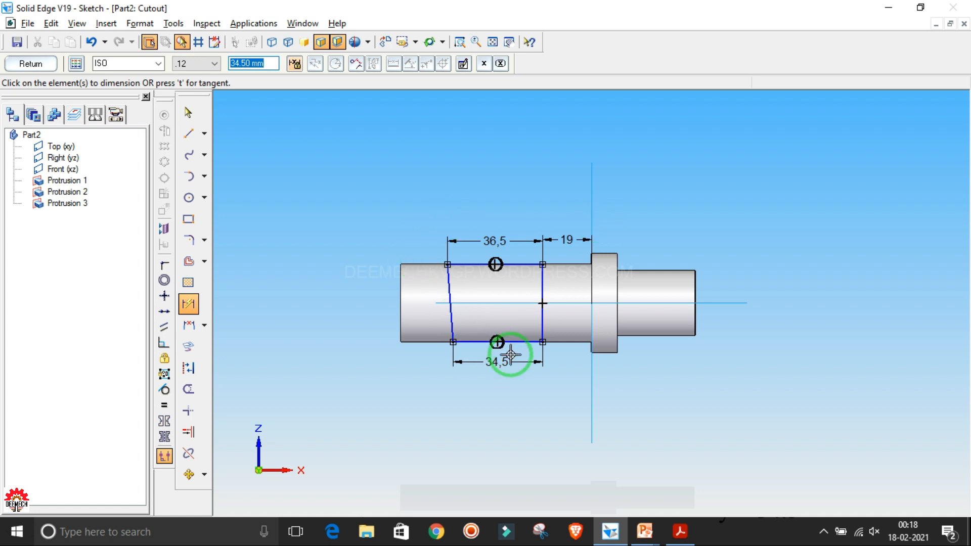
Finish the profile and cut it symmetrically through the spigot with the 7.5 mm slot width given in the PDF drawing
left_click(20, 65)
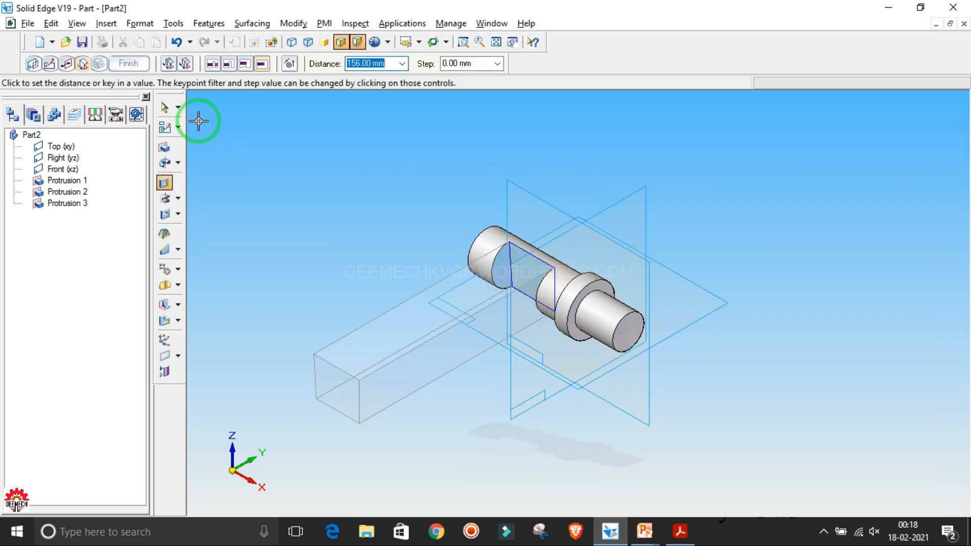
left_click(185, 64)
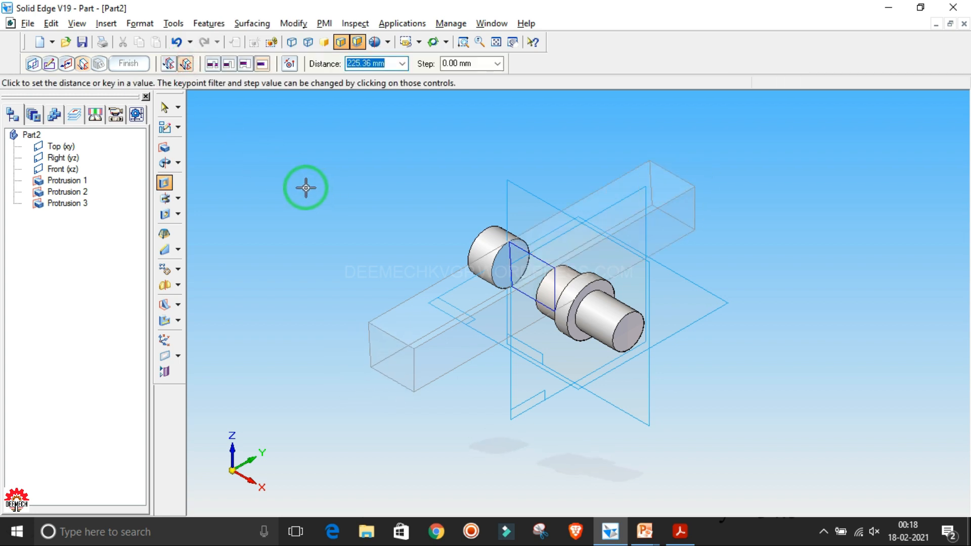
key("alt+Tab")
key("alt+Tab")
key("Tab")
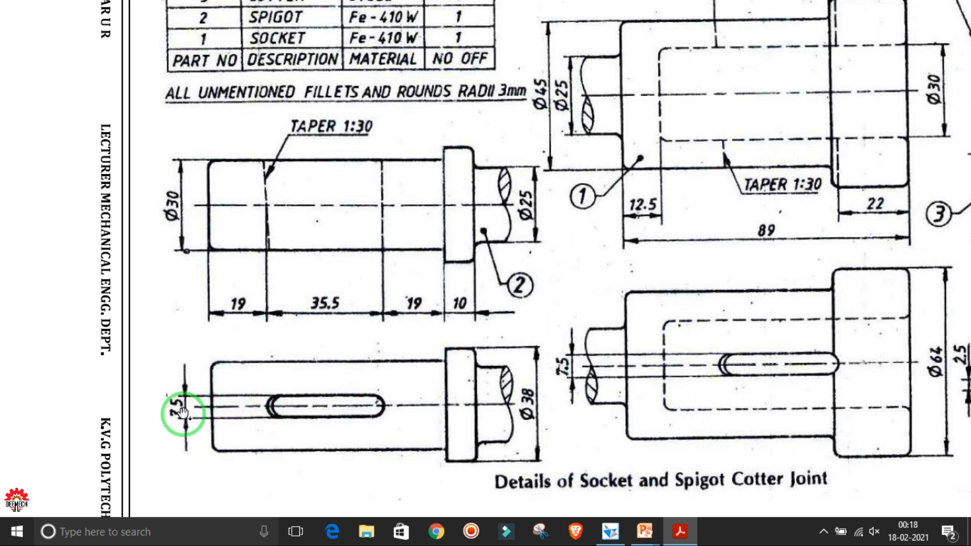
key("alt+Tab")
key("alt+Tab")
key("Tab")
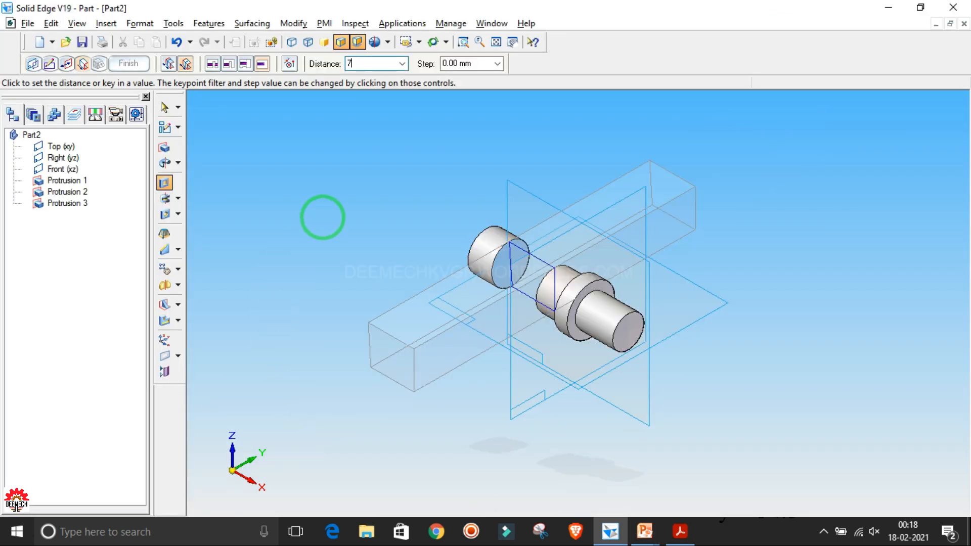
left_click(322, 218)
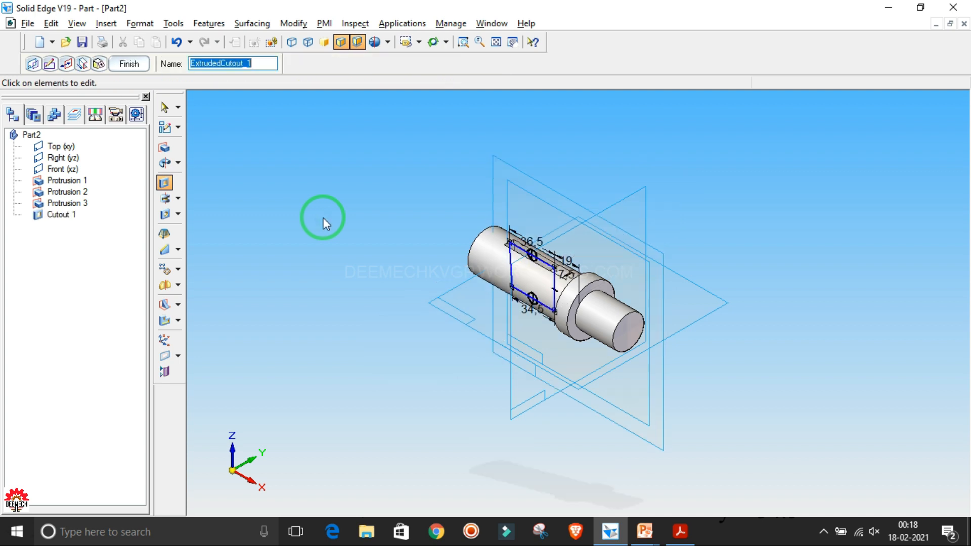
left_click(135, 65)
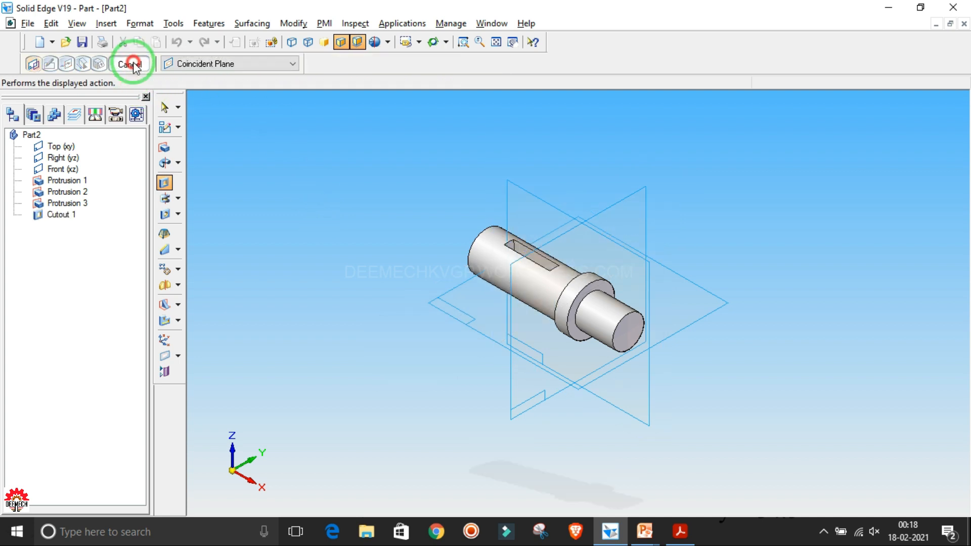
left_click(130, 64)
Turn off the drop shadow beneath the spigot model
left_click(343, 212)
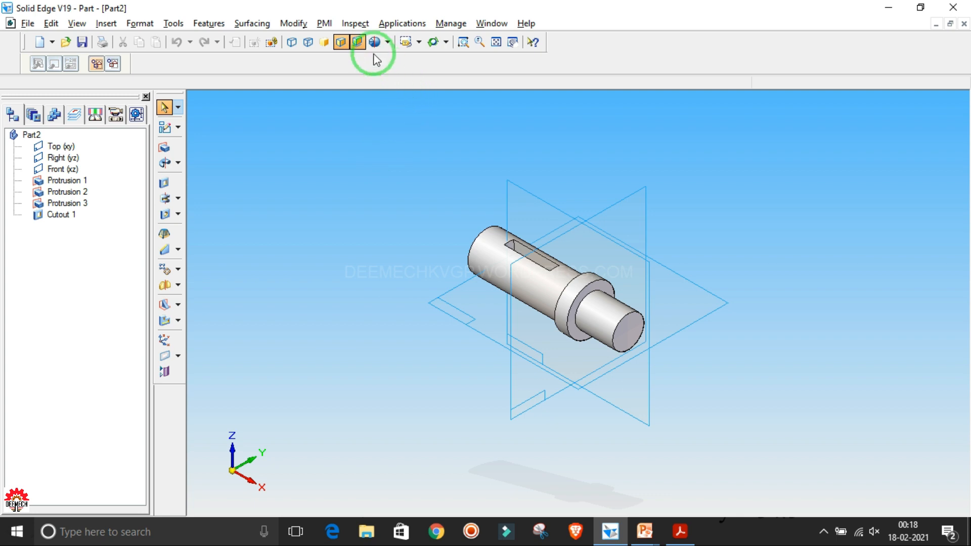
left_click(357, 44)
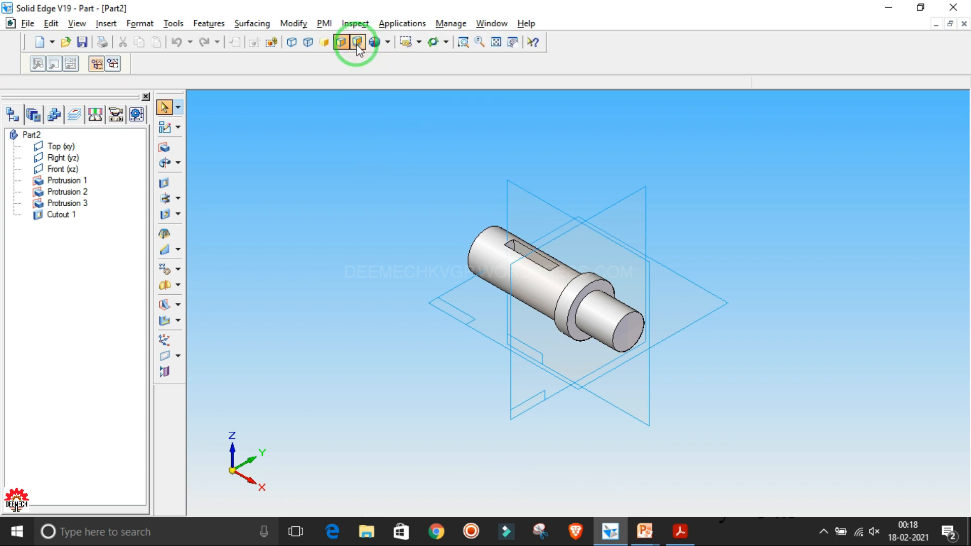
Display the spigot with visible and hidden edges and examine the slot's rounded ends and width in the PDF drawing
left_click(309, 43)
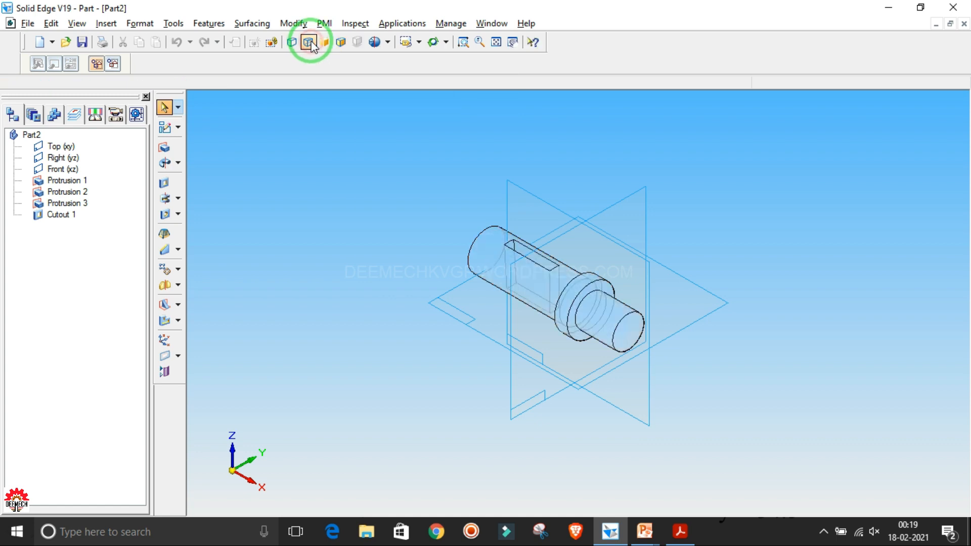
key("alt+Tab")
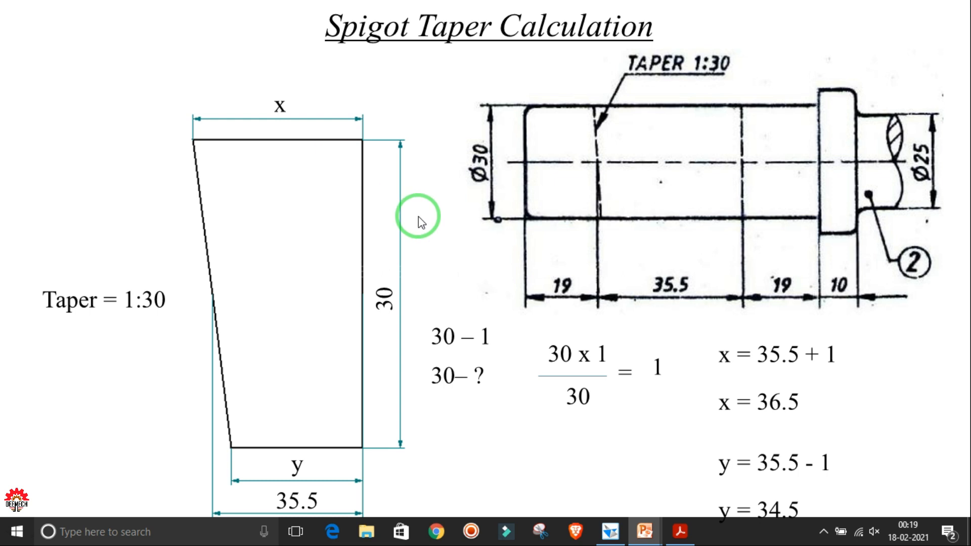
key("alt+Tab")
key("Tab")
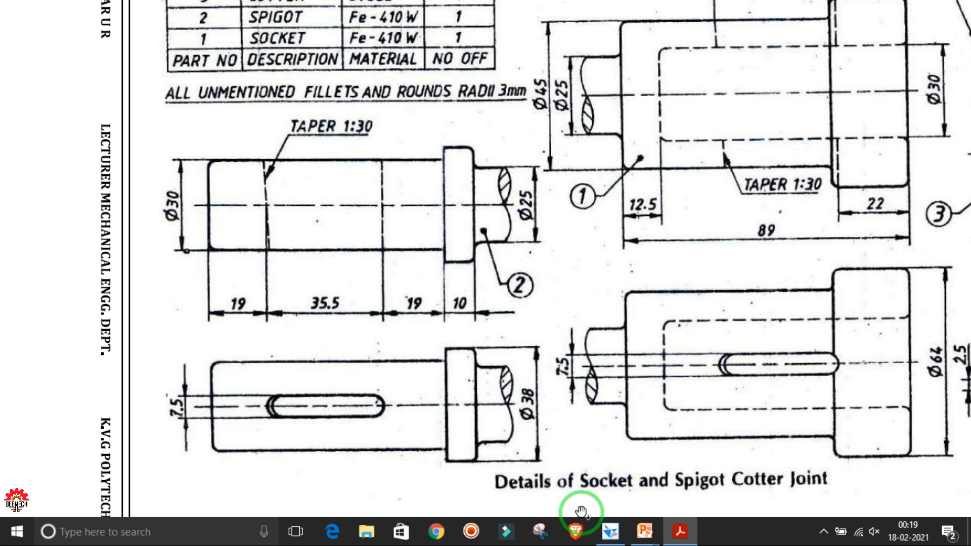
left_click(611, 531)
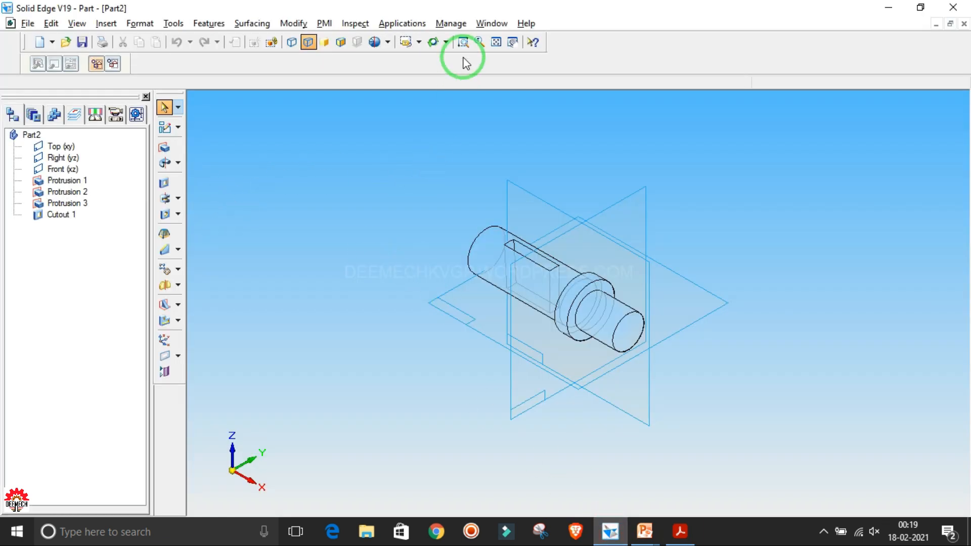
Start the Round command for the cotter slot and set its radius to 3.75 mm, half the 7.5 mm slot width
left_click(495, 43)
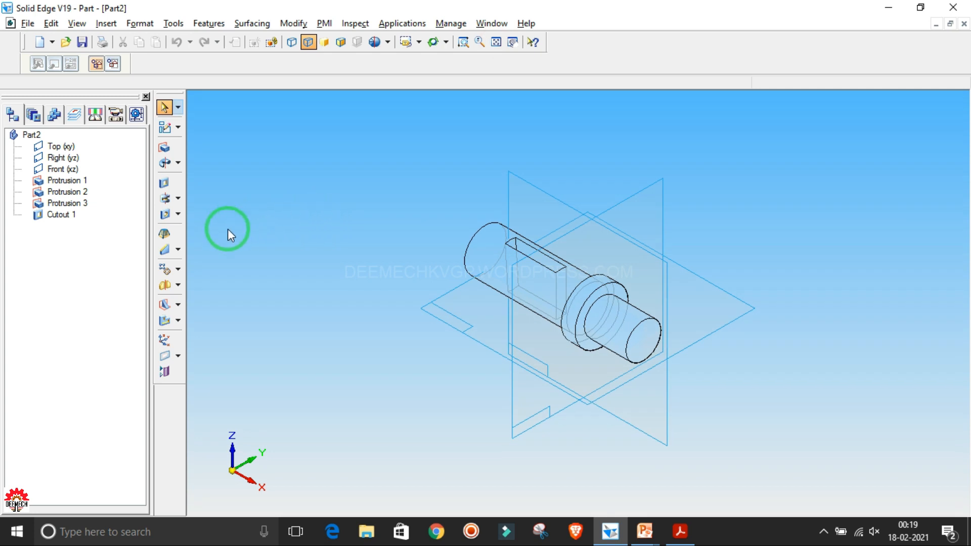
left_click(178, 249)
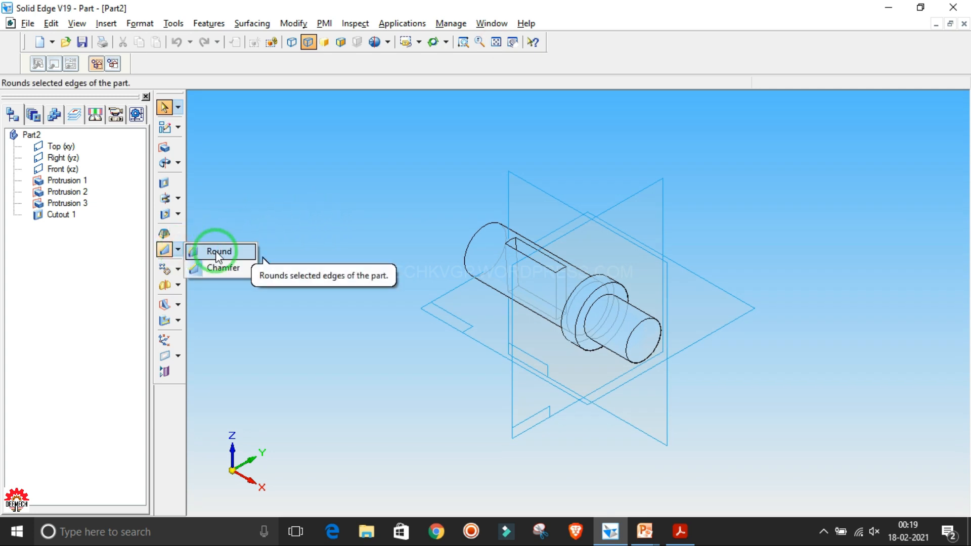
left_click(218, 251)
left_click(358, 65)
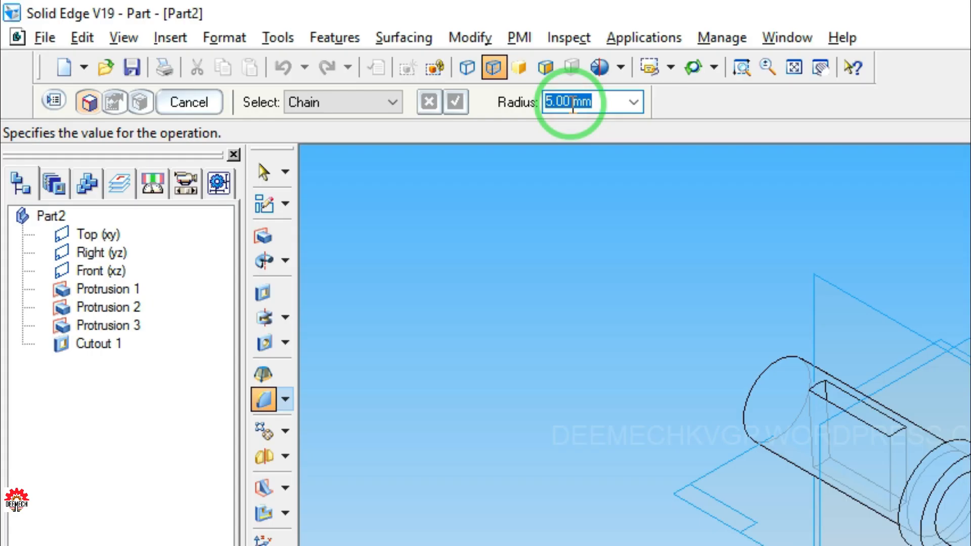
type("75")
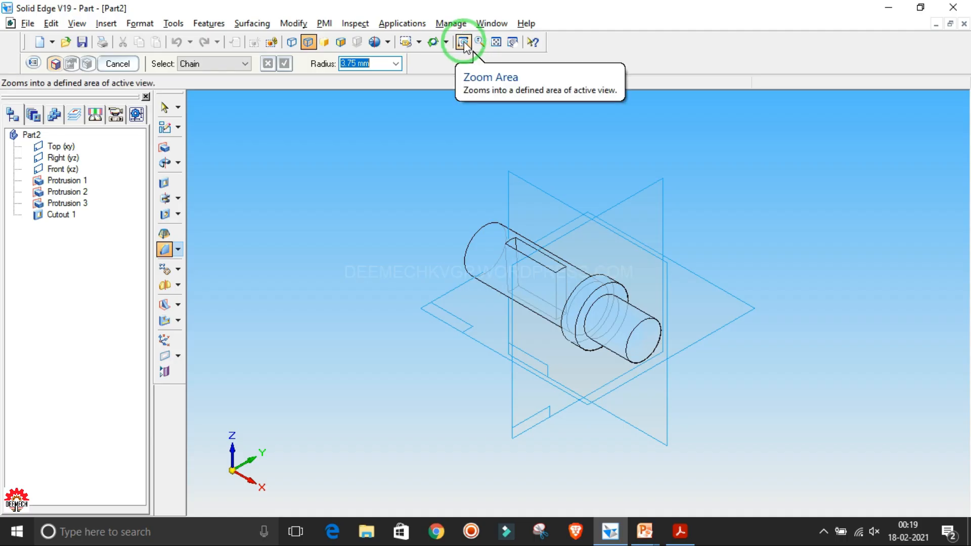
left_click(741, 67)
left_click_drag(439, 203, 678, 384)
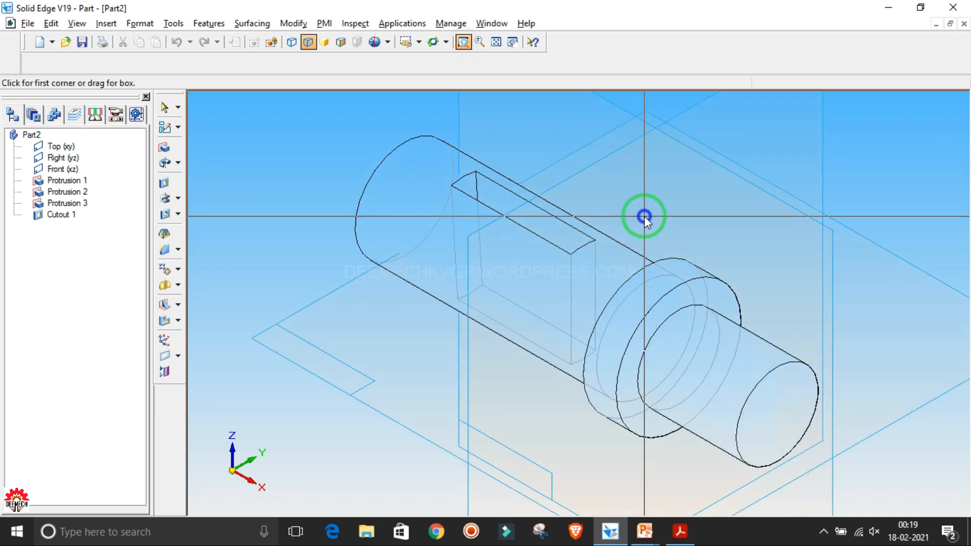
right_click(645, 216)
left_click(363, 63)
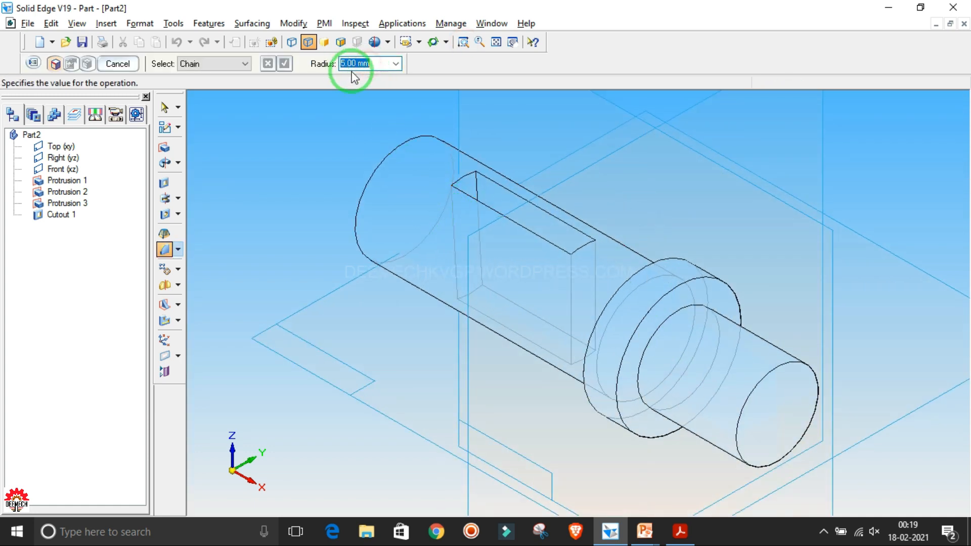
left_click(354, 64)
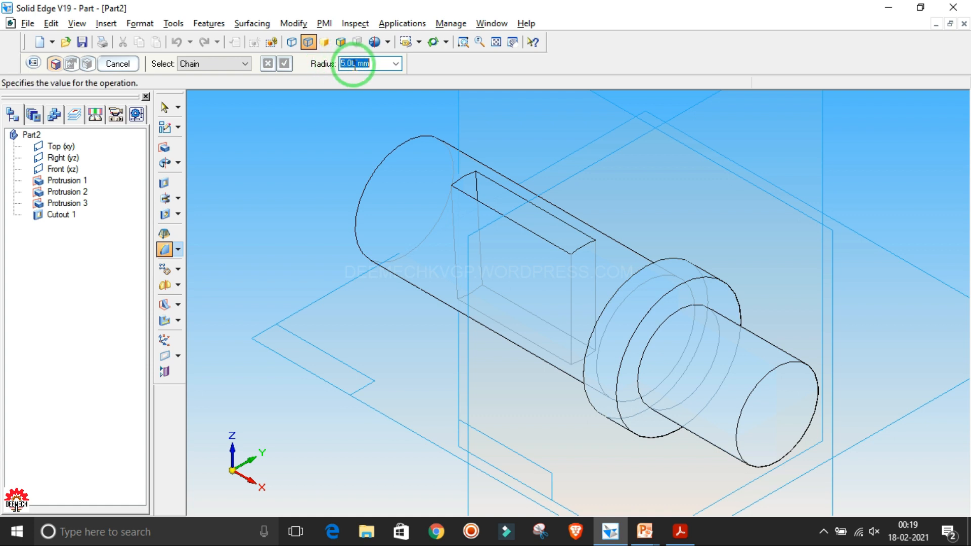
type("7")
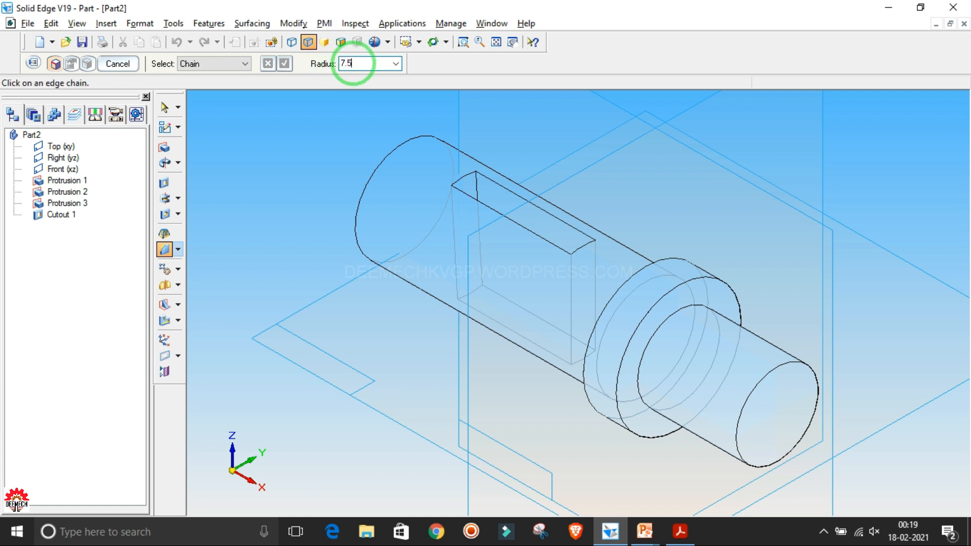
left_click(354, 64)
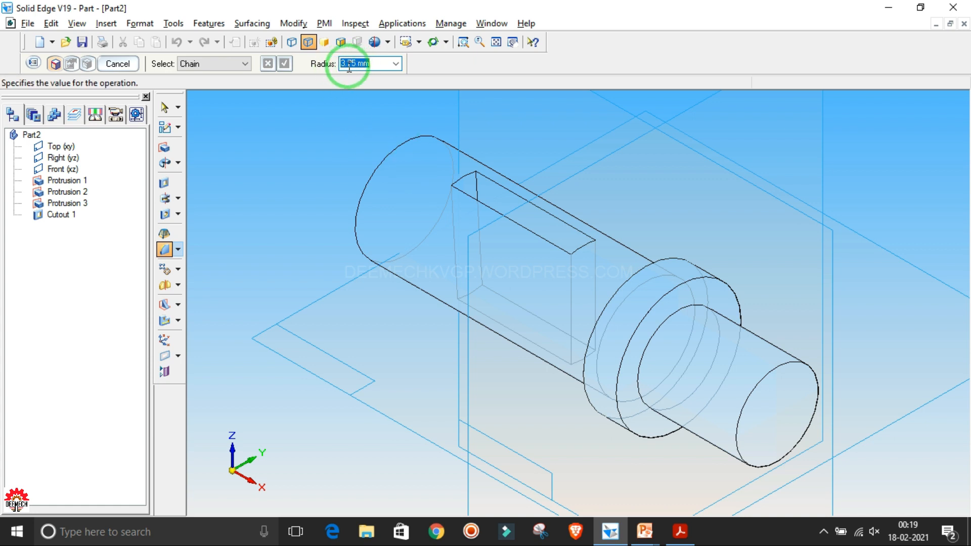
Round the cotter slot's four vertical corner edges, accept the selection and finish the feature
left_click(456, 229)
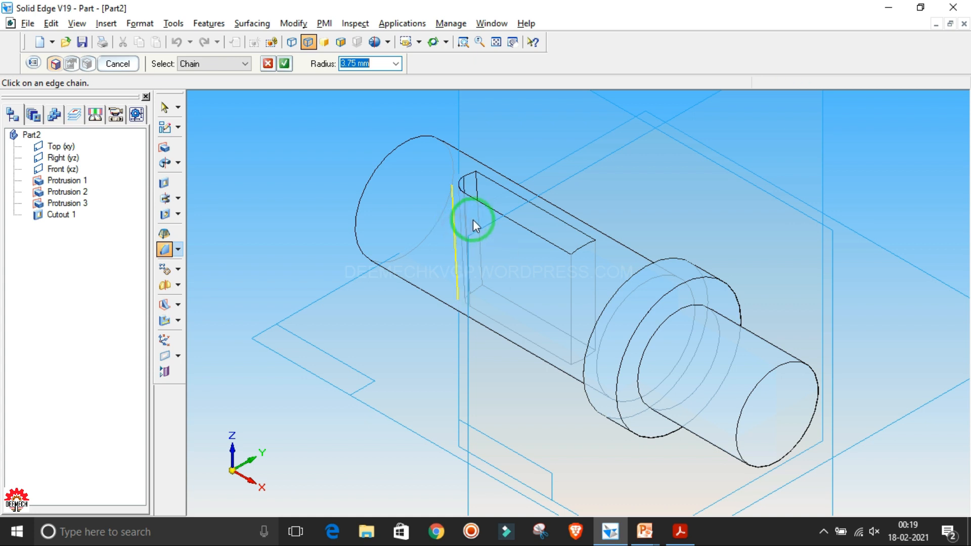
left_click(480, 220)
left_click(569, 295)
left_click(597, 274)
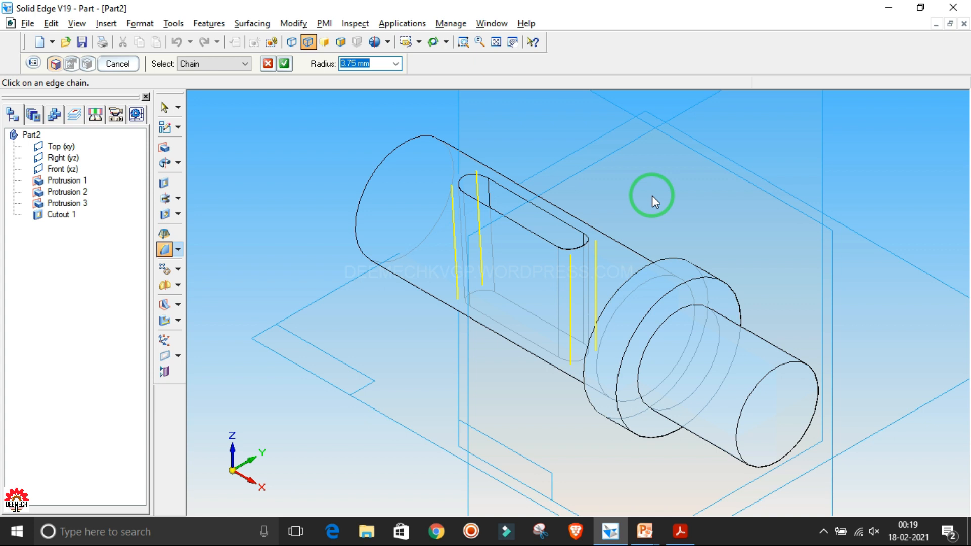
left_click(285, 64)
left_click(125, 64)
left_click(125, 64)
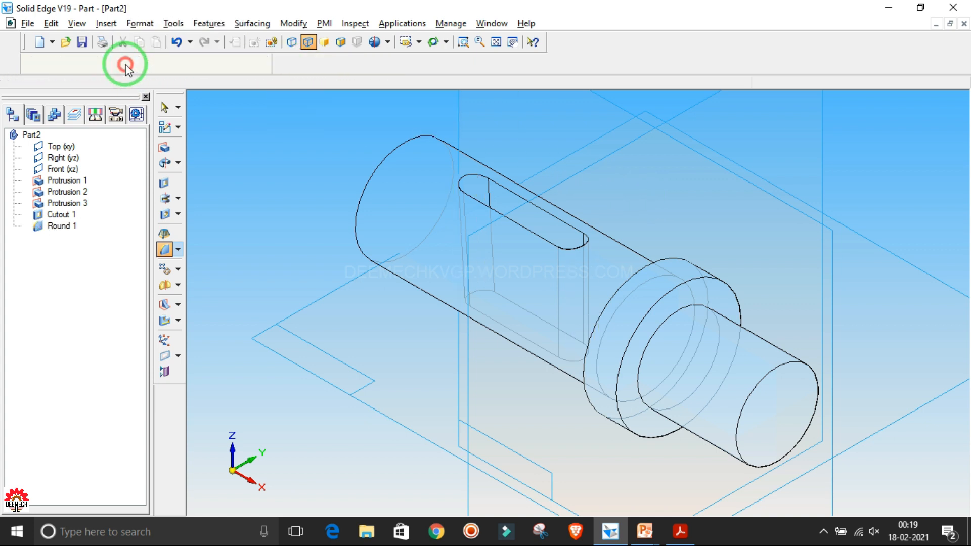
left_click(118, 65)
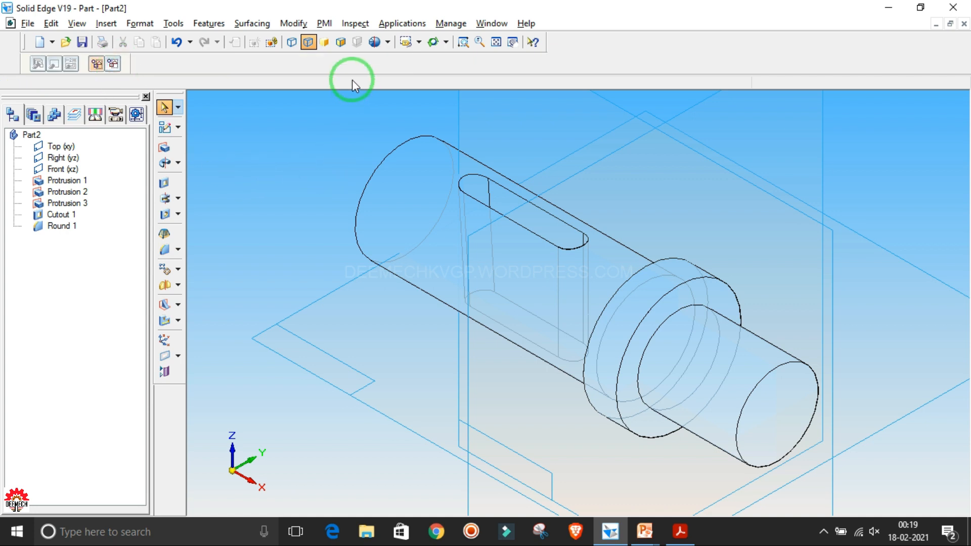
Shade the spigot, inspect its rounded slot from several directions, and check the PDF drawing for the unmentioned fillet radius
left_click(341, 42)
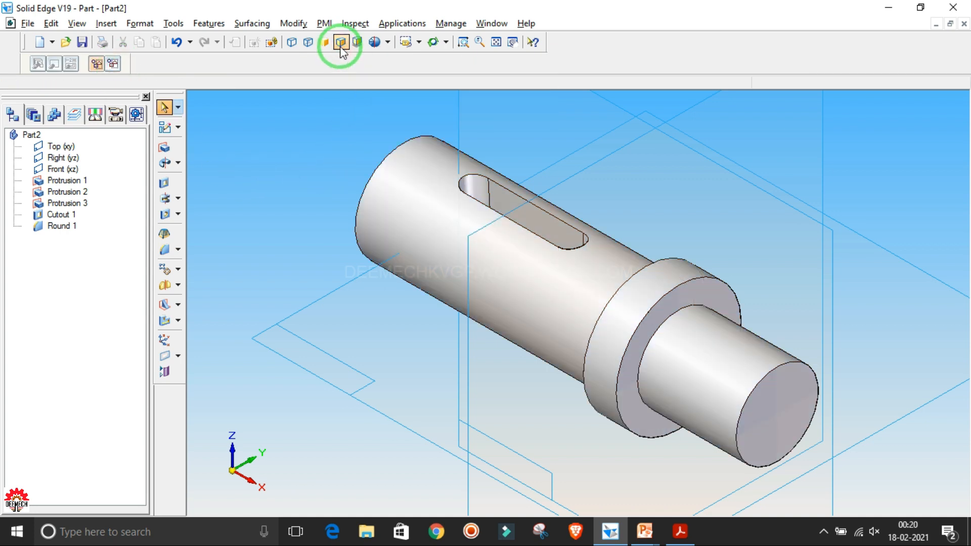
left_click(497, 42)
middle_click_drag(787, 233, 538, 112)
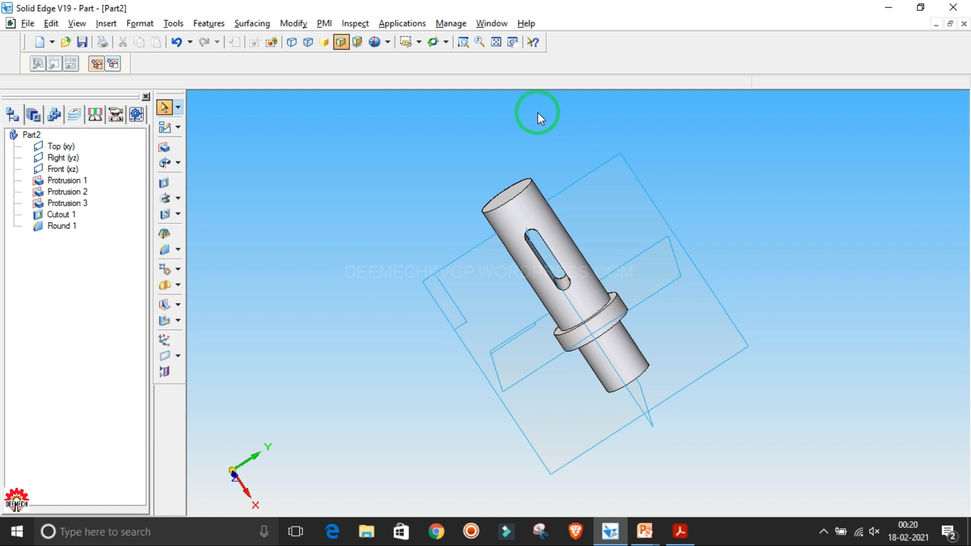
left_click(433, 43)
left_click(428, 94)
left_click(496, 42)
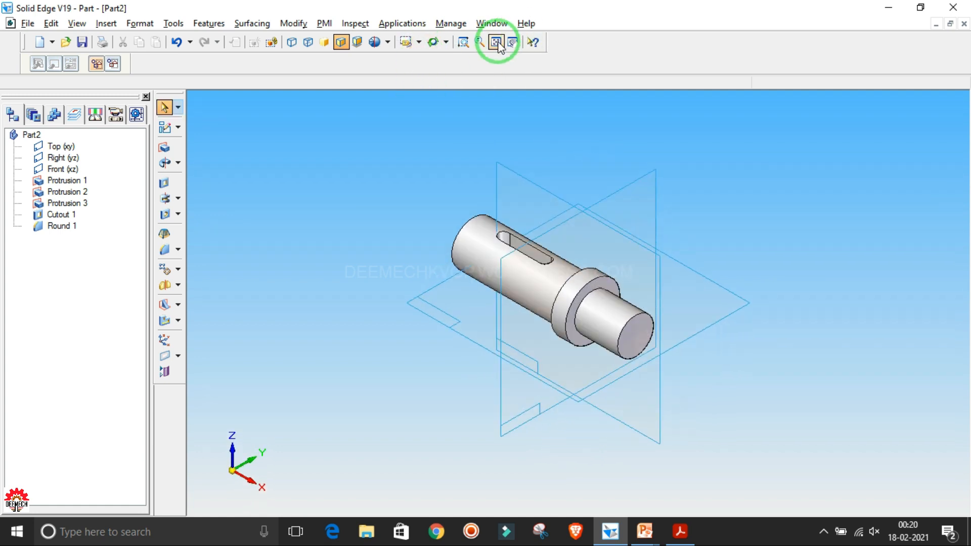
left_click(677, 526)
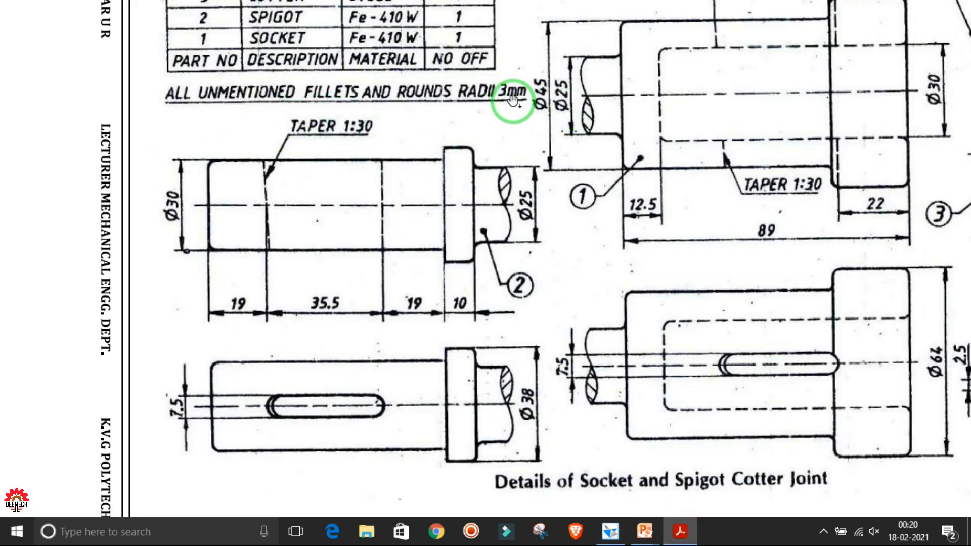
key("alt+Tab")
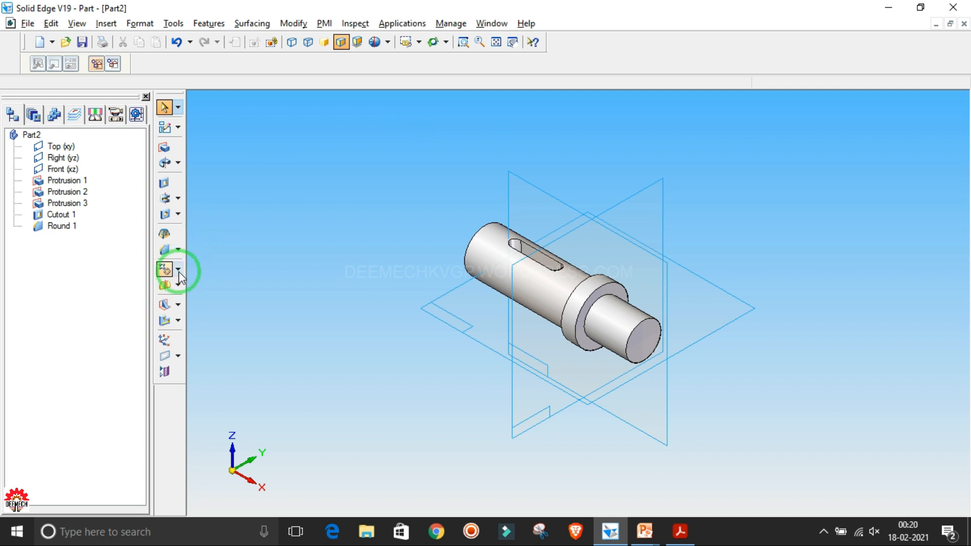
Hide the Top (xy), Right (yz) and Front (xz) reference planes and fit the spigot in the view
left_click(65, 148)
right_click(67, 154)
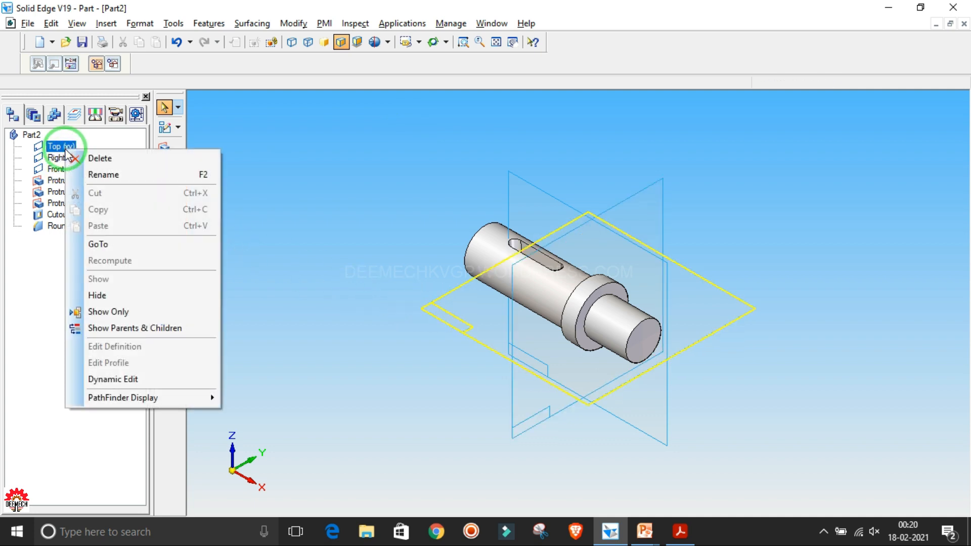
left_click(98, 295)
right_click(64, 160)
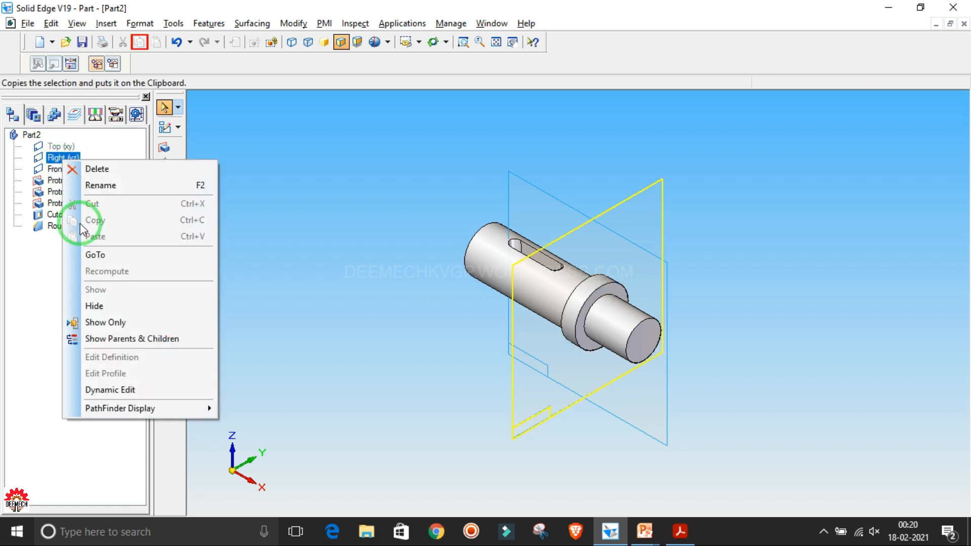
left_click(98, 305)
right_click(62, 171)
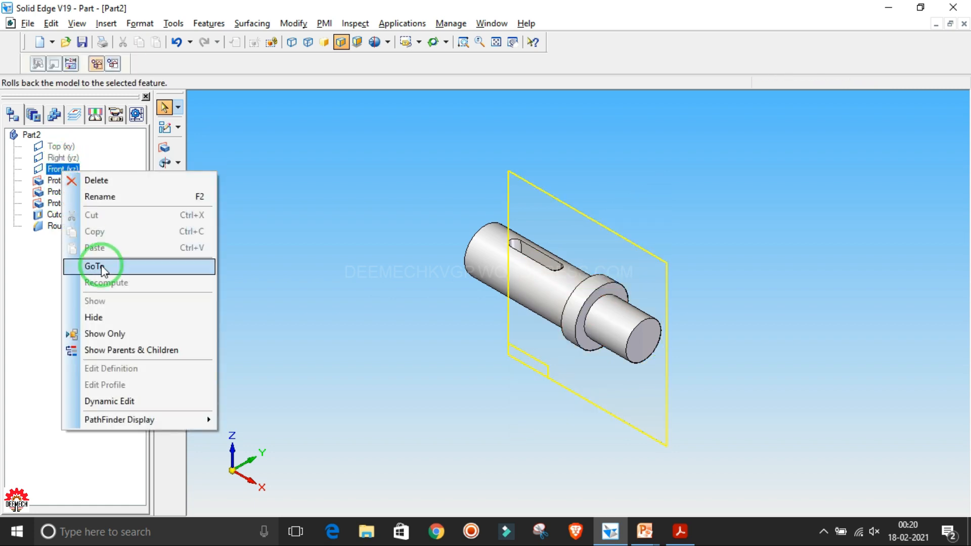
left_click(111, 320)
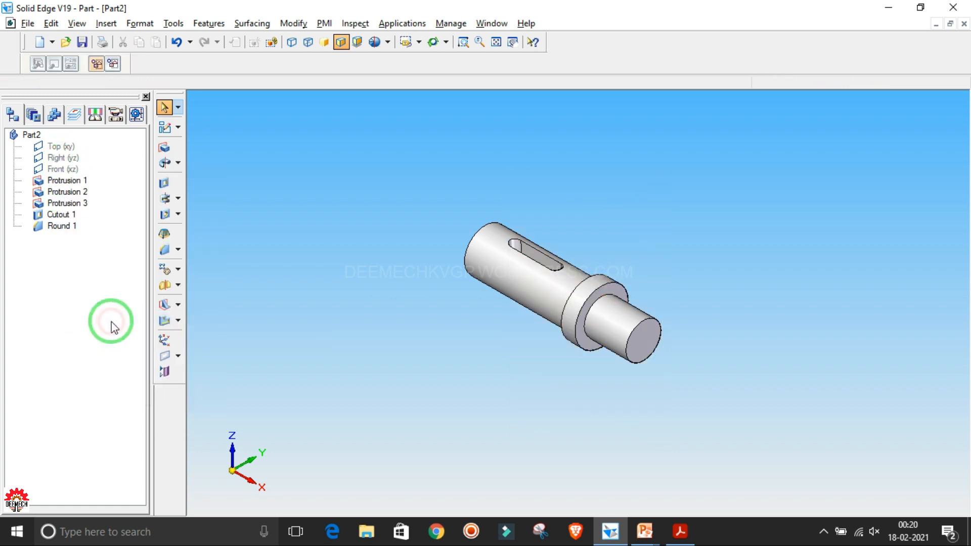
left_click(496, 42)
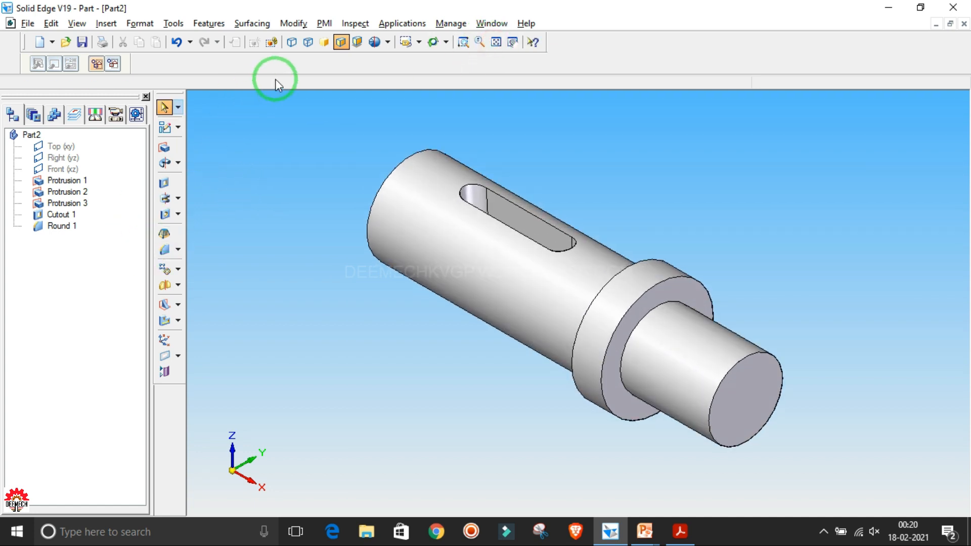
Show the spigot with its hidden edges, set a new round's radius to 3 mm, and check the drawing's note on unmentioned fillets
left_click(309, 44)
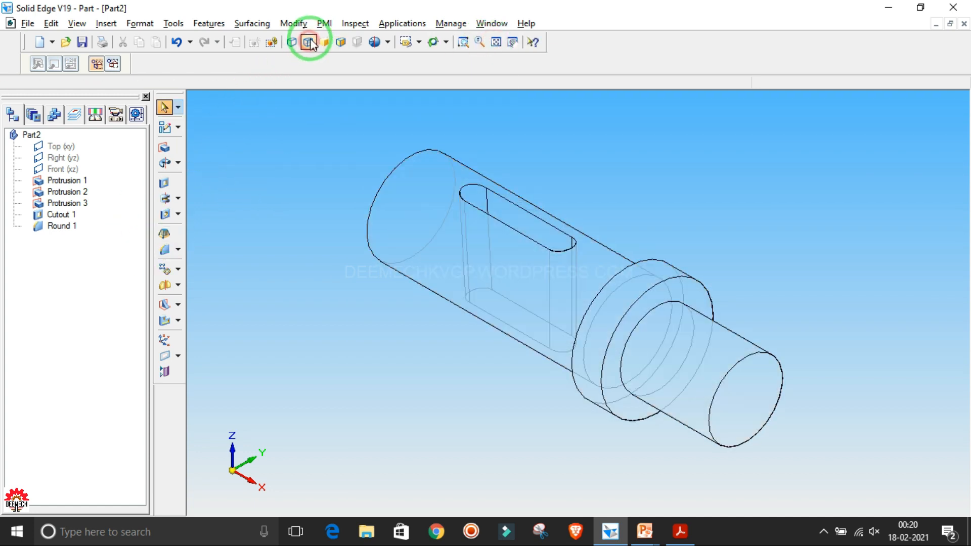
left_click(178, 250)
left_click(209, 251)
left_click(366, 64)
type("3")
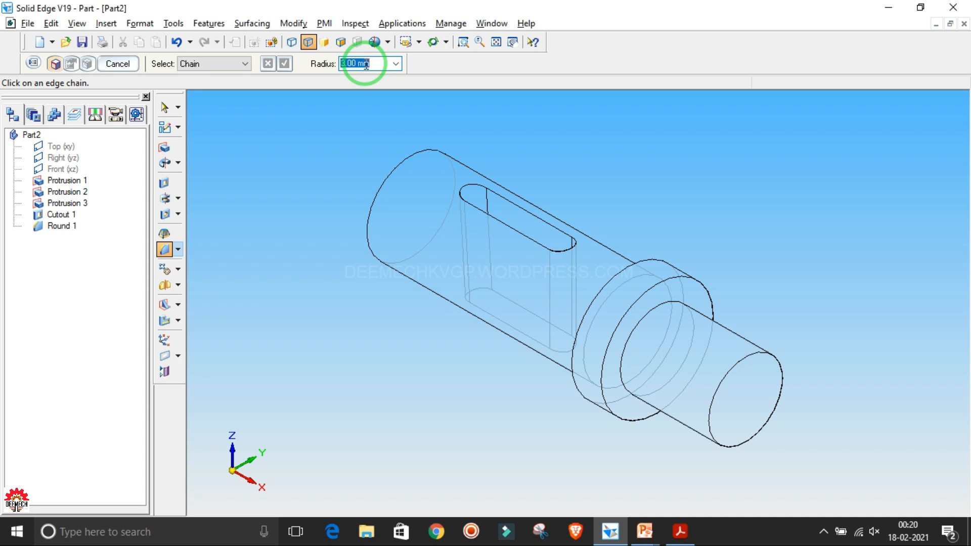
key("alt+Tab")
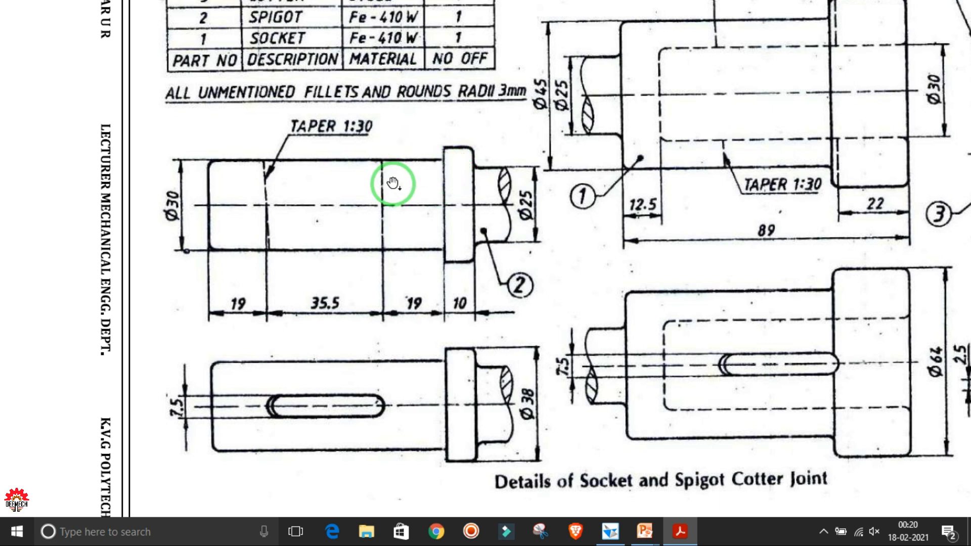
key("alt+Tab")
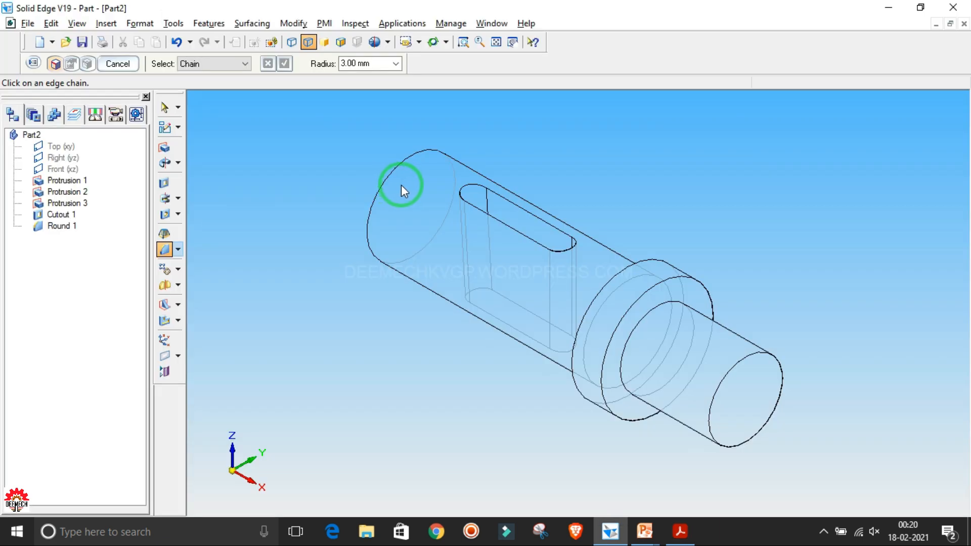
Round the spigot's slotted end edge, the collar's outer edge and the collar-to-shank edge with 3 mm radii, and finish the feature
left_click(421, 149)
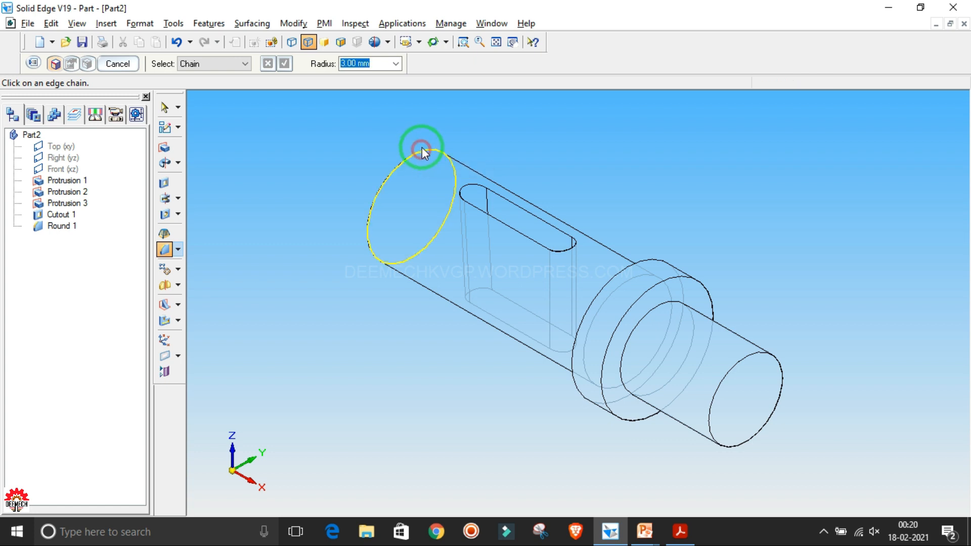
left_click(680, 279)
left_click(663, 302)
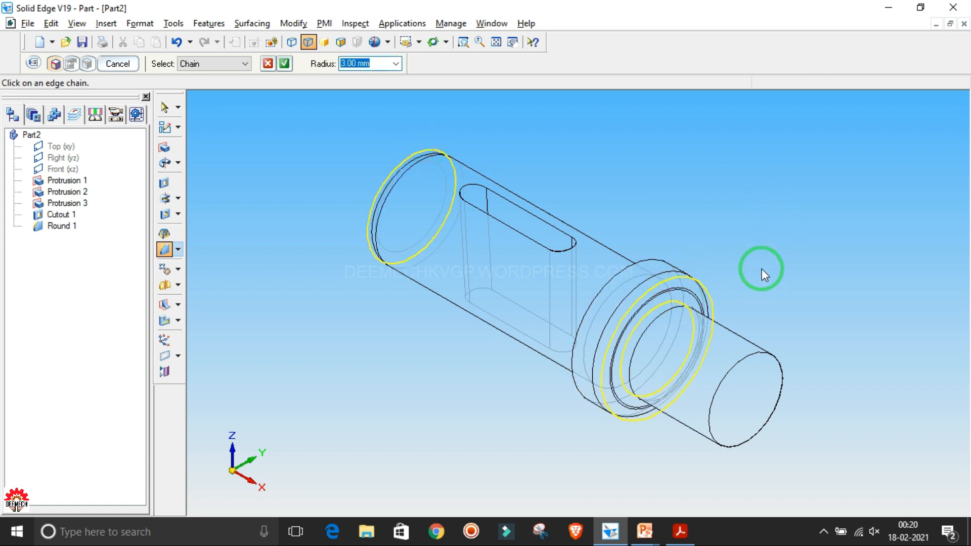
left_click(342, 43)
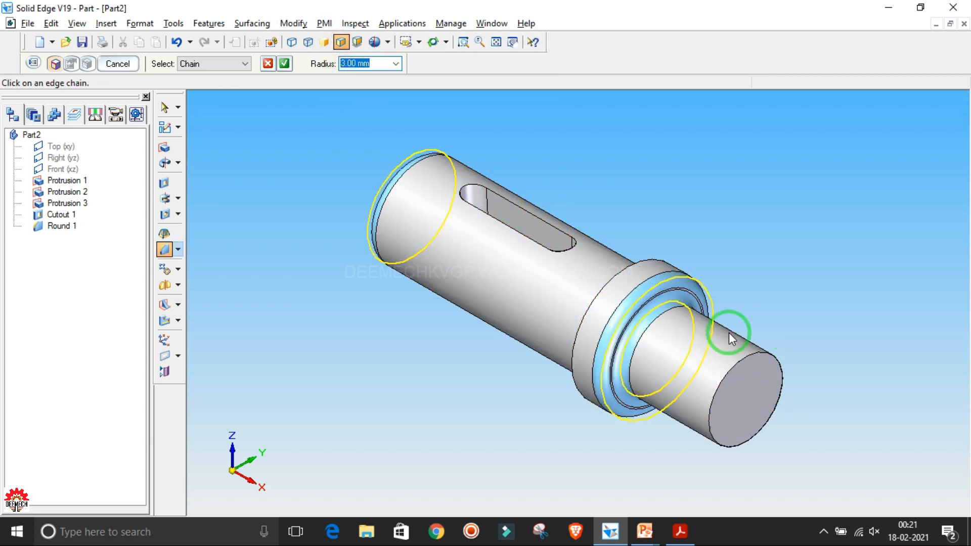
type("5")
left_click(284, 63)
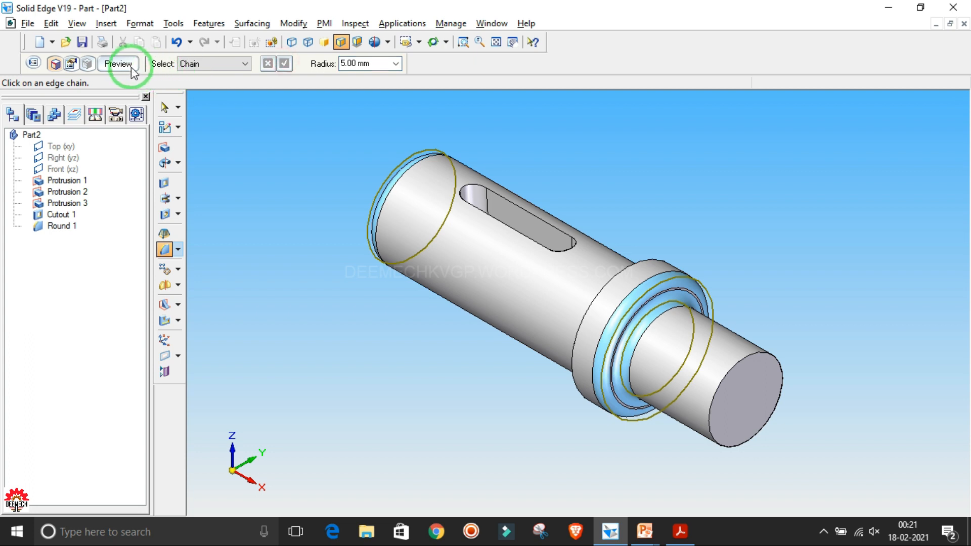
left_click(129, 67)
left_click(126, 65)
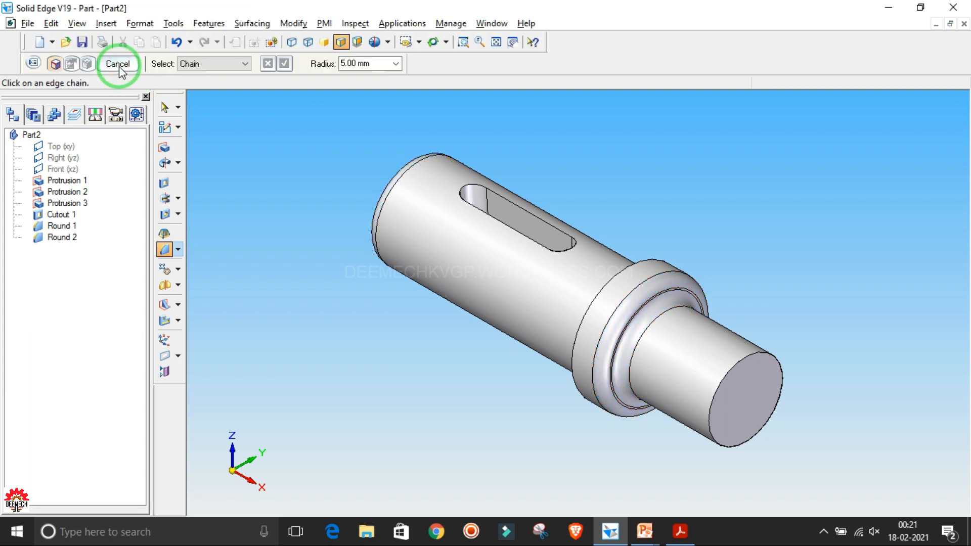
right_click(117, 62)
Inspect the rounded spigot from several directions, restore the iso view and fit the part
middle_click_drag(727, 223, 714, 274)
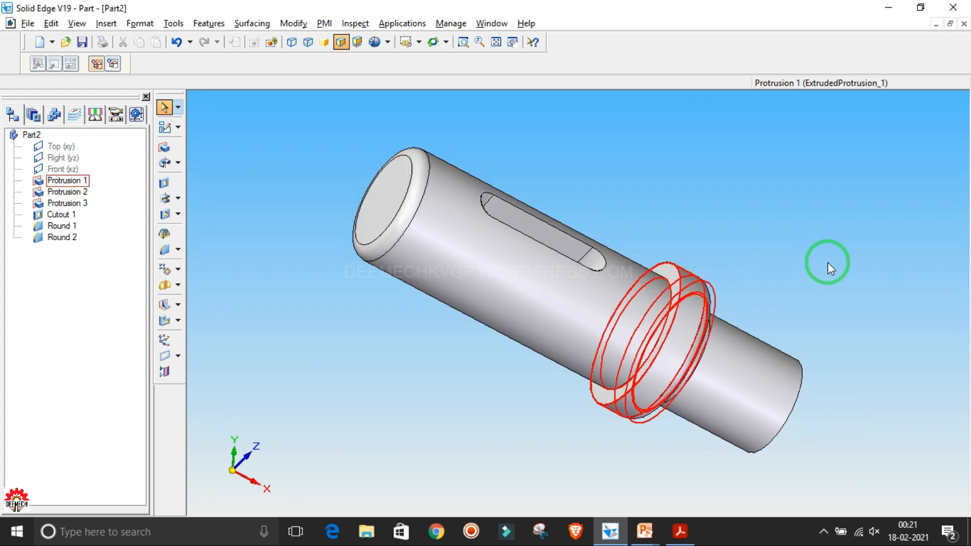
middle_click_drag(826, 262, 739, 262)
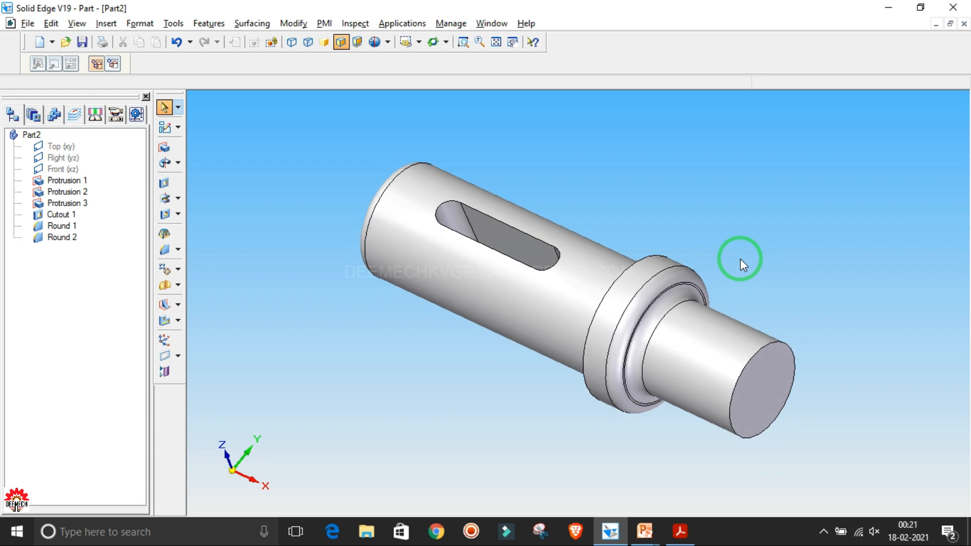
left_click(411, 48)
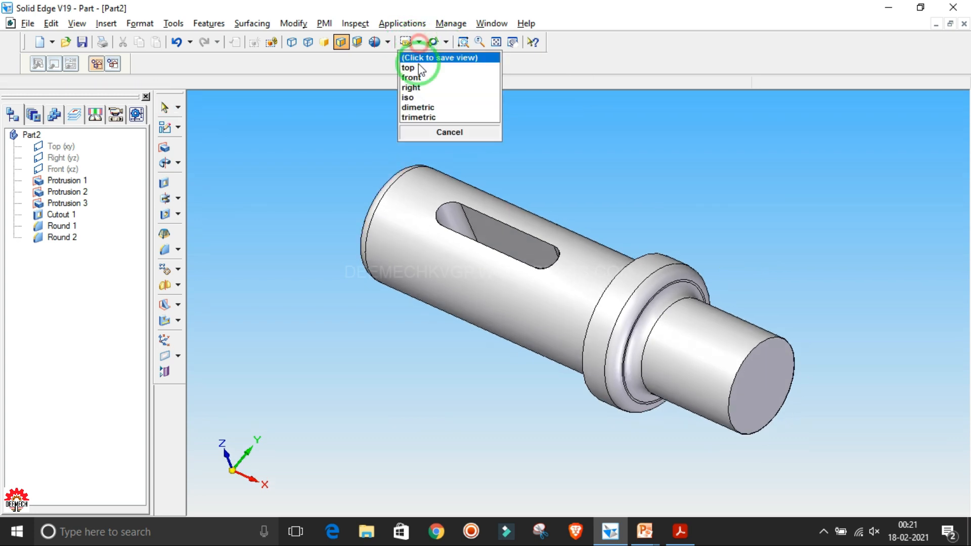
left_click(423, 104)
left_click(499, 42)
Chamfer the free end edge of the spigot's 25 mm shank with a 3 mm setback and finish the feature
left_click(178, 250)
left_click(222, 267)
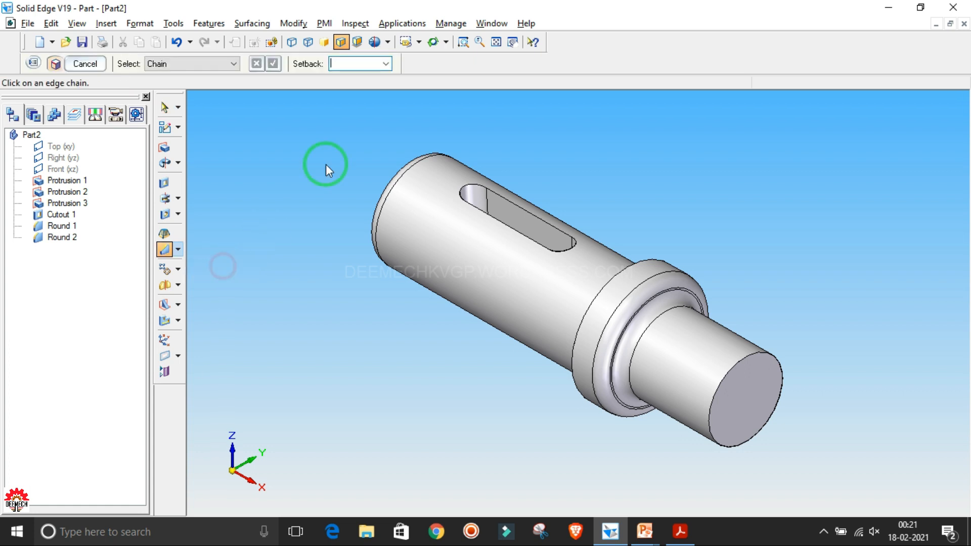
left_click(345, 63)
type("3")
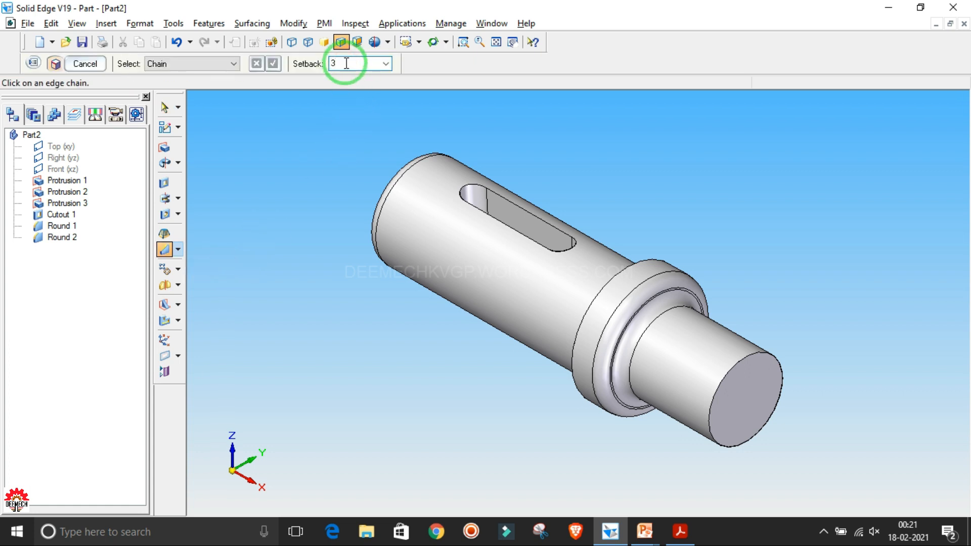
left_click(746, 360)
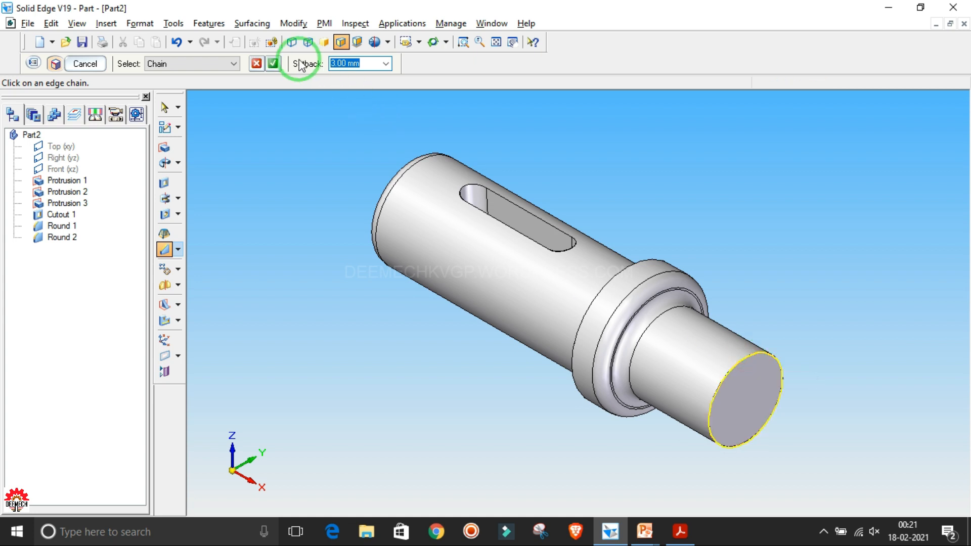
left_click(273, 63)
left_click(86, 62)
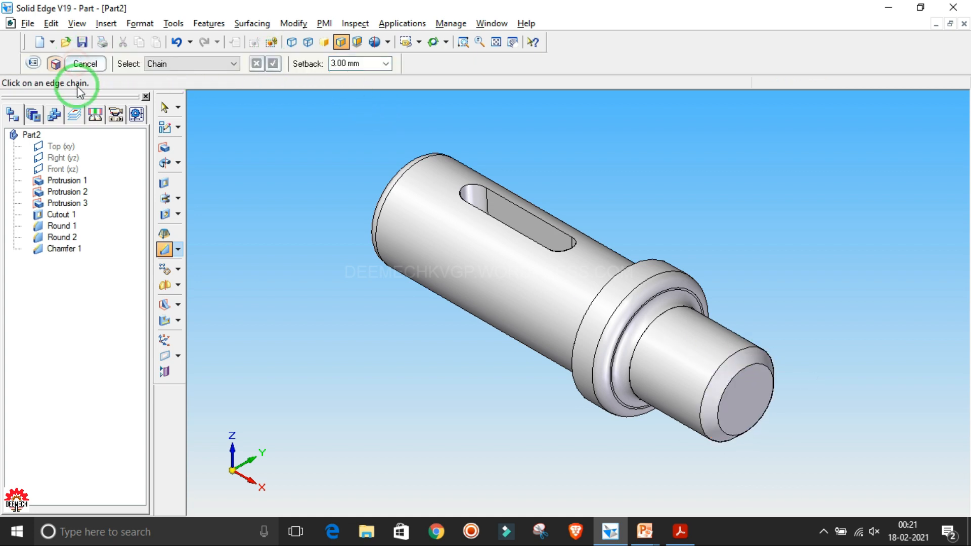
left_click(77, 64)
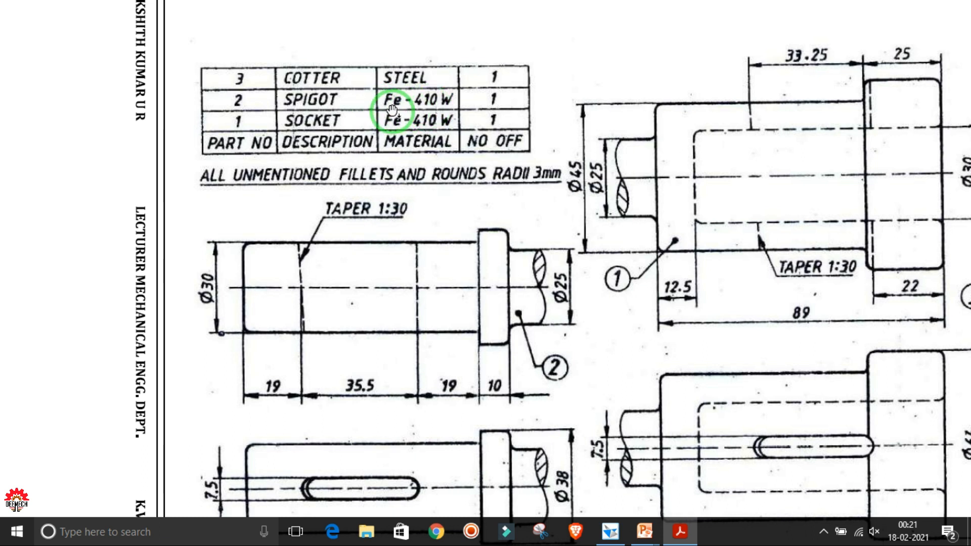
Return from the PDF drawing to Solid Edge and apply the material Fe 410 W to the spigot model
key("alt+Tab")
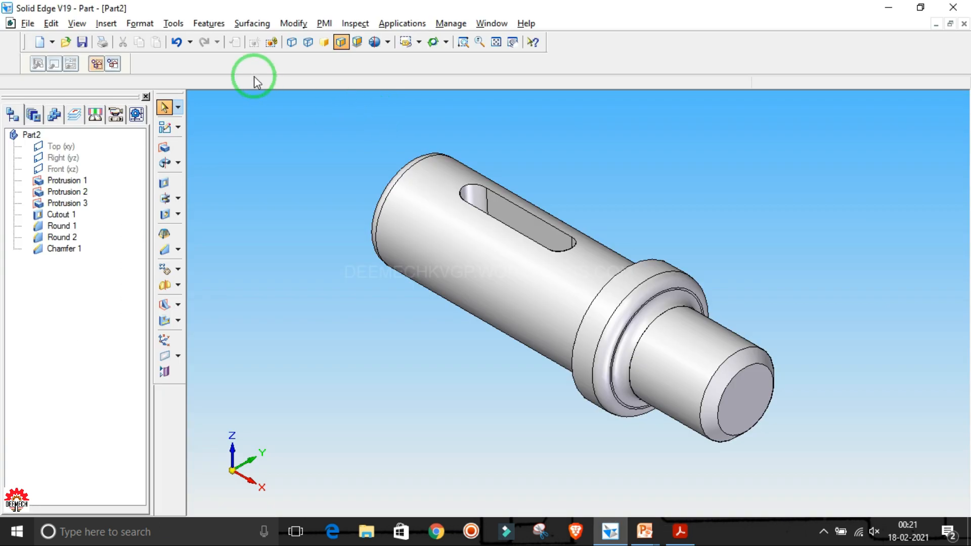
left_click(175, 24)
left_click(215, 188)
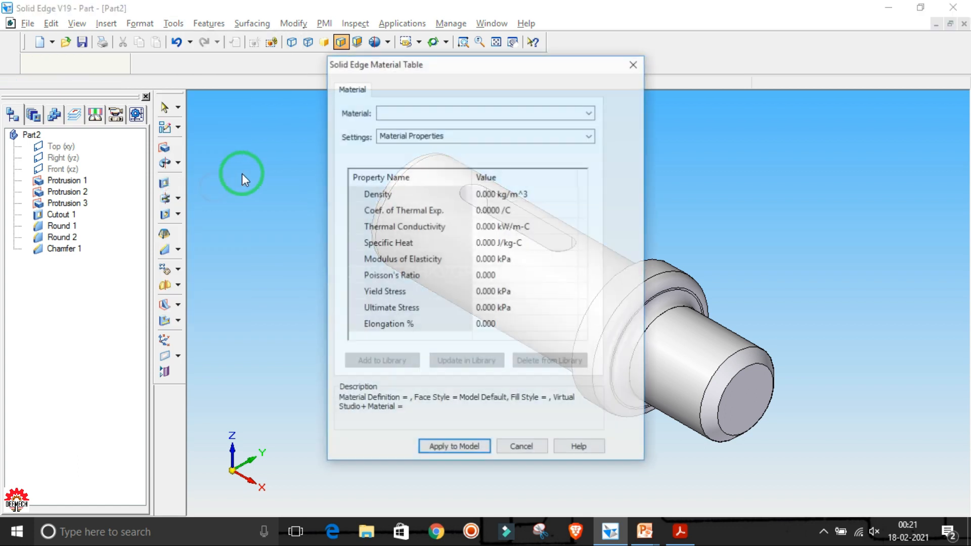
left_click(409, 113)
type("F")
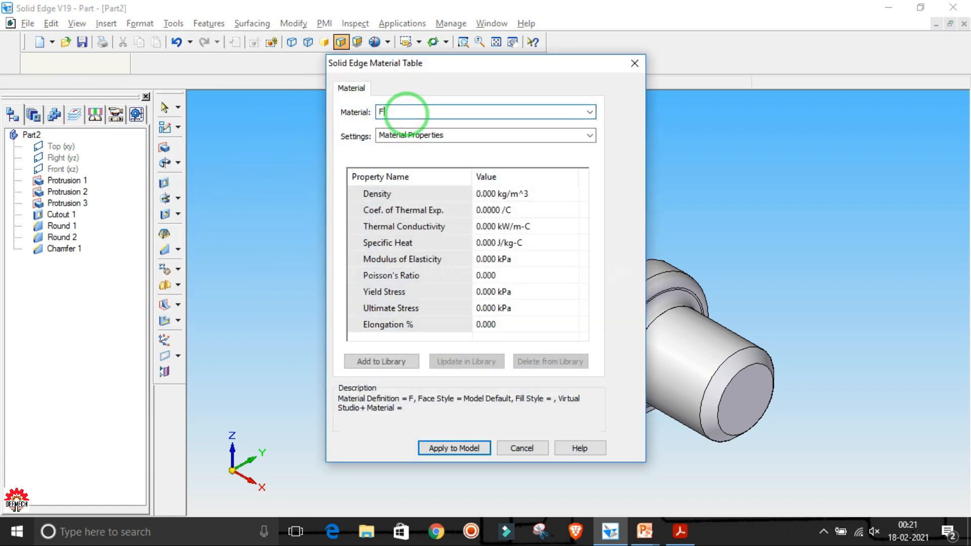
type("e 410 W")
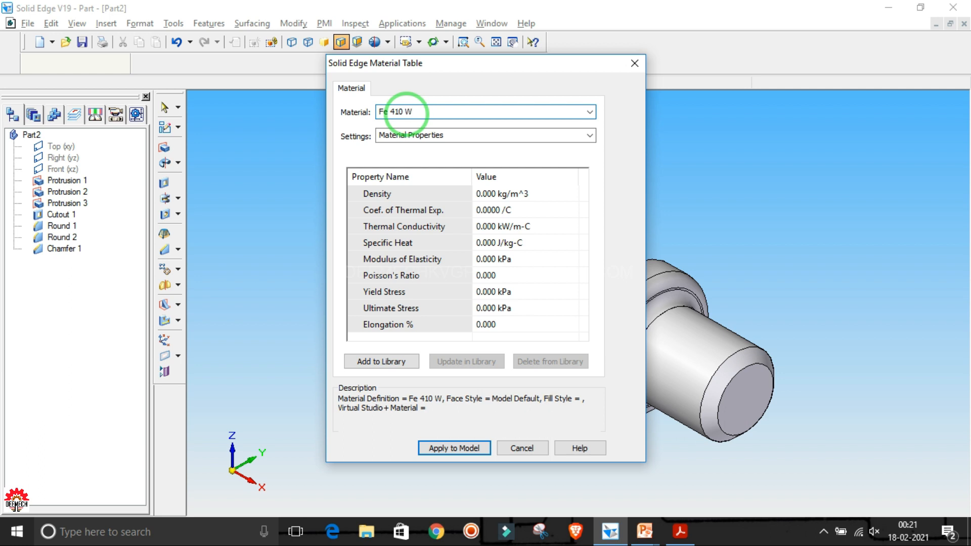
left_click(455, 449)
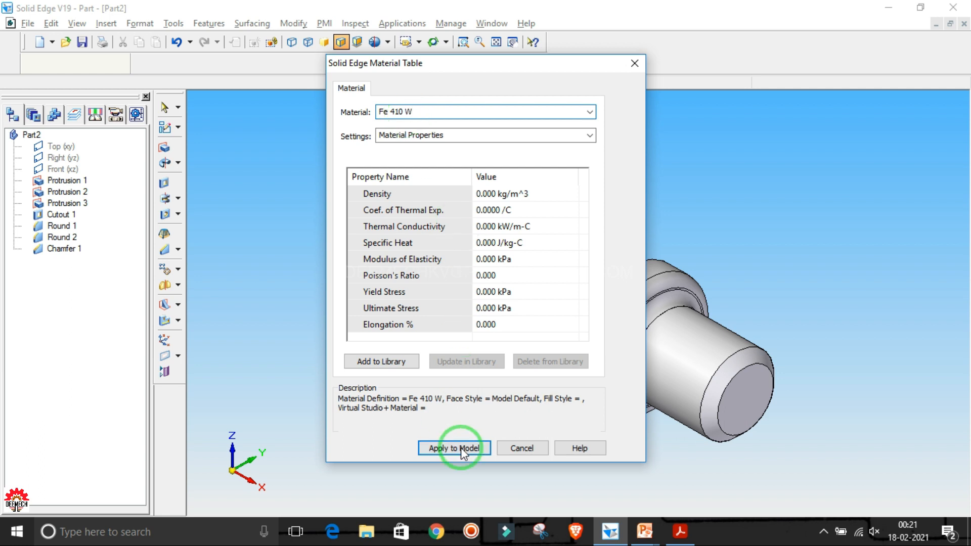
Start saving the part, enter SPIGOT as the title in its properties, copy that title and accept the properties
left_click(27, 23)
left_click(45, 108)
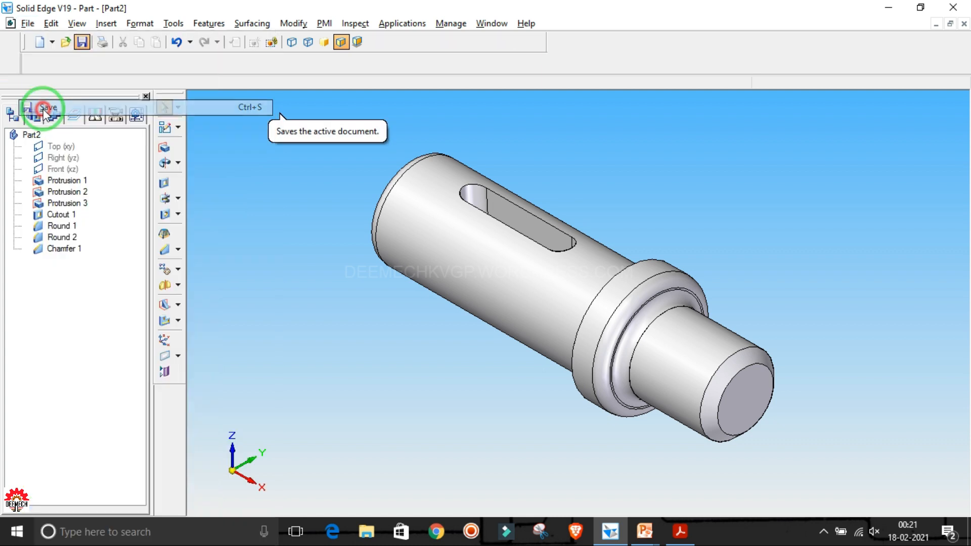
left_click_drag(117, 15, 320, 88)
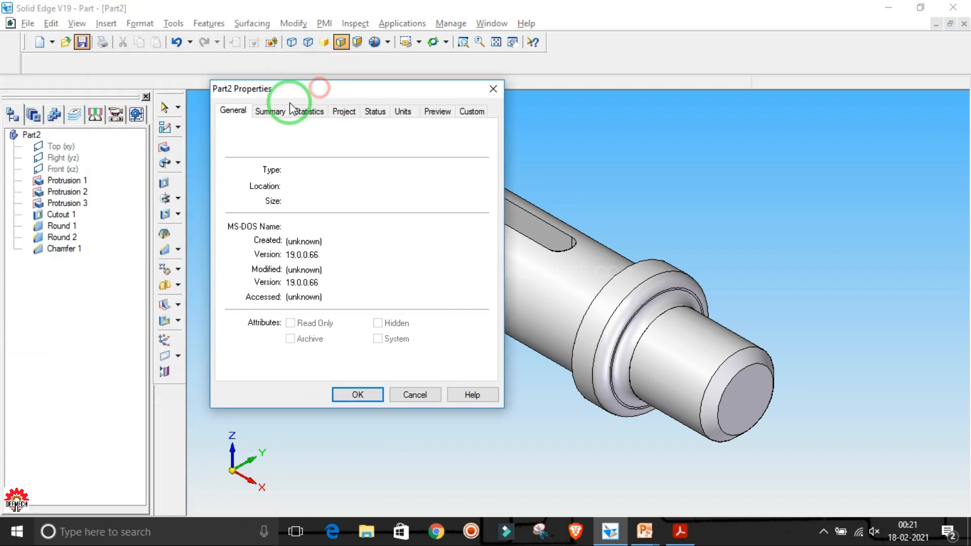
left_click(270, 110)
left_click(280, 134)
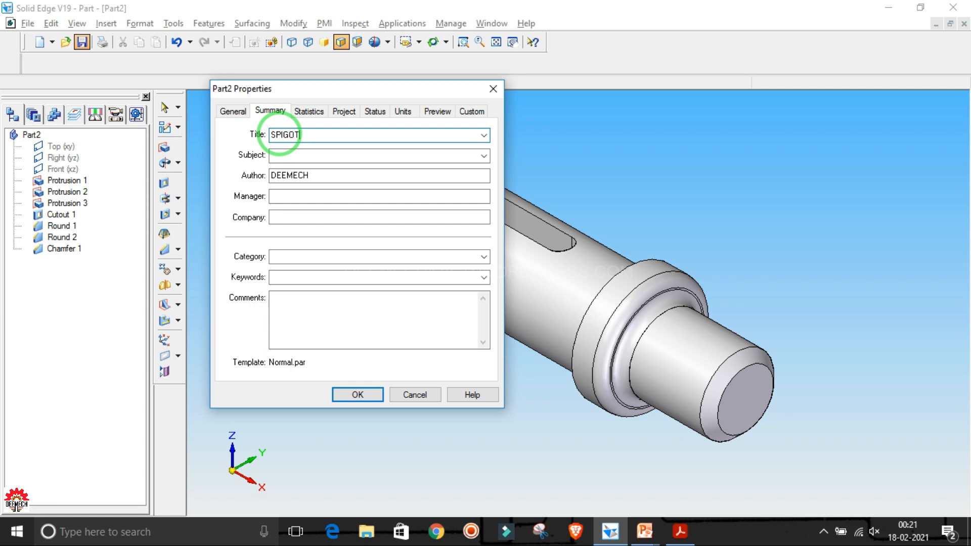
left_click_drag(303, 135, 270, 135)
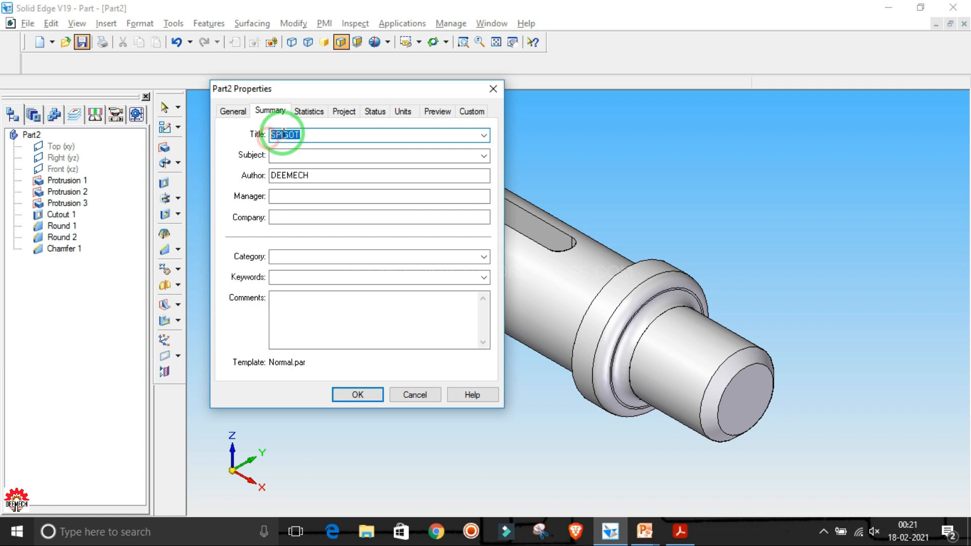
right_click(283, 133)
left_click(323, 177)
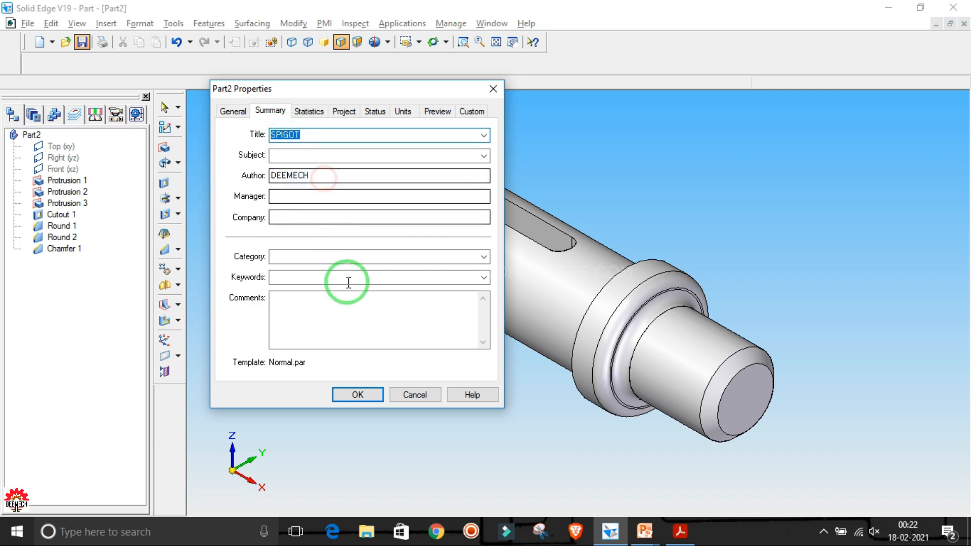
left_click(359, 395)
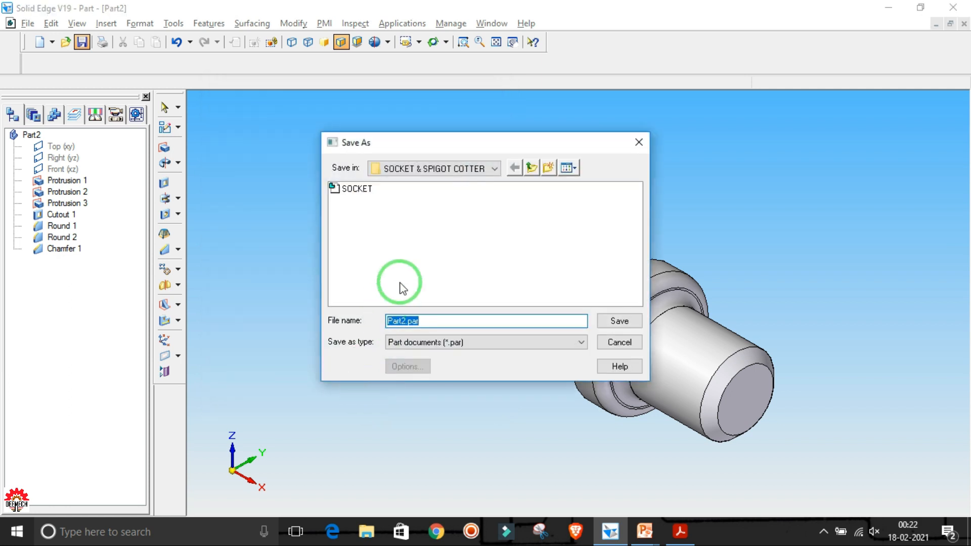
Save the part as SPIGOT in the SOCKET & SPIGOT COTTER JOINT folder on drive DEEMECH (F:) and close it
left_click(495, 169)
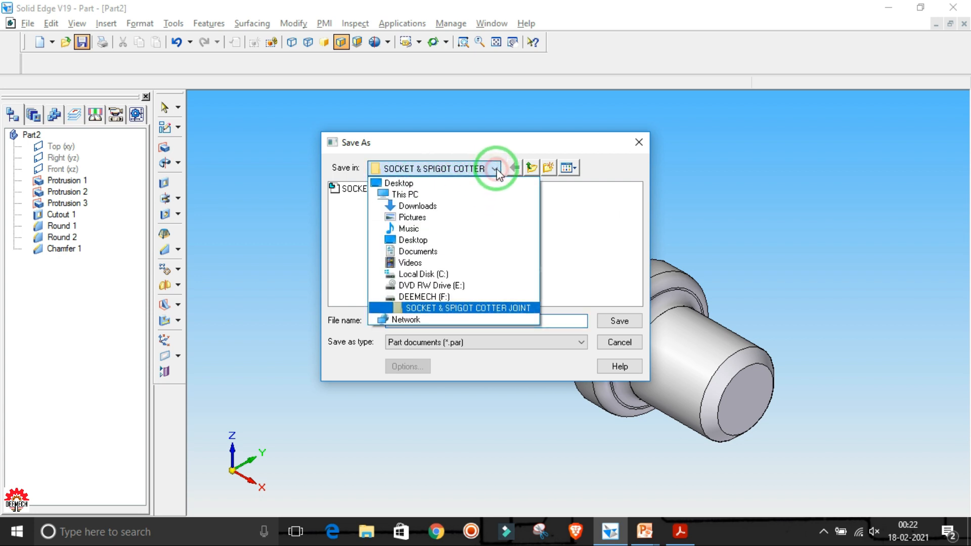
left_click(432, 296)
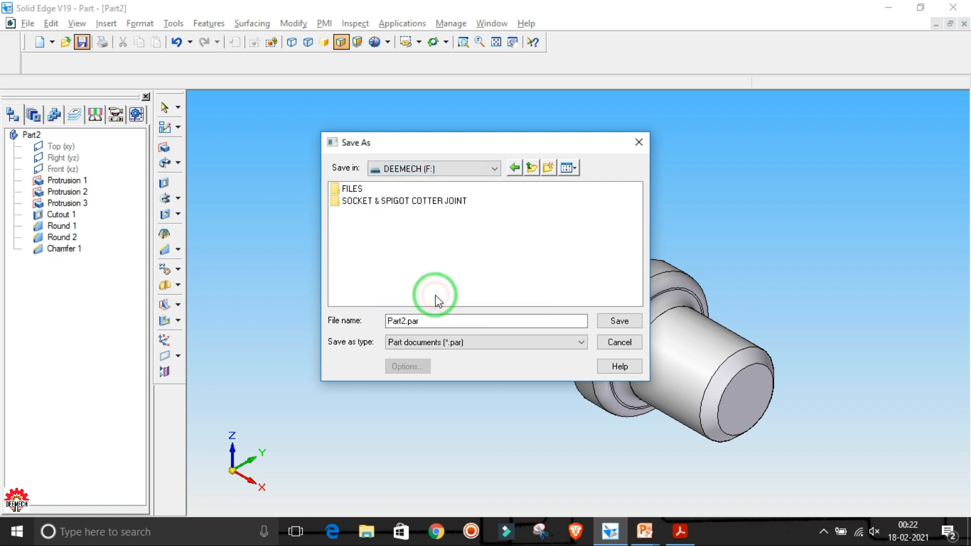
left_click(429, 202)
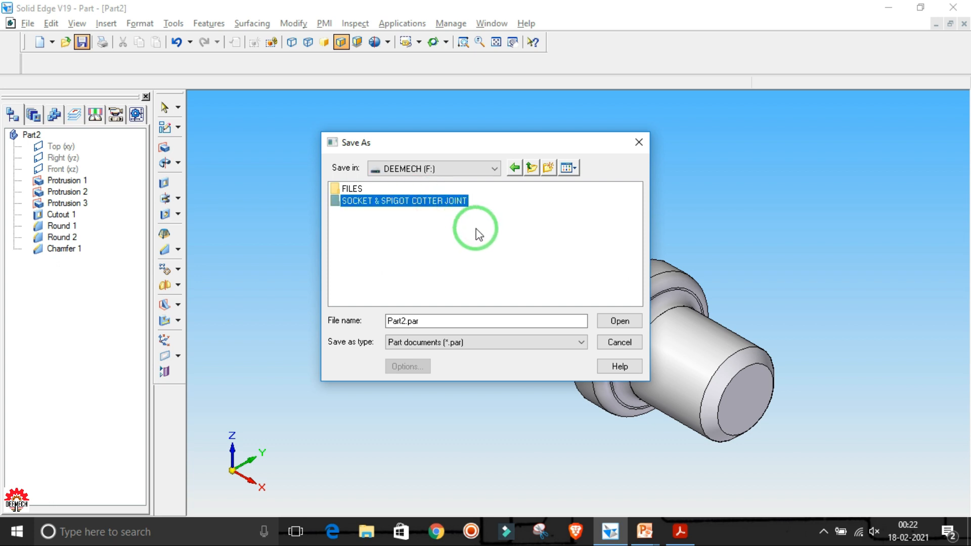
left_click(625, 323)
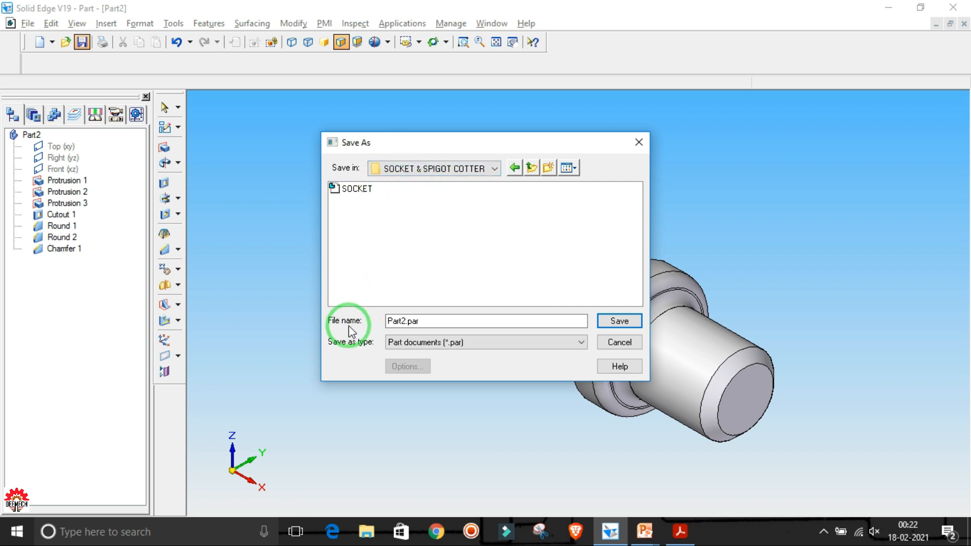
left_click_drag(427, 321, 381, 322)
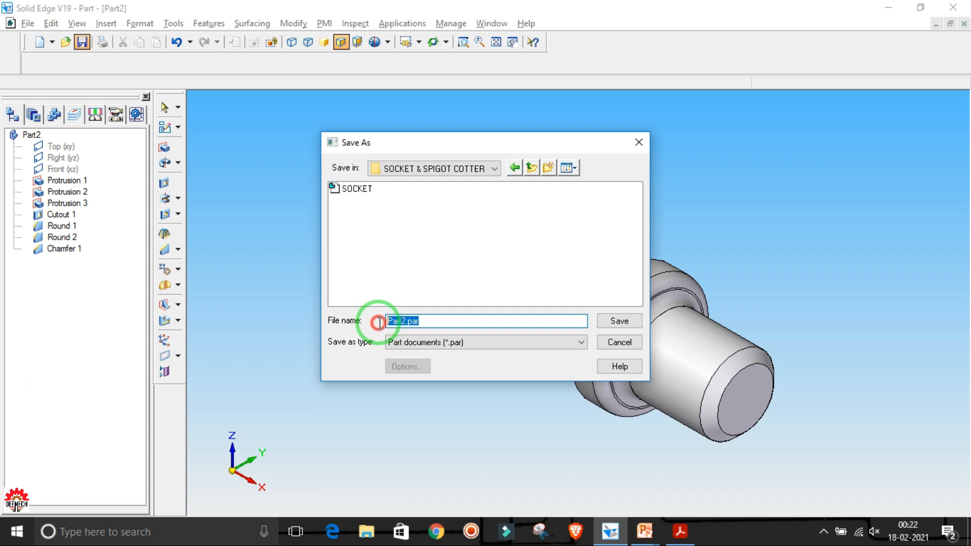
right_click(401, 321)
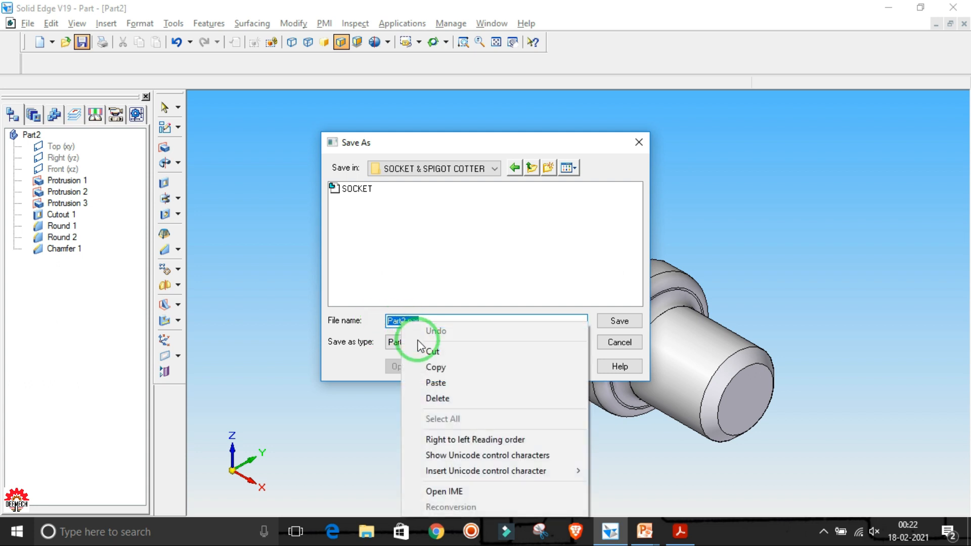
left_click(443, 385)
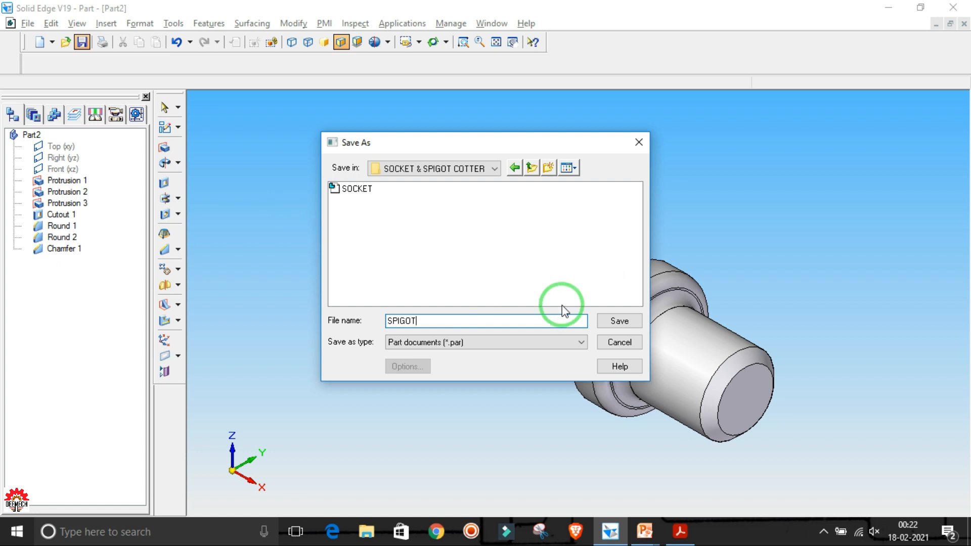
left_click(619, 320)
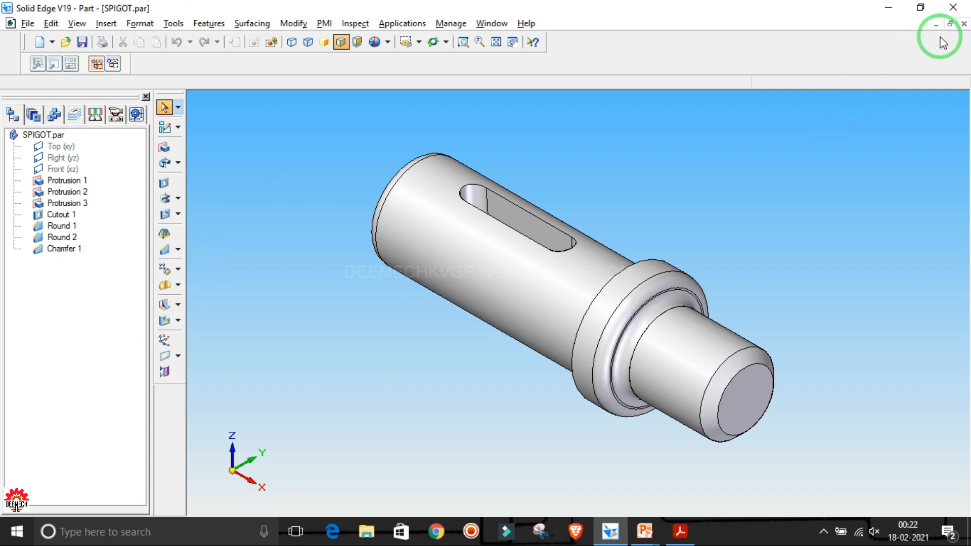
left_click(964, 24)
Switch to the PDF drawing to examine the cotter's views and dimensions, and open the Cotter Taper Calculation slide in PowerPoint
key("alt+Tab")
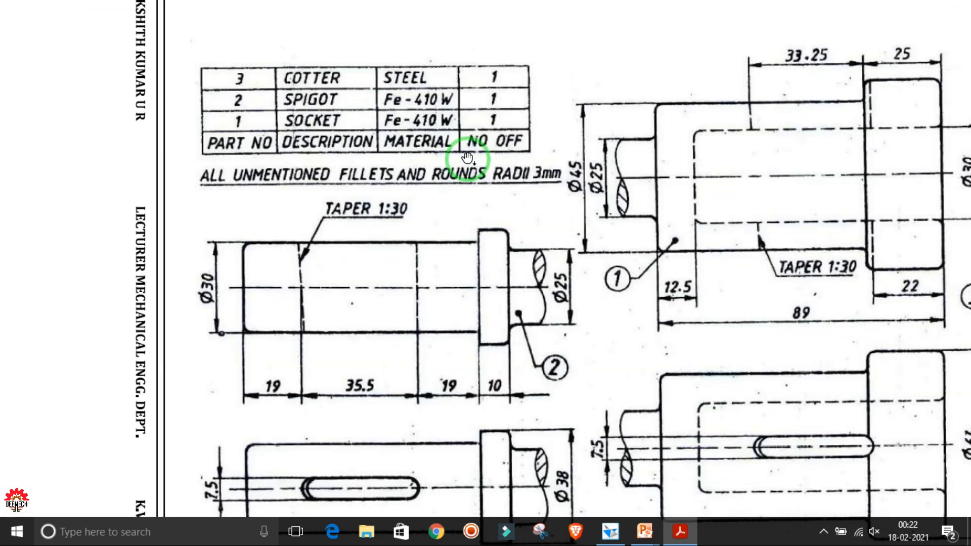
left_click_drag(489, 204, 331, 201)
left_click_drag(593, 238, 411, 213)
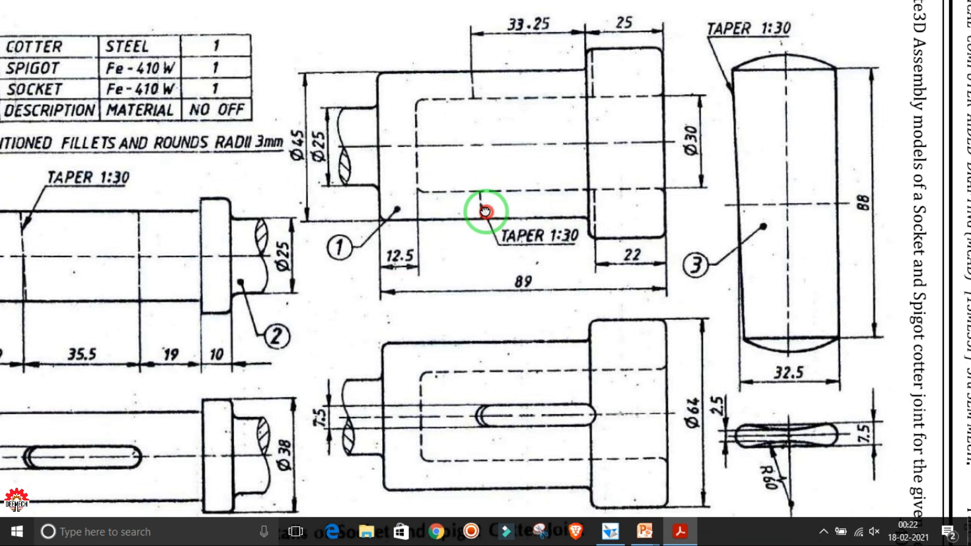
left_click_drag(568, 234, 503, 251)
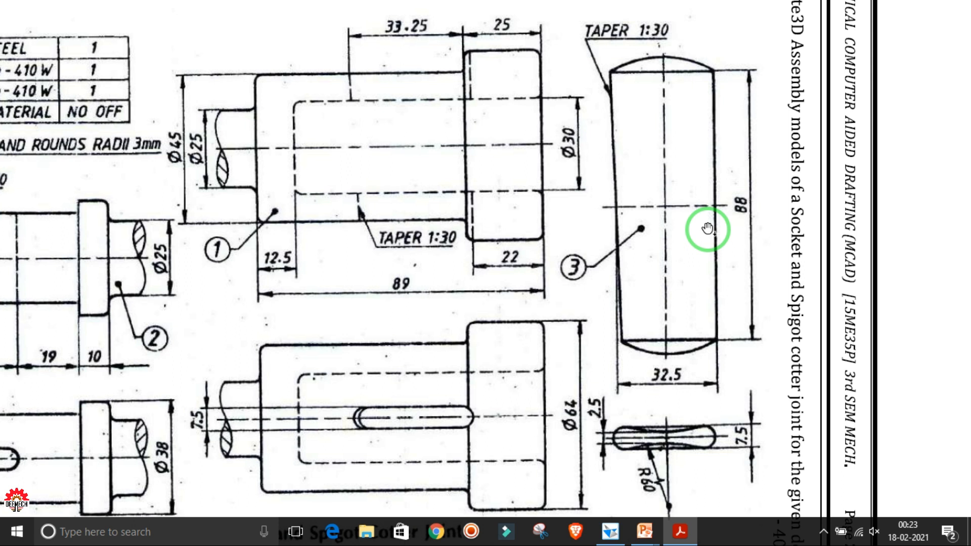
mouse_move(646, 528)
left_click(685, 483)
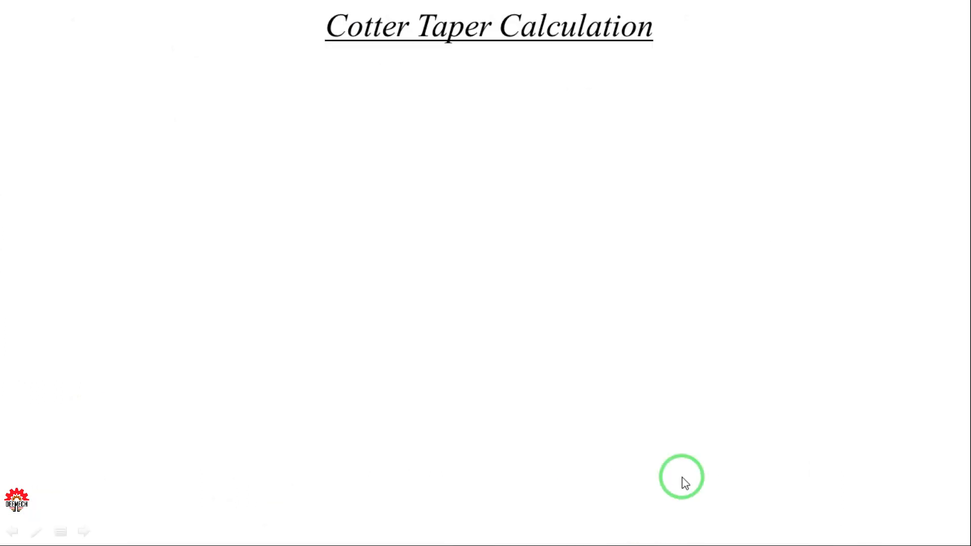
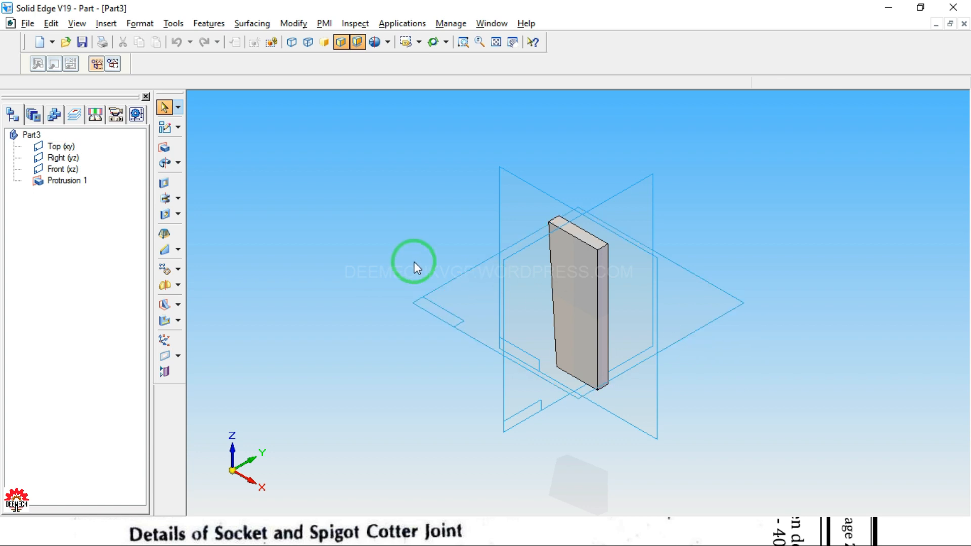
Check the cotter's curved ends in the PDF drawing and, back in Solid Edge, start a protrusion sketch on the Front (xz) plane
key("alt+Tab")
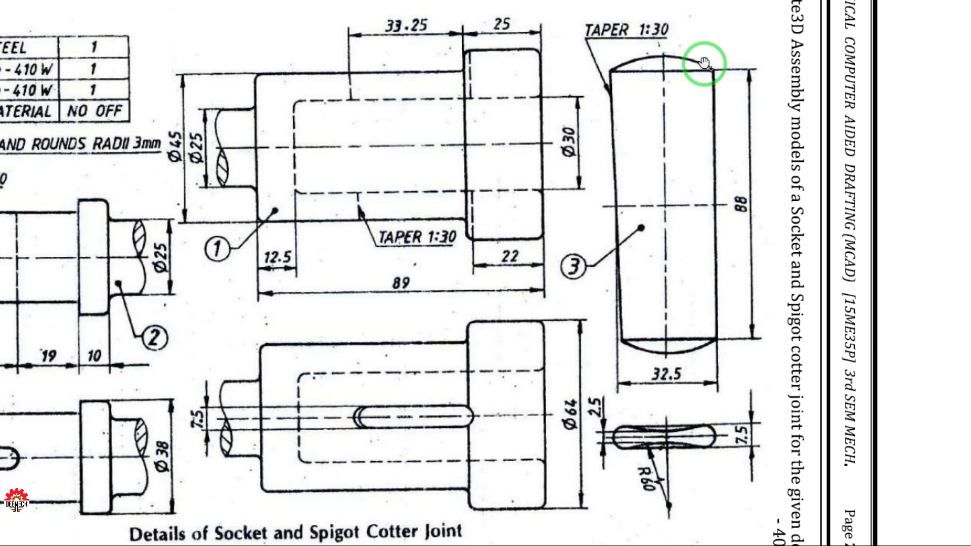
left_click(478, 93)
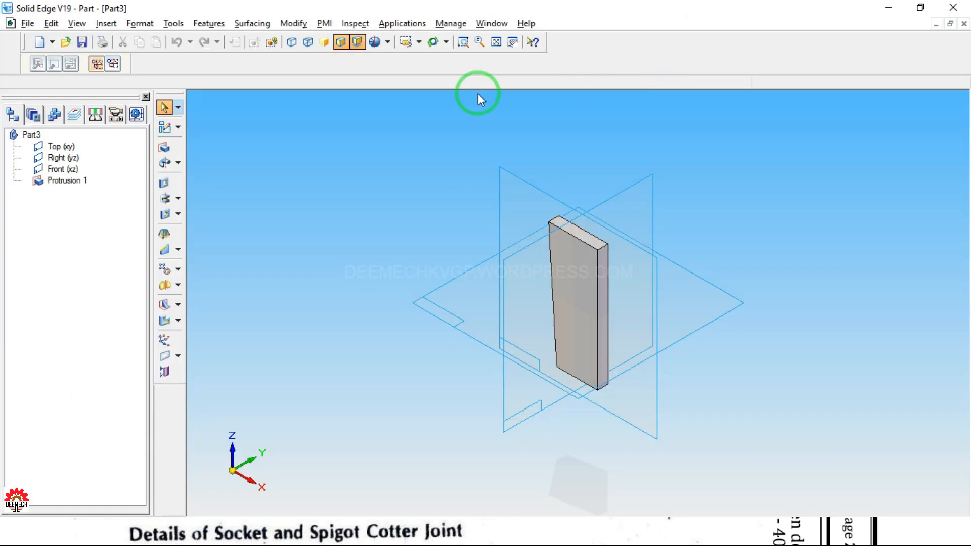
left_click(165, 148)
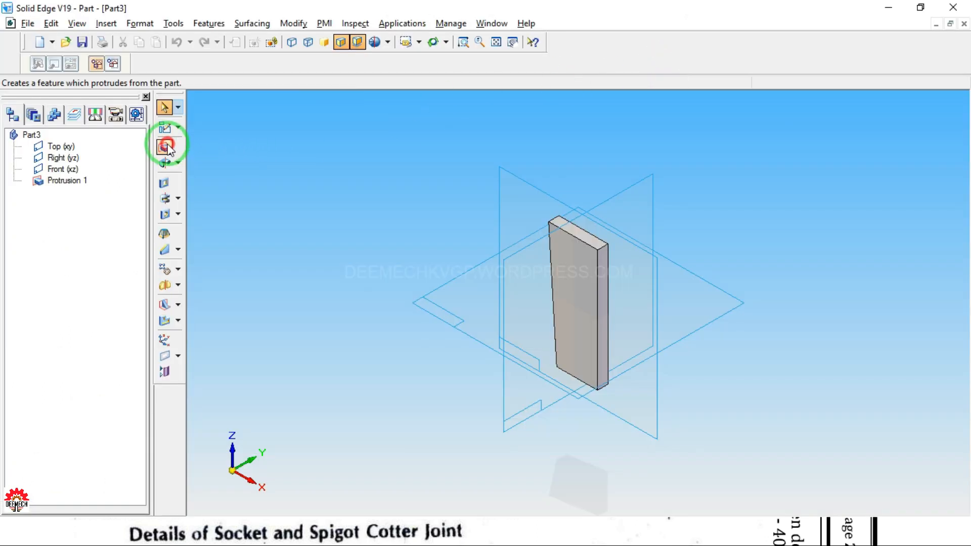
left_click(518, 180)
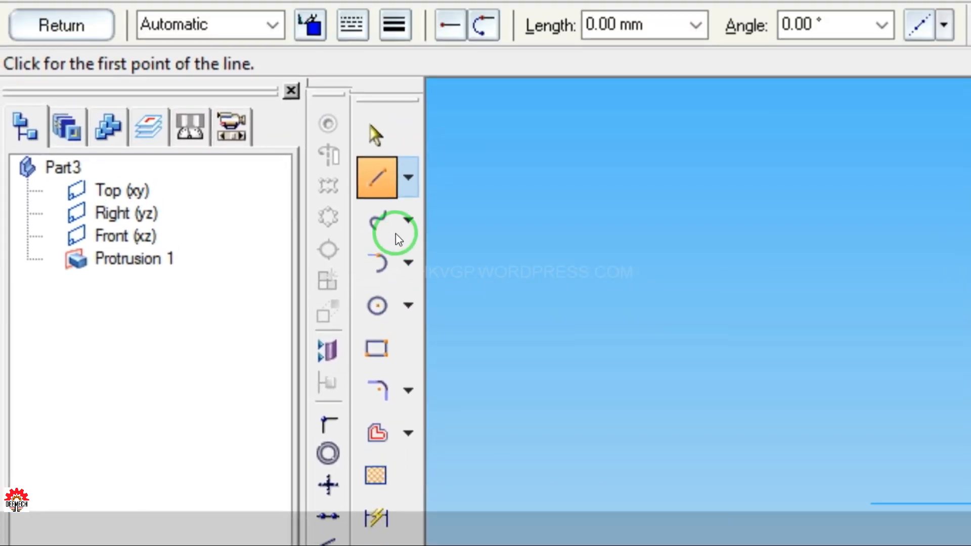
Draw a three-point arc of 25 mm radius between the two upper end corners of the cotter, bulging upward
left_click(409, 278)
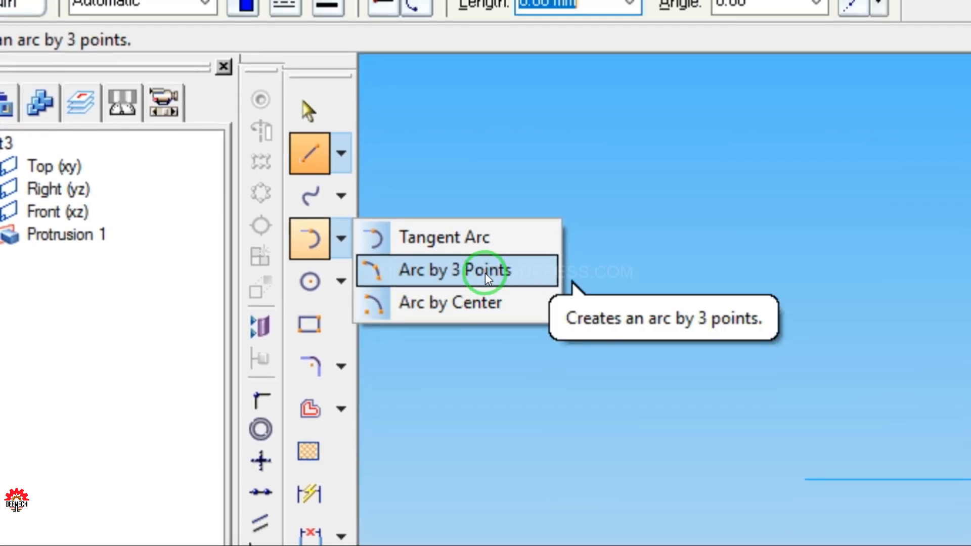
left_click(485, 272)
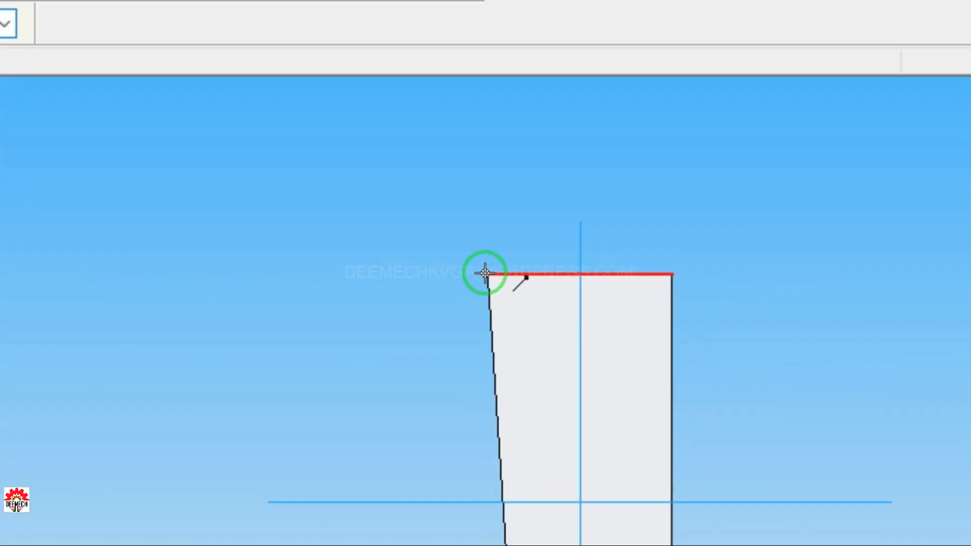
left_click(485, 273)
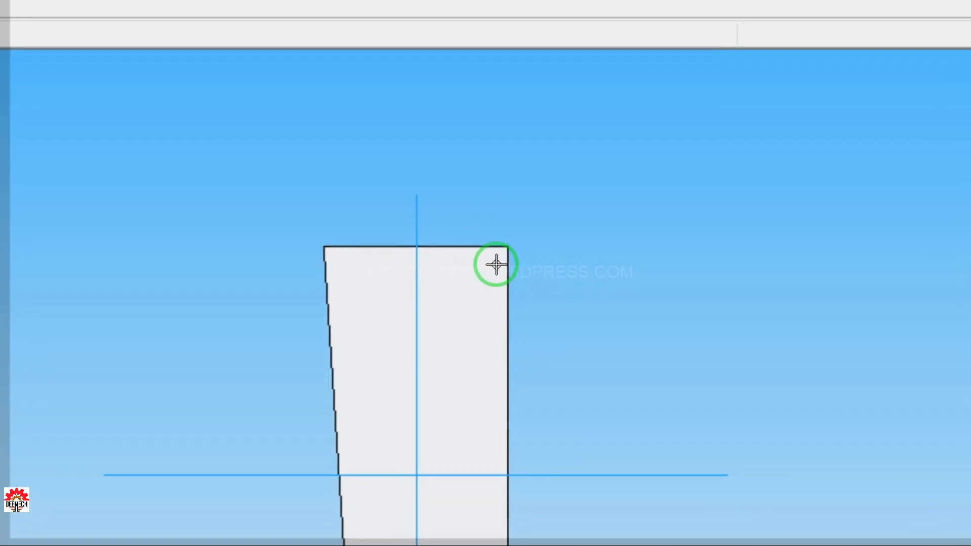
left_click(486, 273)
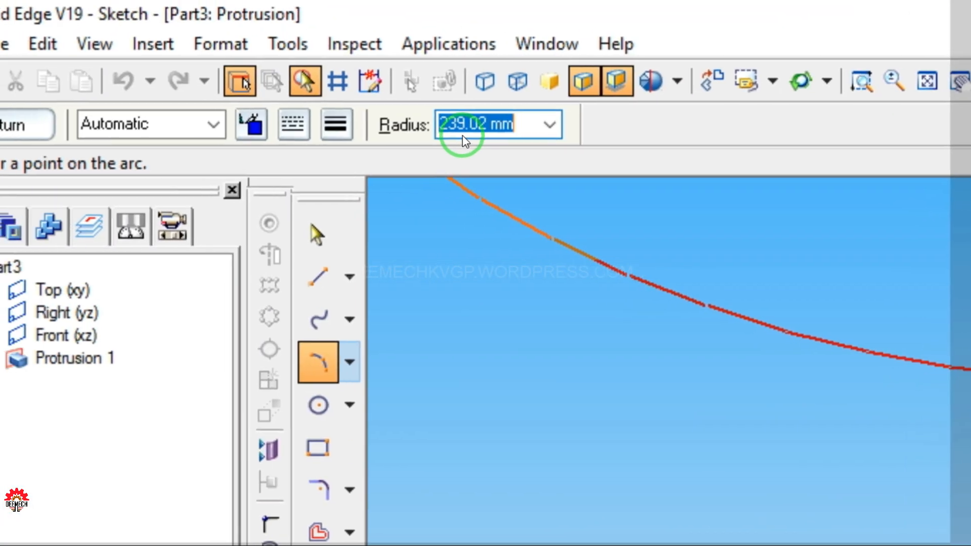
type("25")
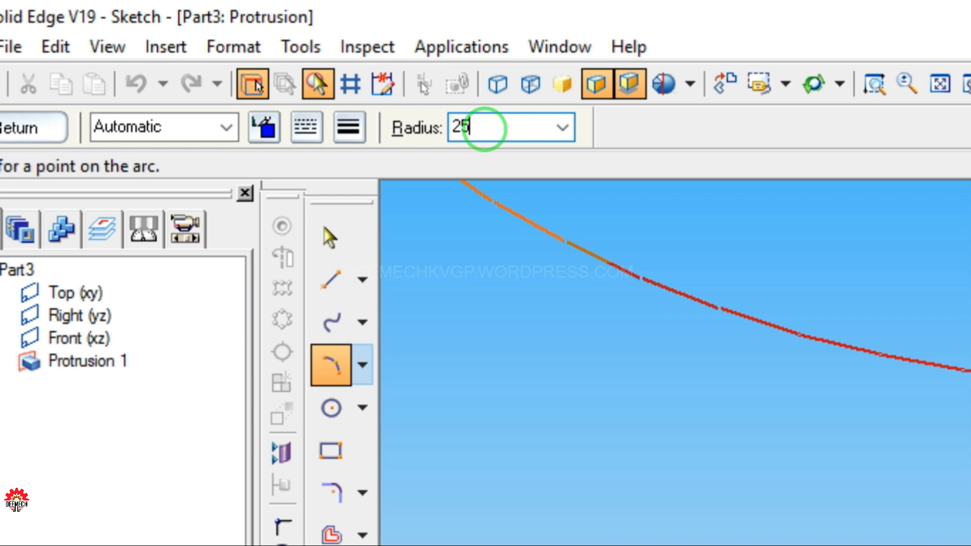
key("Return")
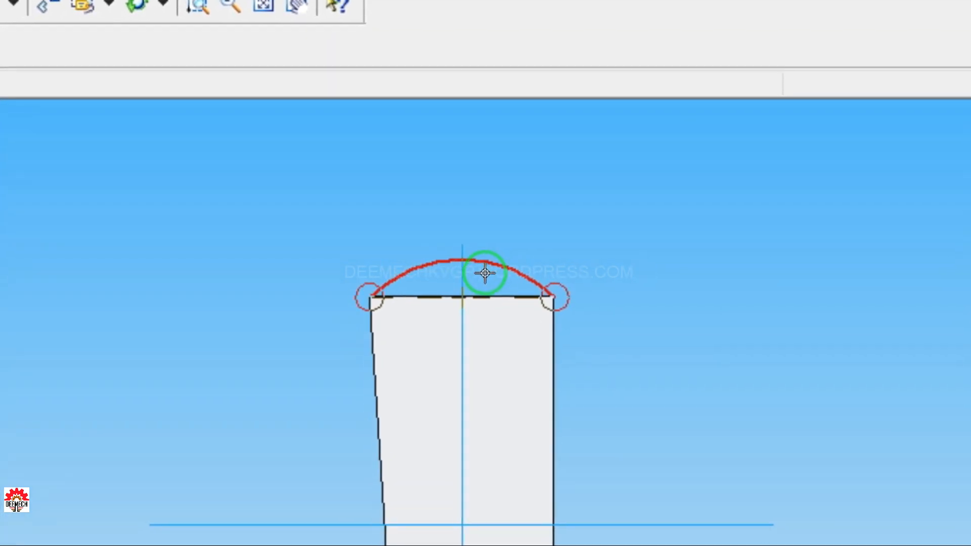
left_click(485, 273)
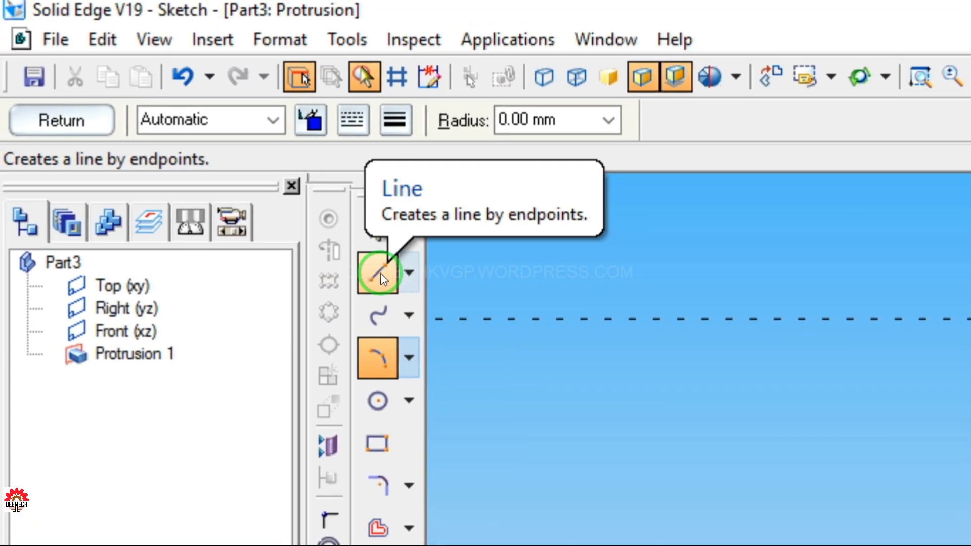
Draw a horizontal line along the cotter's upper edge past both arc endpoints and trim the parts overhanging the arc
left_click(379, 273)
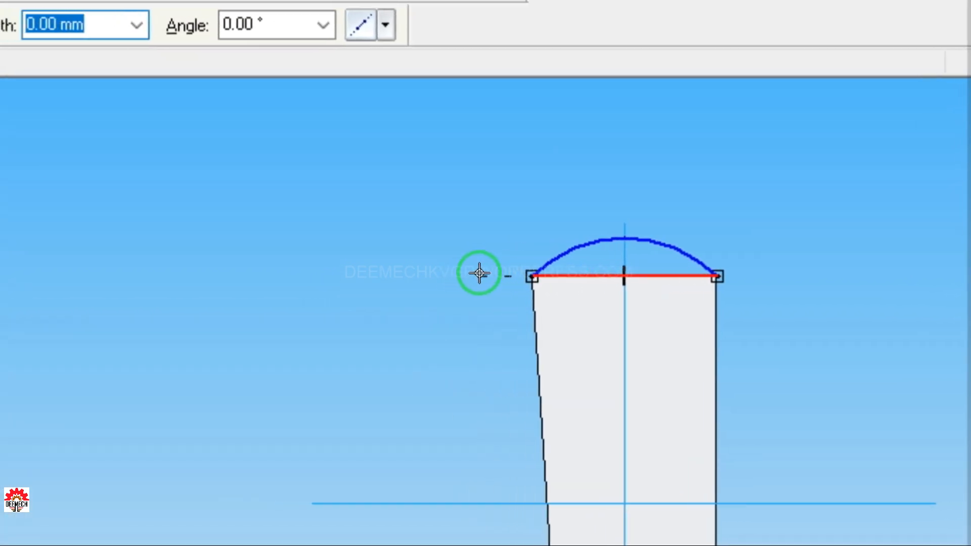
left_click(480, 274)
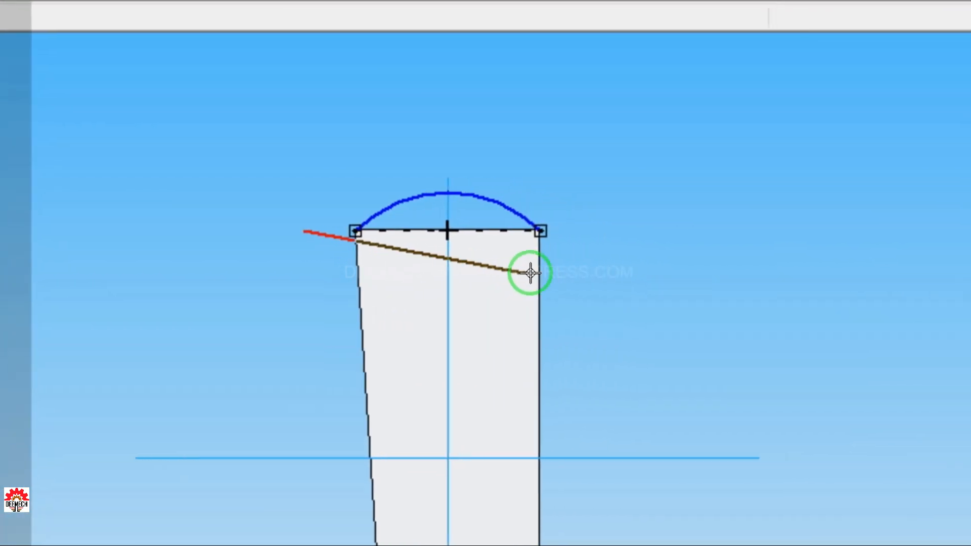
left_click(585, 231)
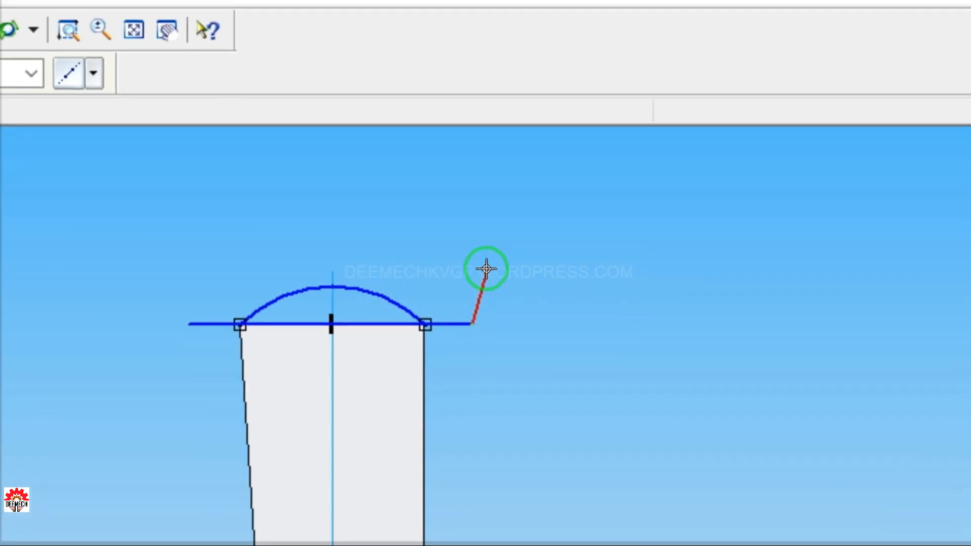
right_click(486, 269)
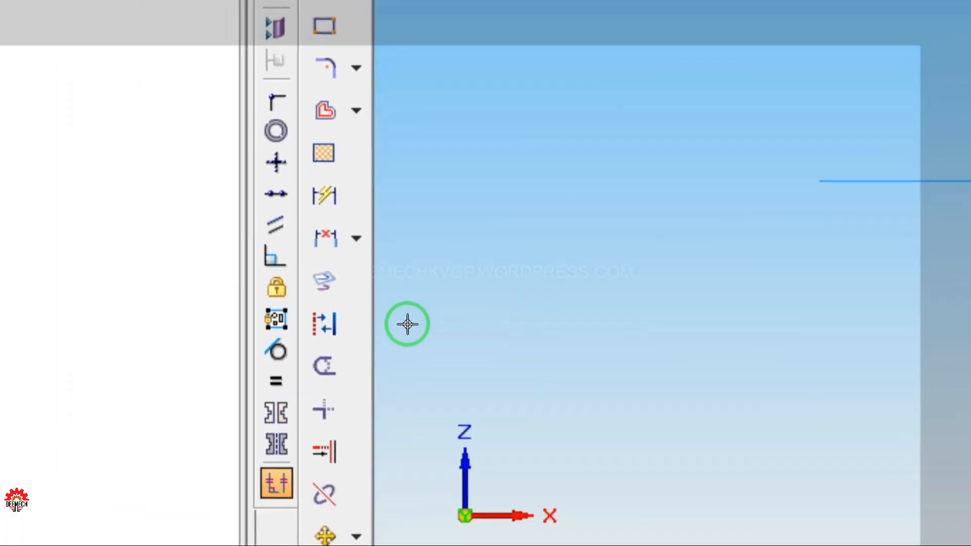
left_click(326, 367)
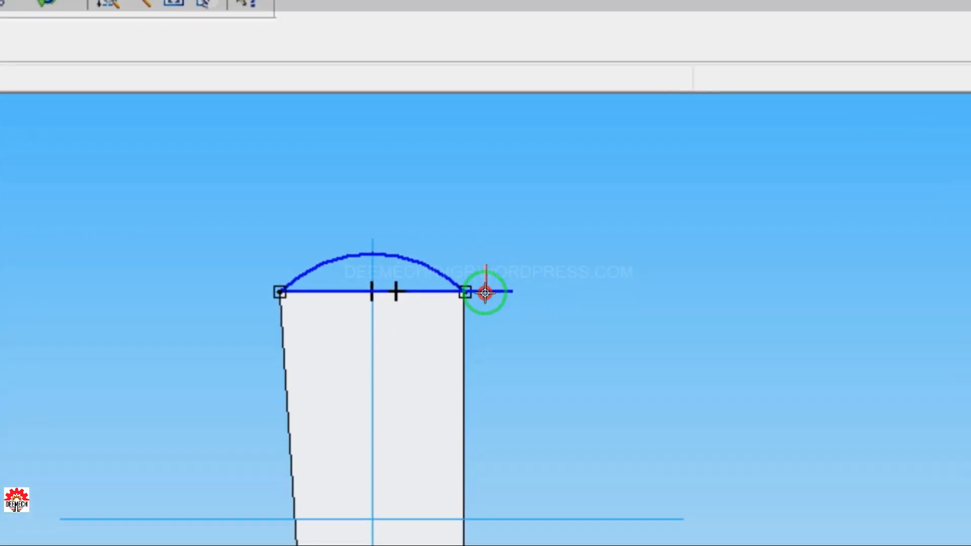
left_click(485, 277)
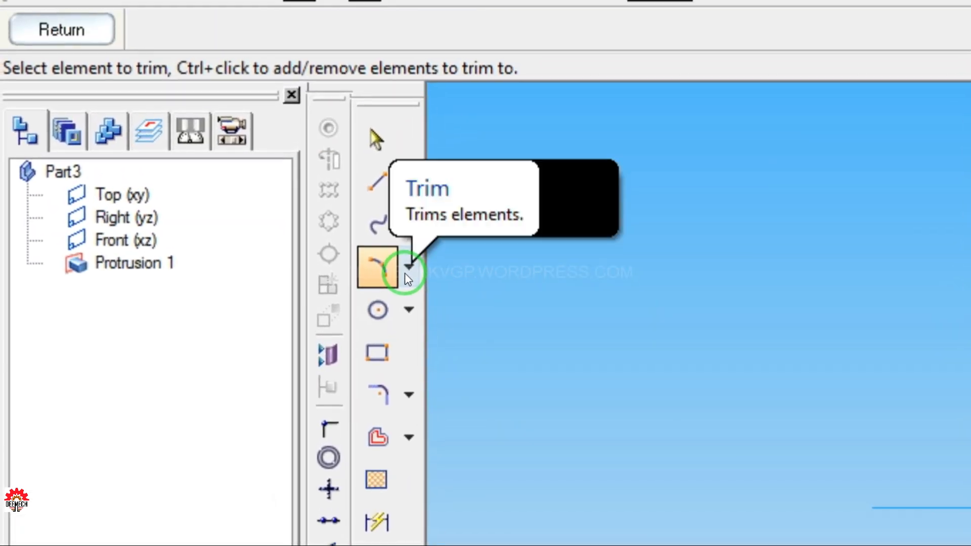
Draw a three-point arc of 25 mm radius between the two lower end corners of the cotter, bulging downward
left_click(204, 183)
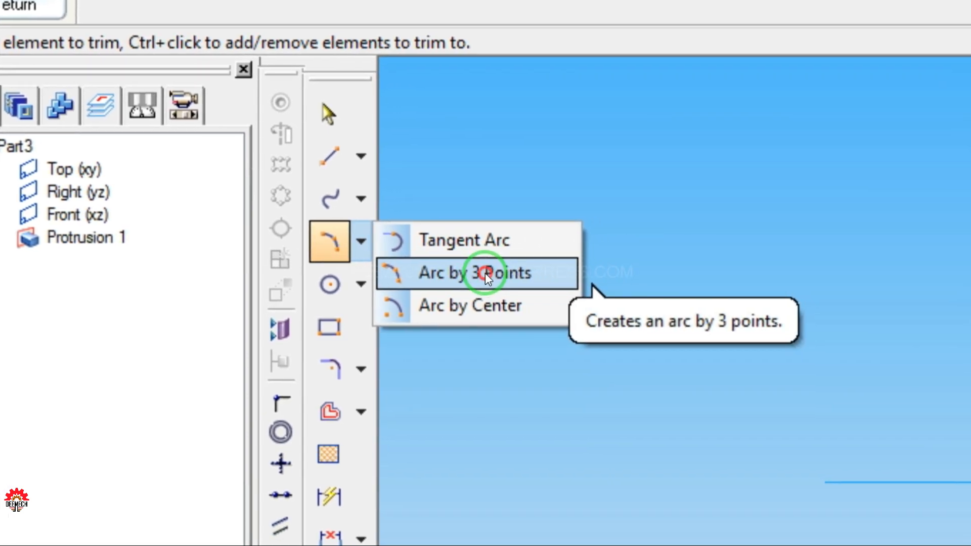
left_click(485, 273)
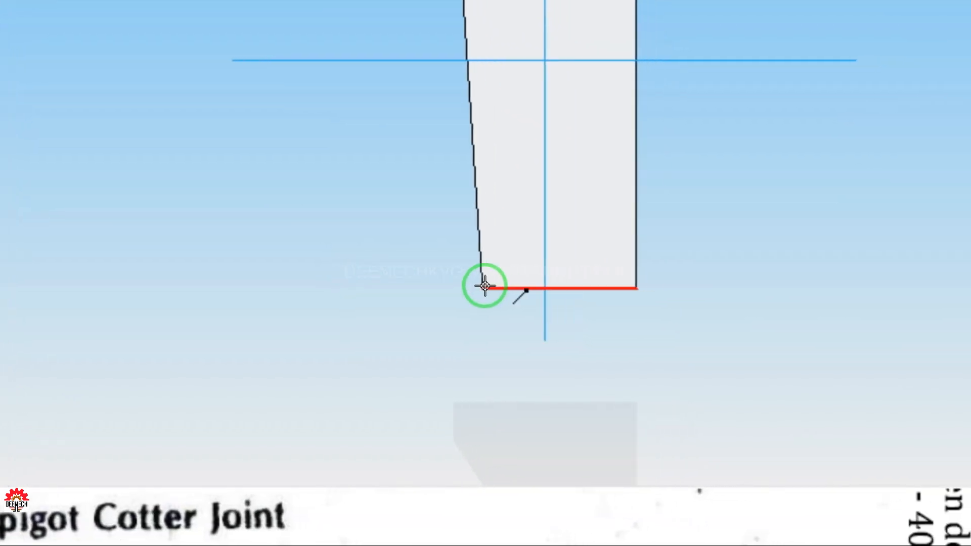
left_click(484, 292)
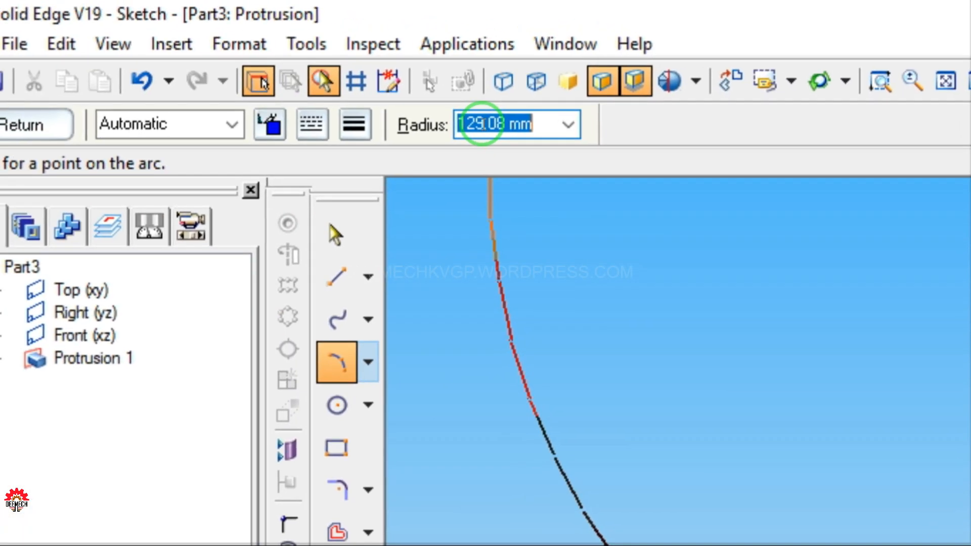
type("25")
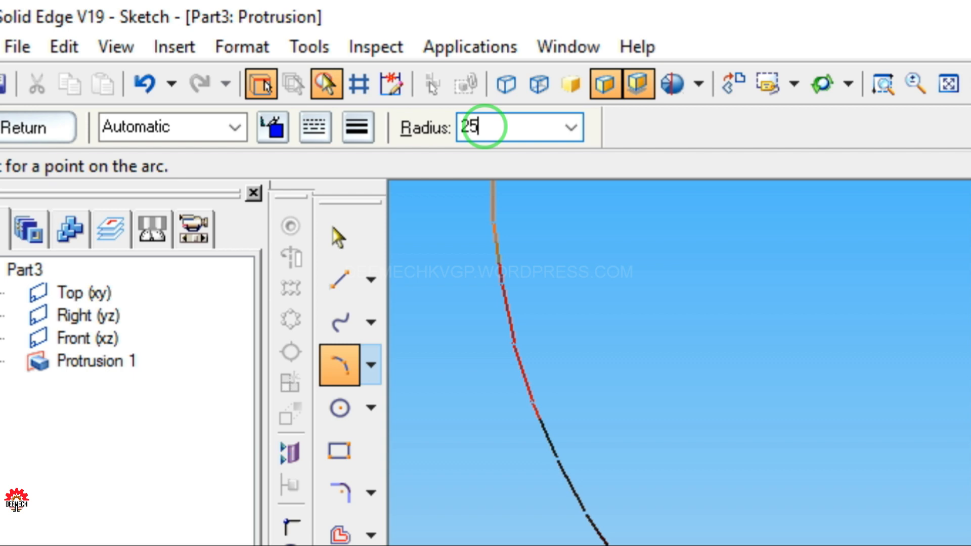
key("Return")
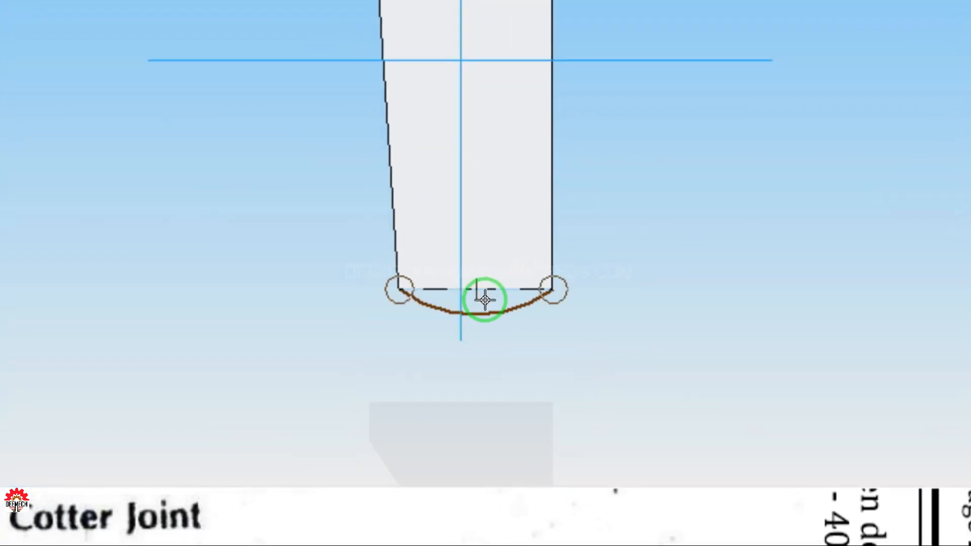
left_click(485, 301)
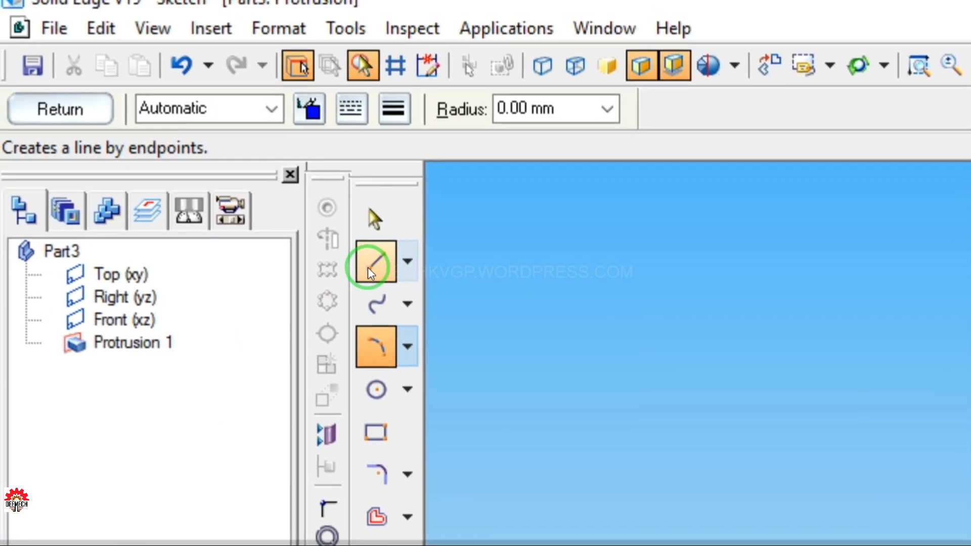
Draw a horizontal line along the cotter's lower edge past both arc endpoints and trim the parts overhanging the arc
left_click(370, 268)
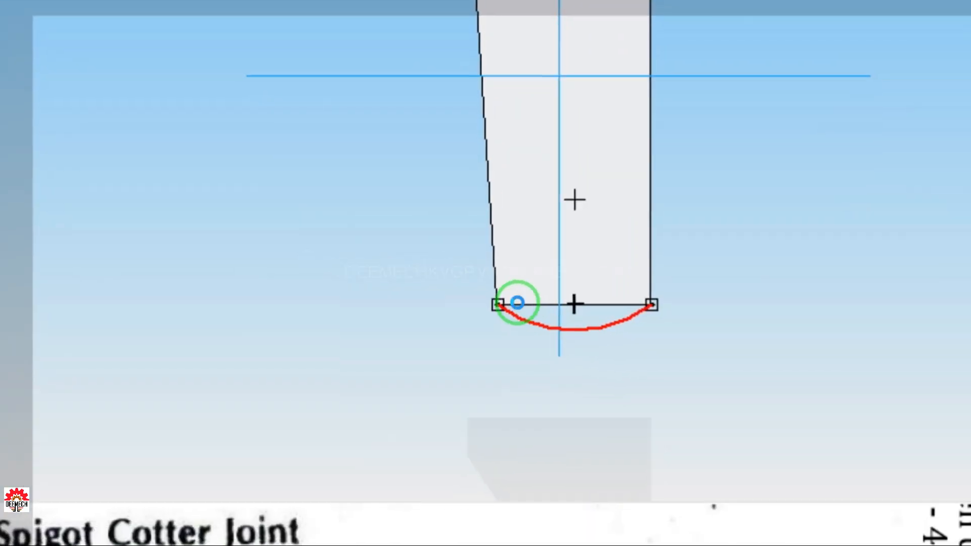
left_click(450, 287)
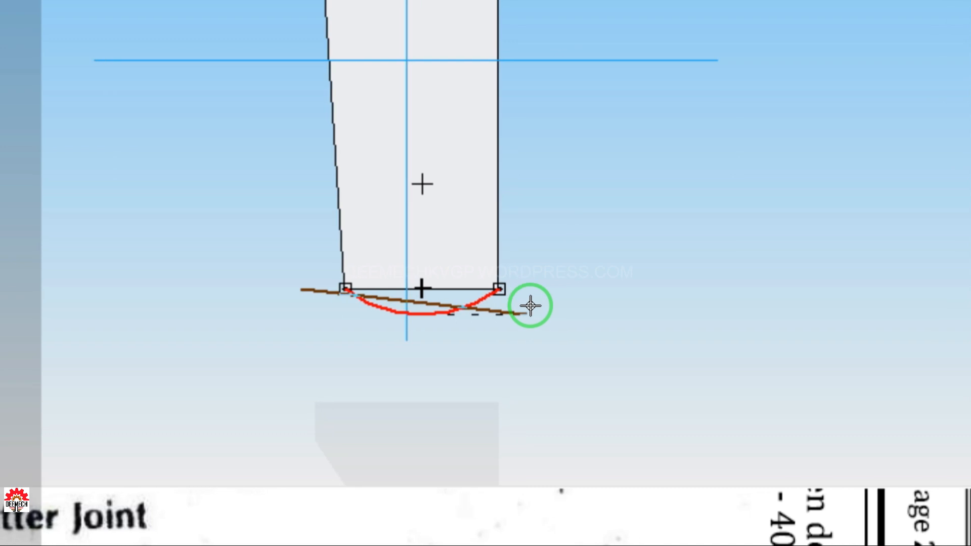
left_click(489, 292)
right_click(544, 211)
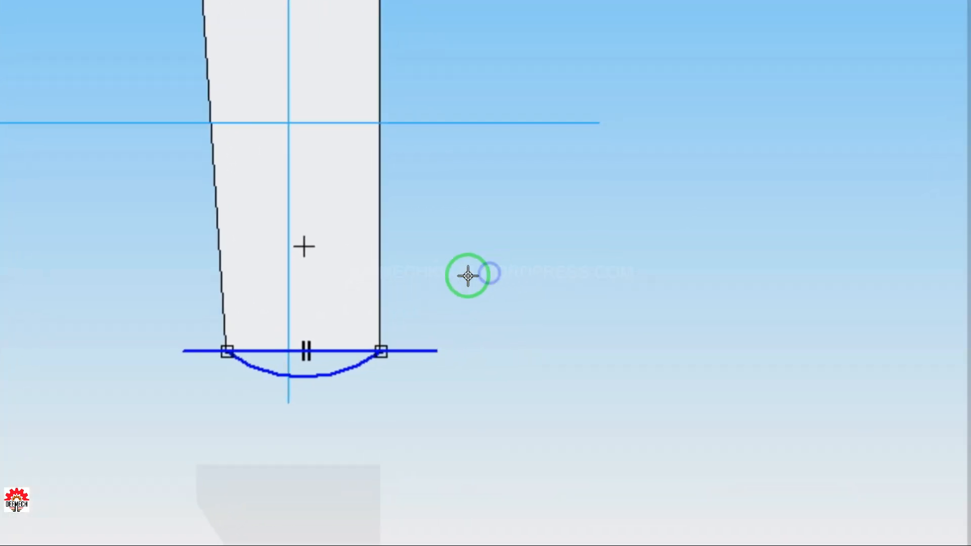
left_click(369, 279)
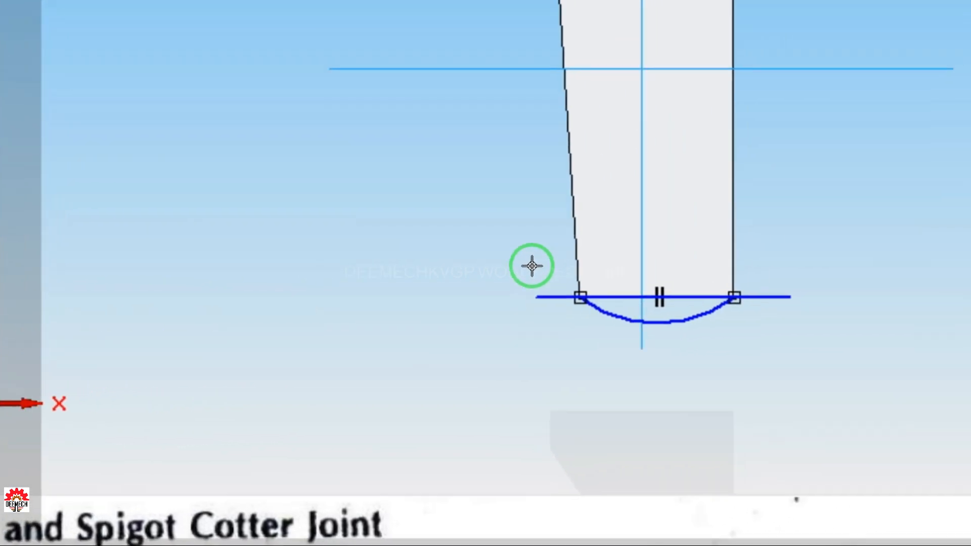
left_click_drag(480, 264, 497, 327)
left_click_drag(699, 275, 707, 329)
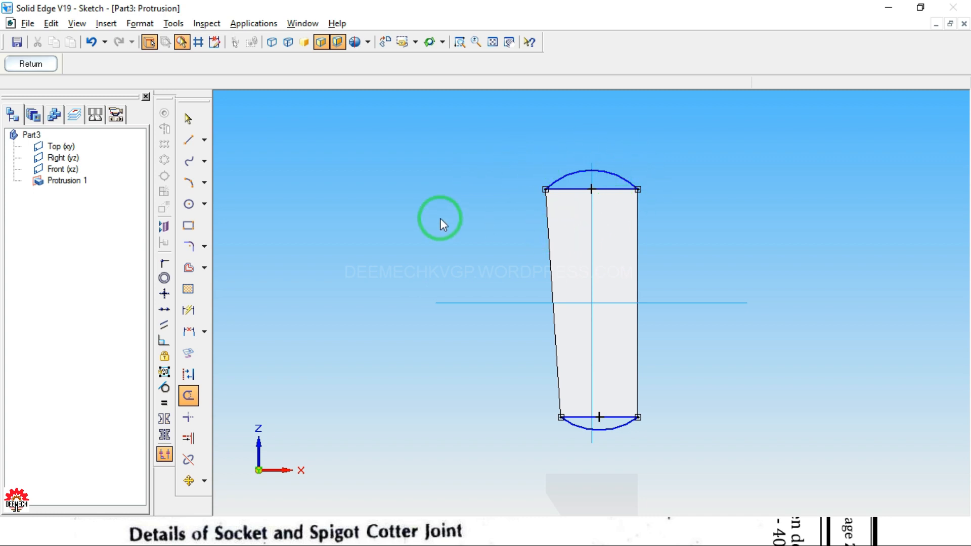
Close the sketch and extrude both curved end profiles symmetrically by 7.5 mm, then finish the protrusion
left_click(40, 64)
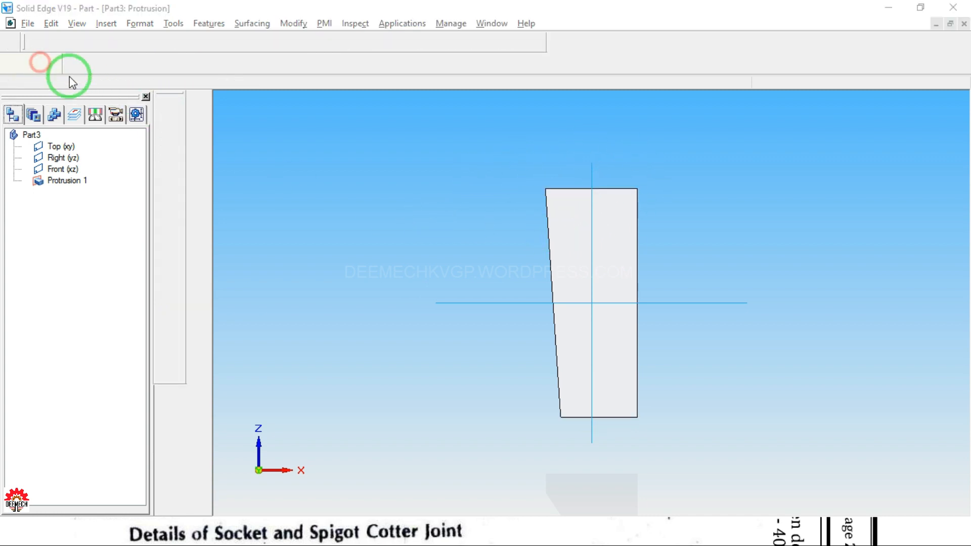
left_click(186, 64)
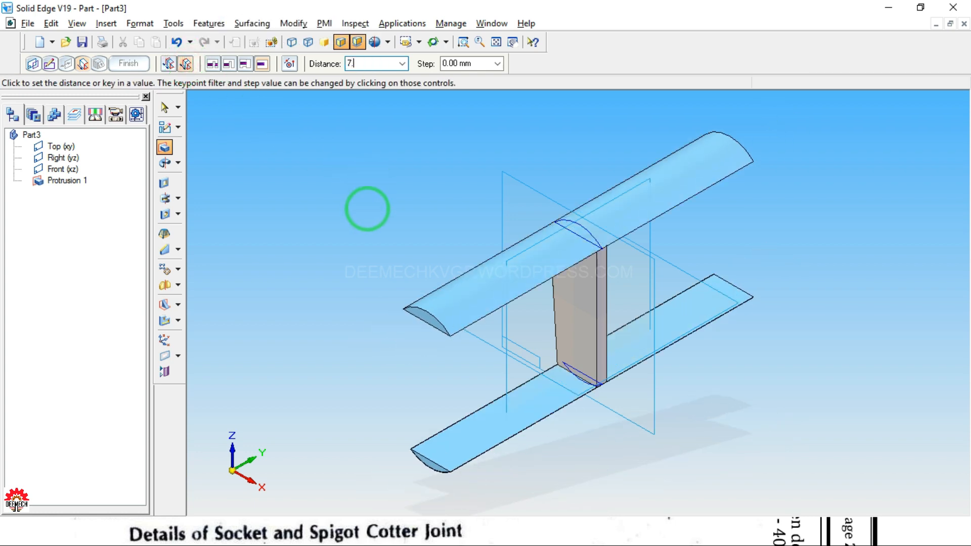
left_click(368, 208)
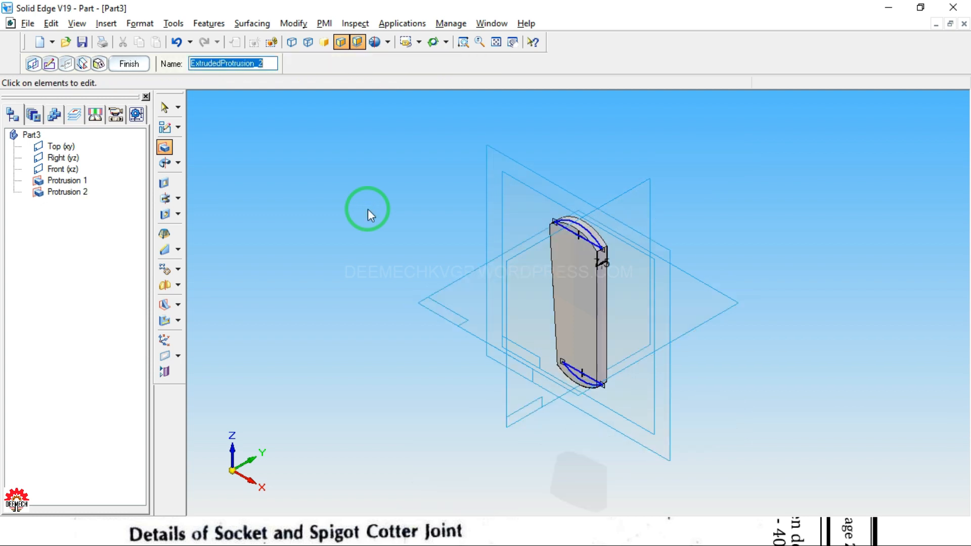
left_click(127, 67)
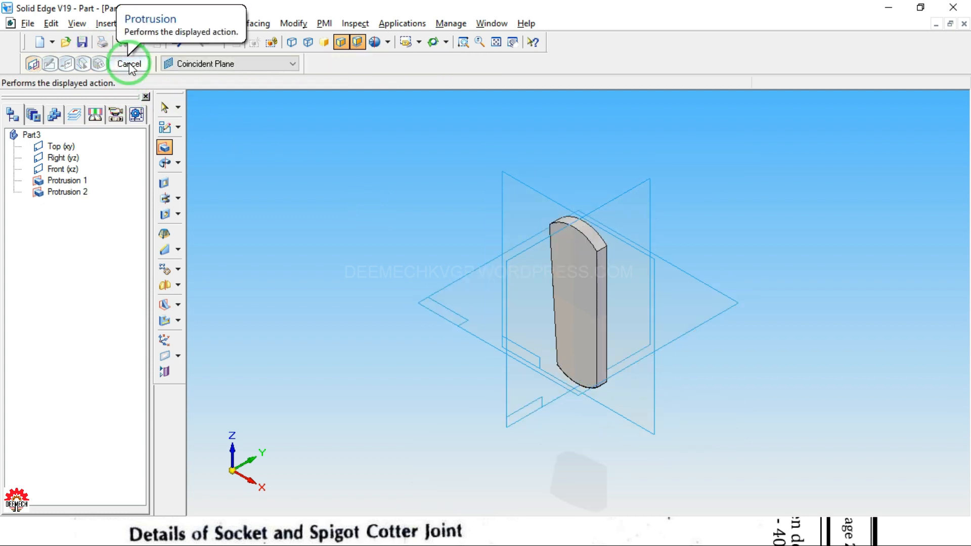
left_click(130, 64)
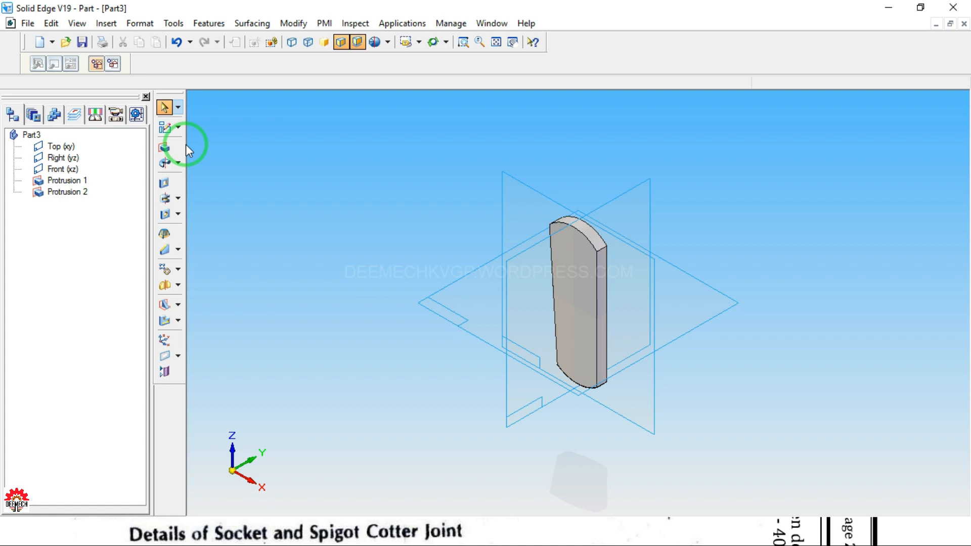
Switch to the PDF drawing to examine the cotter's end view, side recess dimensions and overall height, then return to the Solid Edge model
key("alt+Tab")
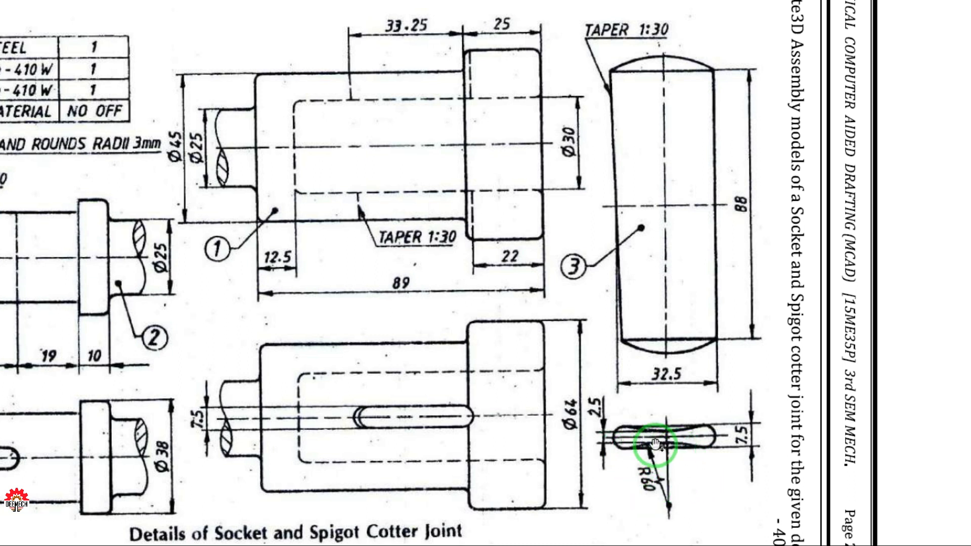
scroll(631, 441, "up", 2, "ctrl")
left_click_drag(639, 427, 593, 325)
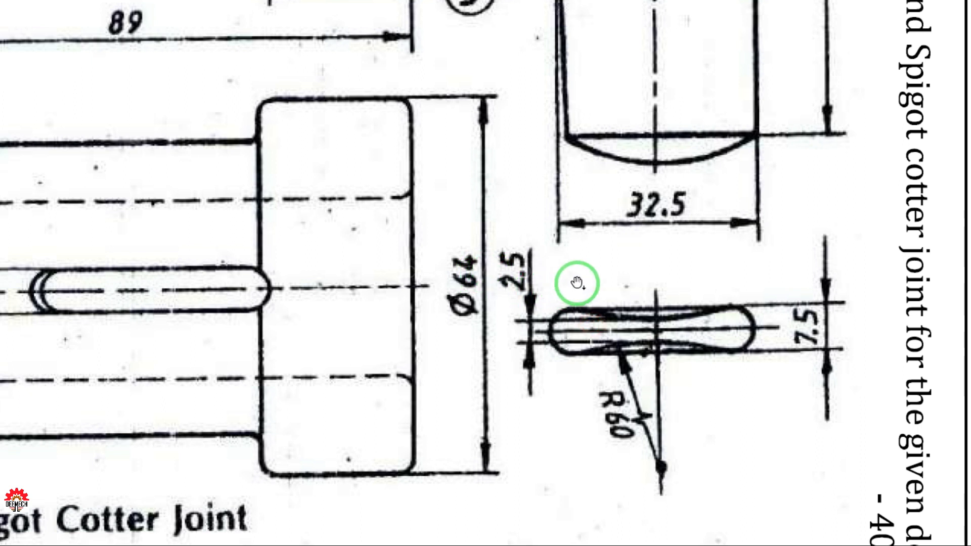
scroll(578, 283, "down", 1, "ctrl")
left_click_drag(586, 284, 585, 338)
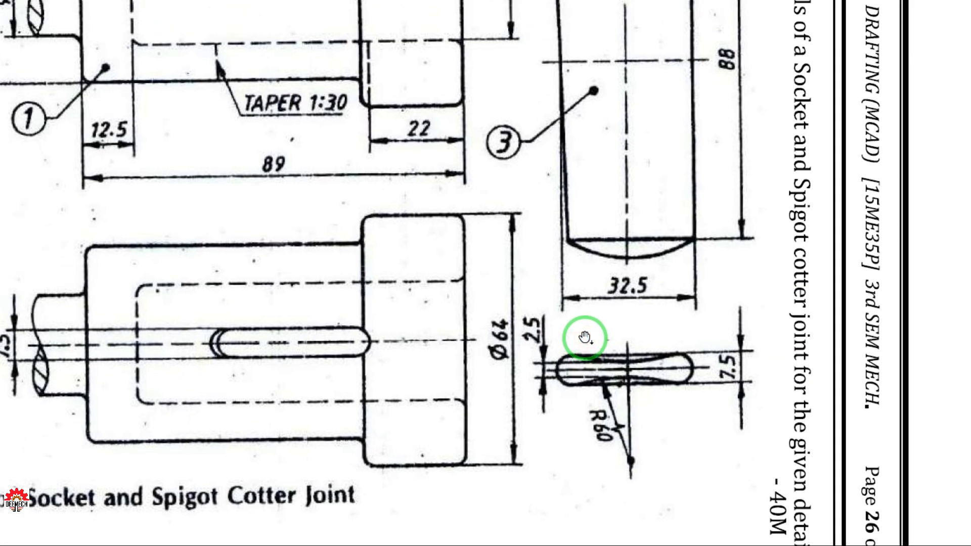
key("alt+Tab")
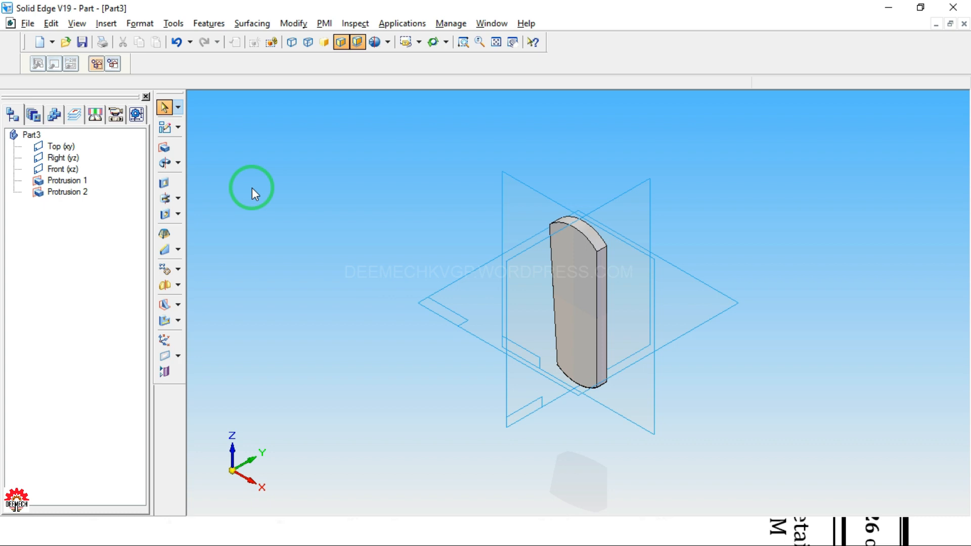
key("alt+Tab")
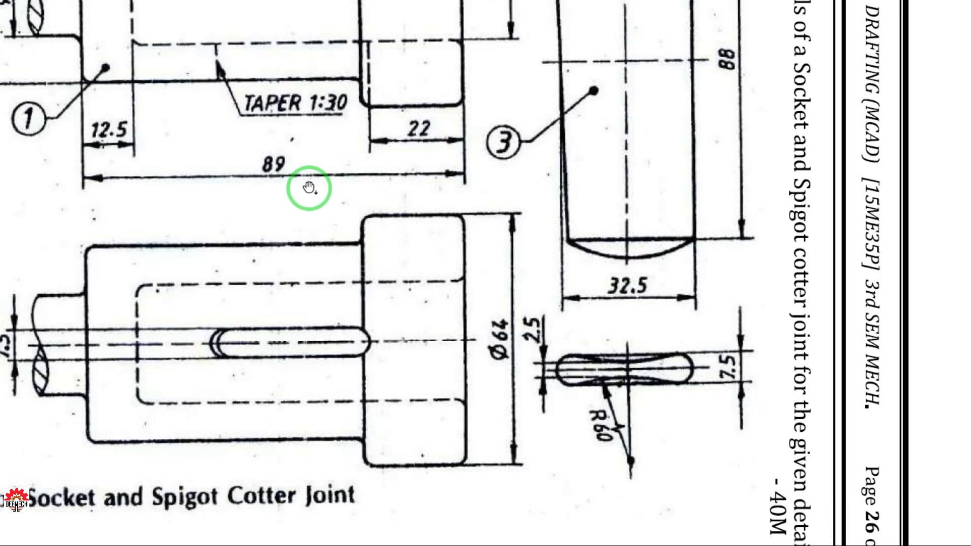
left_click_drag(680, 235, 661, 373)
scroll(690, 319, "up", 1)
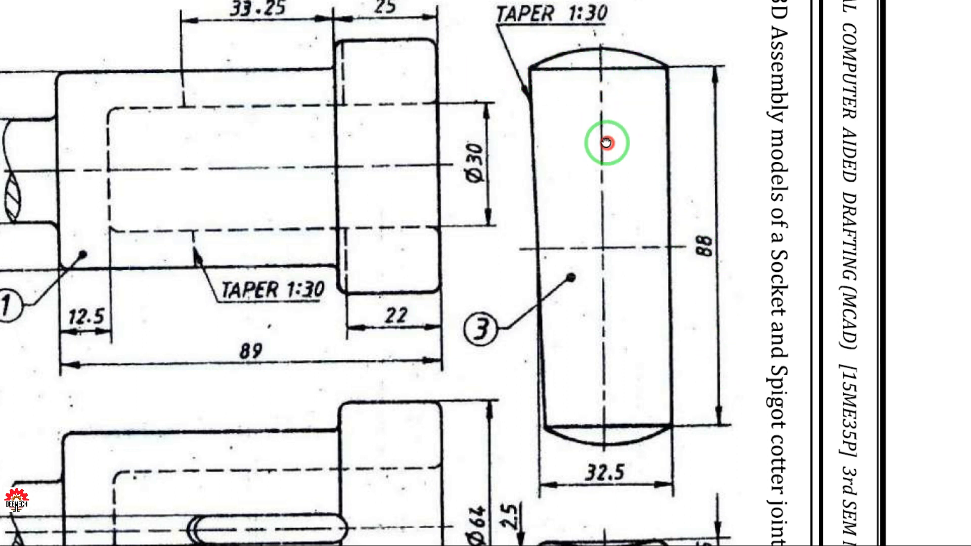
left_click_drag(606, 144, 612, 126)
scroll(609, 143, "down", 1, "ctrl")
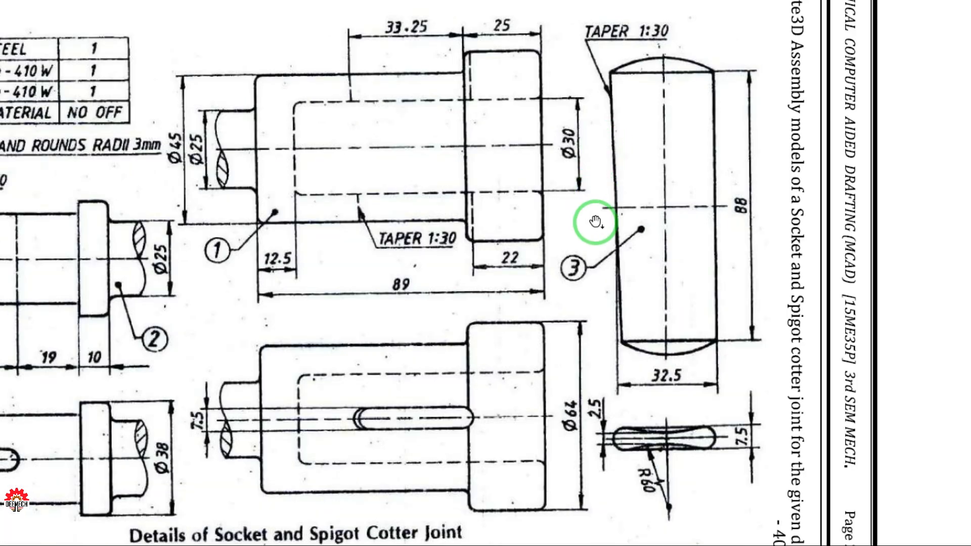
key("alt+Tab")
left_click(575, 232)
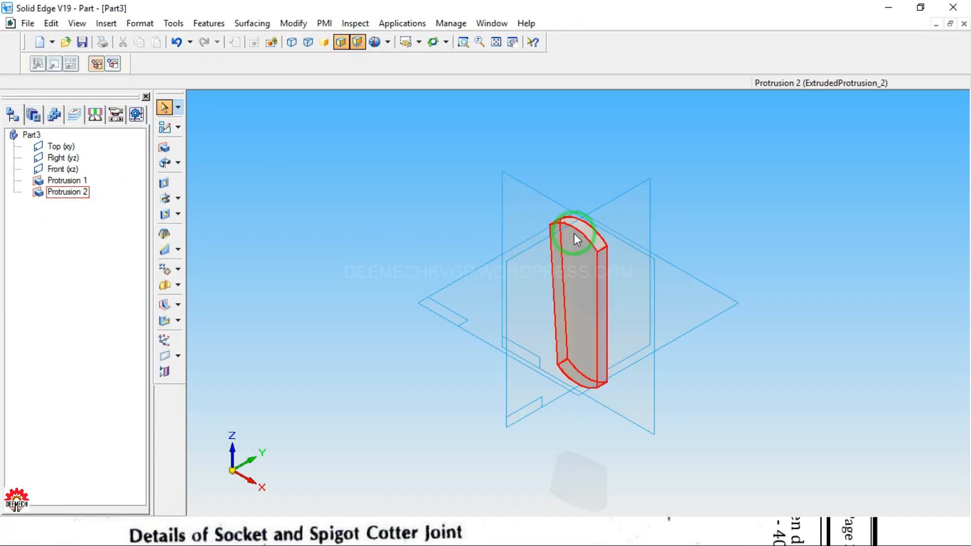
left_click(365, 298)
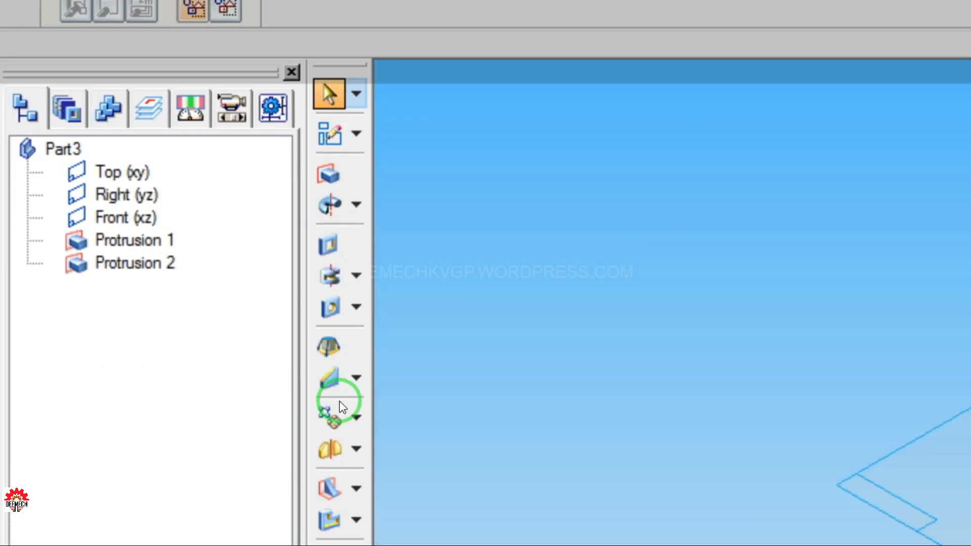
Create a reference plane parallel to the Top (xy) plane, offset upward by 88/2 mm
left_click(356, 274)
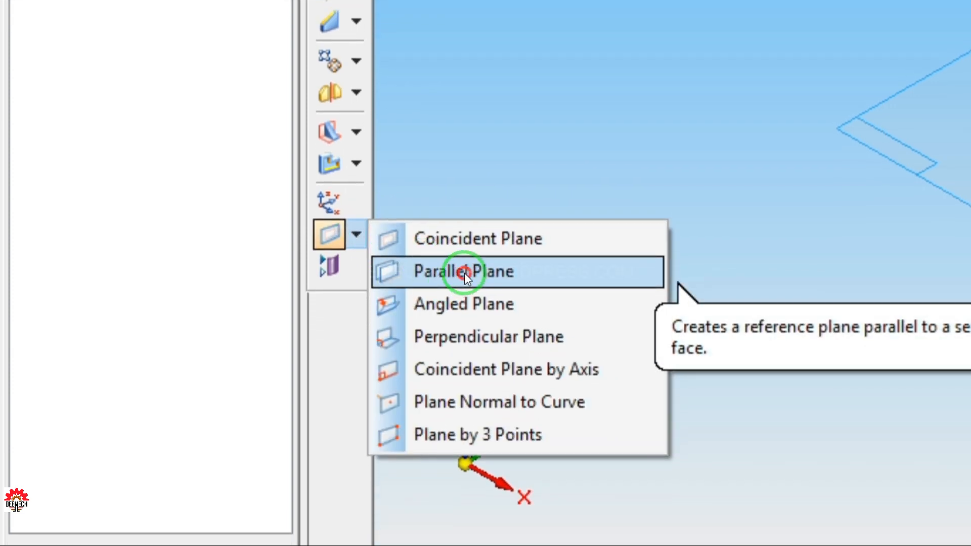
left_click(465, 272)
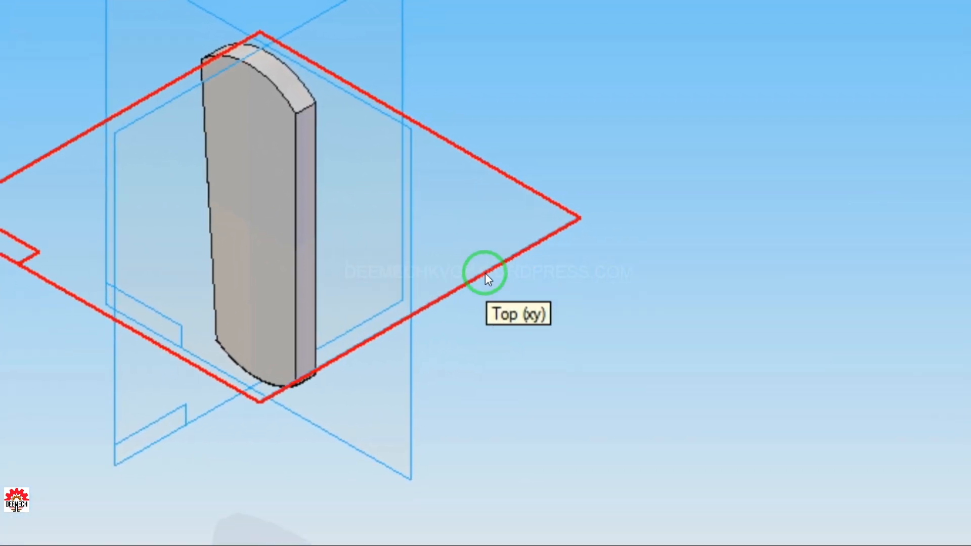
left_click(484, 273)
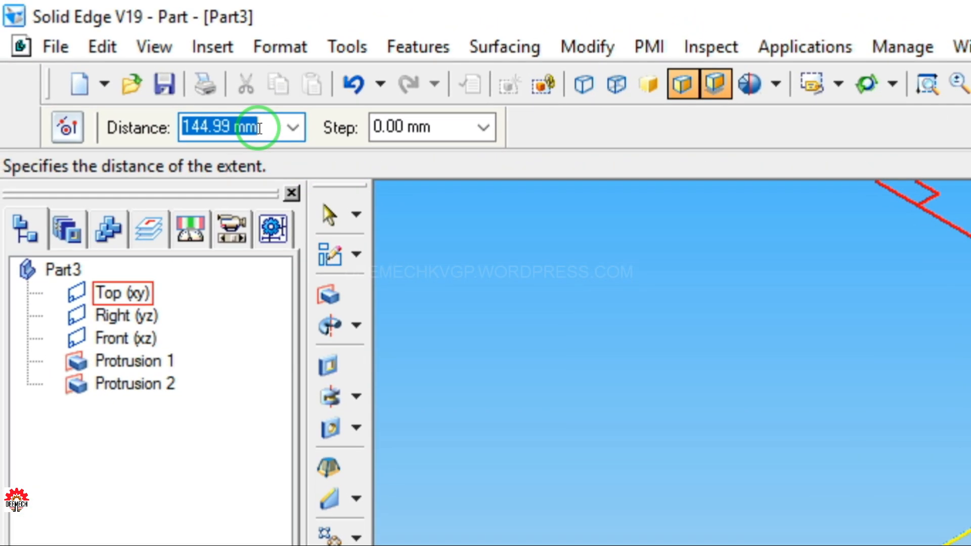
type("88/")
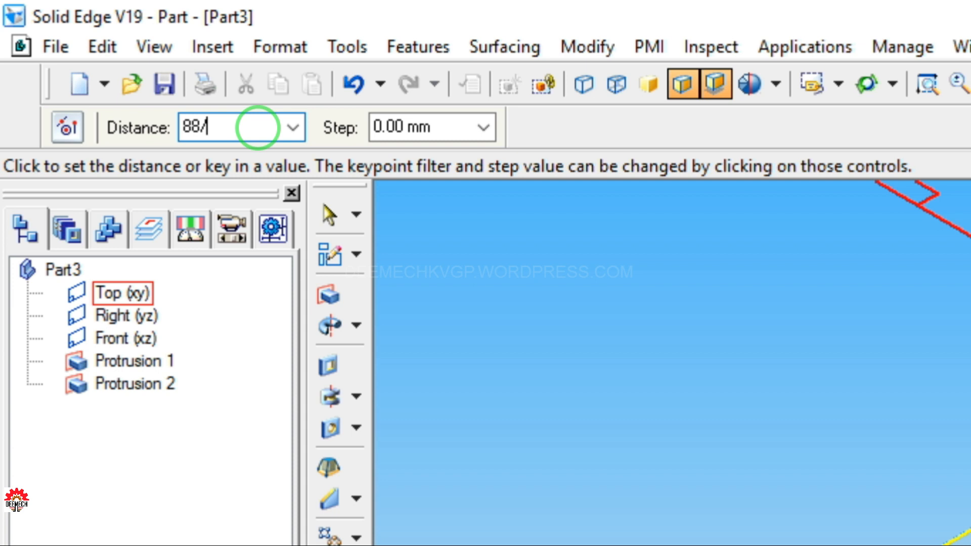
type("2")
key("Return")
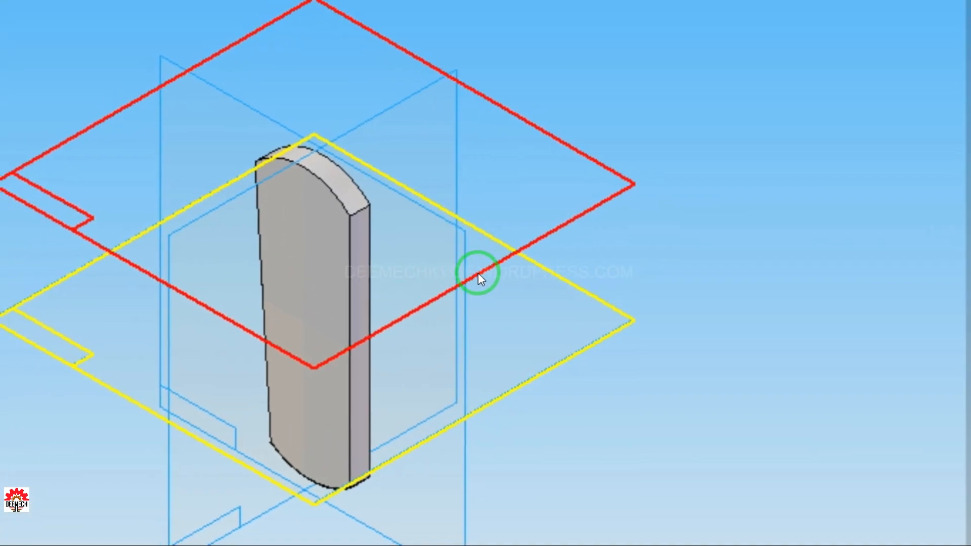
left_click(484, 273)
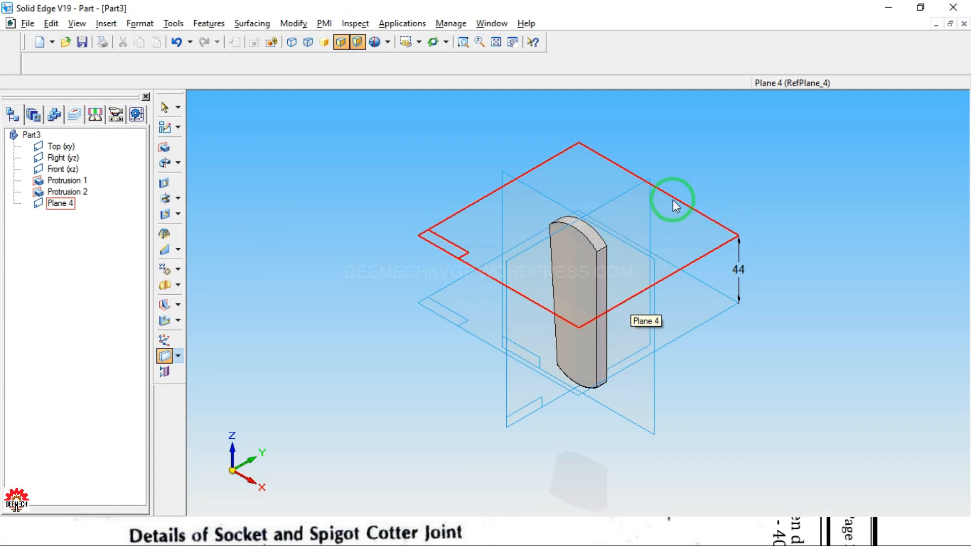
Start a cutout on the plane offset above the cotter and sketch a rectangle across its thickness, extending past both ends
left_click(164, 184)
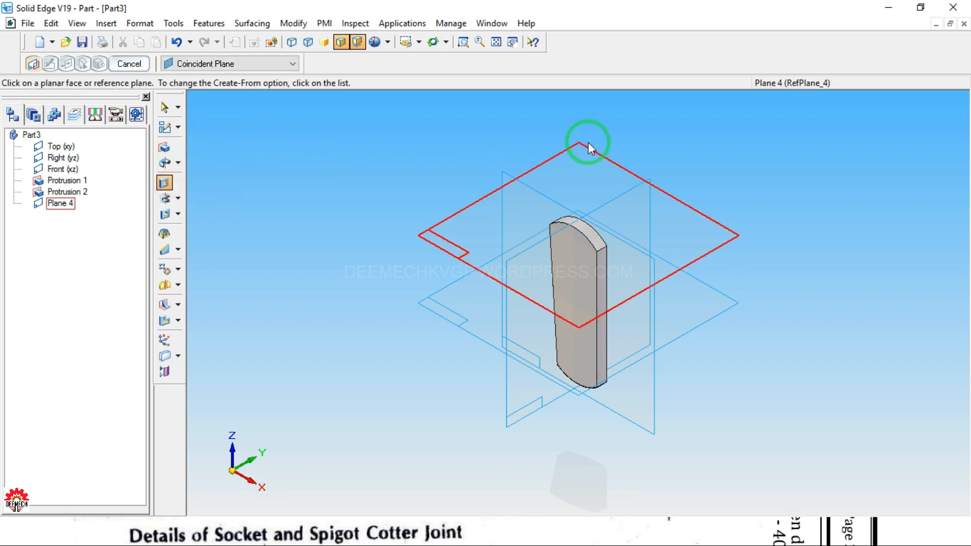
left_click(683, 217)
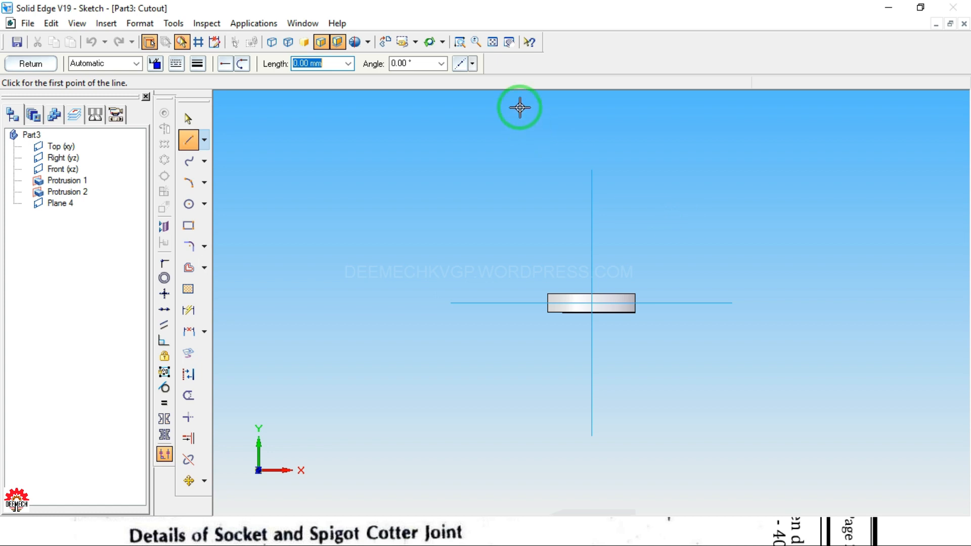
left_click(459, 43)
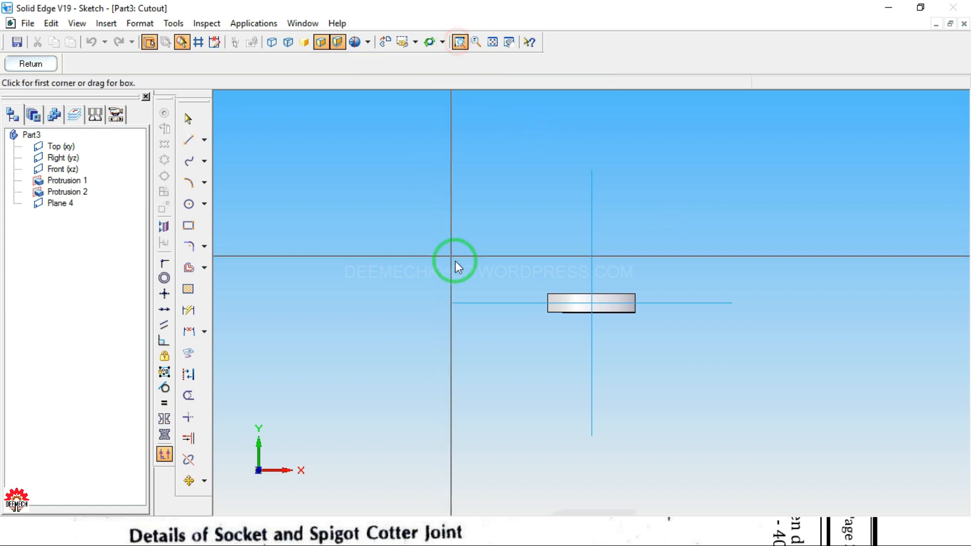
left_click_drag(468, 259, 677, 342)
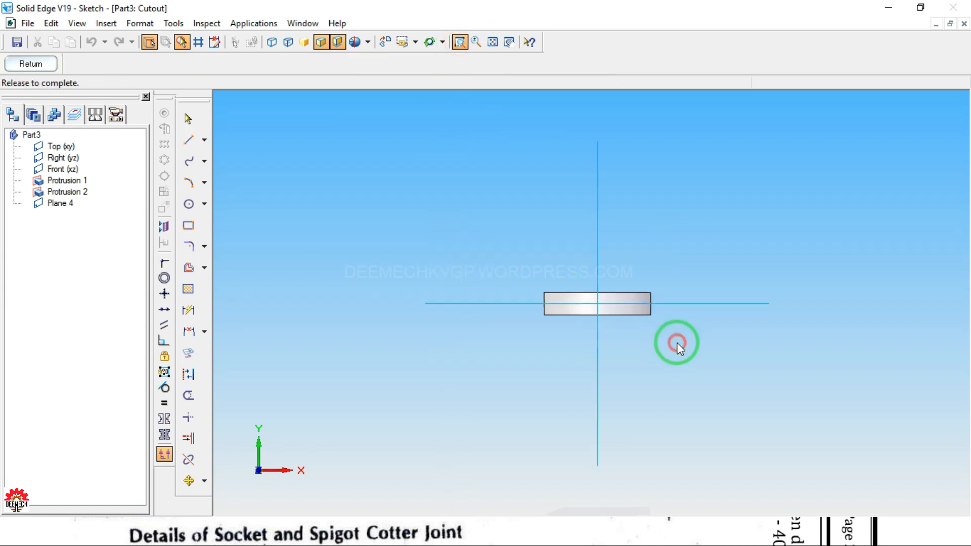
right_click(735, 244)
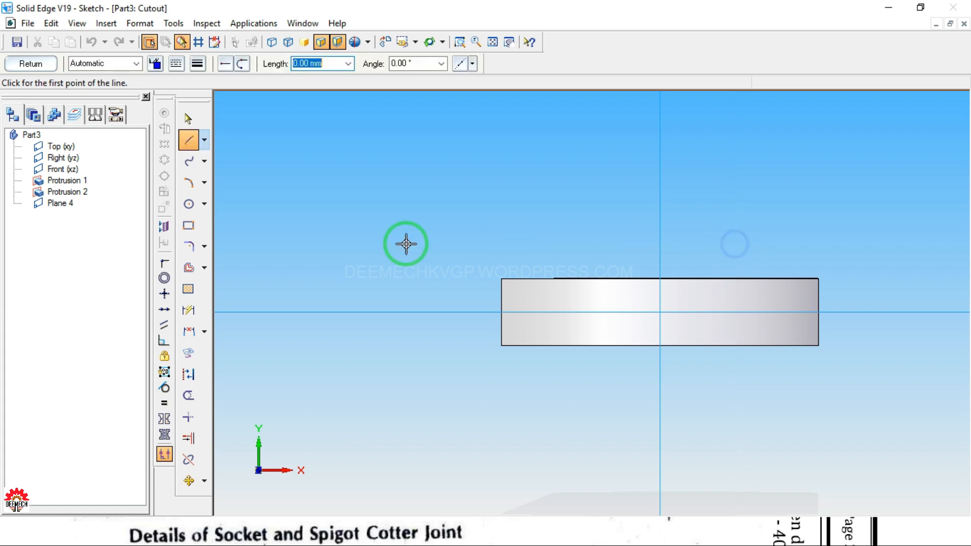
left_click(189, 227)
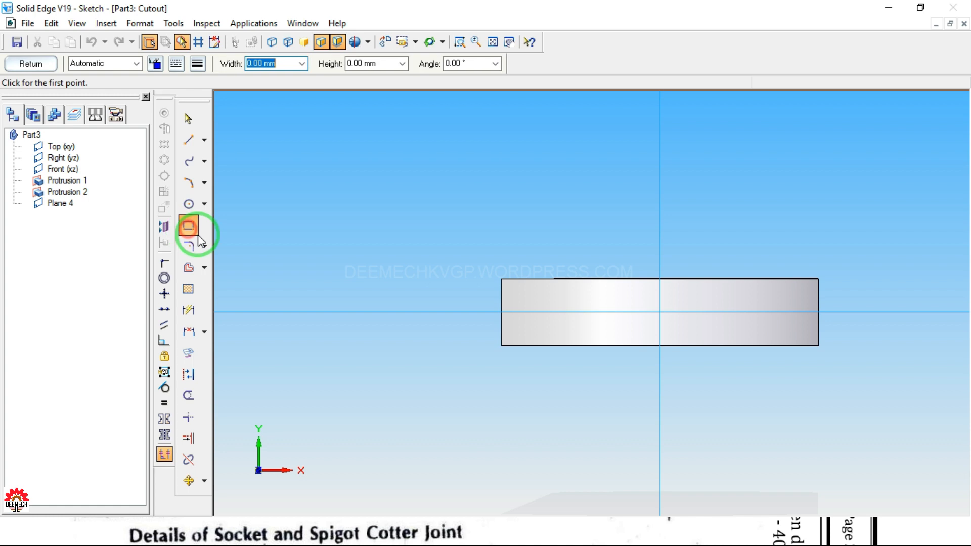
left_click_drag(470, 292, 855, 337)
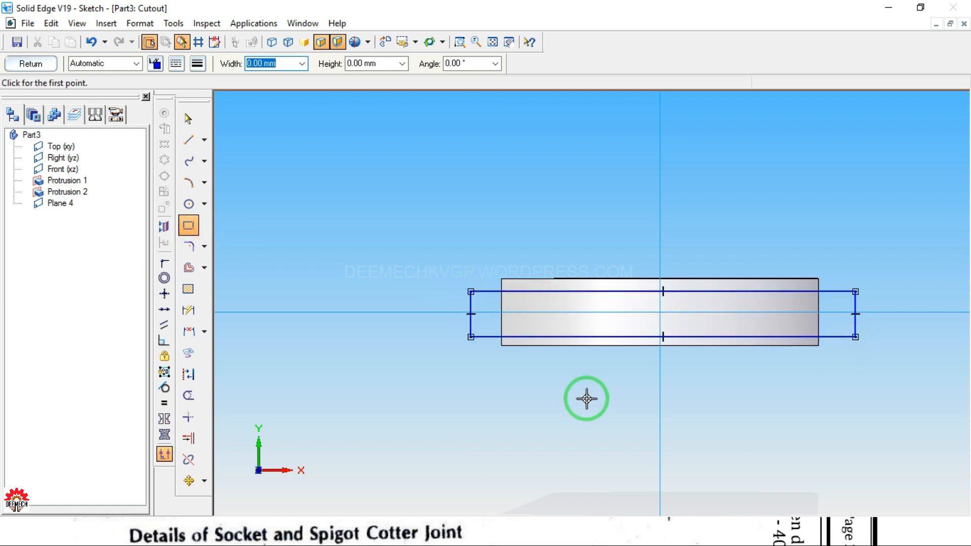
Connect the midpoint of the rectangle's short vertical edge to the horizontal reference plane line
left_click(164, 263)
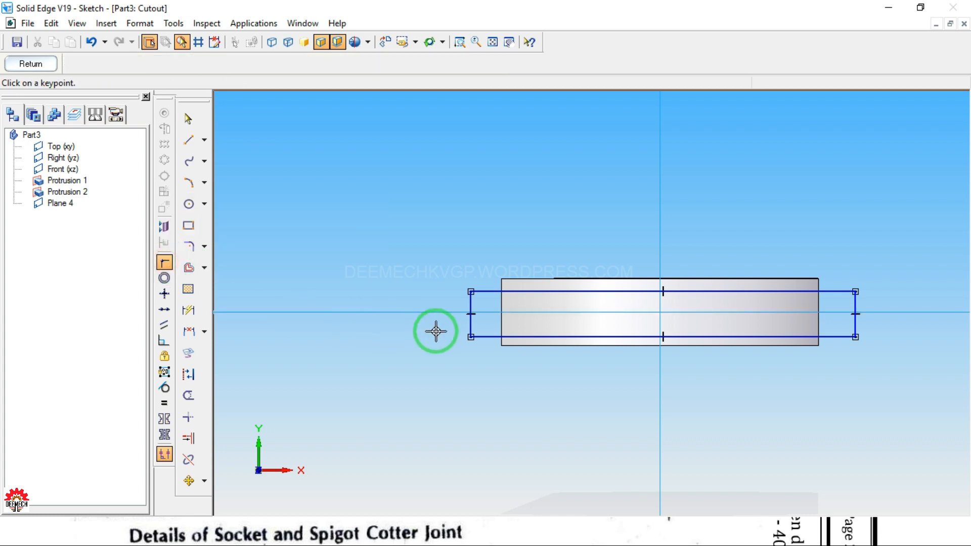
left_click(470, 314)
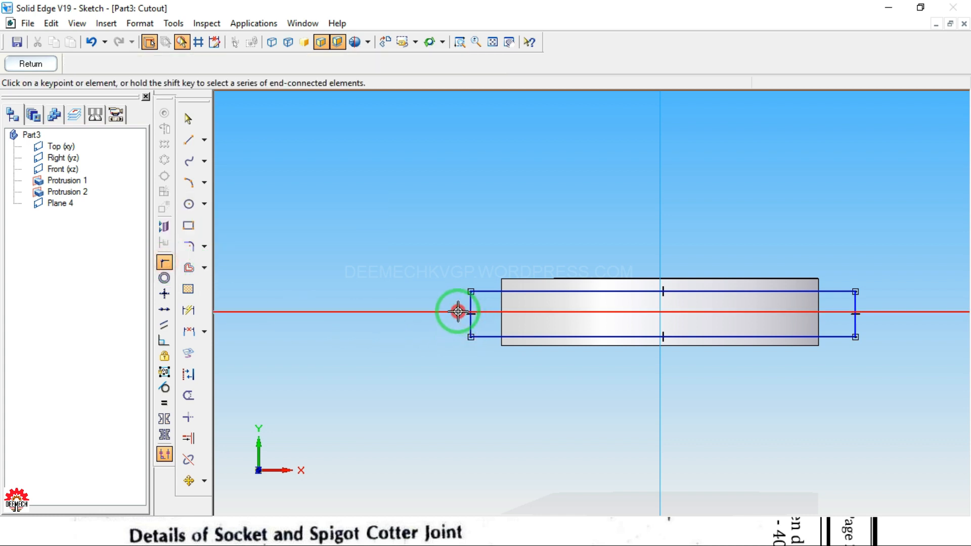
left_click(458, 312)
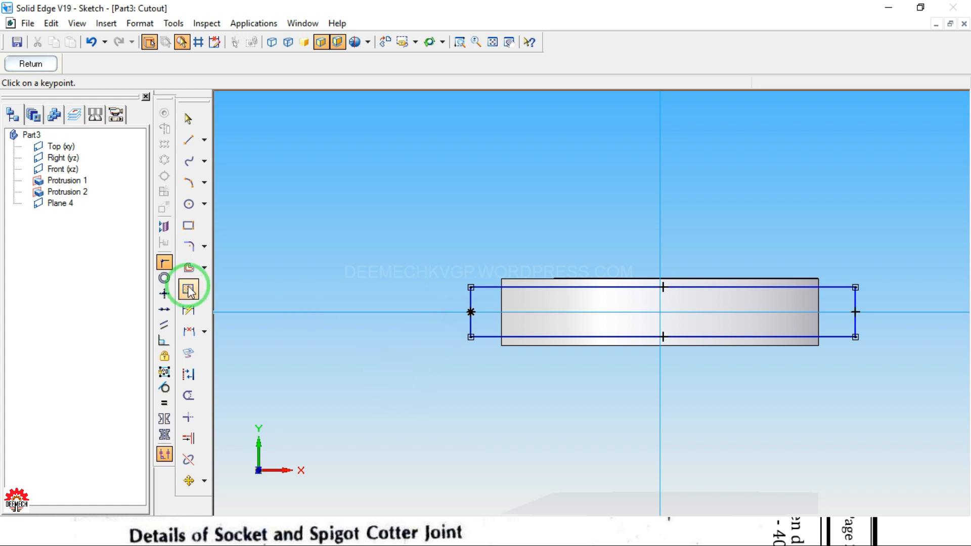
Dimension the rectangle's short vertical edge and set its height to 2.5 mm
left_click(190, 307)
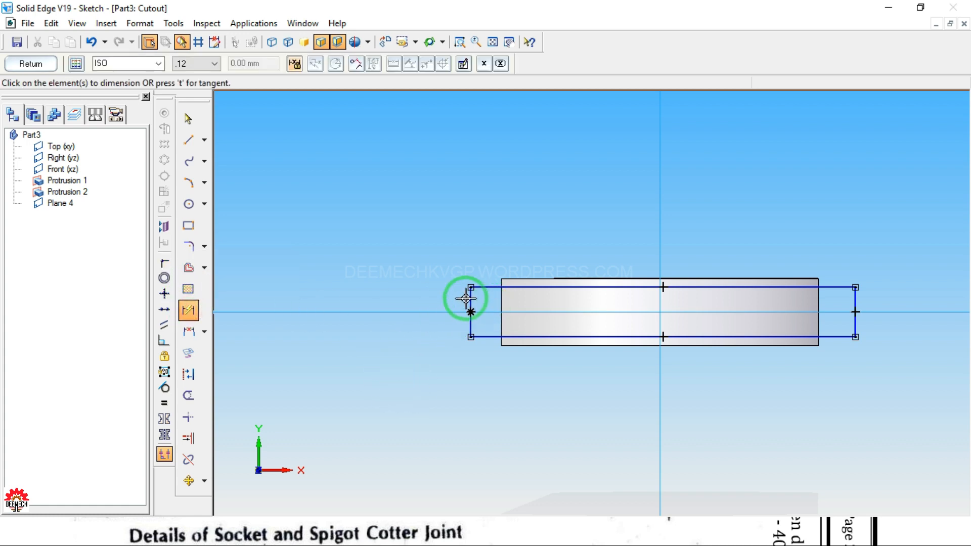
left_click(470, 303)
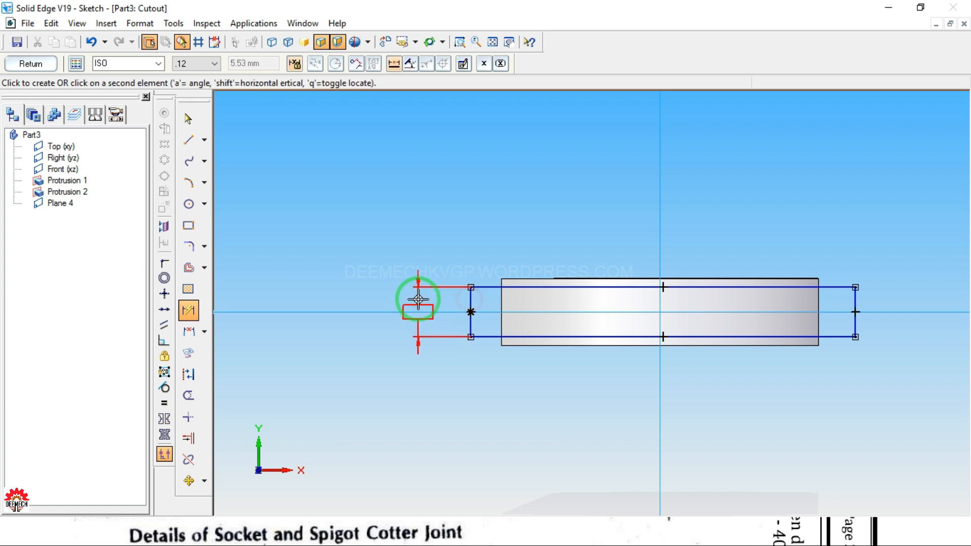
left_click(418, 299)
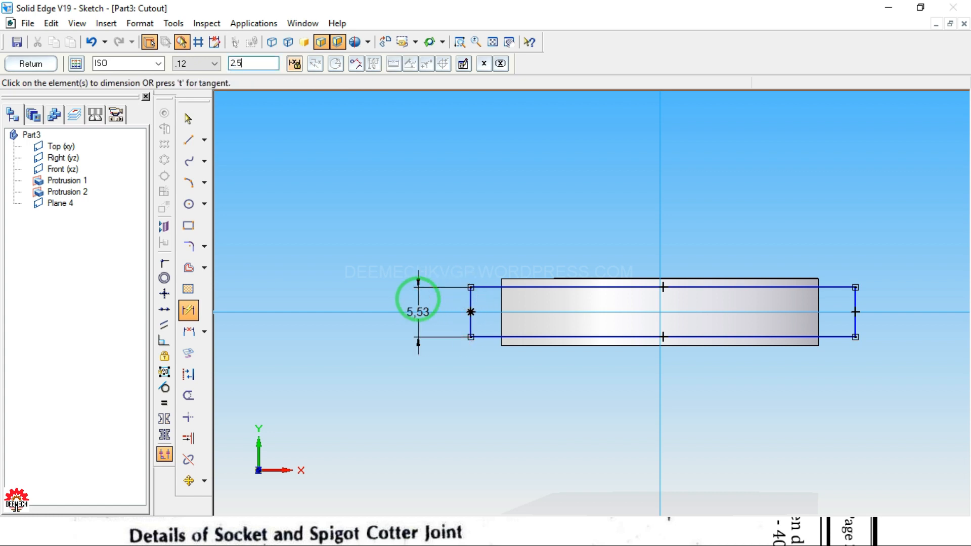
type("2.5")
key("Return")
Switch to the PDF drawing to examine the end view's recess radius and web thickness, and return to the Solid Edge sketch
key("alt+Tab")
left_click_drag(648, 471, 627, 409)
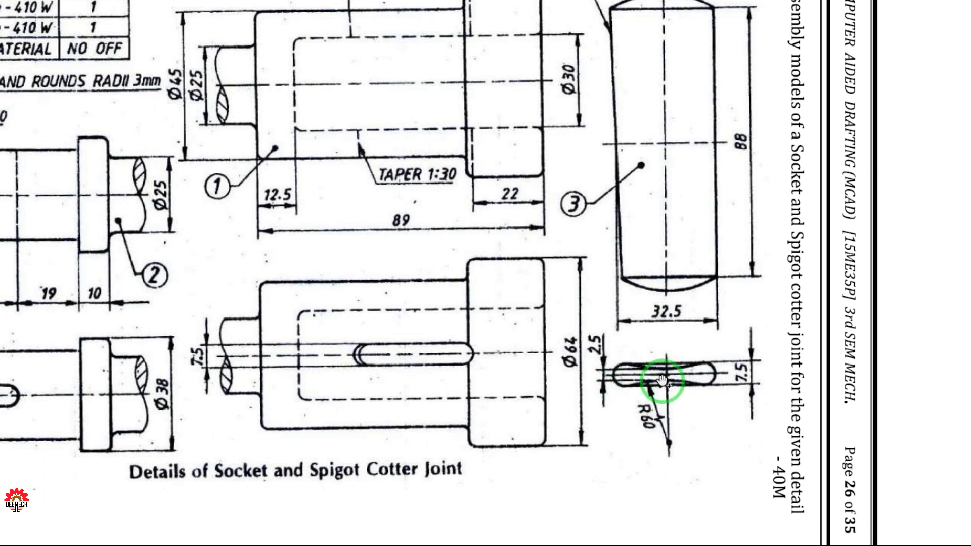
scroll(663, 380, "up", 3, "ctrl")
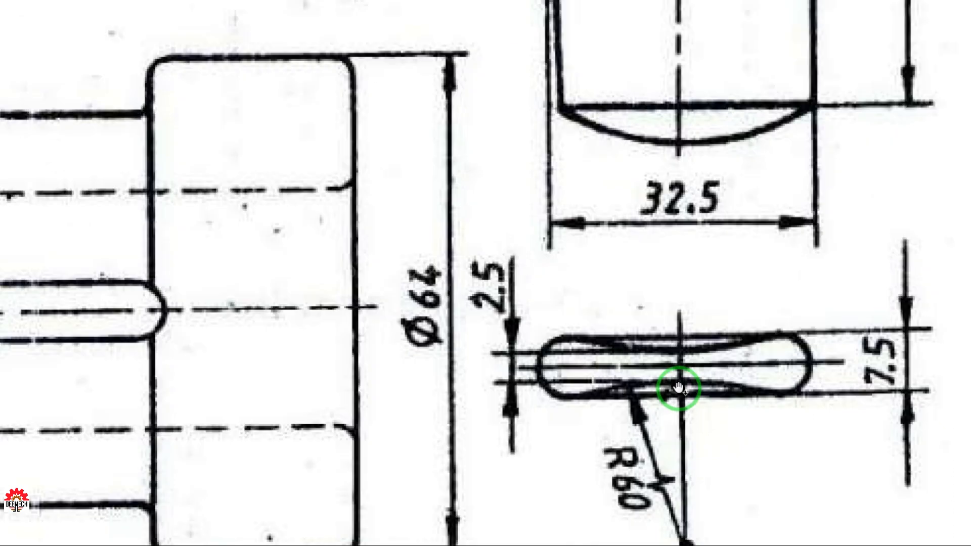
left_click_drag(679, 389, 619, 375)
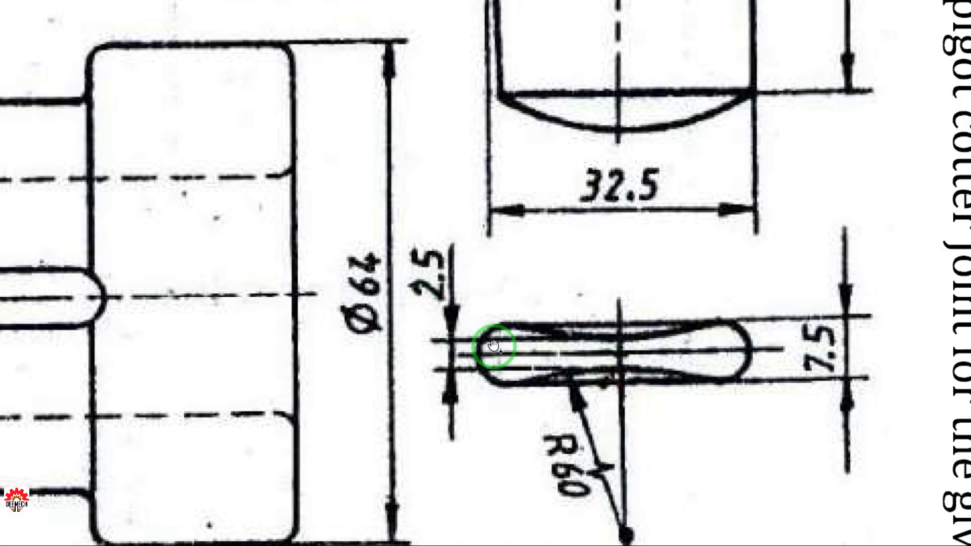
key("alt+Tab")
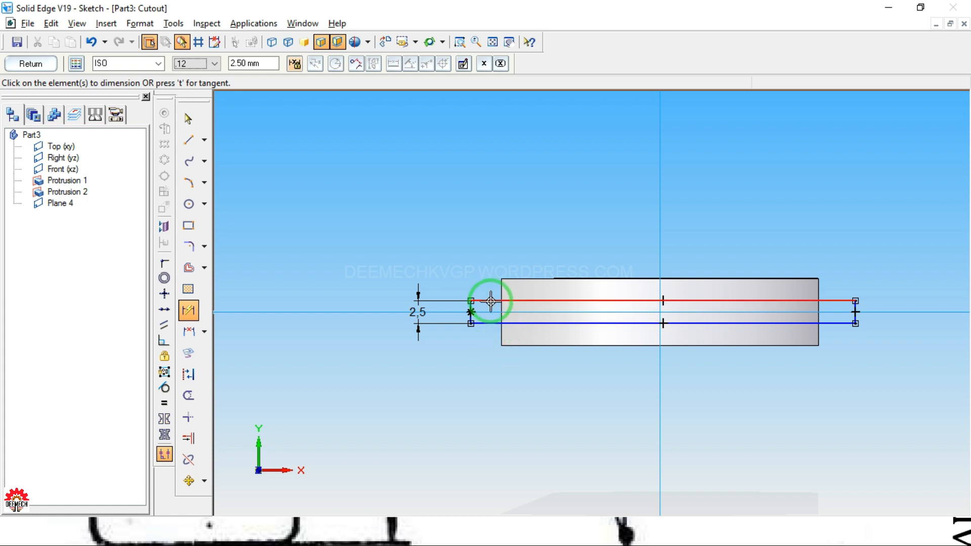
key("alt+Tab")
left_click_drag(652, 434, 568, 397)
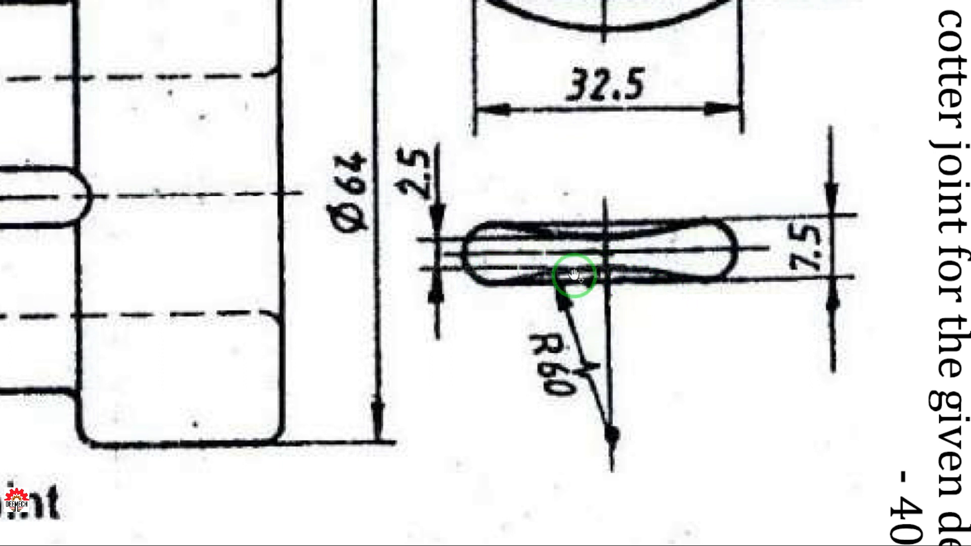
key("alt+Tab")
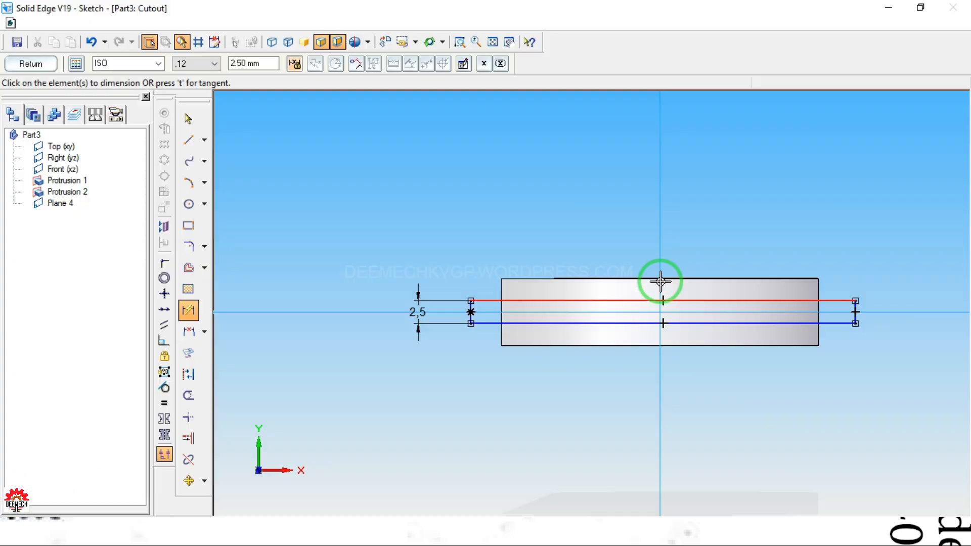
Draw a circle about 12 mm in diameter centred on the vertical axis below the cotter and make it tangent to the rectangle's lower edge
left_click(204, 204)
left_click(230, 207)
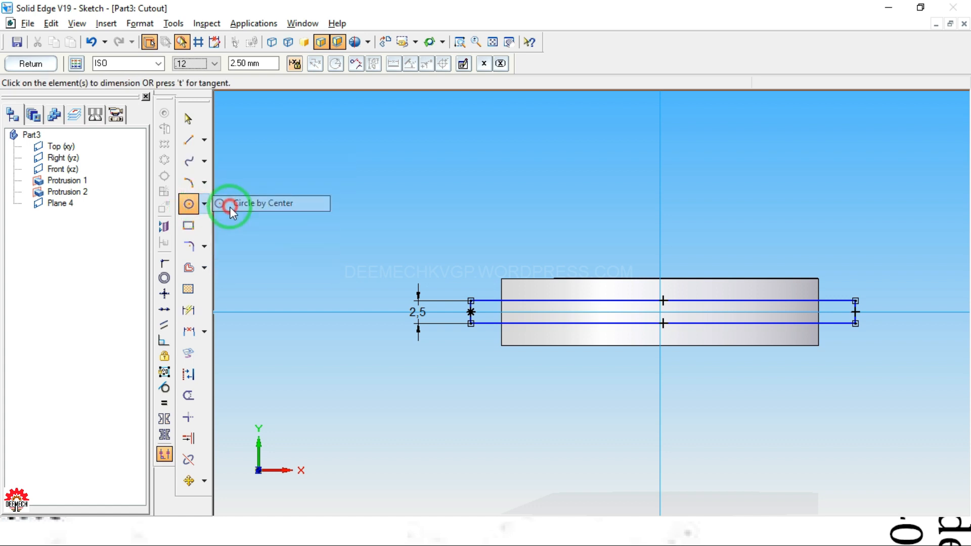
left_click(661, 431)
left_click(622, 393)
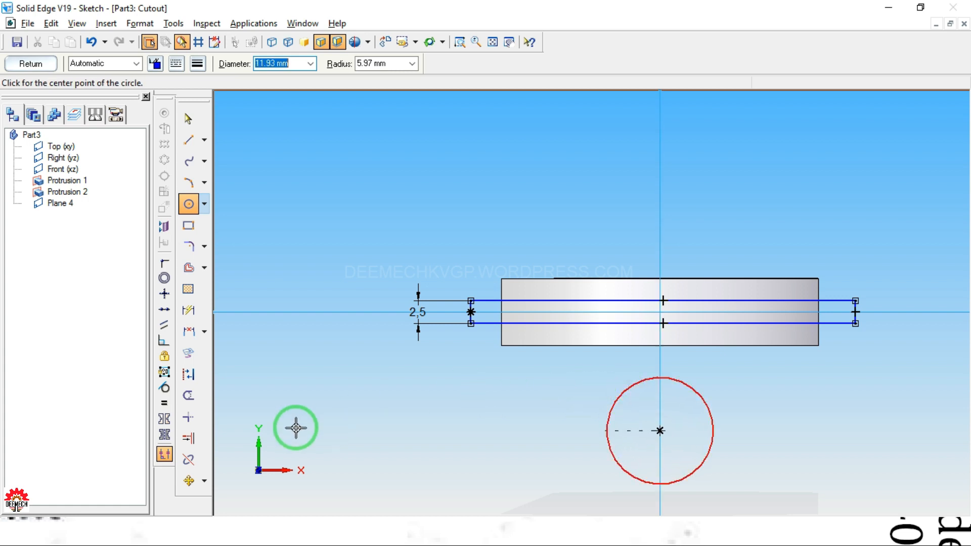
left_click(164, 388)
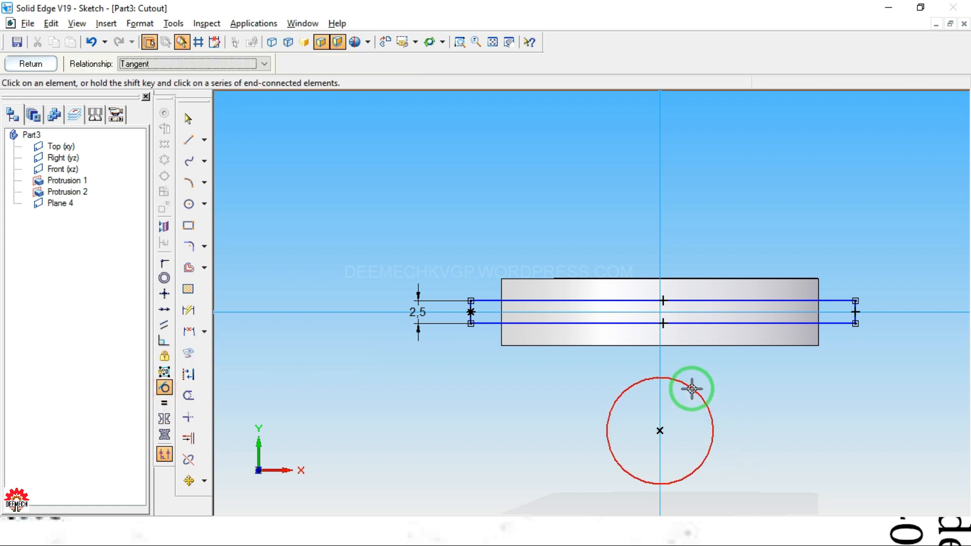
left_click(685, 322)
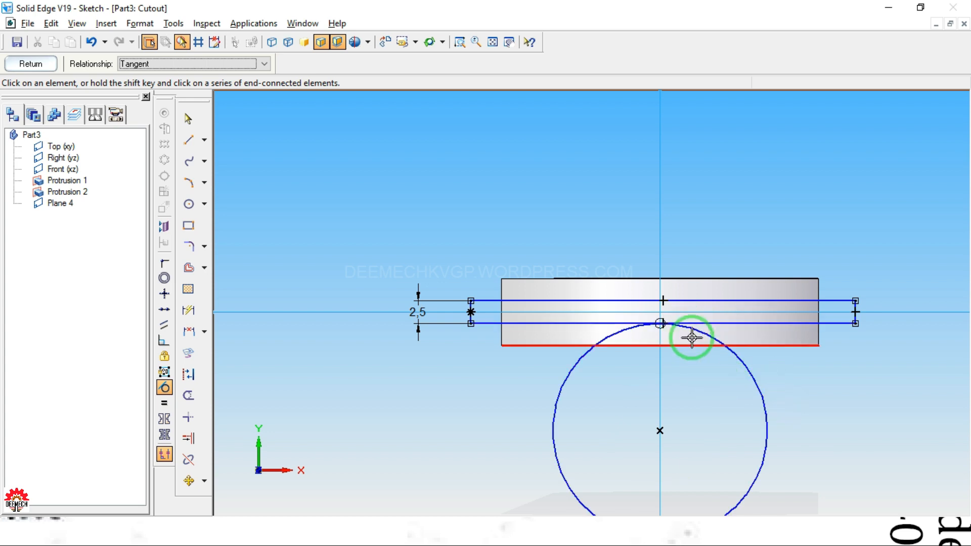
Dimension the circle's diameter and open the dimension value for editing
left_click(189, 311)
left_click(762, 400)
left_click(782, 389)
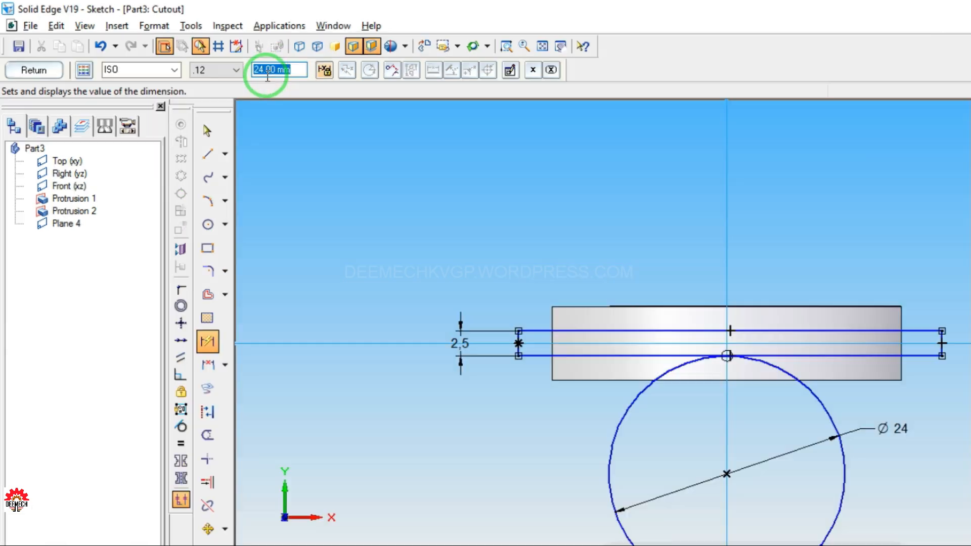
left_click(263, 64)
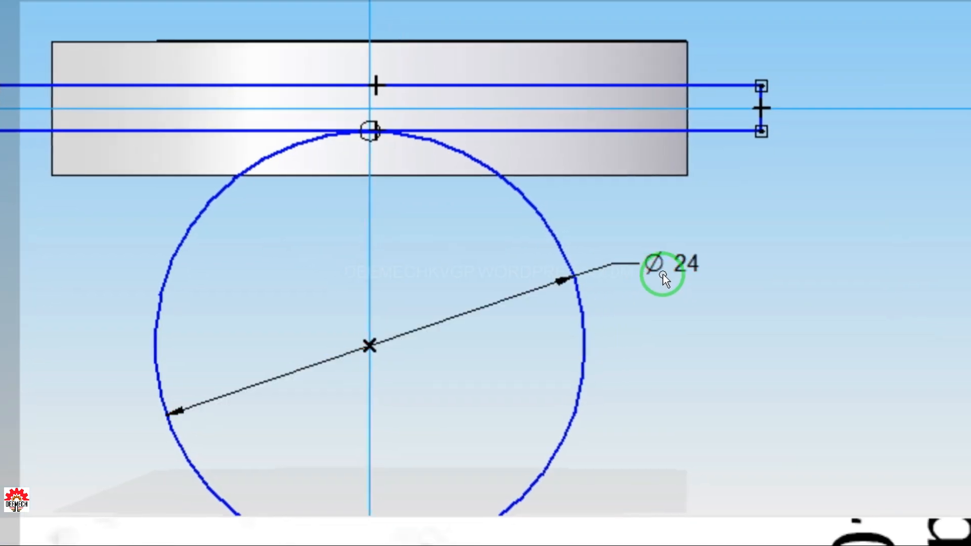
left_click(959, 422)
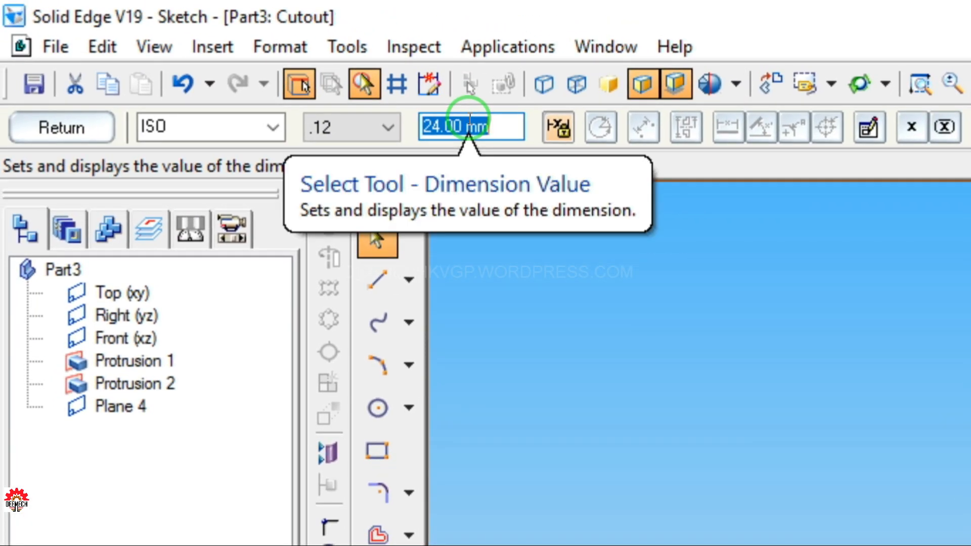
Set the sketched circle's diameter to 60*2 mm
type("60*2")
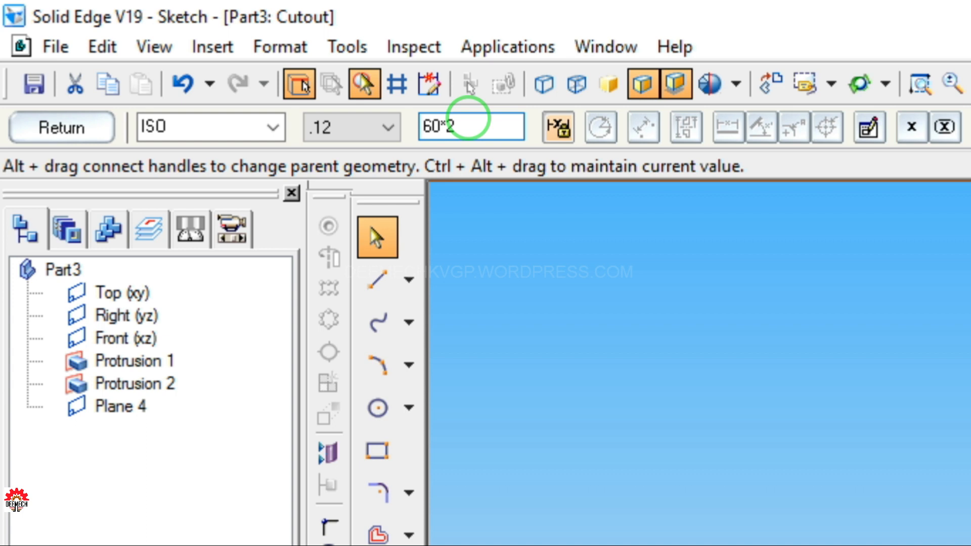
key("Return")
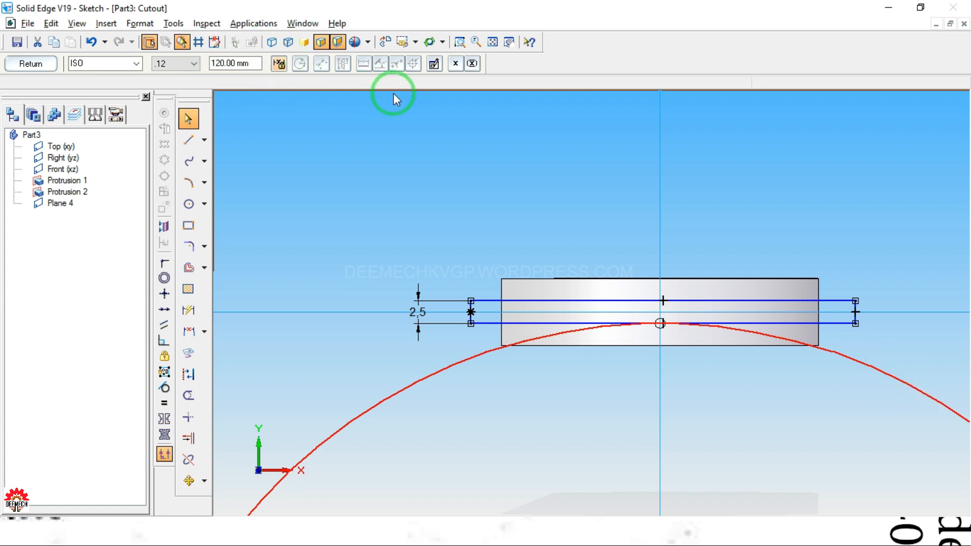
left_click(493, 42)
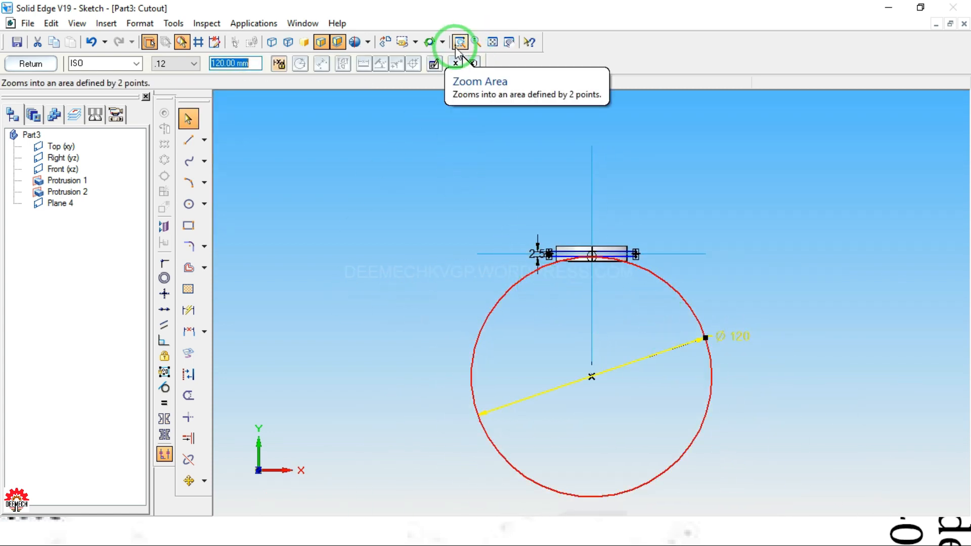
Delete the construction rectangle across the part together with its 2.5 mm dimension, keeping the large circle
left_click(459, 43)
left_click_drag(476, 215, 767, 398)
key("Escape")
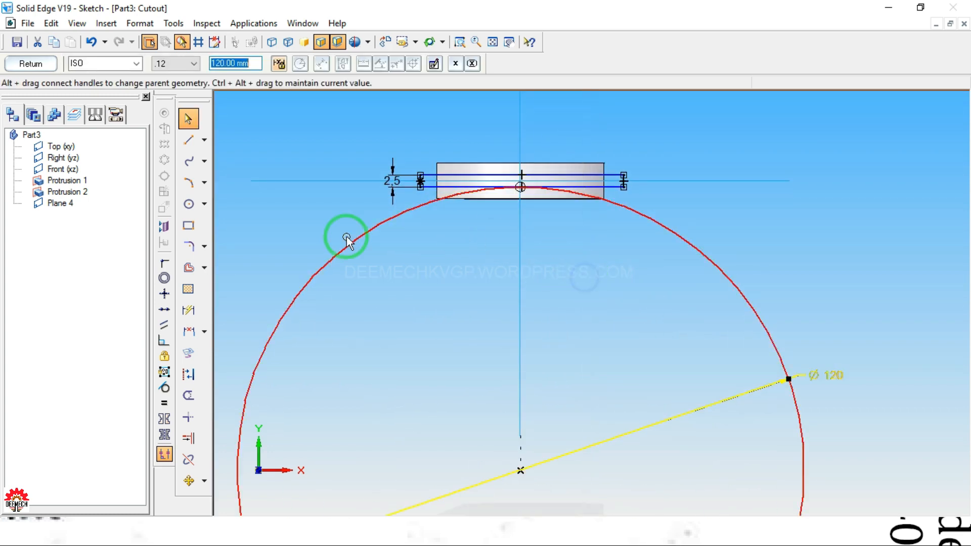
left_click(188, 121)
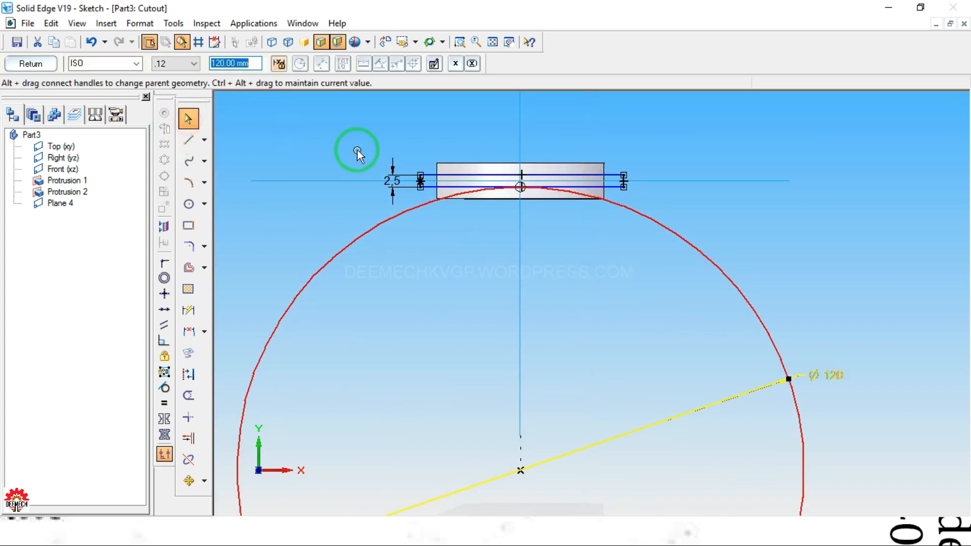
left_click_drag(374, 143, 649, 223)
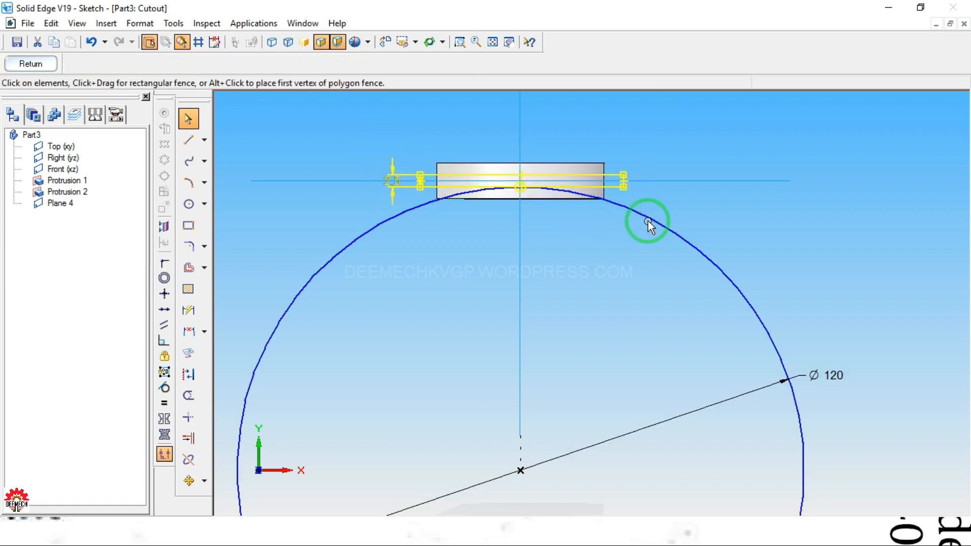
key("Escape")
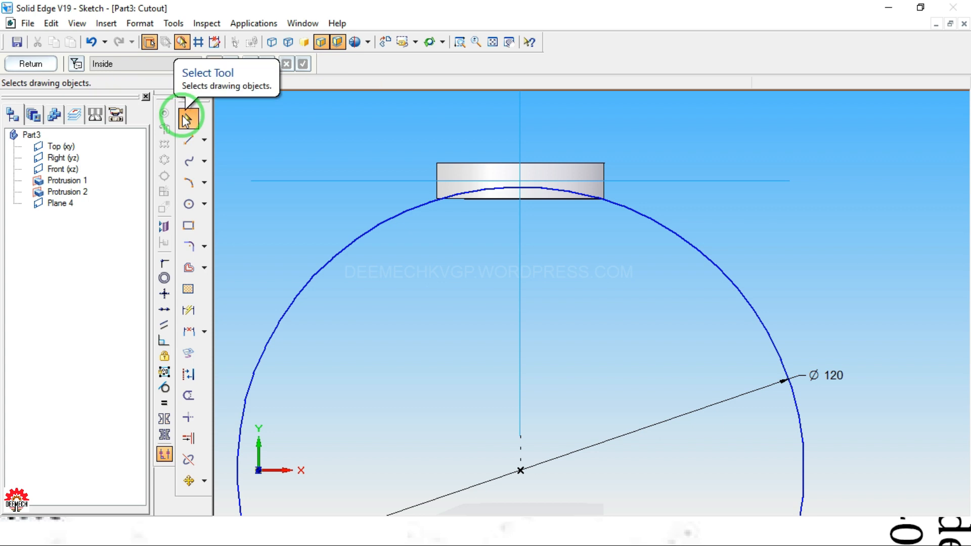
Mirror the 120 mm circle about the horizontal reference line, keeping the original
left_click(205, 481)
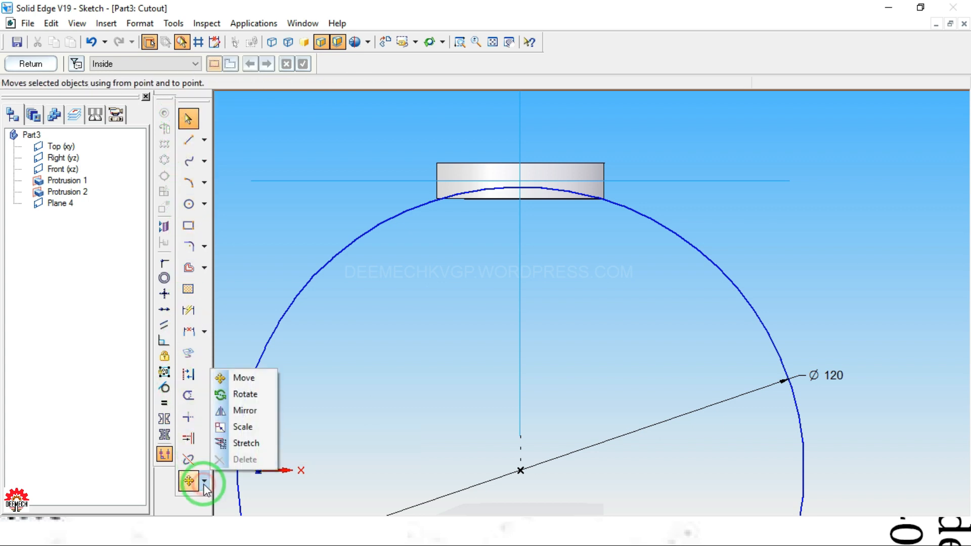
left_click(242, 410)
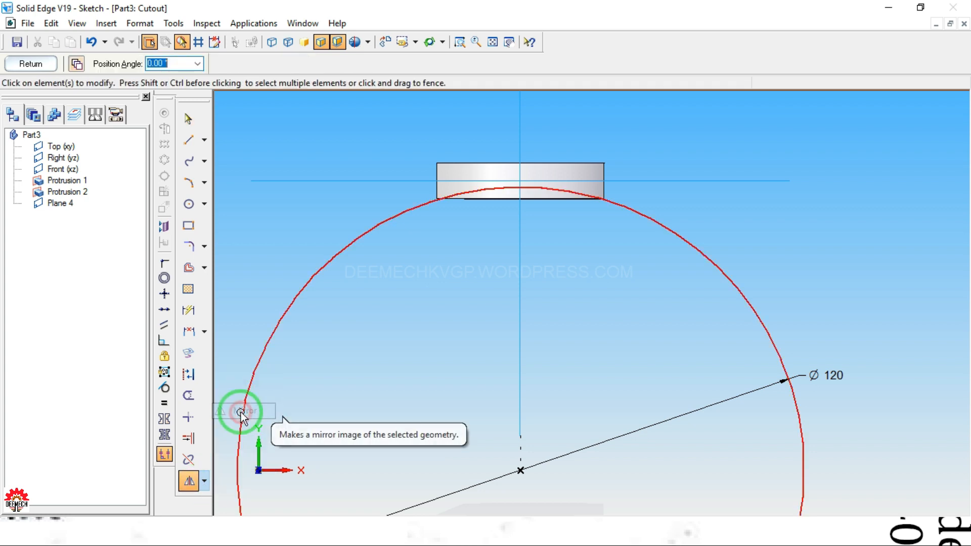
left_click(354, 244)
right_click(356, 243)
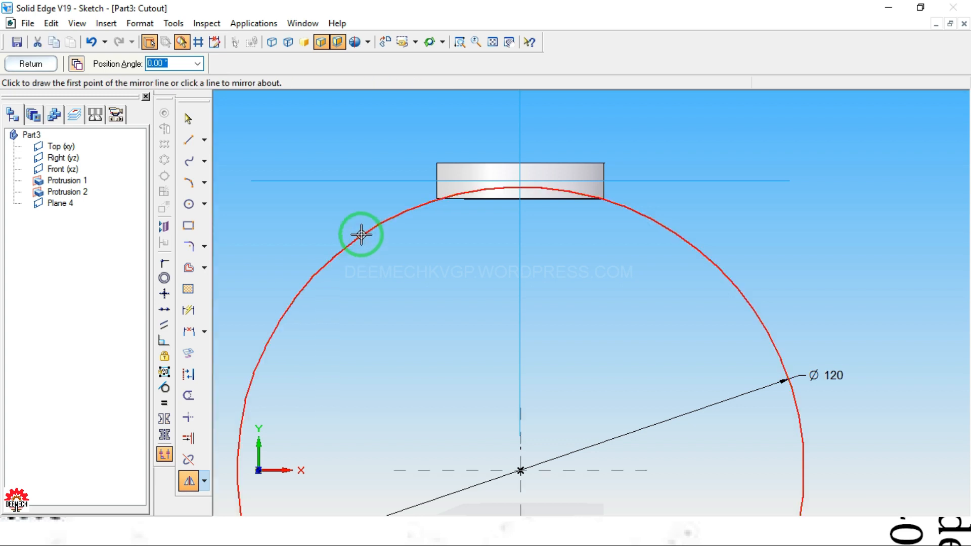
left_click(387, 180)
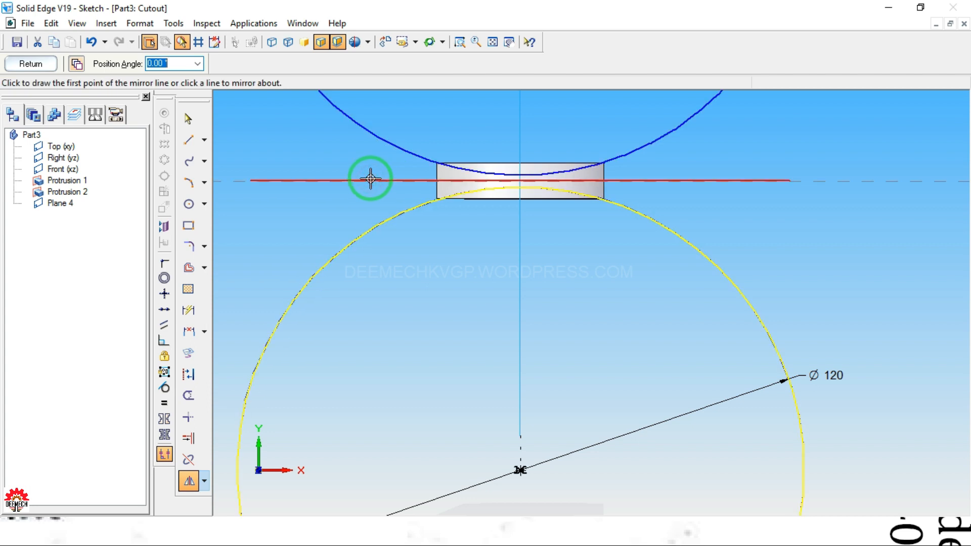
left_click(491, 43)
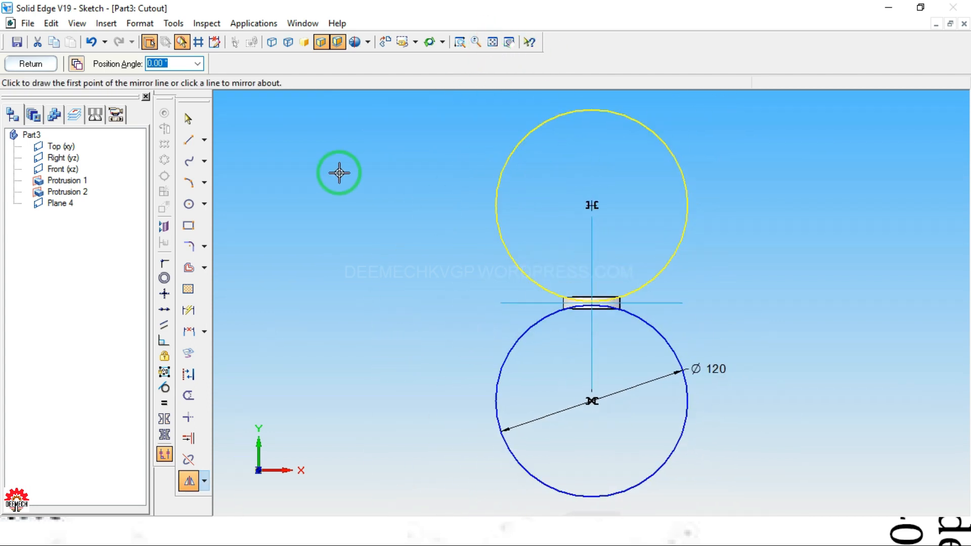
Close the two-circle sketch, complete the cutout through the part and exit the Cutout command
left_click(31, 63)
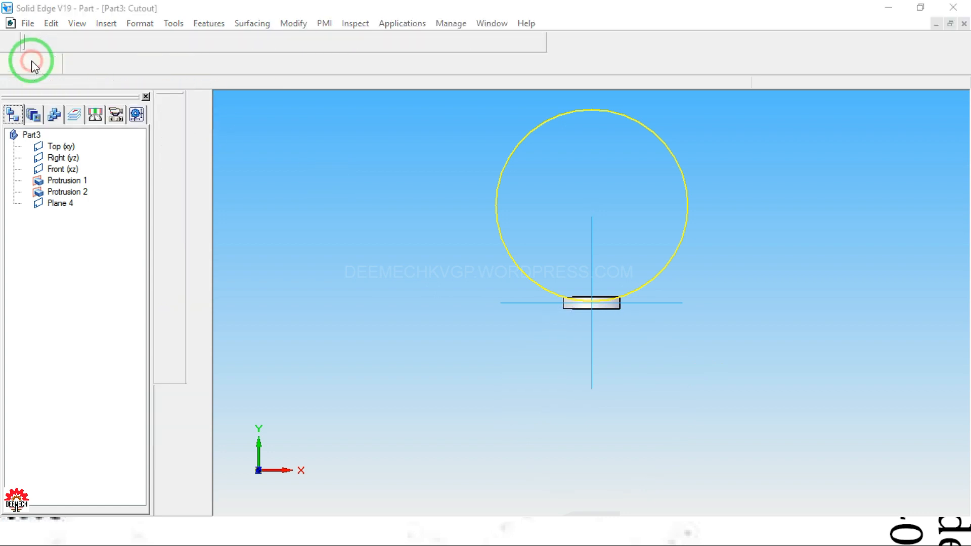
left_click(332, 106)
left_click(128, 63)
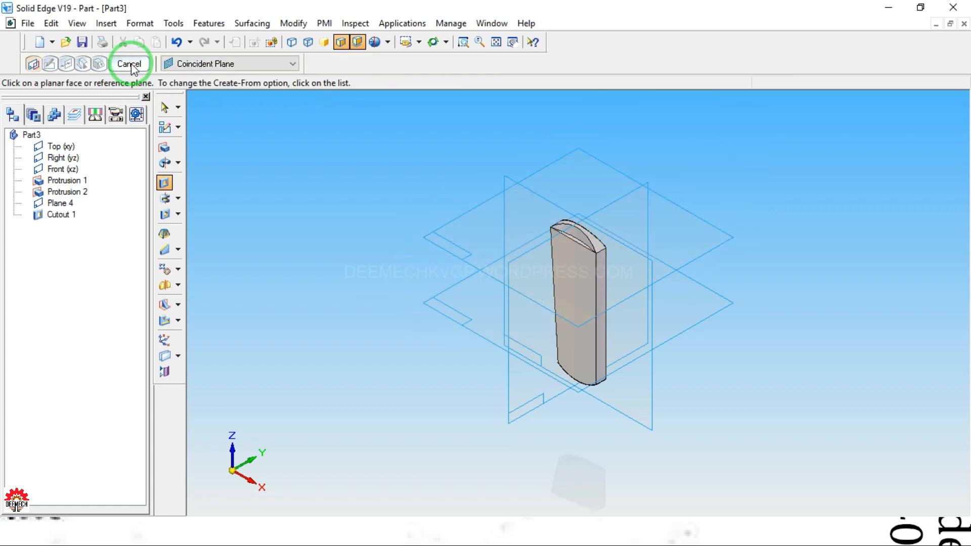
left_click(131, 64)
Examine the concave cuts on the part from above and from the sides, returning to the iso view
left_click(466, 43)
left_click_drag(457, 171, 497, 232)
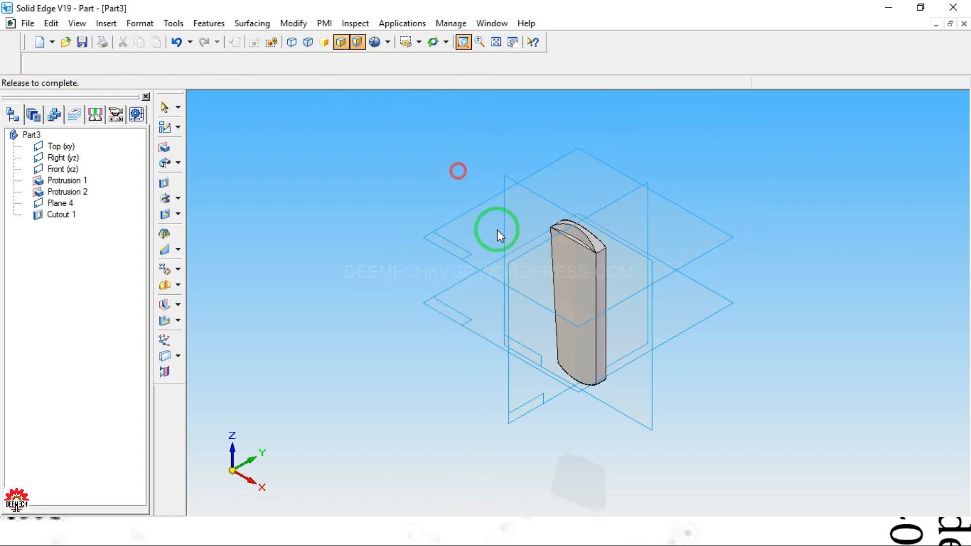
middle_click_drag(900, 180, 815, 237)
middle_click_drag(748, 308, 784, 342)
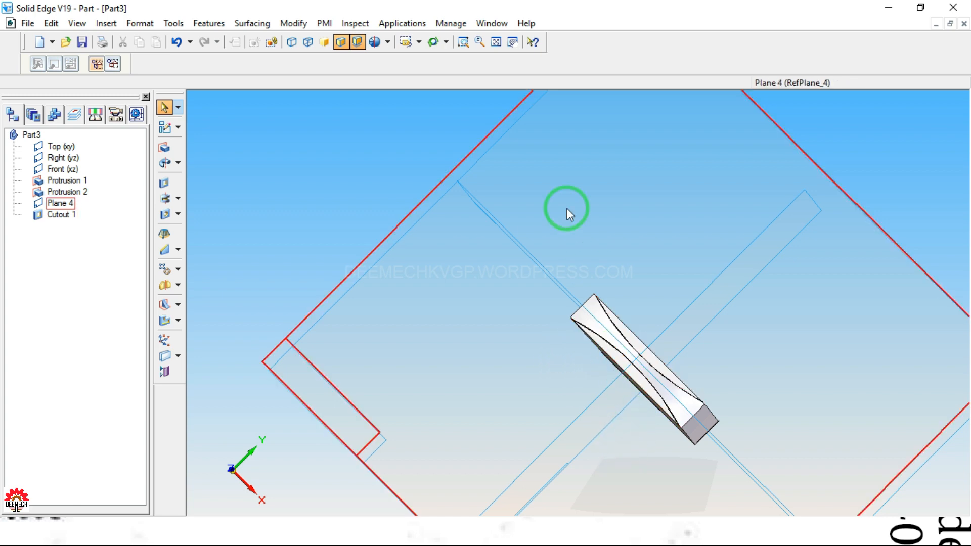
left_click(418, 42)
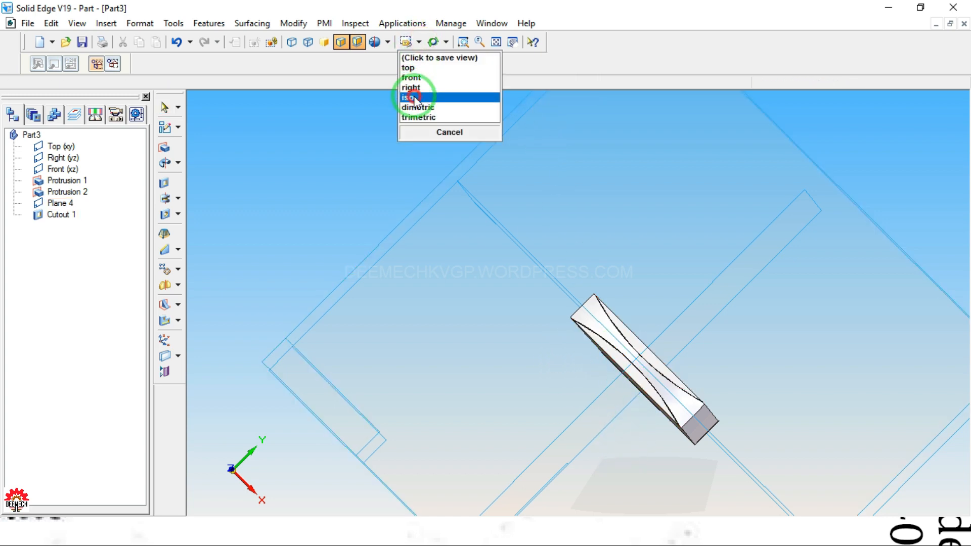
left_click(411, 97)
left_click(497, 43)
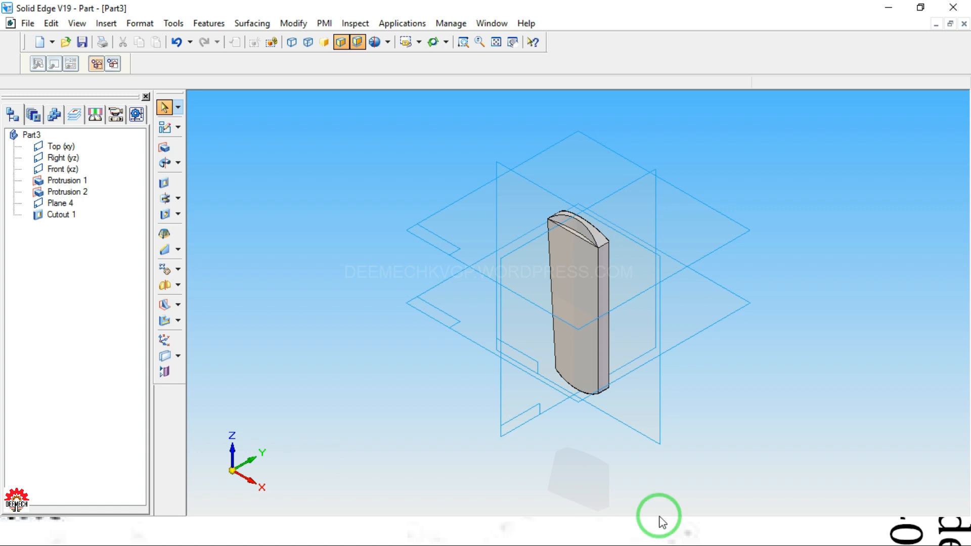
middle_click_drag(746, 444, 779, 360)
left_click(418, 42)
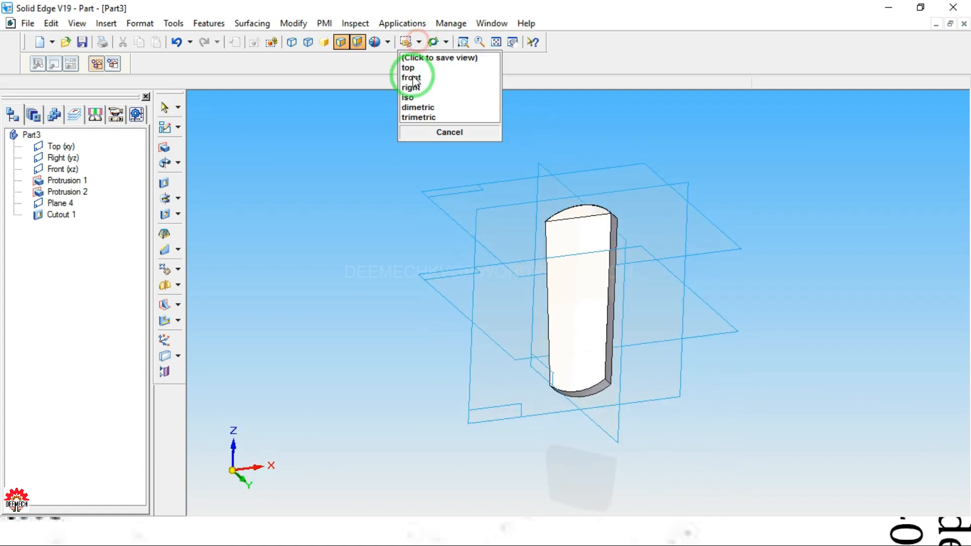
left_click(406, 98)
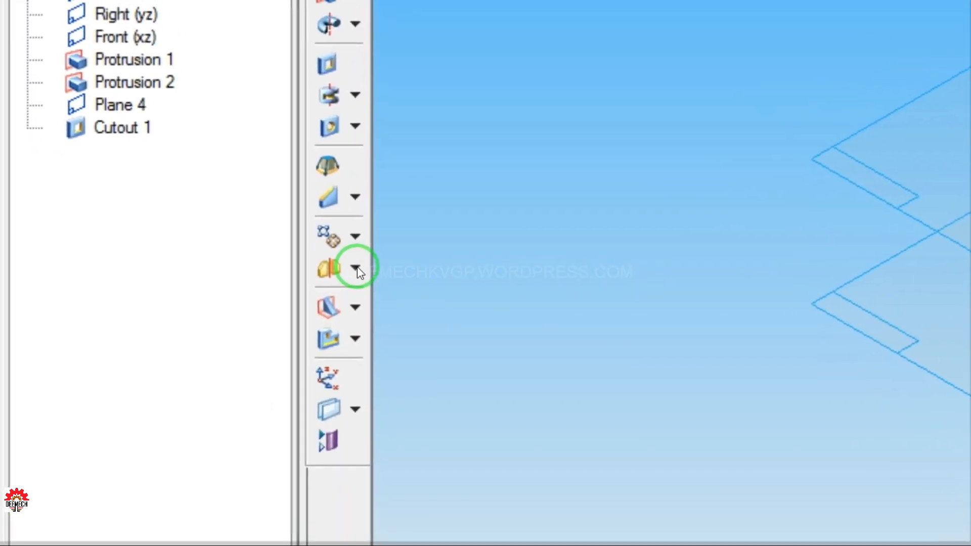
Mirror Cutout 1 about the Top (xy) plane with Mirror Copy Feature, using the Smart option
left_click(357, 268)
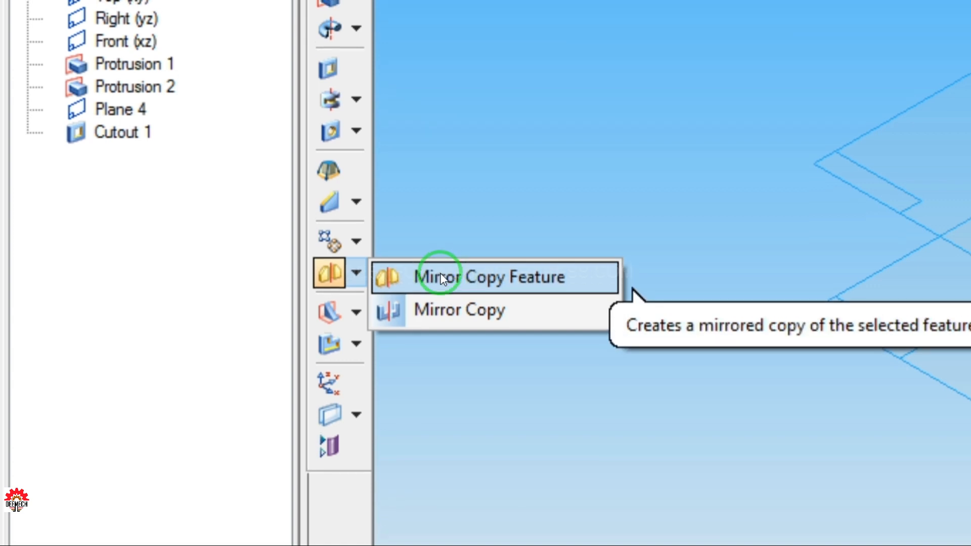
left_click(440, 277)
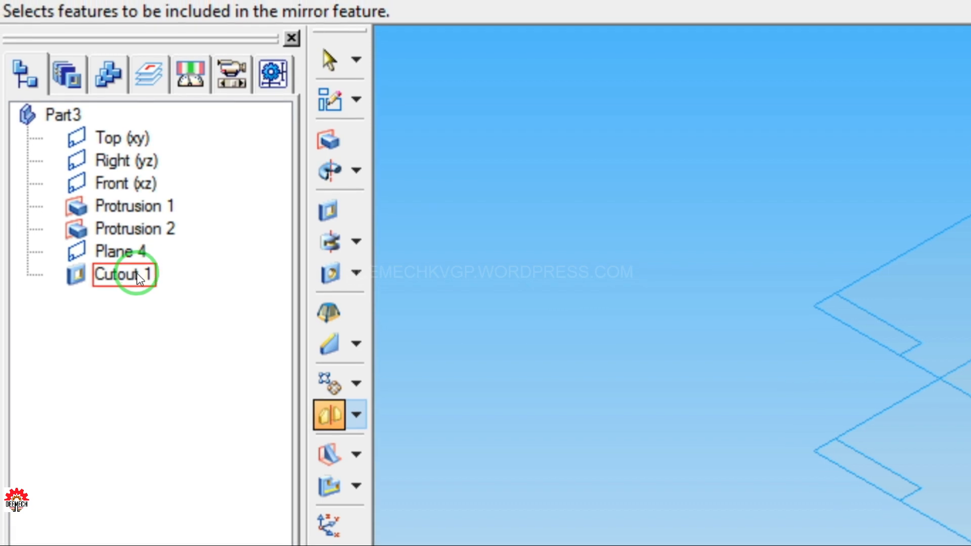
left_click(137, 275)
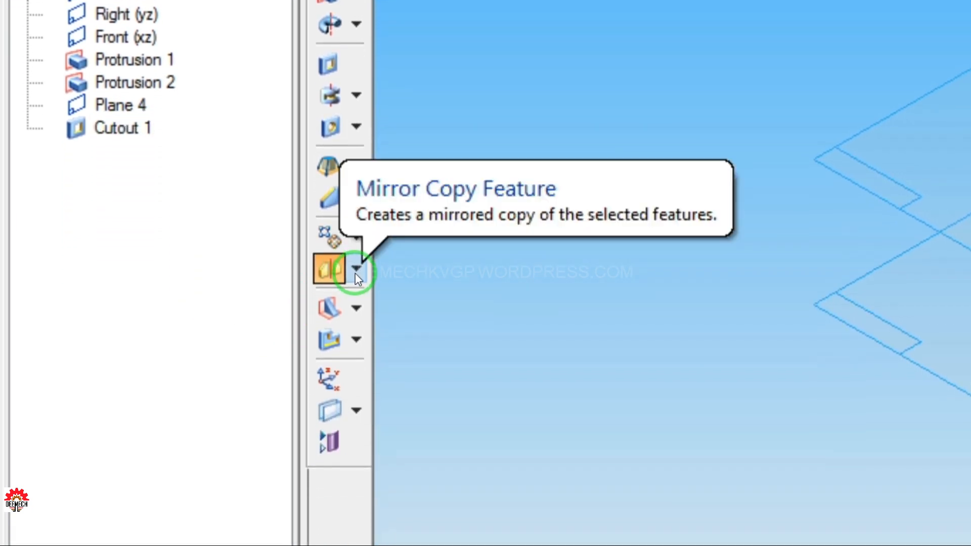
left_click(356, 396)
left_click(480, 268)
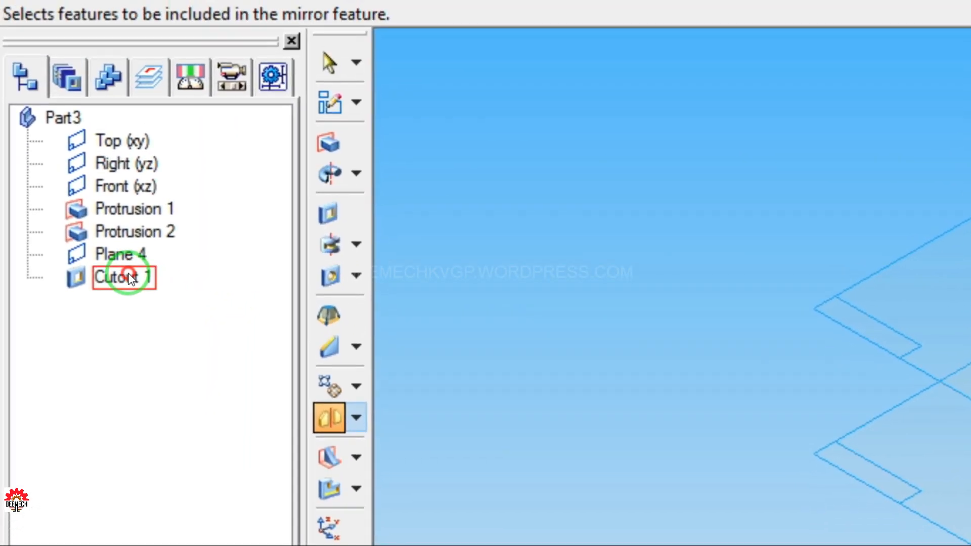
left_click(129, 277)
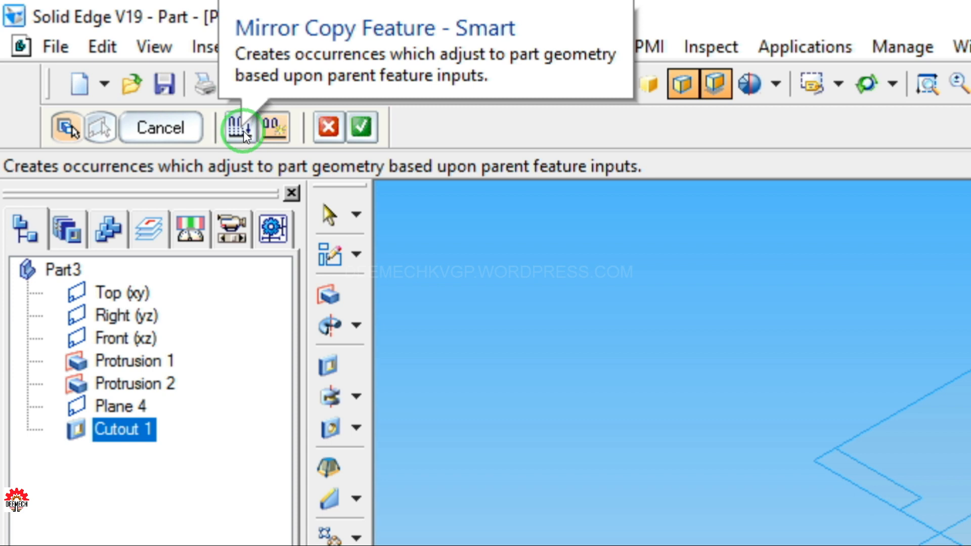
left_click(244, 132)
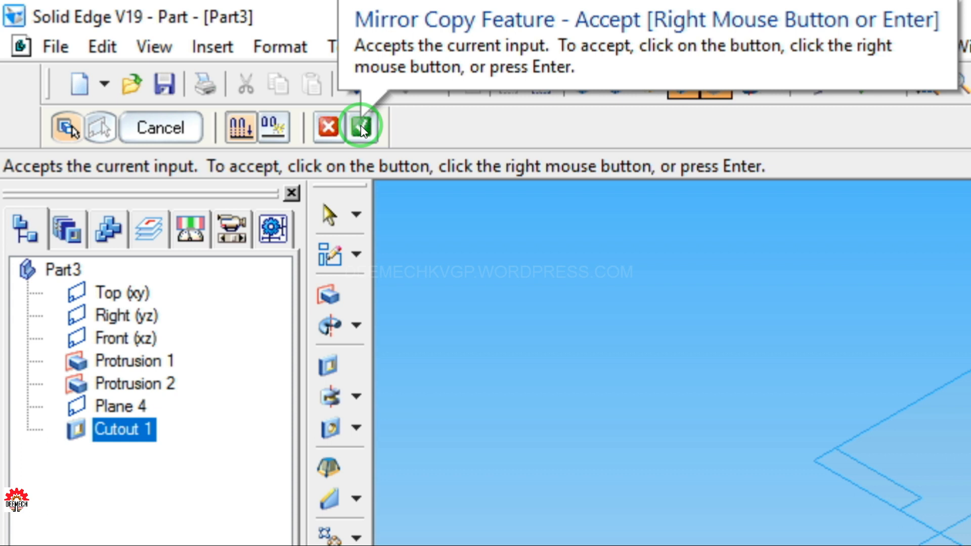
left_click(360, 126)
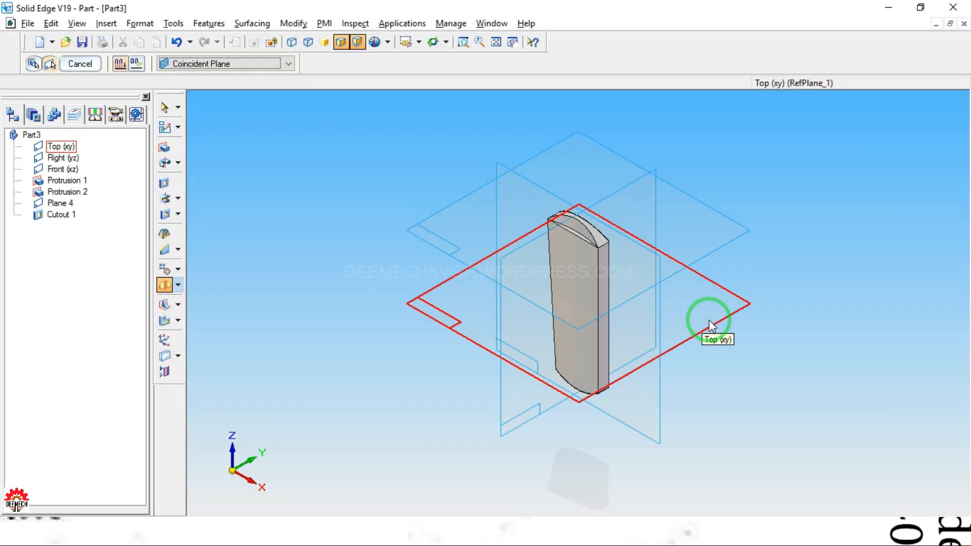
left_click(709, 320)
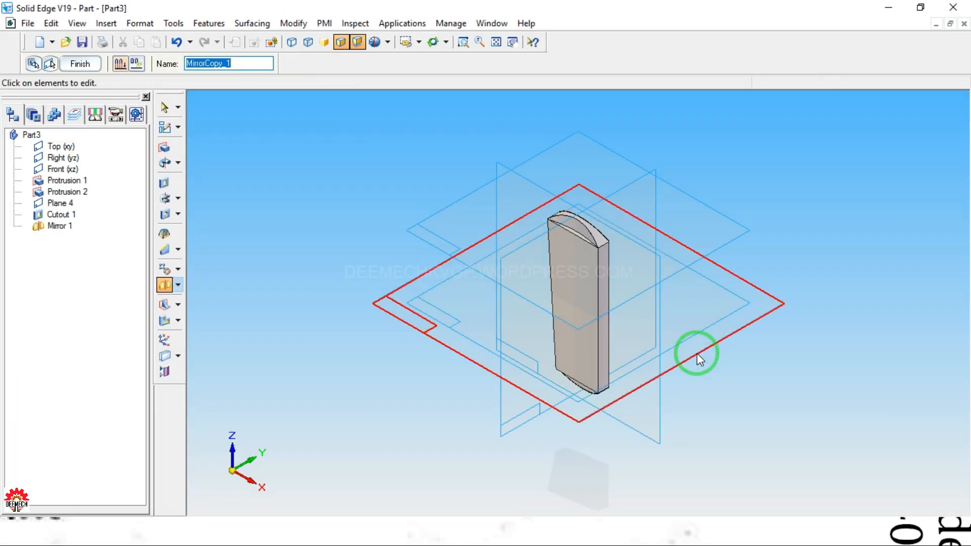
middle_click_drag(724, 439, 591, 347)
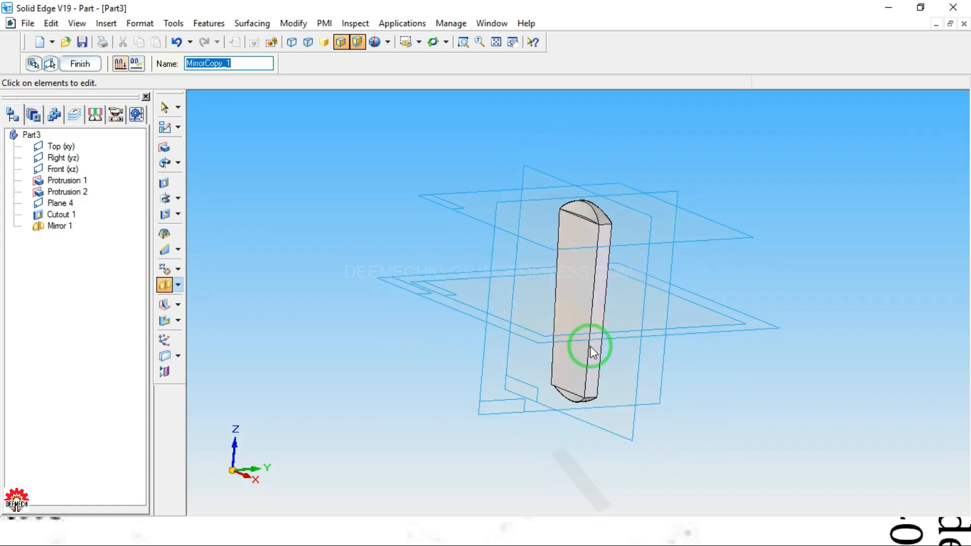
left_click(86, 64)
Restore the fitted iso view and check the cotter's shape against the Socket and Spigot Cotter Joint reference drawing
left_click(420, 43)
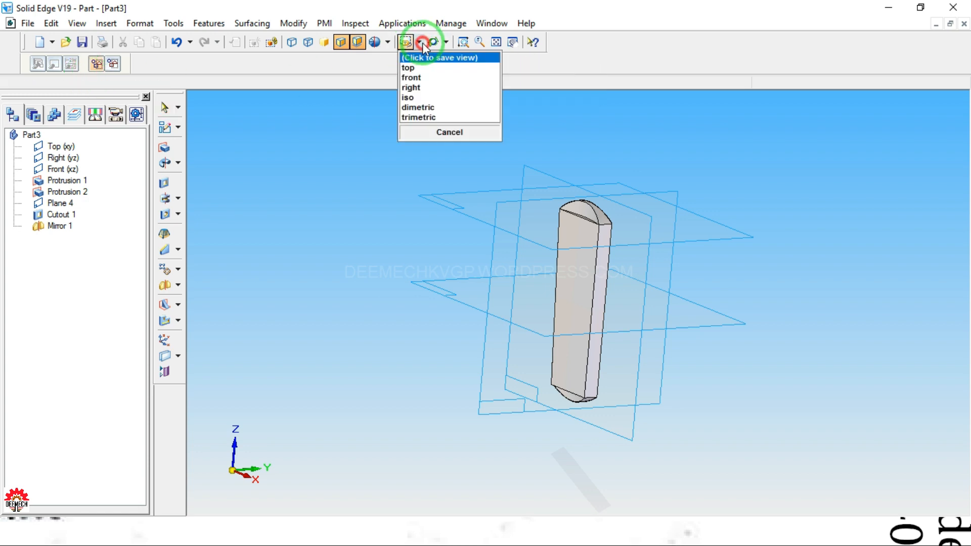
left_click(413, 101)
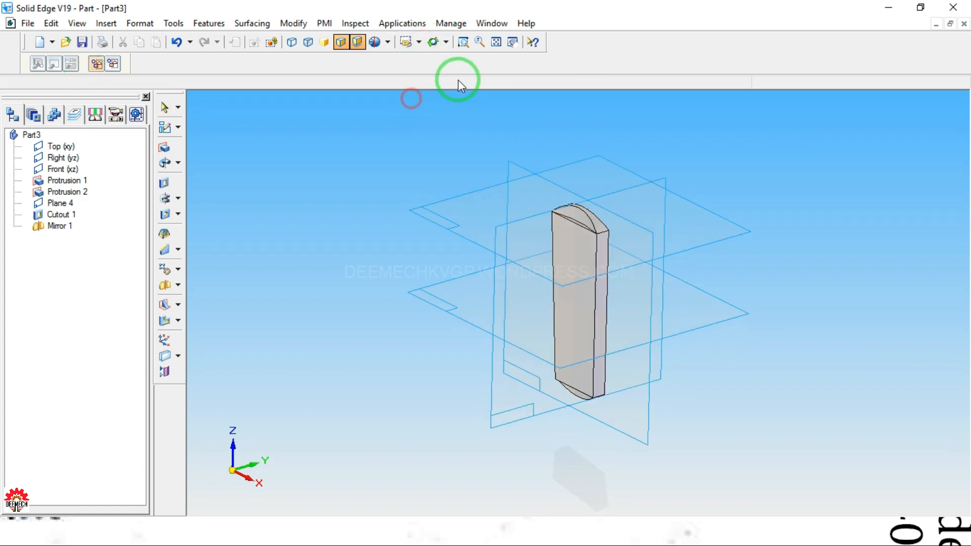
left_click(496, 43)
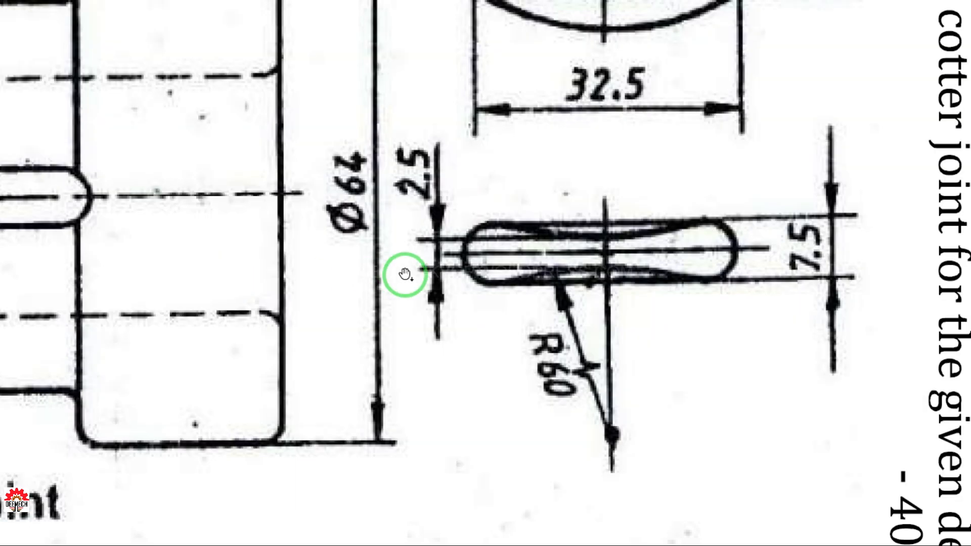
mouse_move(485, 205)
left_mouse_down()
mouse_move(457, 307)
mouse_move(456, 427)
mouse_move(477, 325)
left_mouse_up()
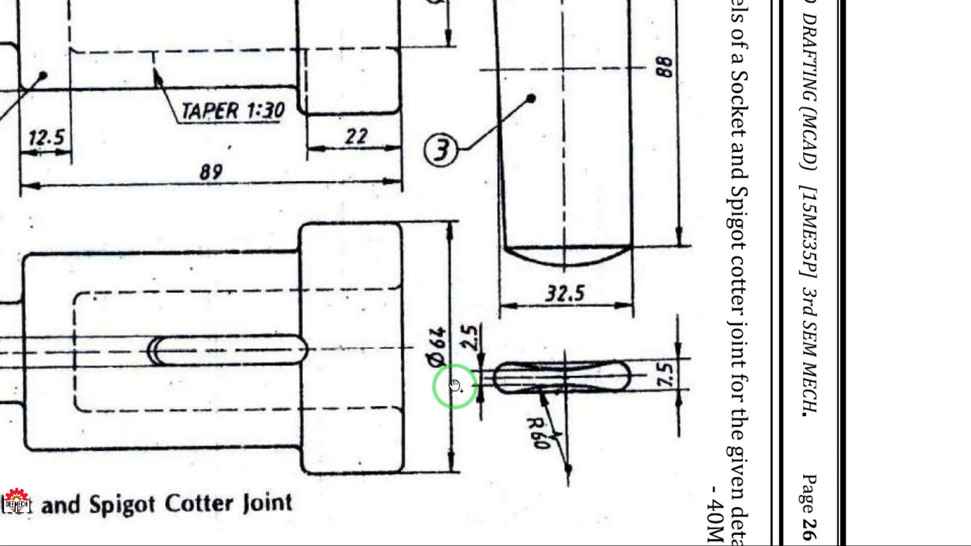
scroll(506, 349, "down", 1, "ctrl")
left_click_drag(625, 361, 556, 392)
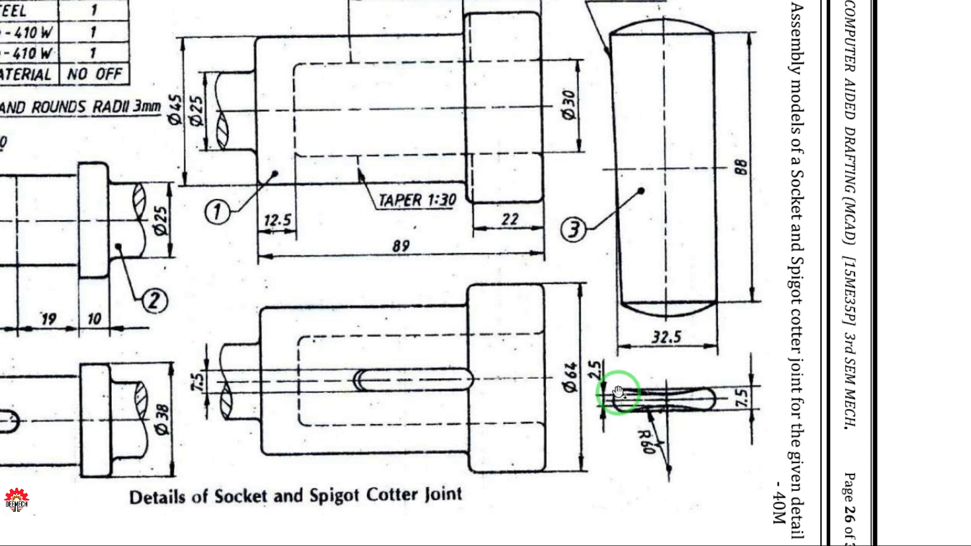
key("alt+Tab")
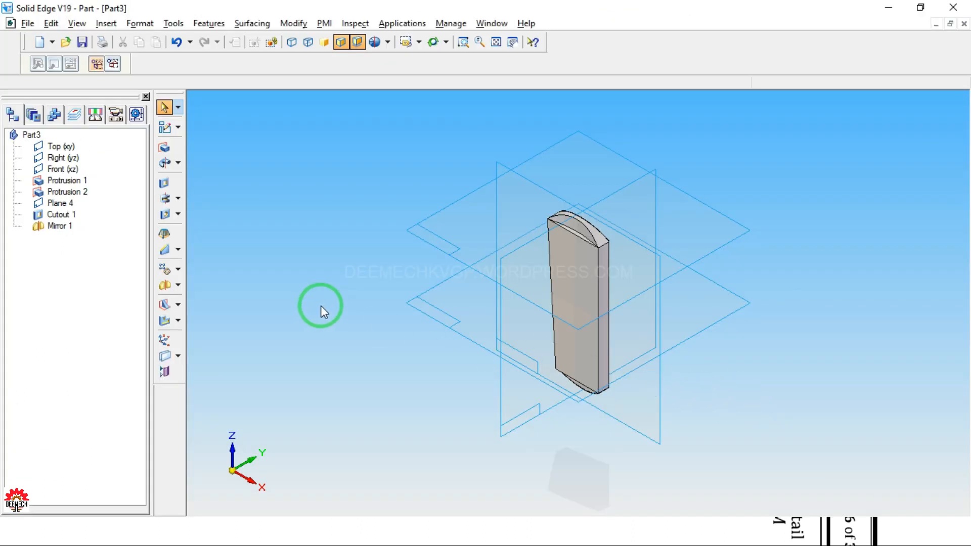
Show the cotter in wireframe with hidden edges and round its four long vertical edges with a 3.75 mm radius
left_click(308, 42)
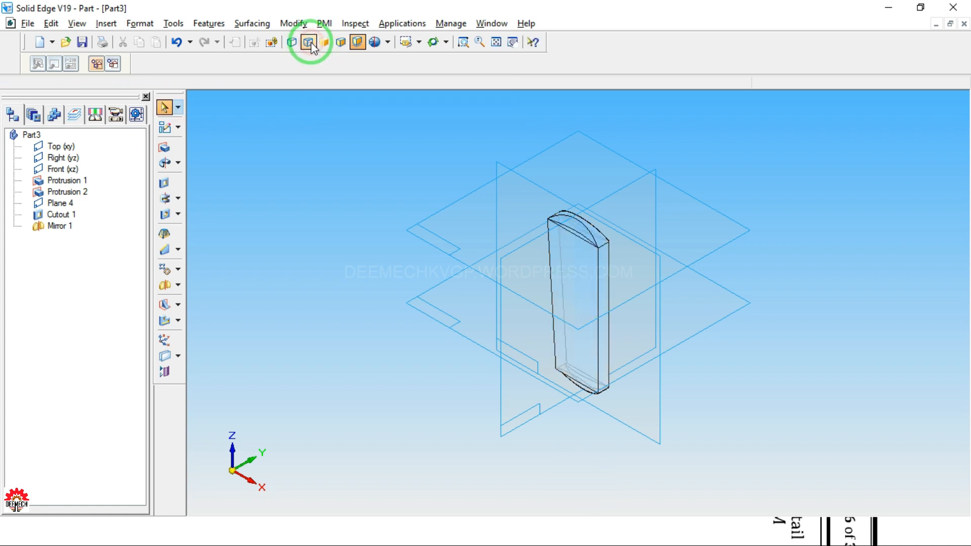
left_click(178, 251)
left_click(208, 253)
left_click(356, 64)
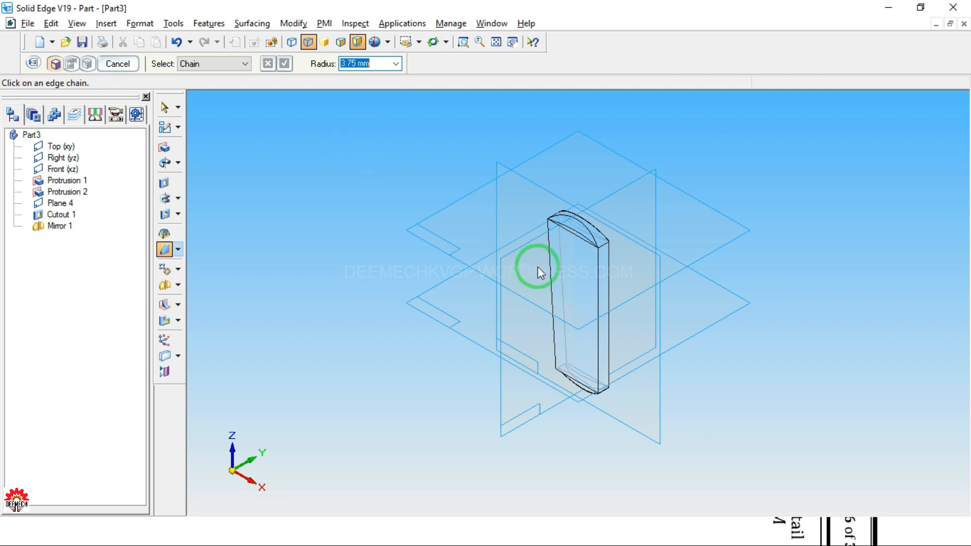
left_click(552, 274)
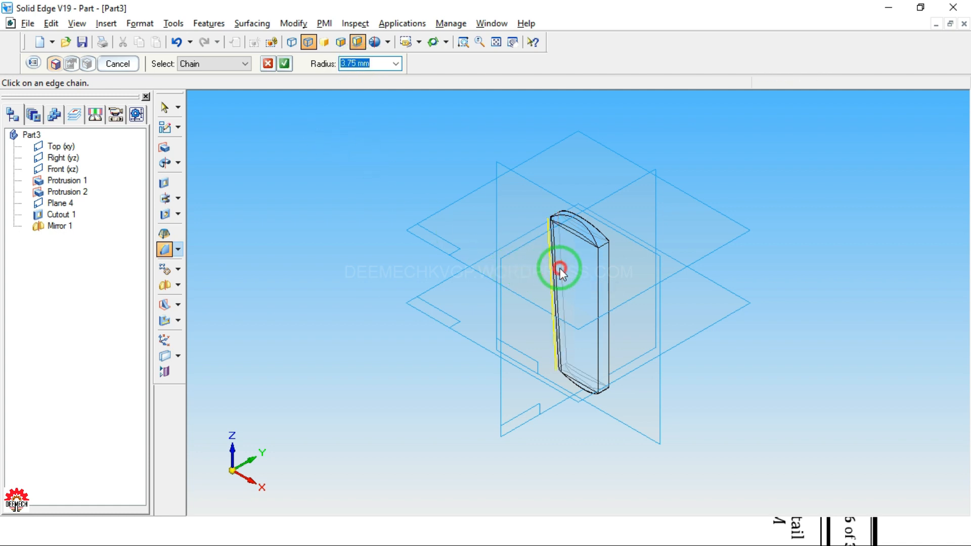
left_click(598, 280)
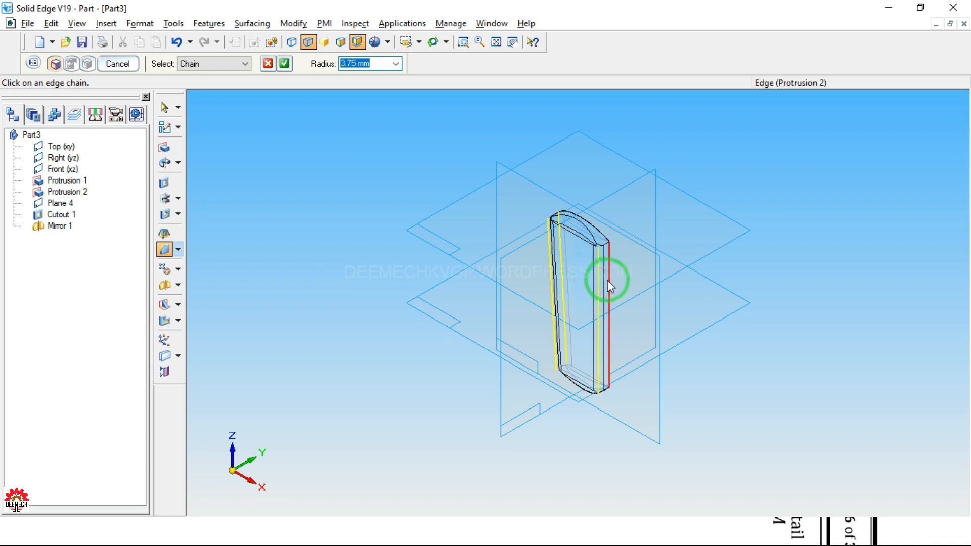
left_click(609, 281)
left_click(285, 63)
left_click(118, 63)
left_click(119, 66)
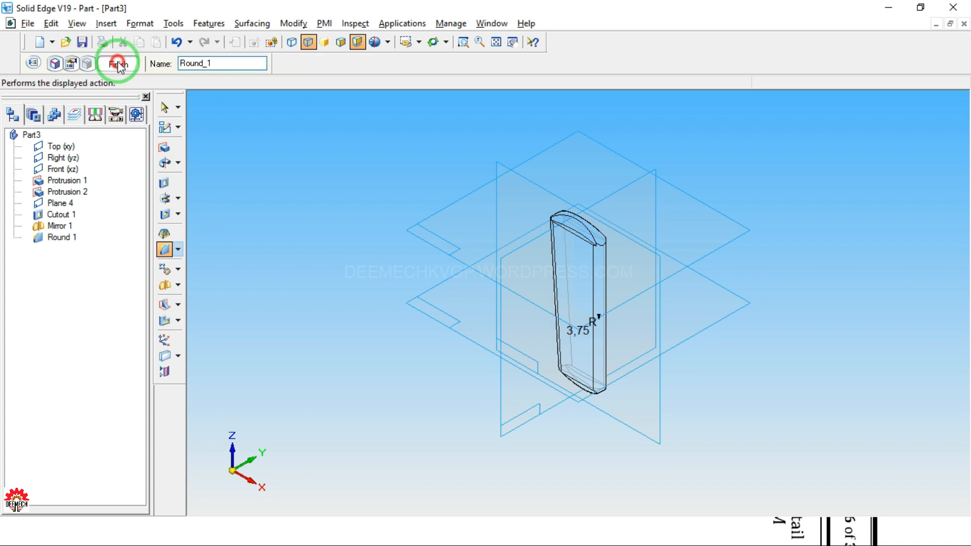
left_click(120, 64)
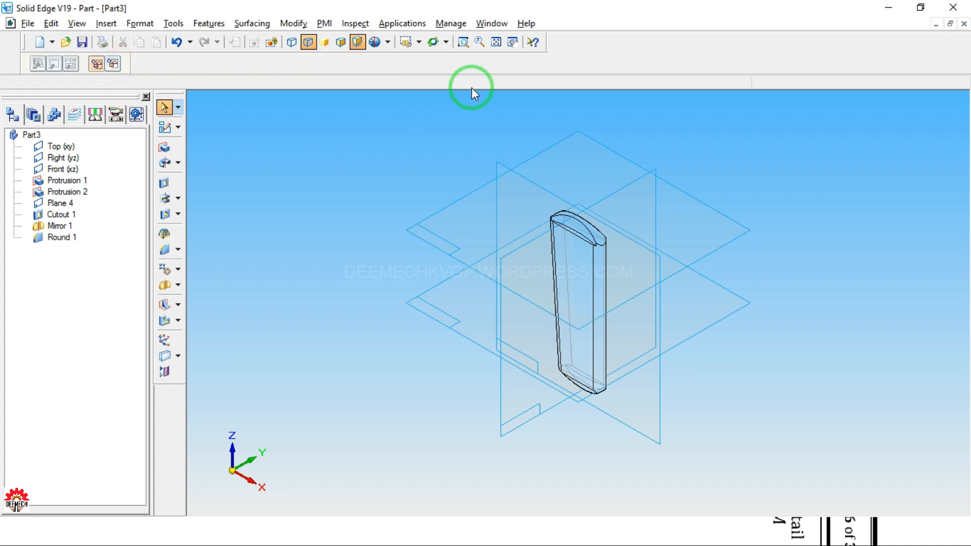
Hide the Top (xy), Right (yz) and Front (xz) reference planes and Plane 4
right_click(64, 147)
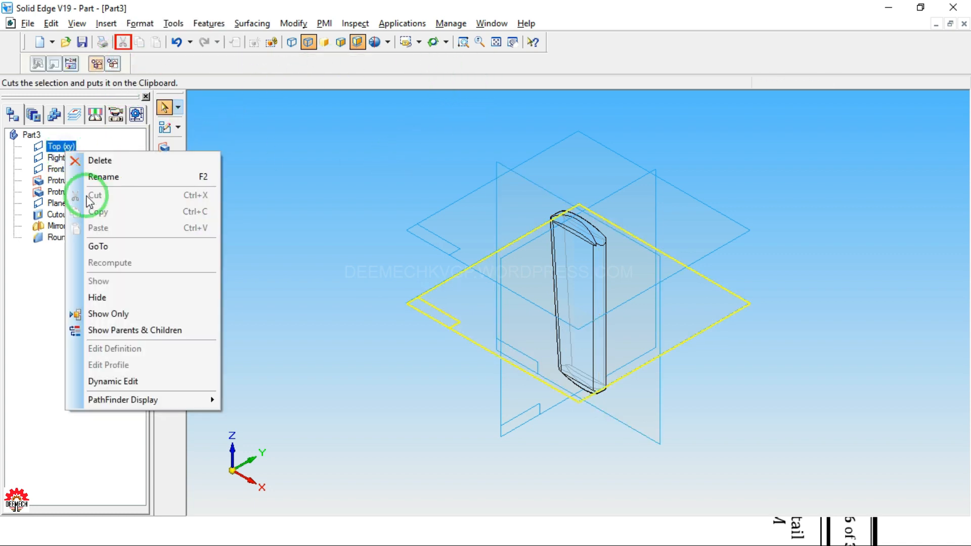
left_click(98, 297)
right_click(62, 157)
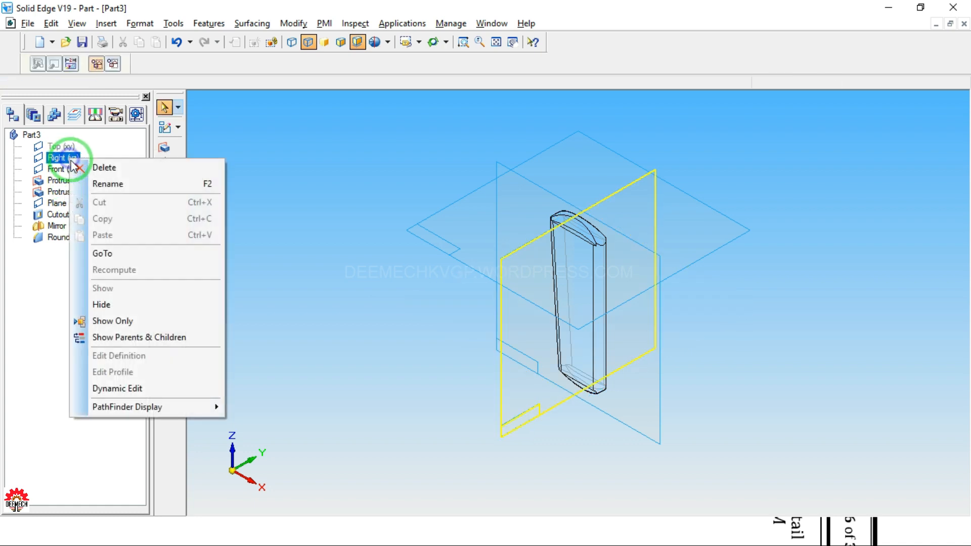
left_click(112, 302)
left_click(60, 169)
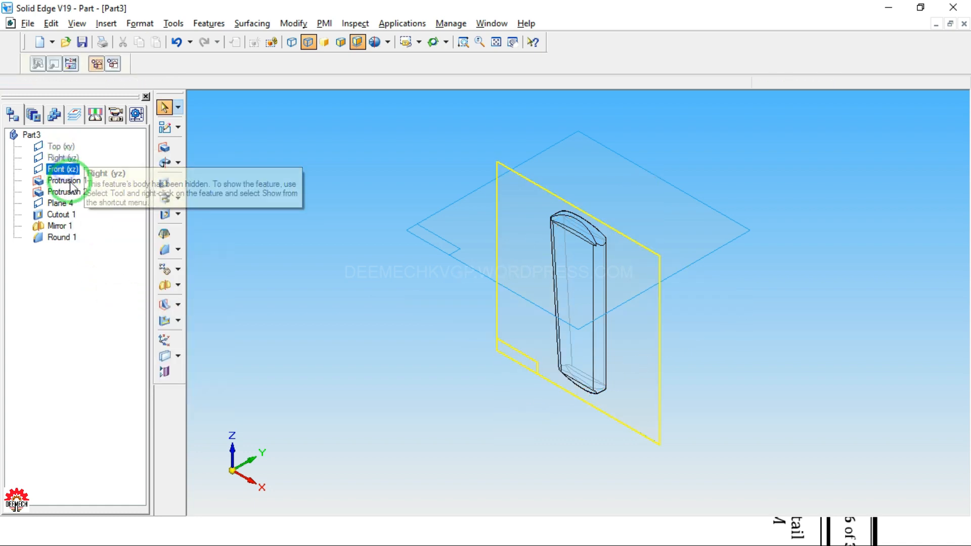
right_click(64, 170)
left_click(98, 314)
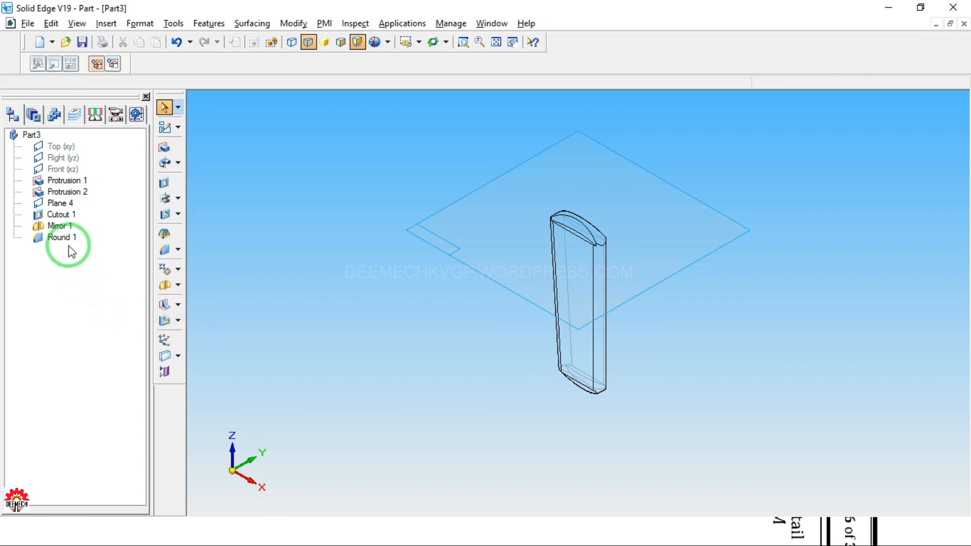
left_click(64, 202)
right_click(71, 204)
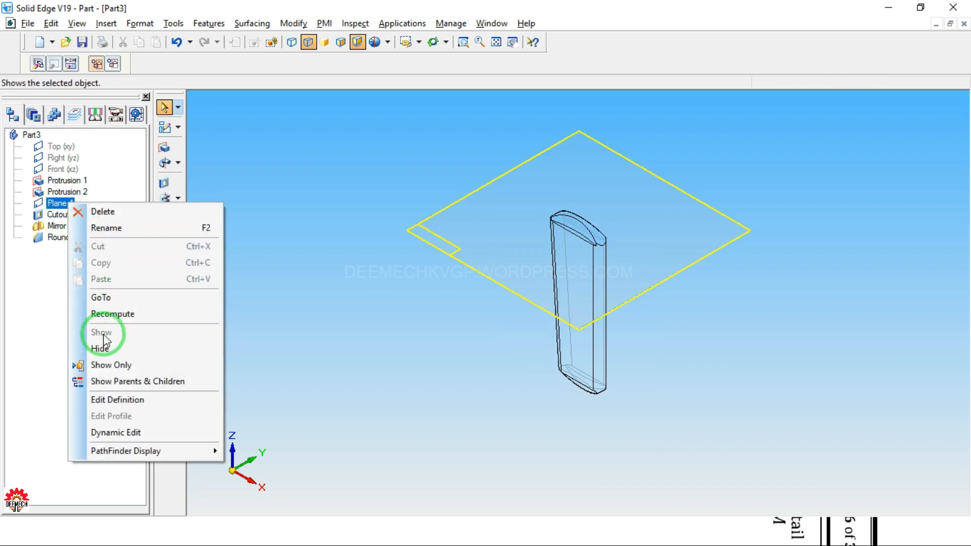
left_click(112, 349)
Inspect the rounded cotter from another angle, display it shaded with visible edges and restore the fitted iso view
left_click(497, 43)
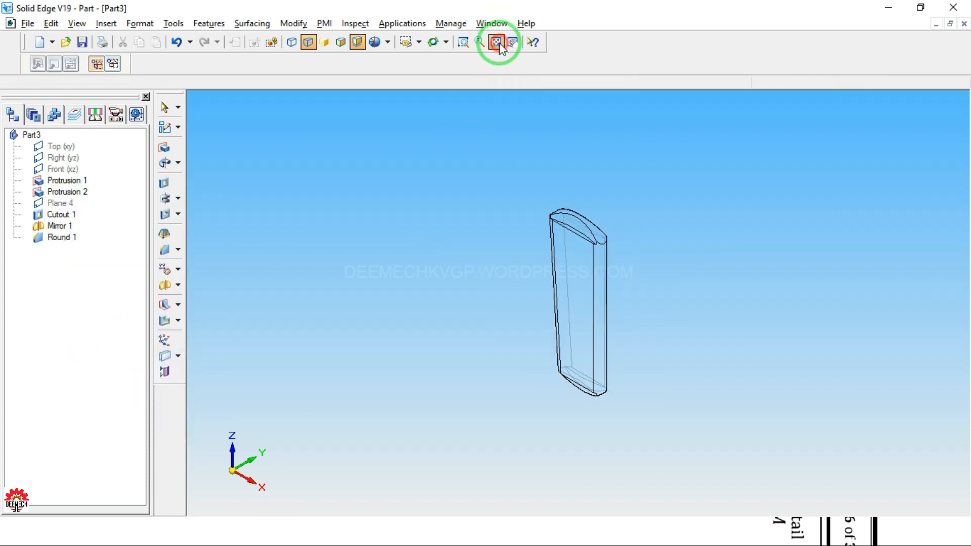
middle_click_drag(778, 279, 744, 255)
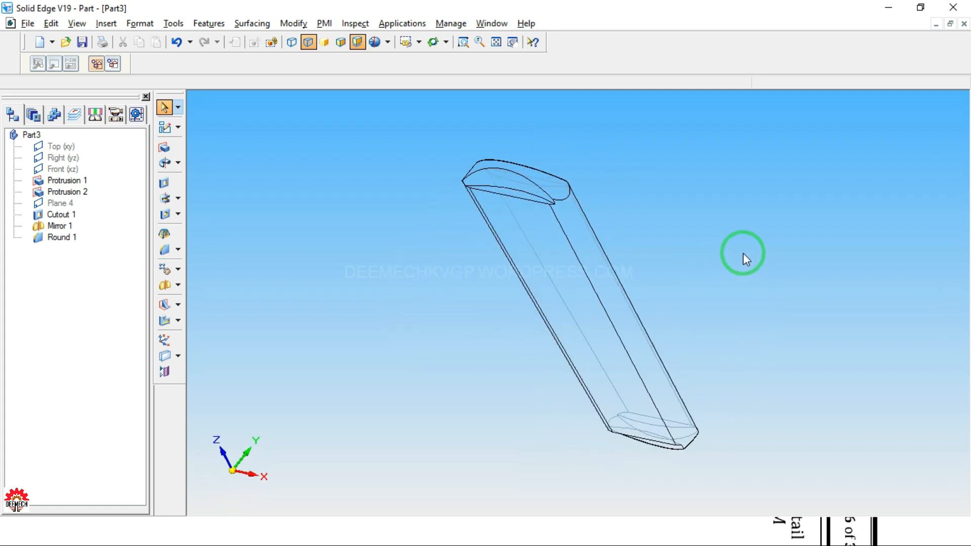
left_click(342, 42)
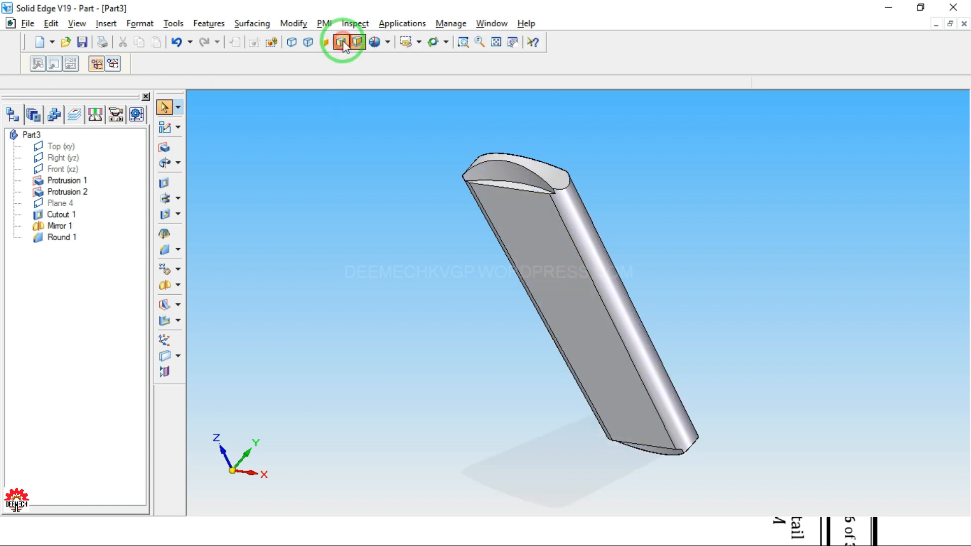
left_click(418, 41)
left_click(414, 99)
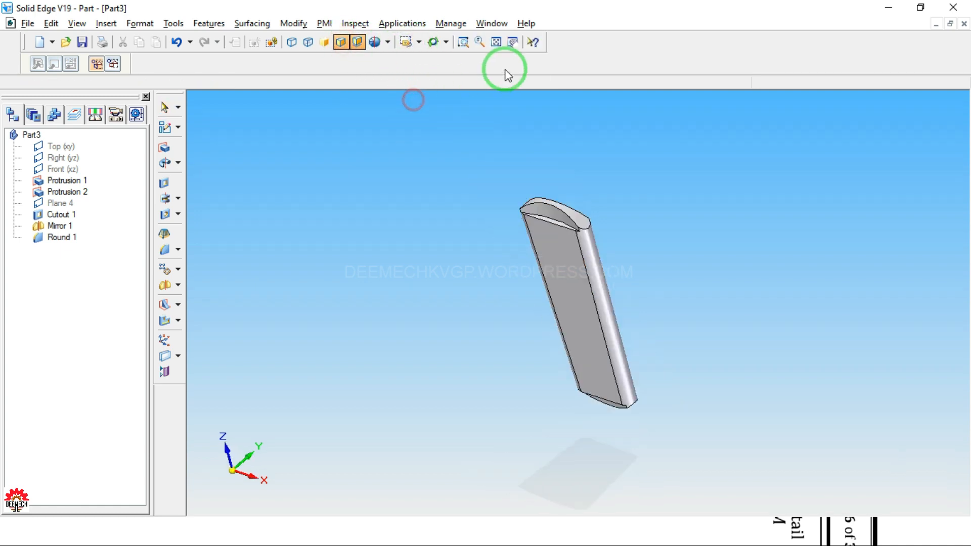
left_click(496, 42)
Assign the Steel material to the cotter from the Material Table and apply it to the model
left_click(173, 23)
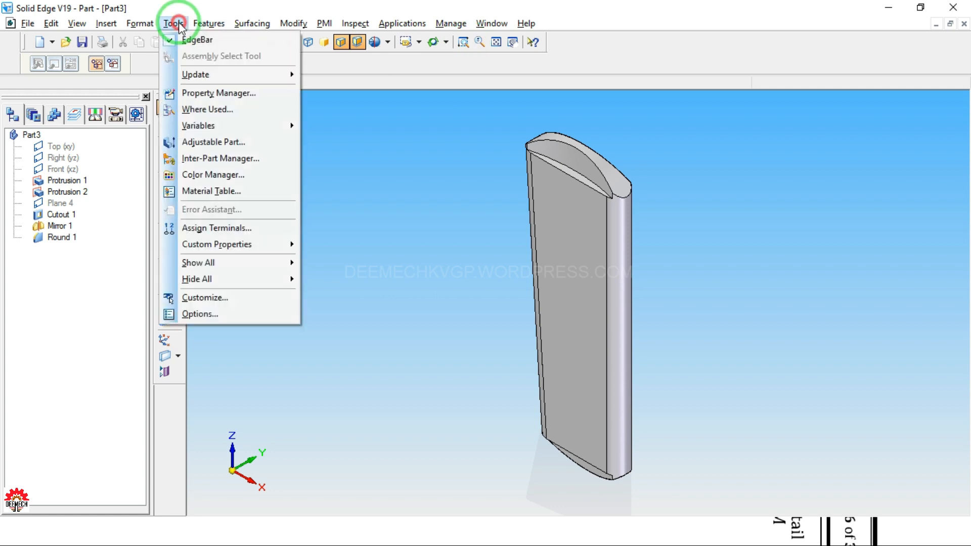
left_click(200, 190)
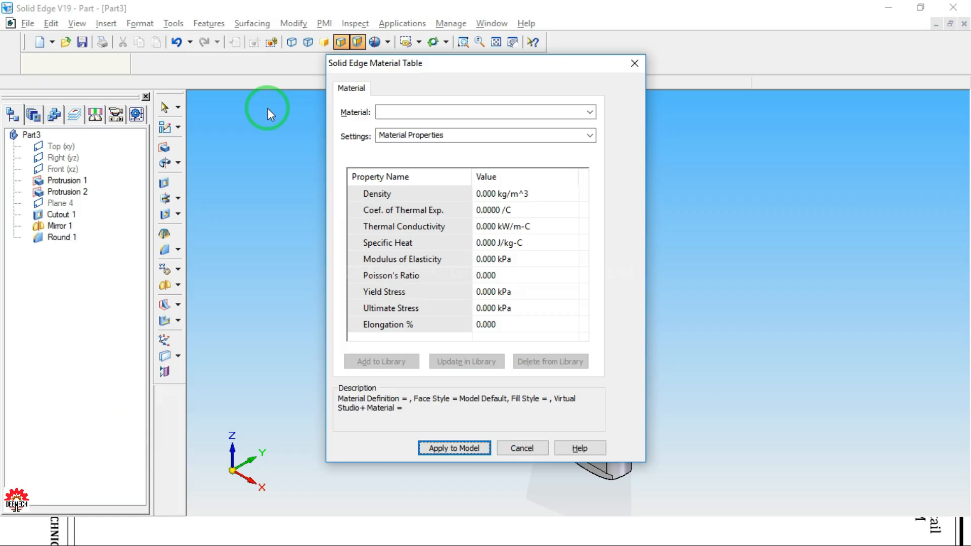
left_click(403, 111)
type("STEEL")
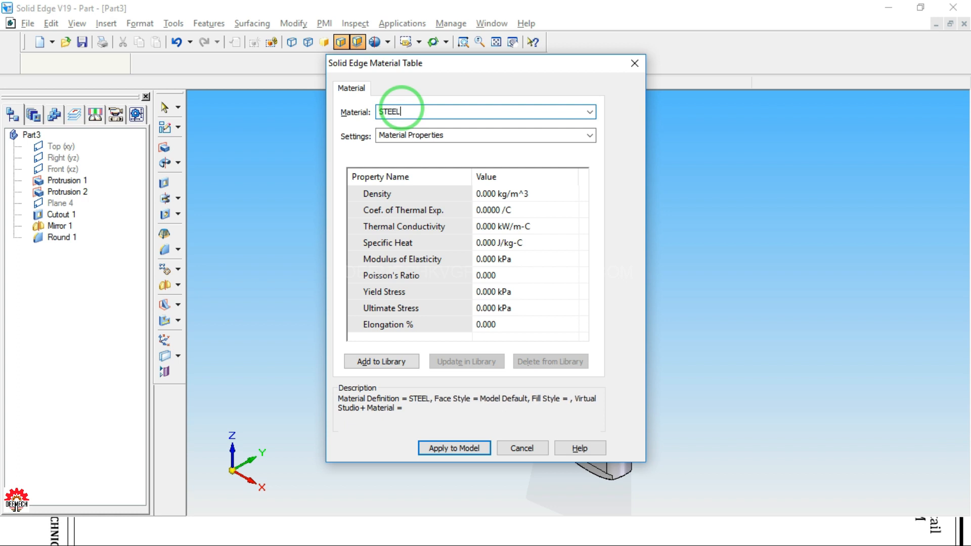
left_click(462, 449)
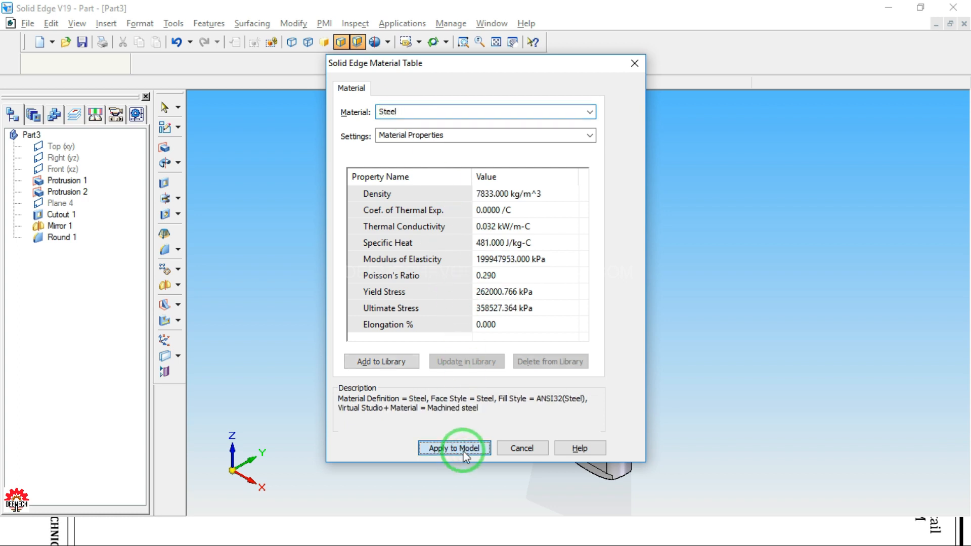
left_click(463, 449)
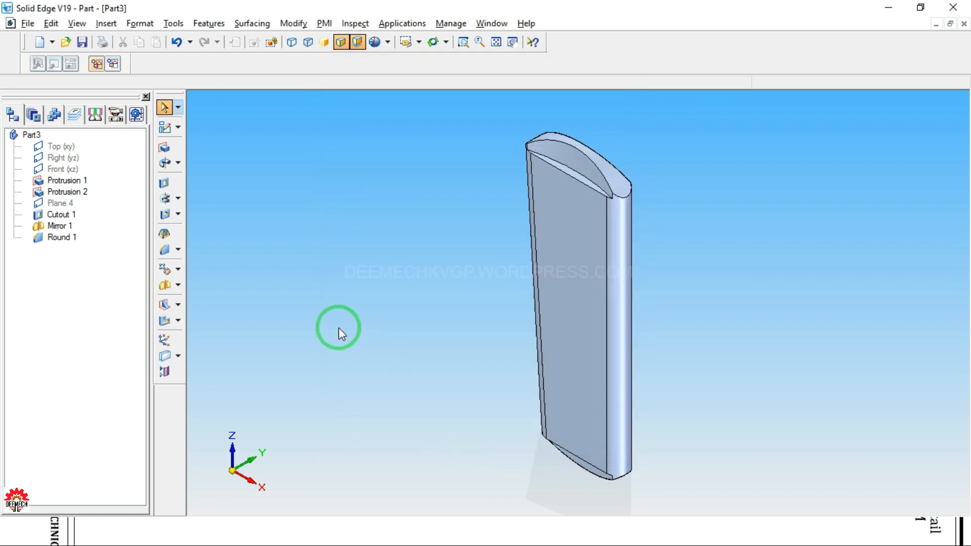
Start saving the part, enter COTTER as its summary title, copy that title and accept the properties
left_click(27, 23)
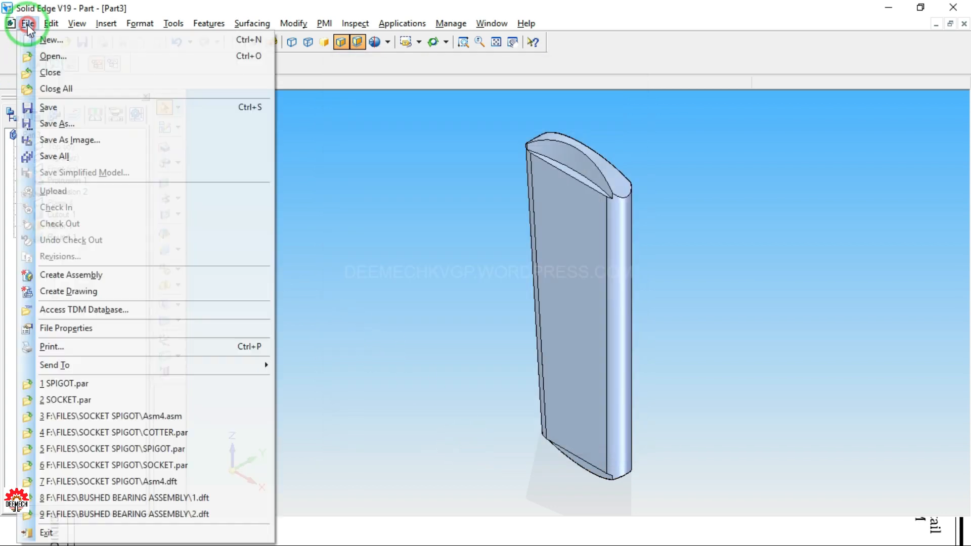
left_click(54, 107)
left_click_drag(116, 12, 346, 124)
left_click(290, 141)
left_click(302, 167)
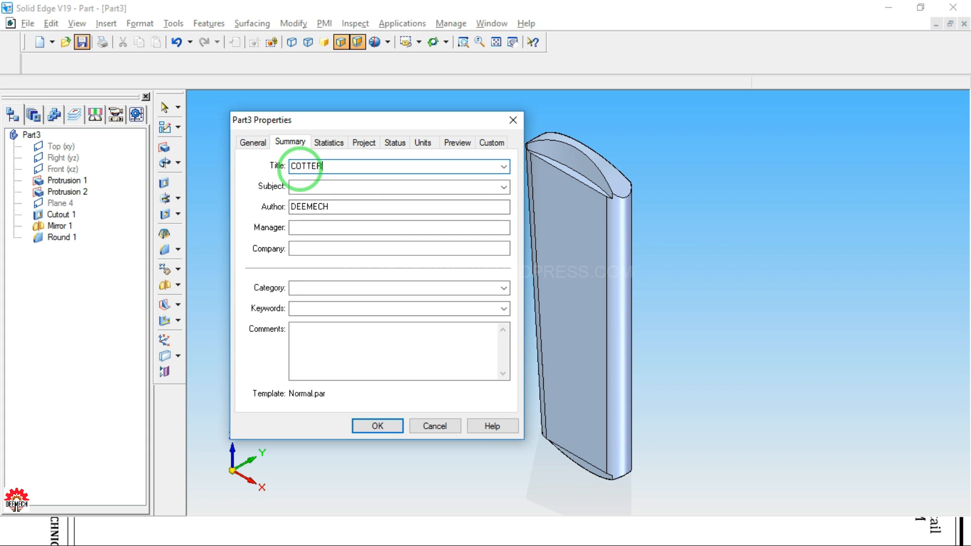
left_click_drag(322, 167, 292, 173)
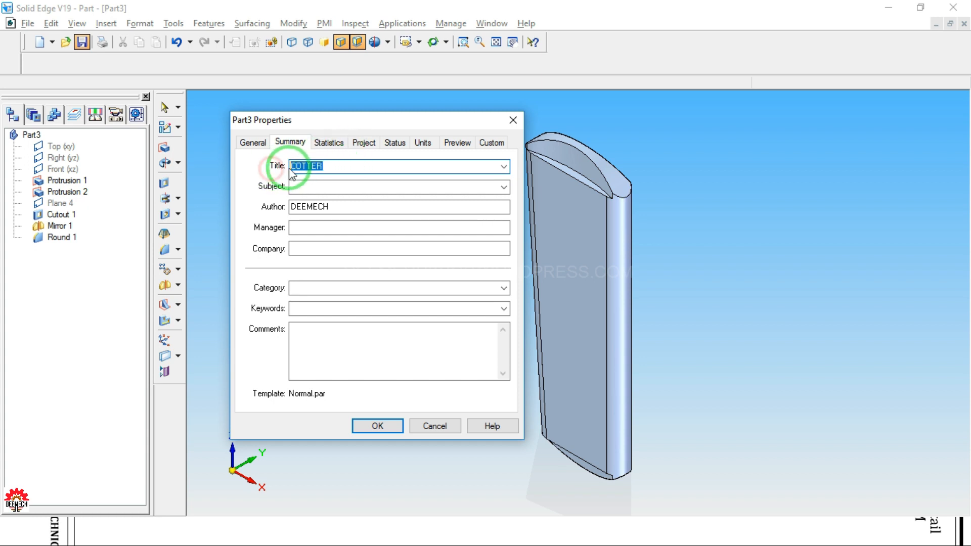
right_click(294, 167)
left_click(349, 213)
left_click(387, 426)
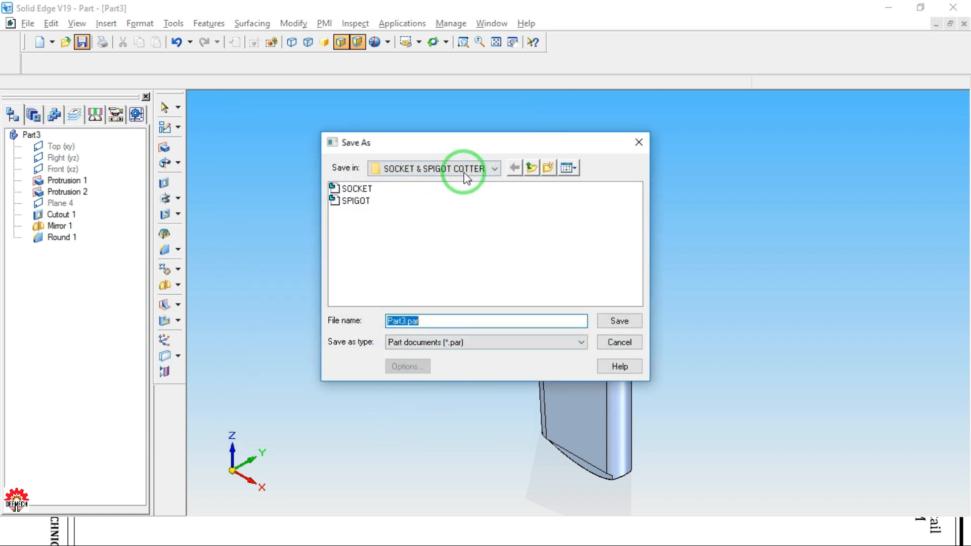
Save the part as COTTER in the SOCKET & SPIGOT COTTER JOINT folder on drive F:
left_click(493, 171)
left_click(454, 288)
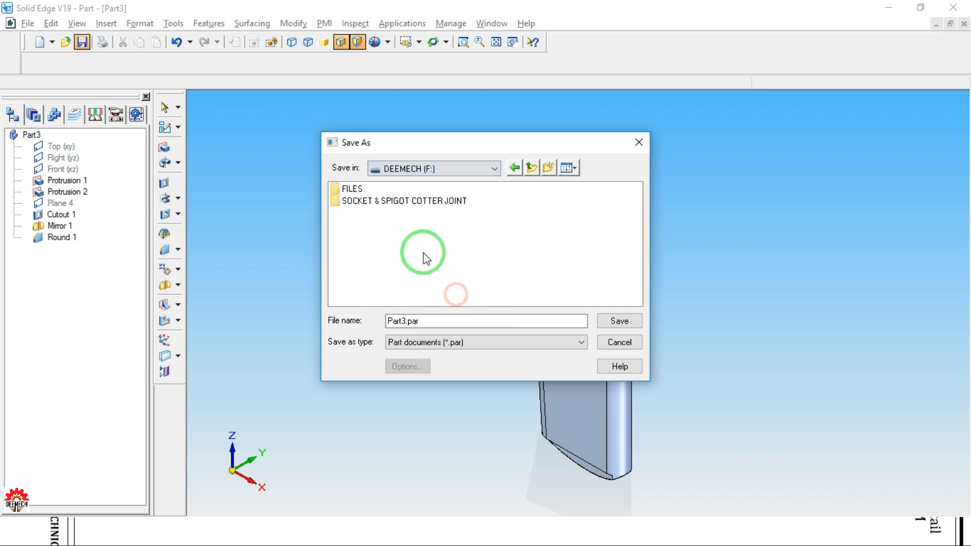
double_click(379, 202)
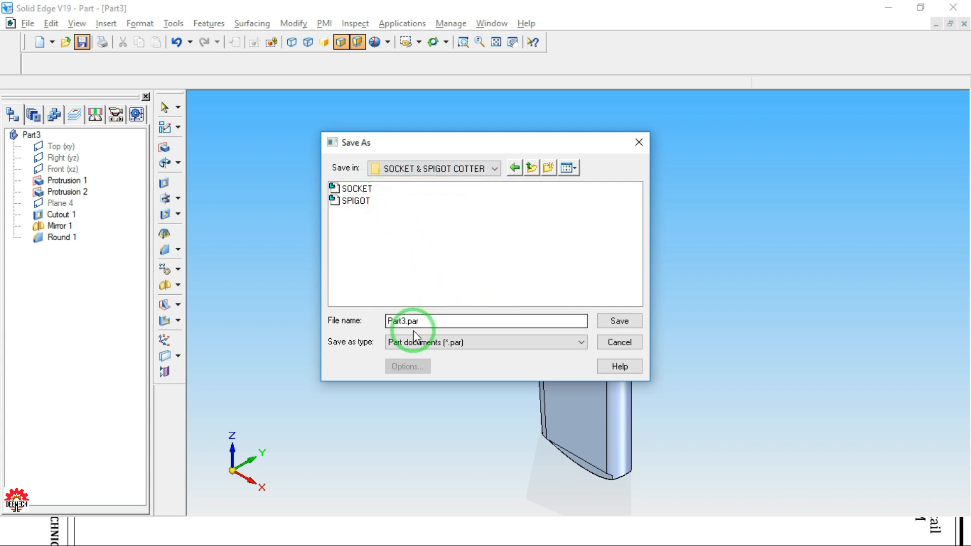
double_click(399, 320)
right_click(401, 323)
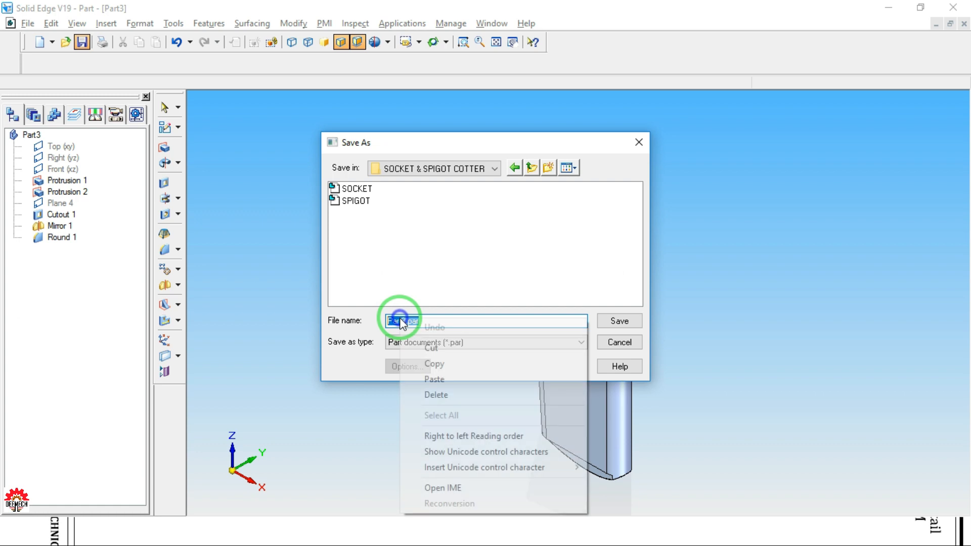
left_click(436, 379)
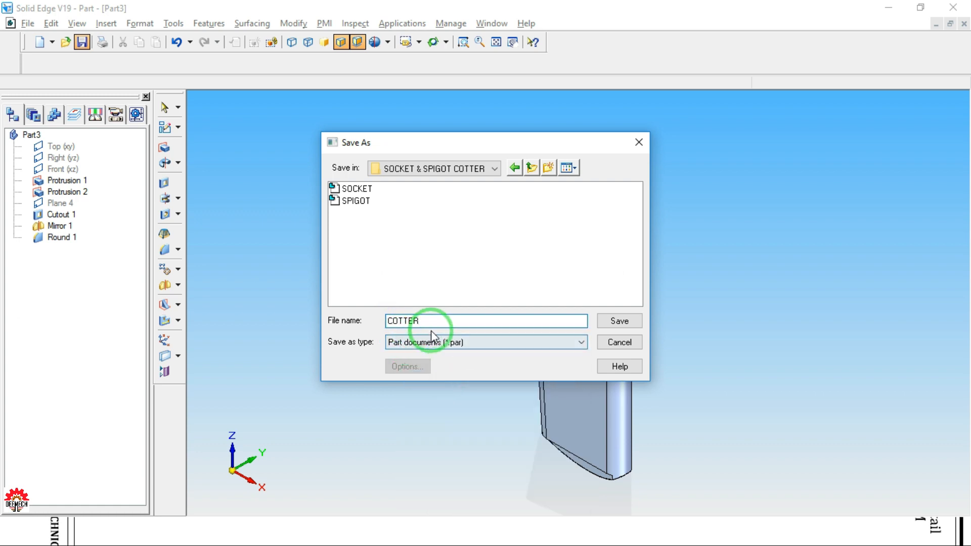
left_click(609, 321)
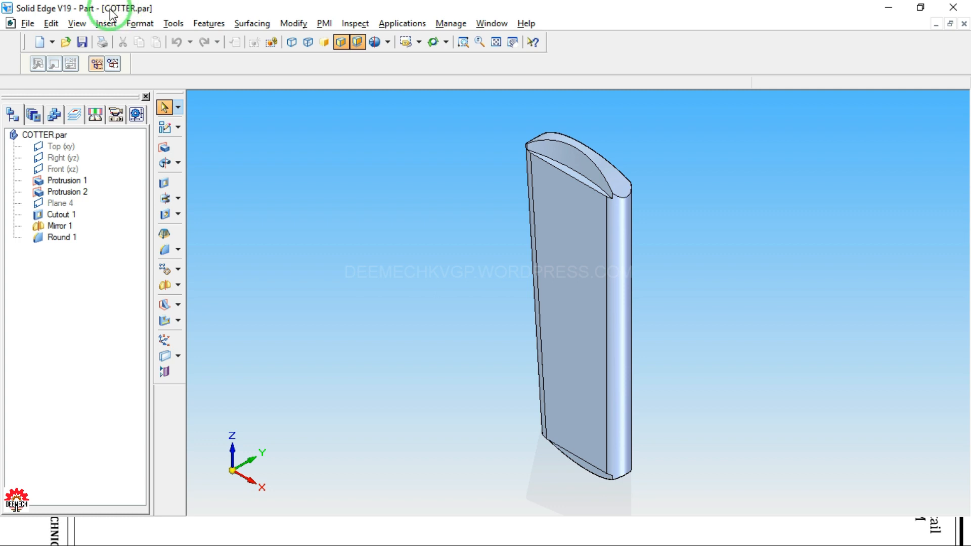
Close the saved COTTER part and create a new assembly document
left_click(964, 24)
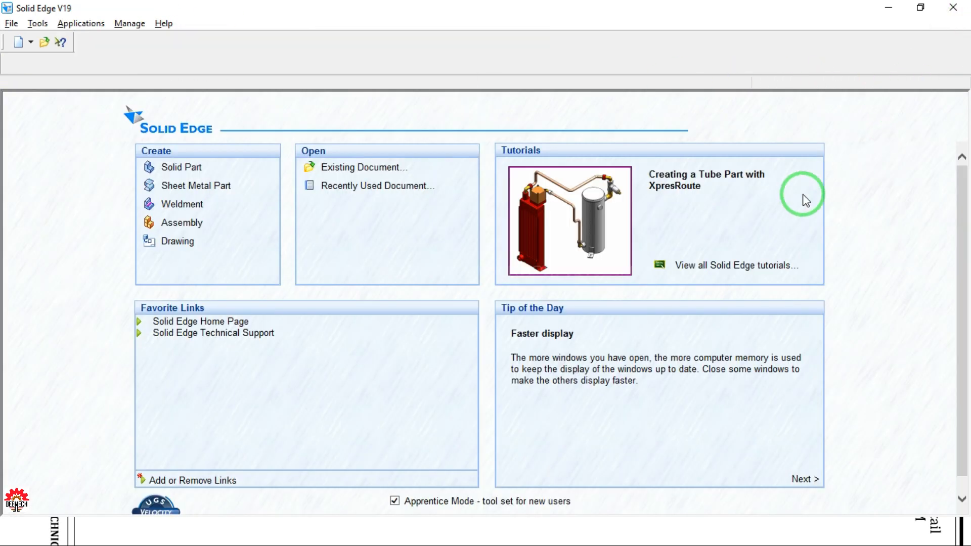
left_click(193, 226)
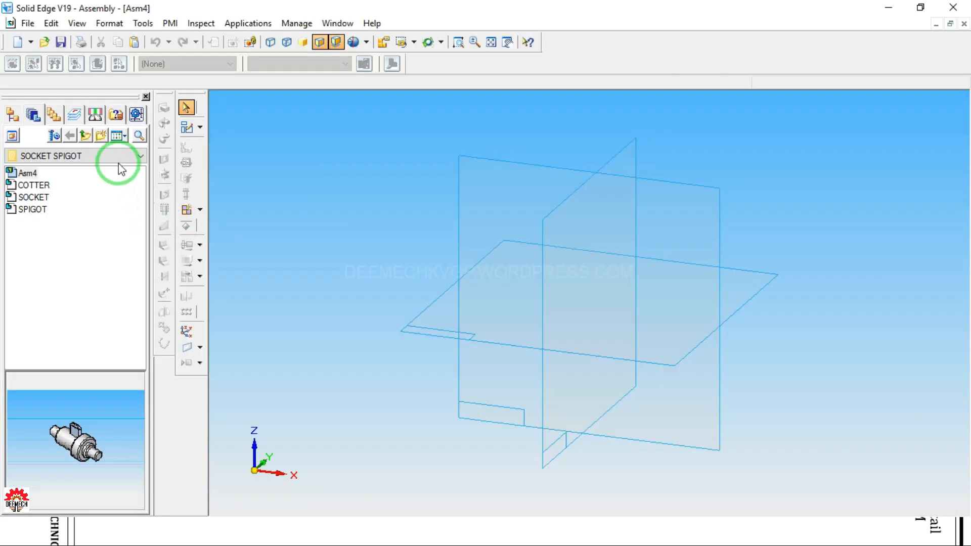
Detach the Assembly Features toolbar so it floats over the assembly workspace, keeping the EdgeBar docked
left_click(116, 159)
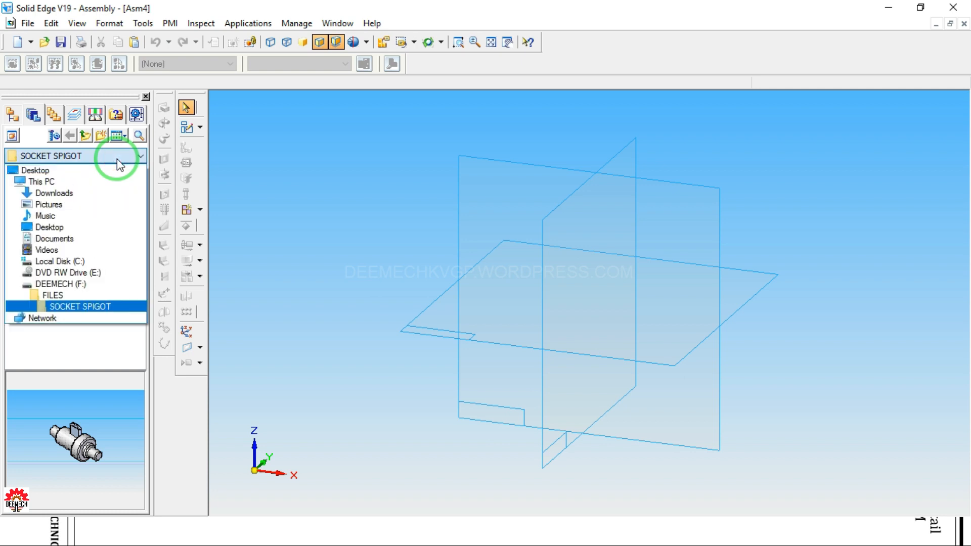
left_click(117, 158)
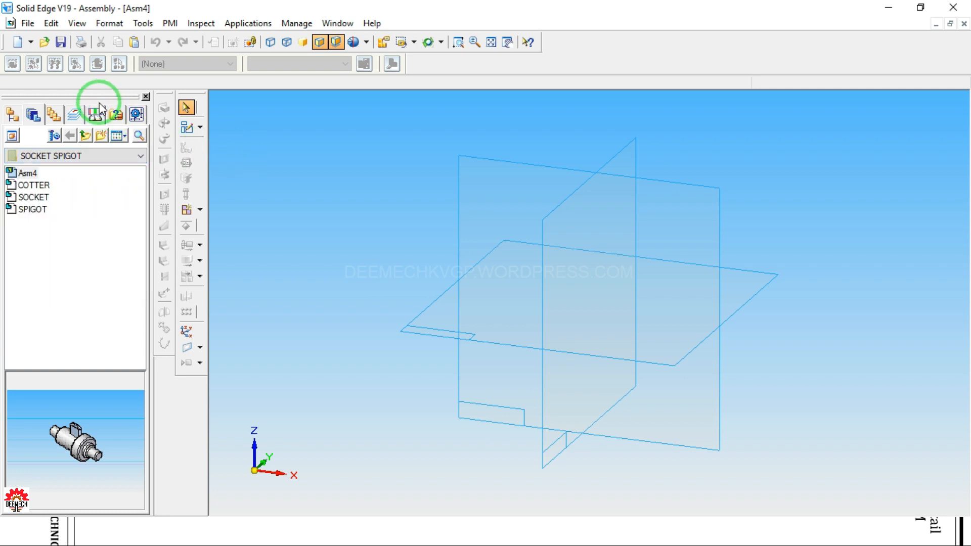
left_click_drag(114, 96, 337, 152)
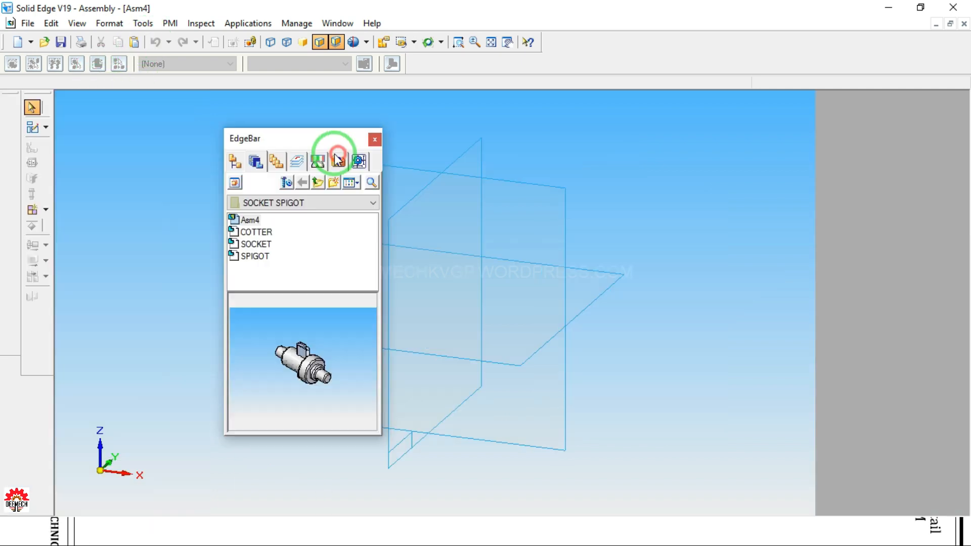
left_click_drag(262, 137, 324, 132)
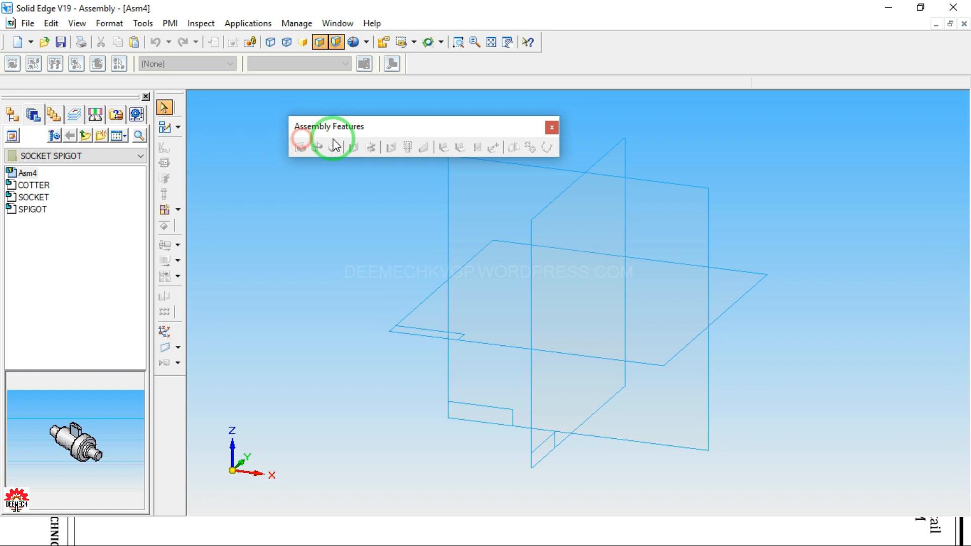
Close the floating Assembly Features toolbar, and undock and close the Assembly Commands toolbar
left_click(550, 127)
left_click_drag(181, 95, 310, 141)
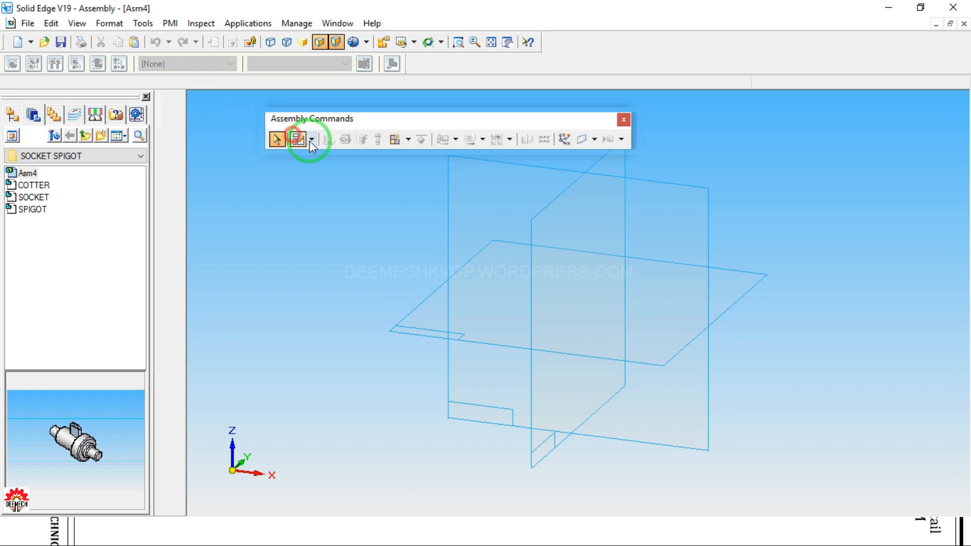
left_click(621, 120)
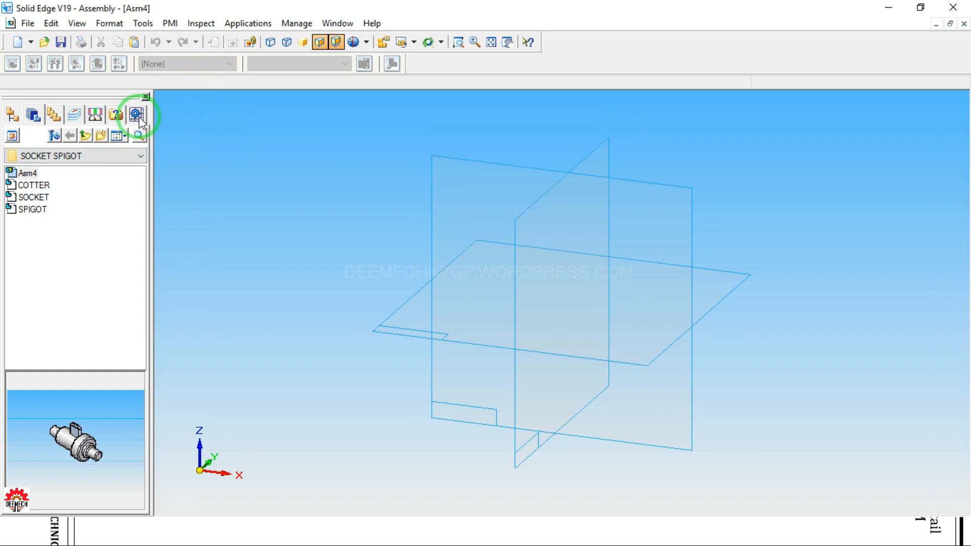
Undock and close the EdgeBar, and bring it back docked in its original place
left_click_drag(105, 99, 348, 168)
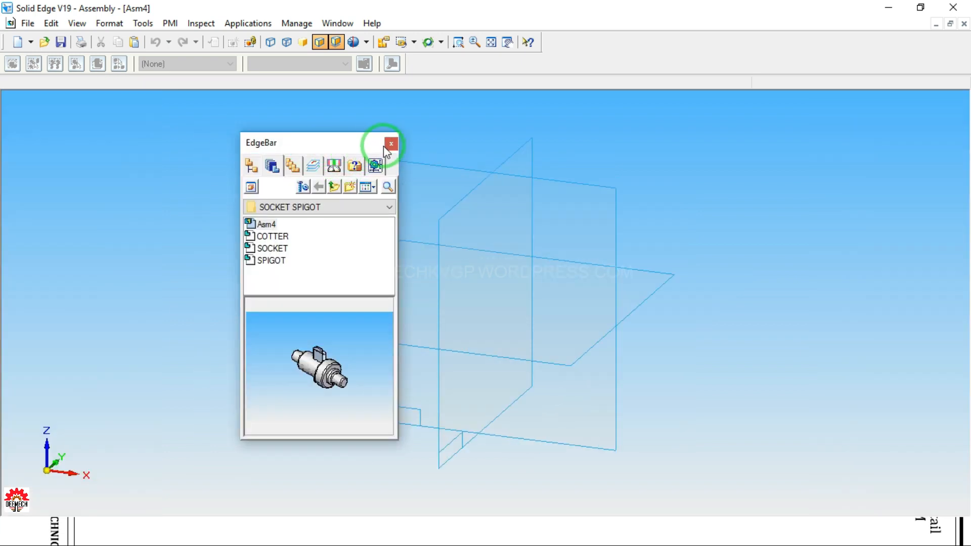
left_click(386, 144)
left_click(142, 23)
left_click(158, 40)
left_click_drag(279, 143, 29, 84)
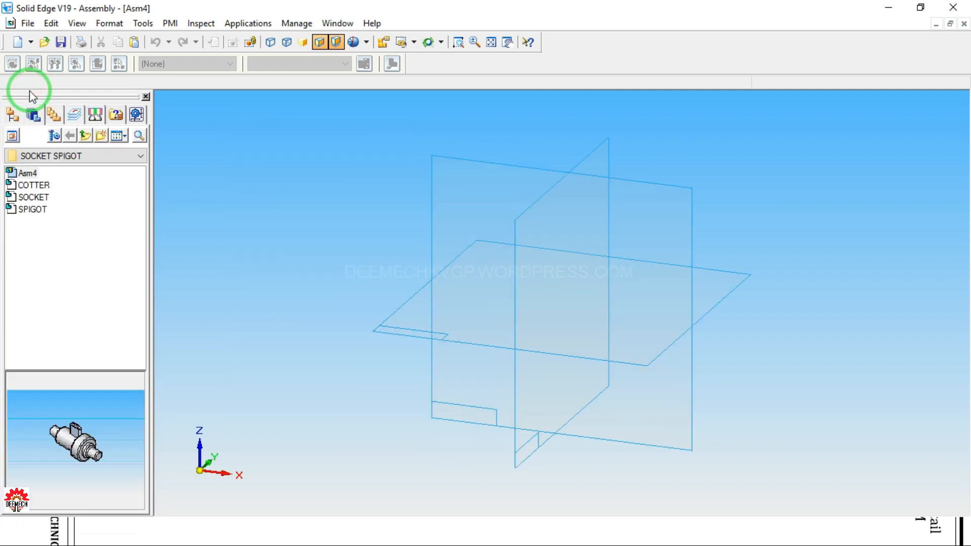
Restore the Assembly Commands toolbar and dock it vertically between the EdgeBar and the workspace
left_click(77, 23)
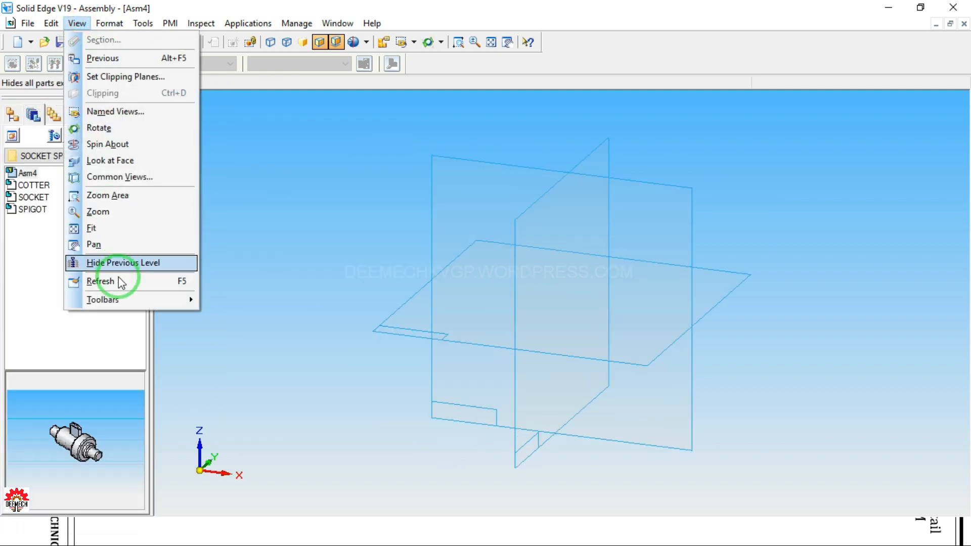
mouse_move(187, 301)
left_click(260, 435)
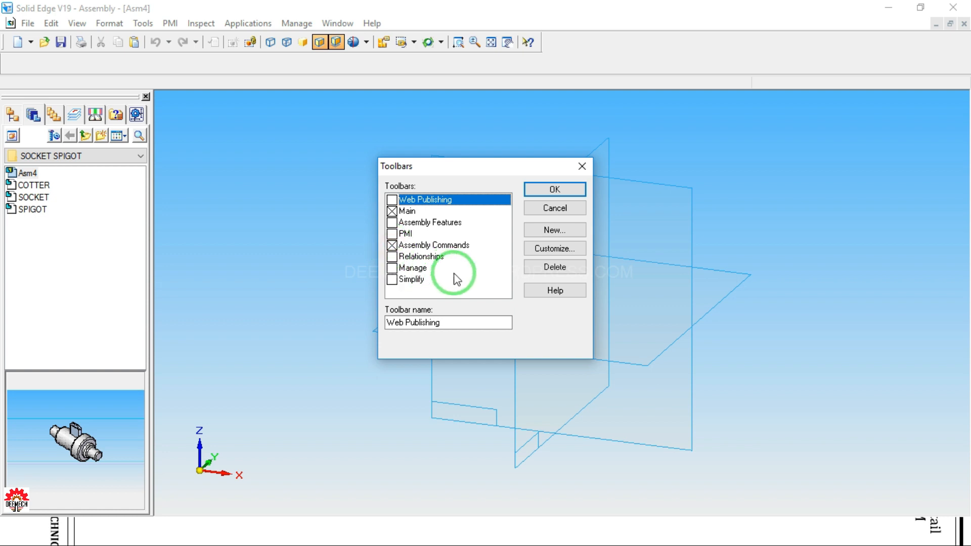
left_click(539, 191)
left_click_drag(338, 124, 185, 95)
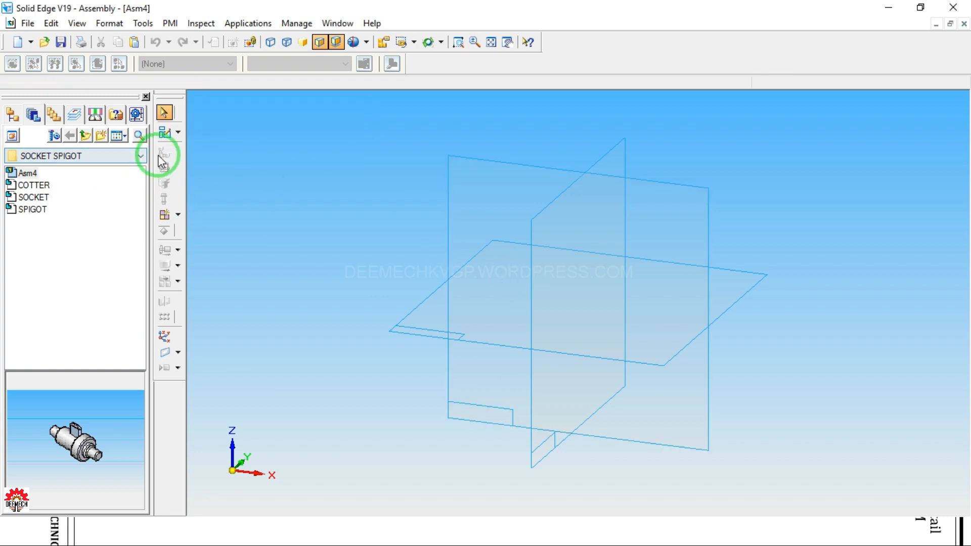
Browse the Parts Library to the SOCKET & SPIGOT COTTER JOINT folder on drive F:
left_click(70, 95)
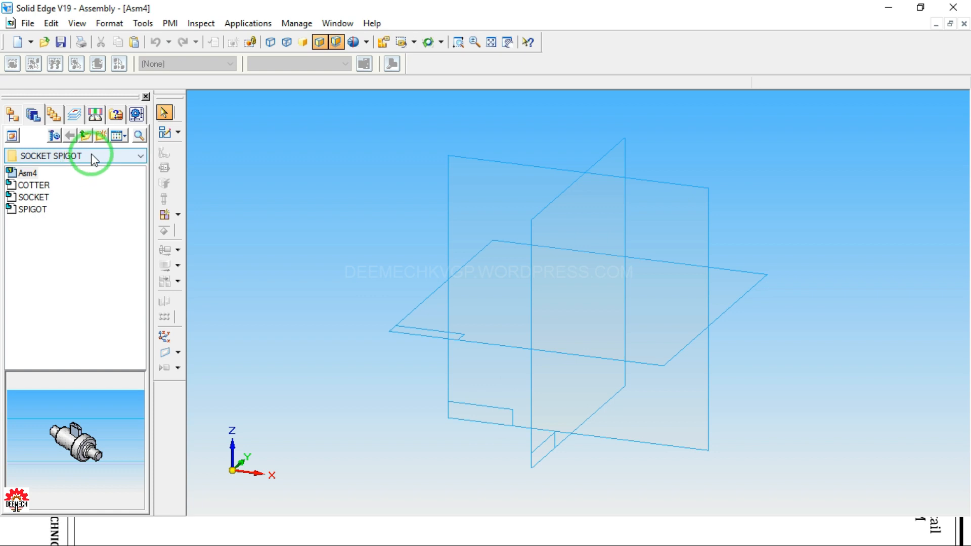
left_click(13, 114)
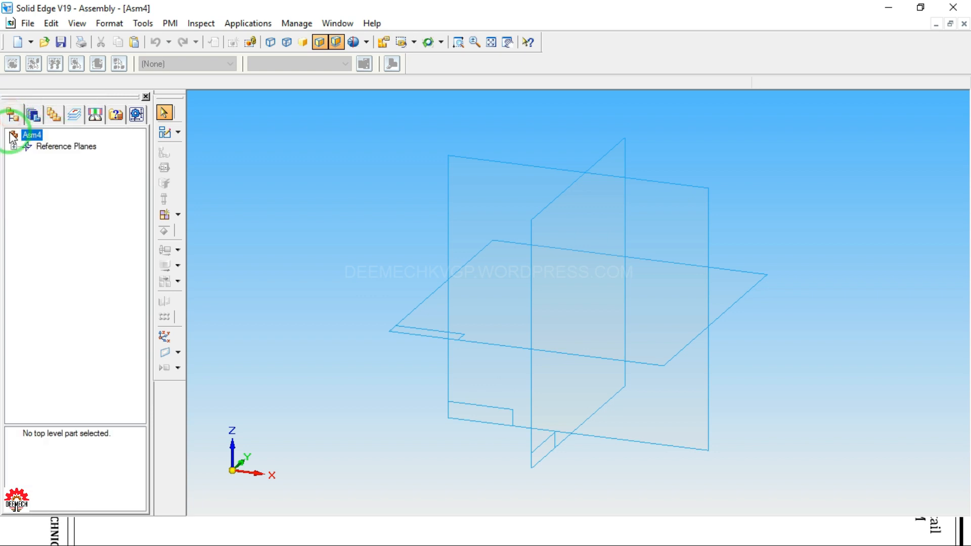
left_click(33, 115)
left_click(65, 155)
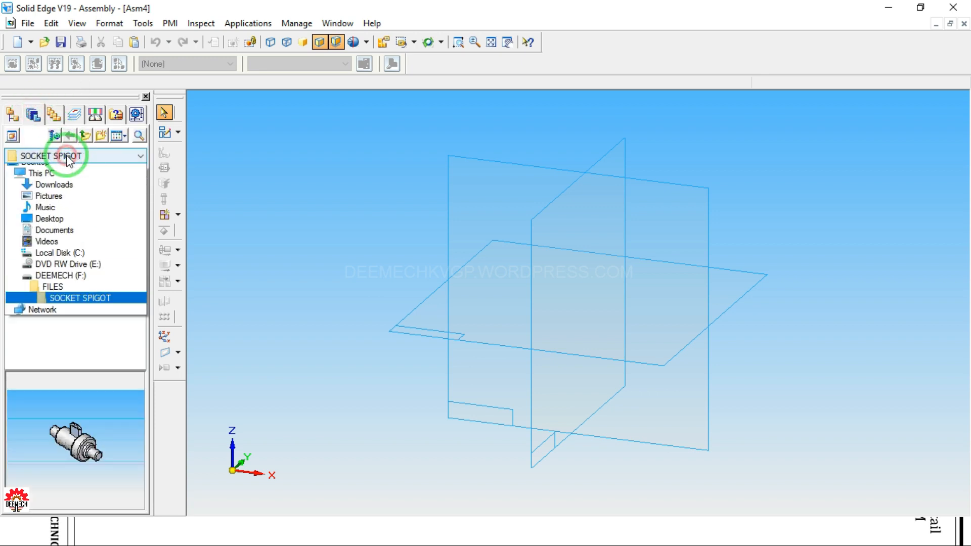
left_click(71, 285)
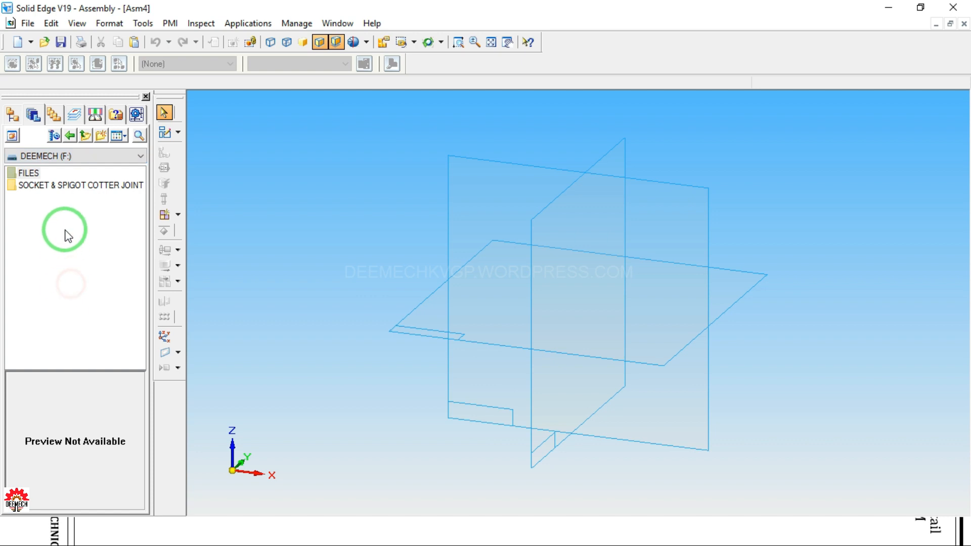
double_click(59, 187)
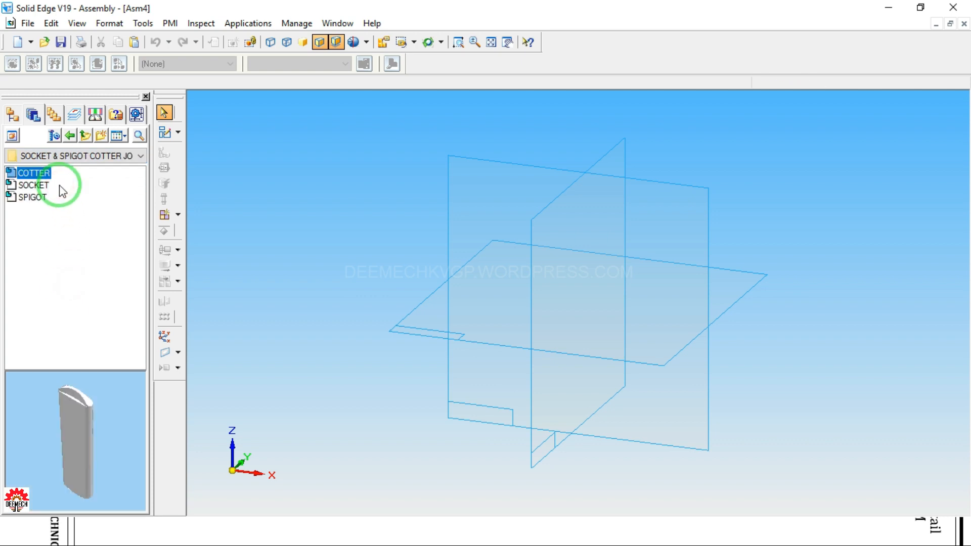
Place the SOCKET part as the first component and add the SPIGOT part in front of its open end
left_click(47, 185)
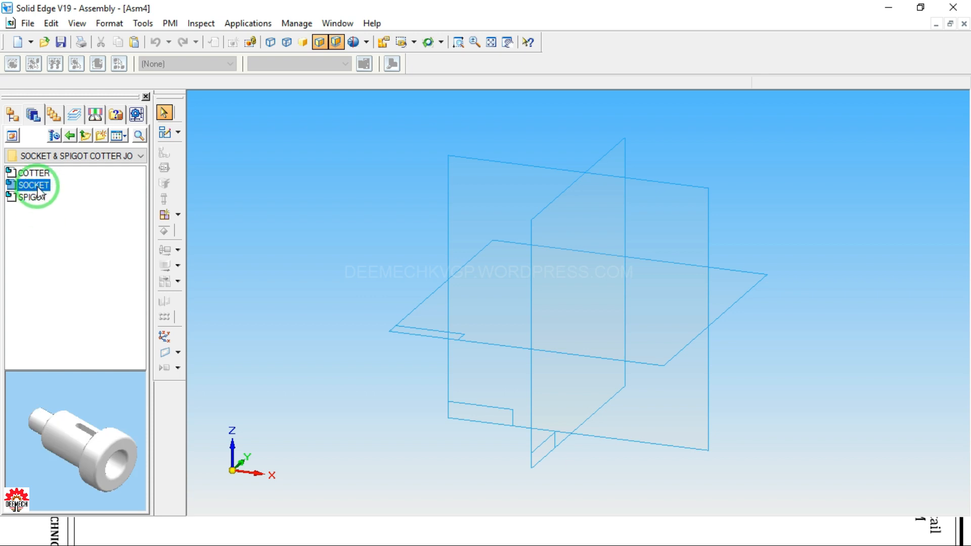
left_click_drag(43, 188, 522, 264)
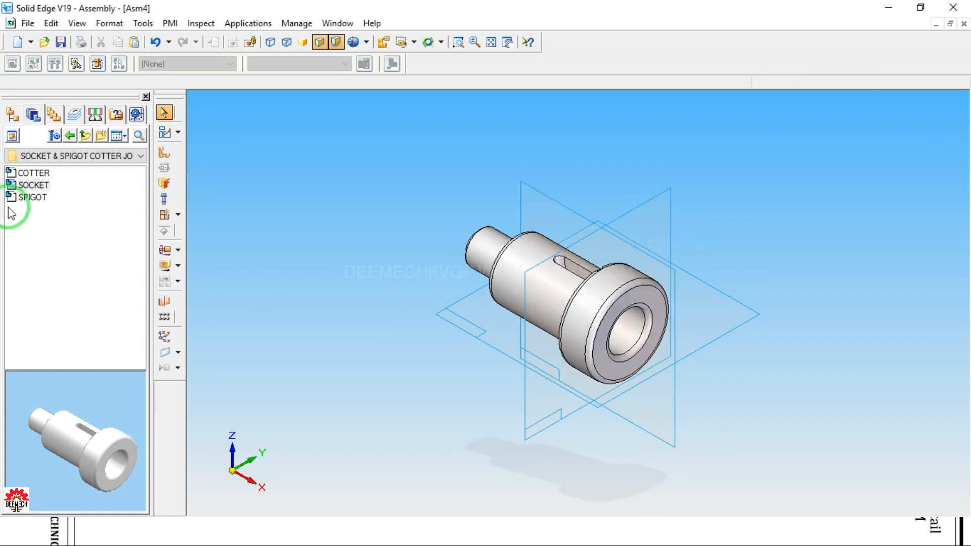
left_click(33, 197)
left_click_drag(34, 202, 776, 452)
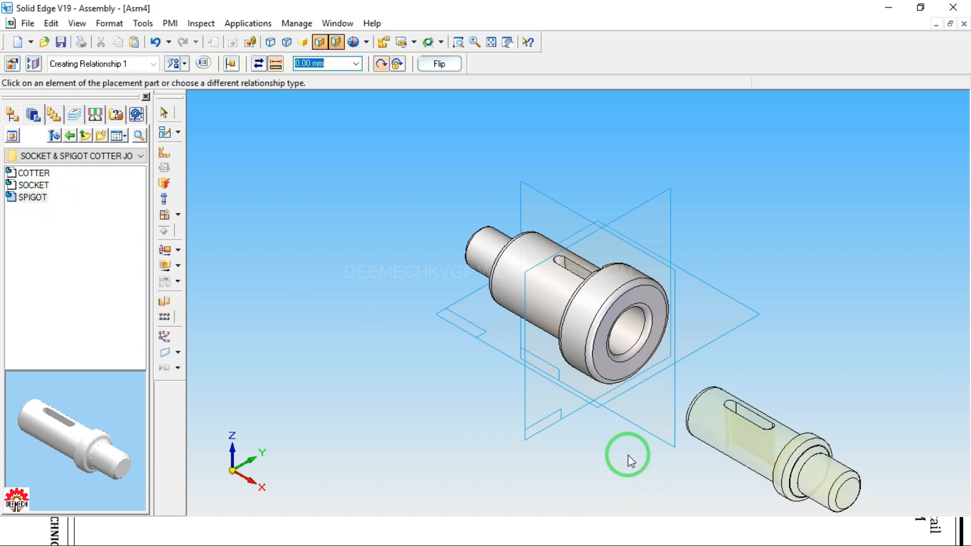
Apply an Axial Align relationship between the spigot's long cylindrical face and the socket's bore
left_click(186, 64)
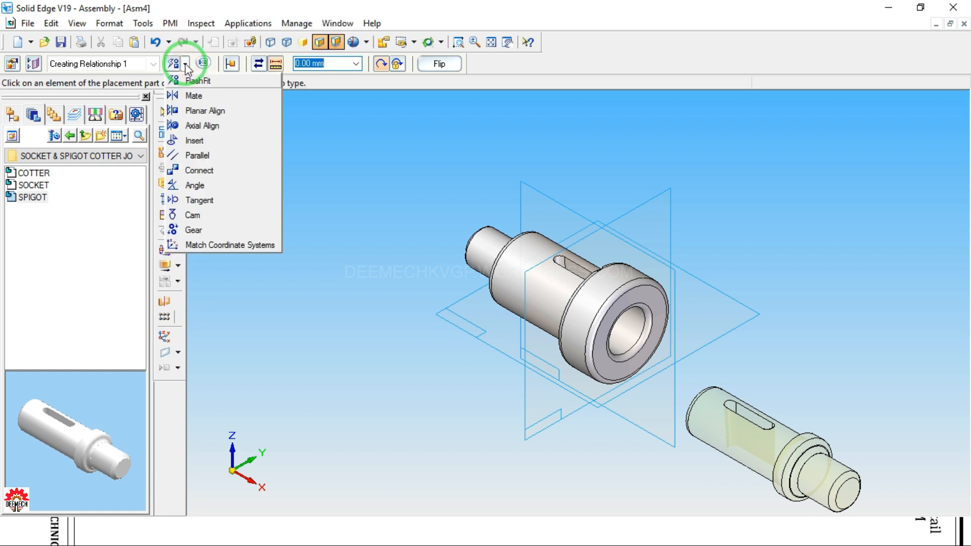
left_click(203, 127)
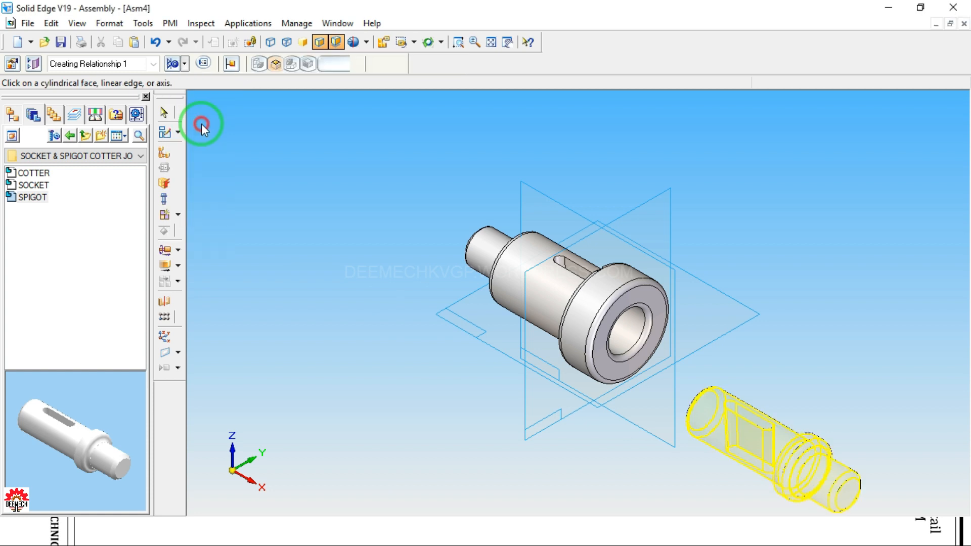
left_click(719, 426)
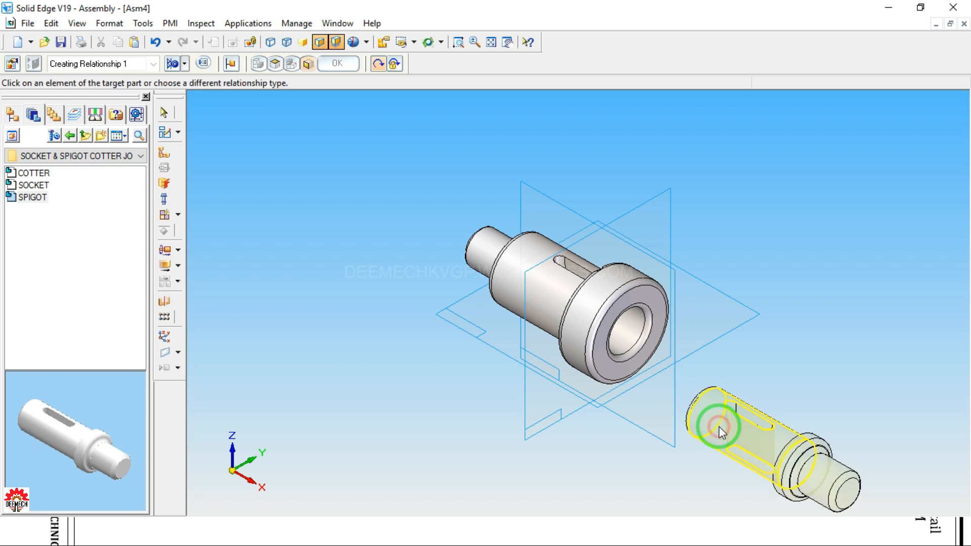
left_click(639, 326)
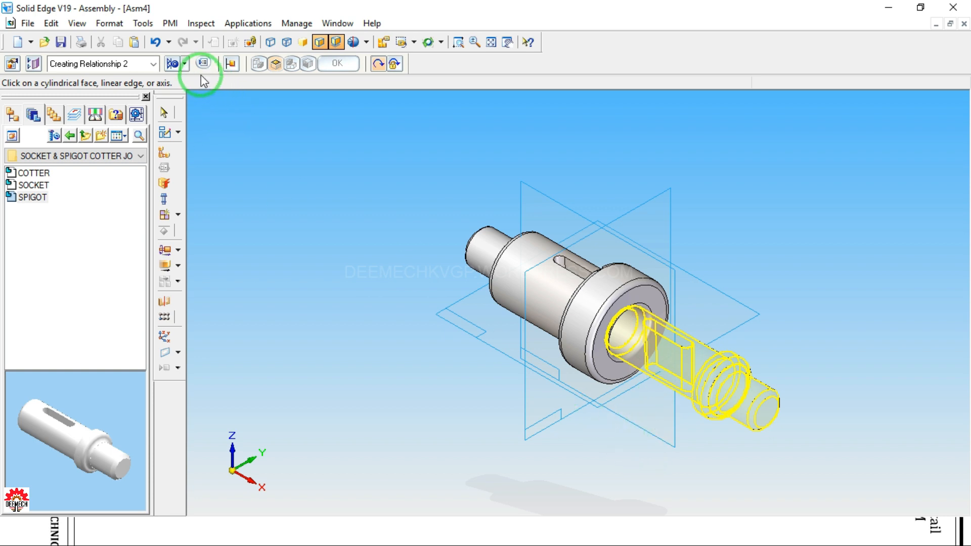
Mate the spigot collar's inner face with the socket's open end face at a 0.00 mm offset
left_click(185, 64)
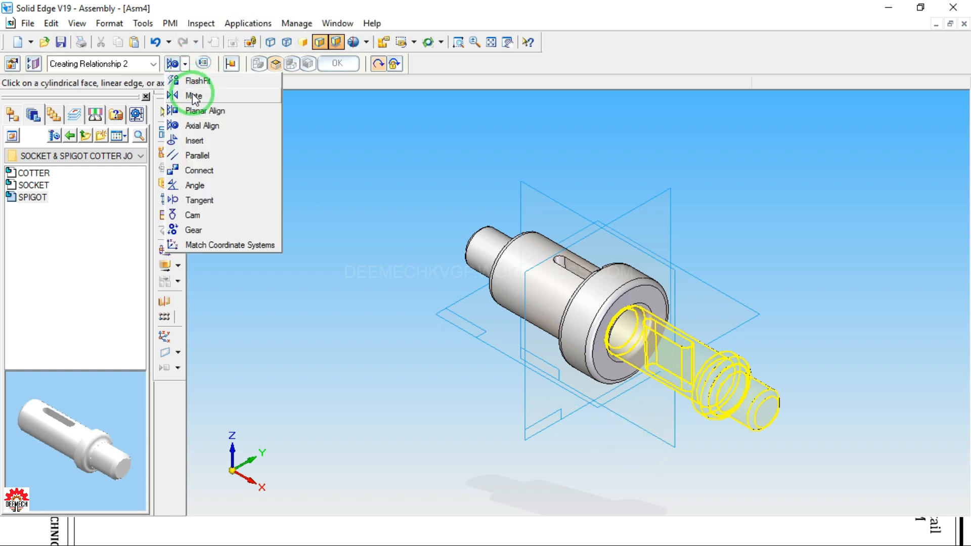
left_click(194, 97)
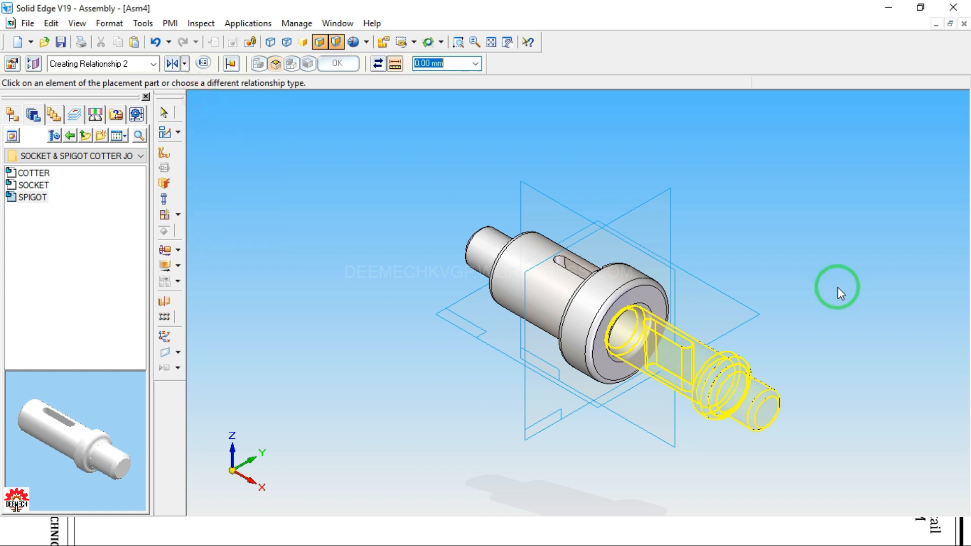
middle_click_drag(814, 332, 864, 382)
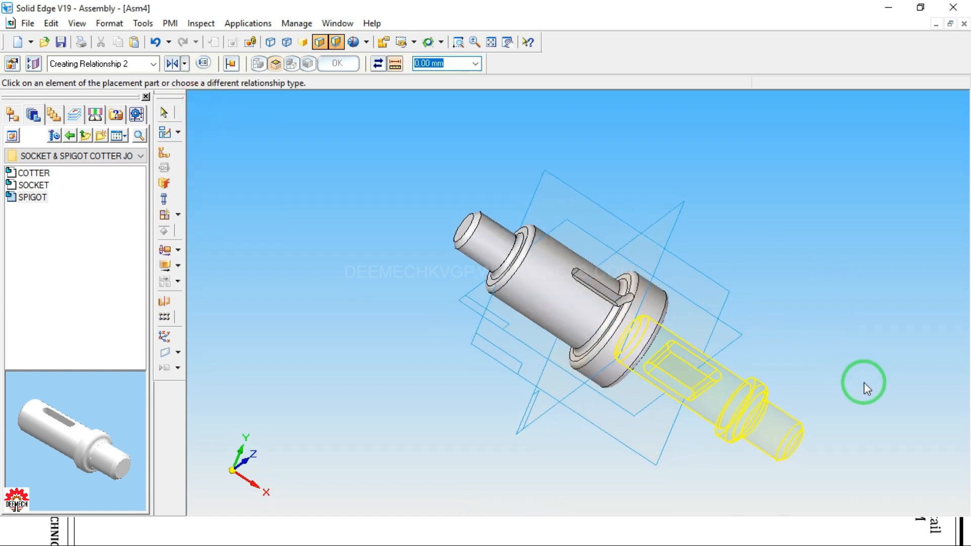
left_click(755, 387)
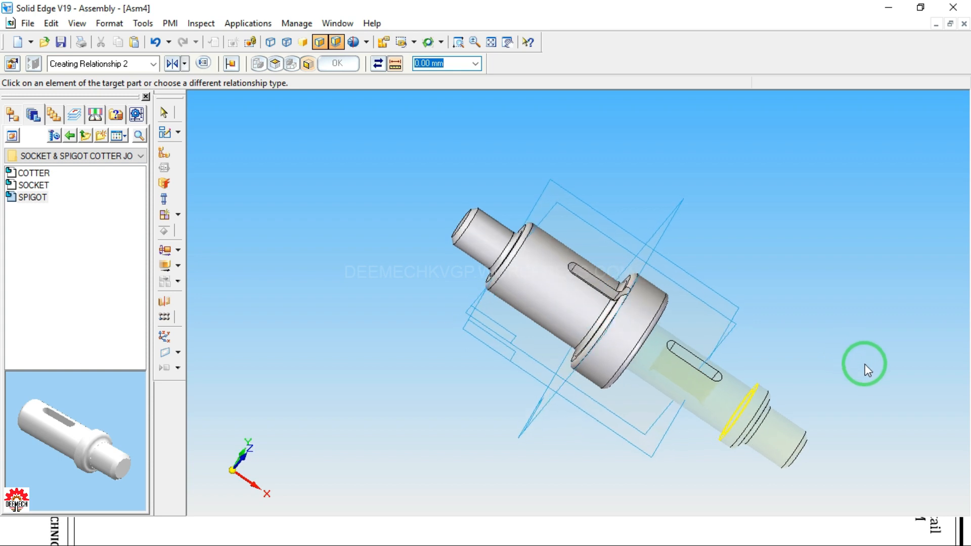
middle_click_drag(870, 373, 717, 331)
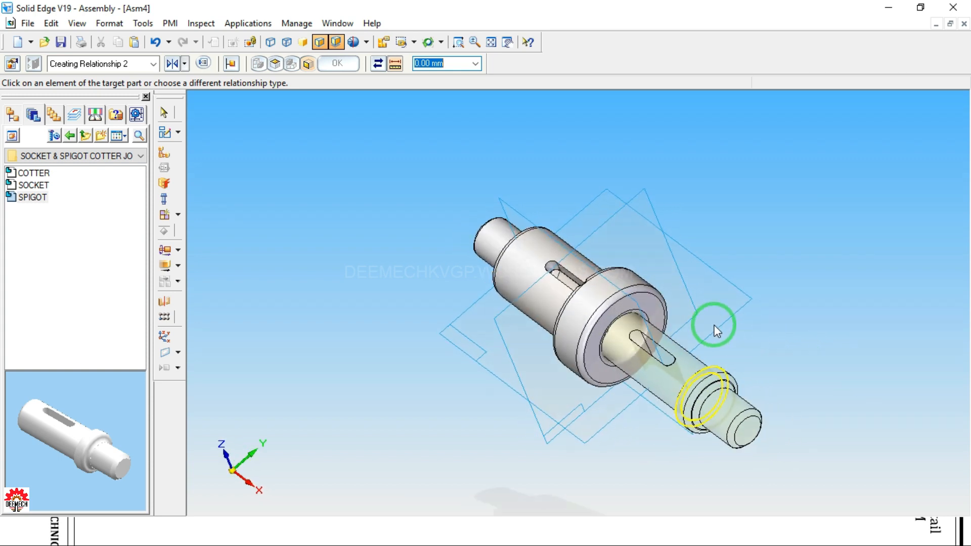
left_click(655, 303)
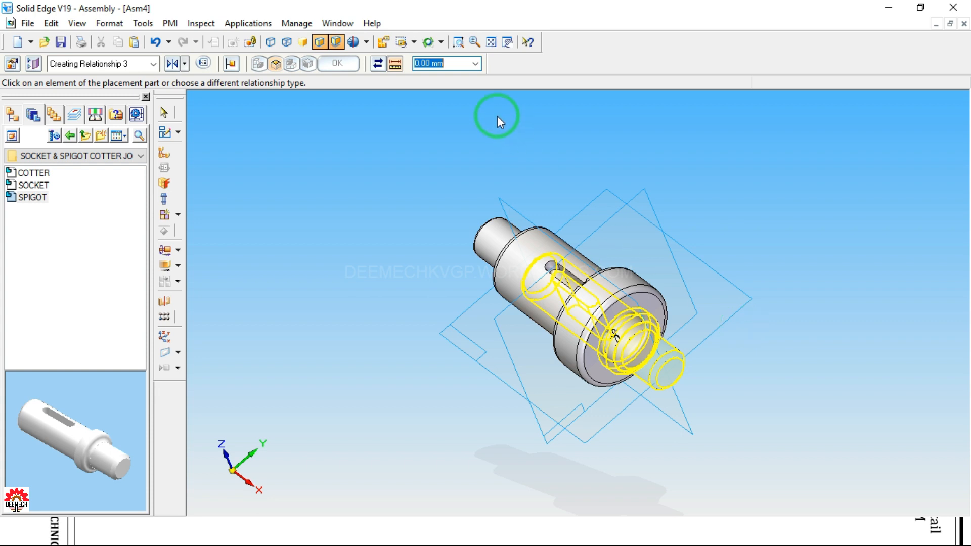
Place the COTTER part upright above the socket's slot and leave placement without applying relationships
left_click(414, 43)
left_click(402, 100)
left_click(491, 42)
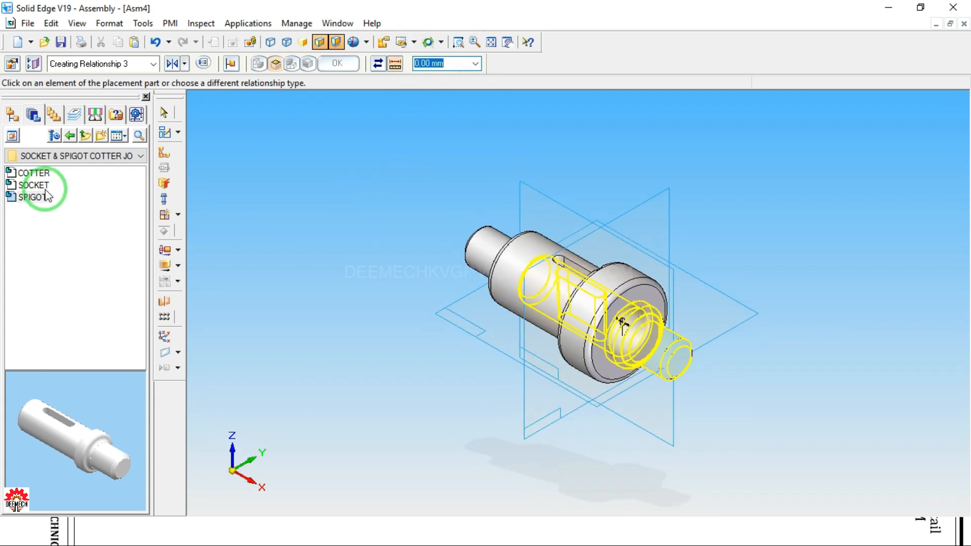
left_click(33, 174)
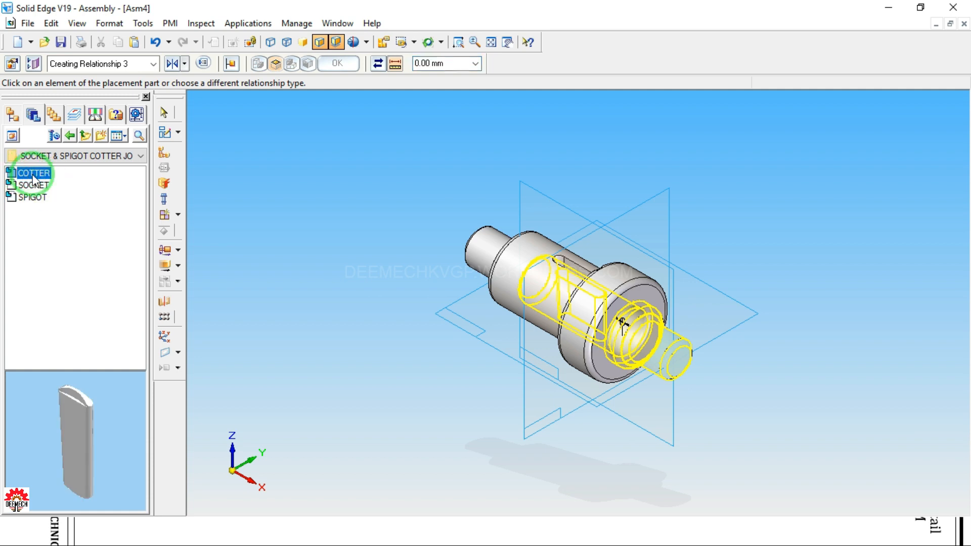
mouse_move(33, 174)
left_mouse_down()
mouse_move(435, 195)
mouse_move(599, 173)
left_mouse_up()
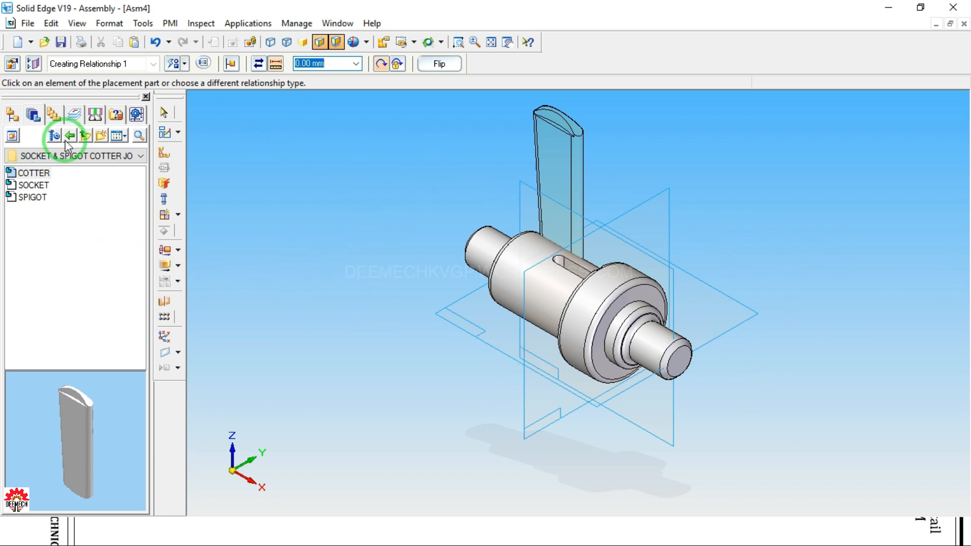
left_click(165, 112)
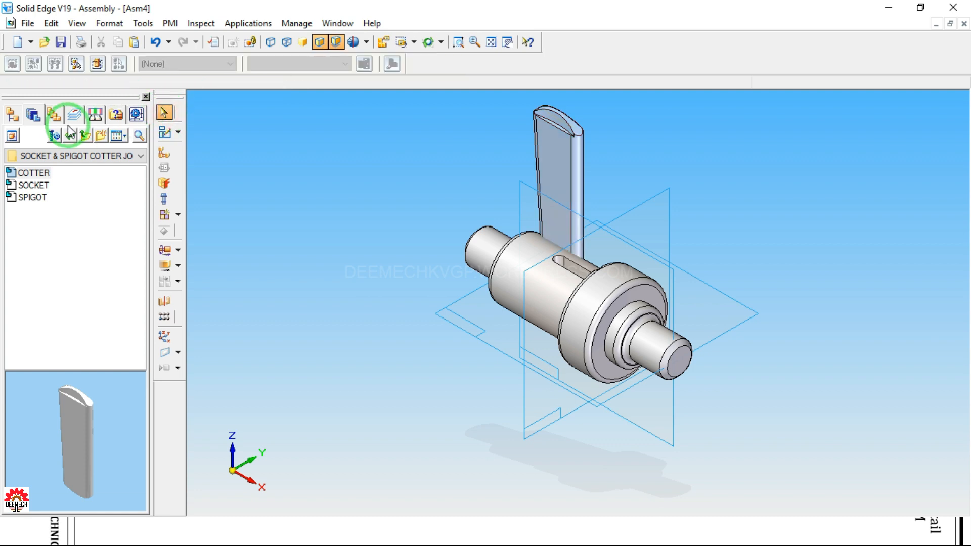
Hide the assembly's reference planes and turn off the drop shadow under the model
left_click(12, 115)
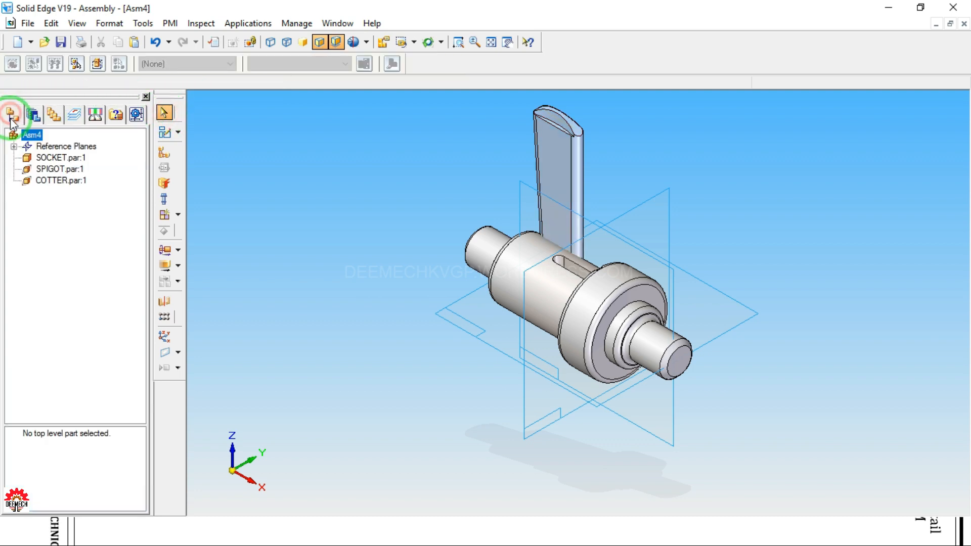
right_click(65, 148)
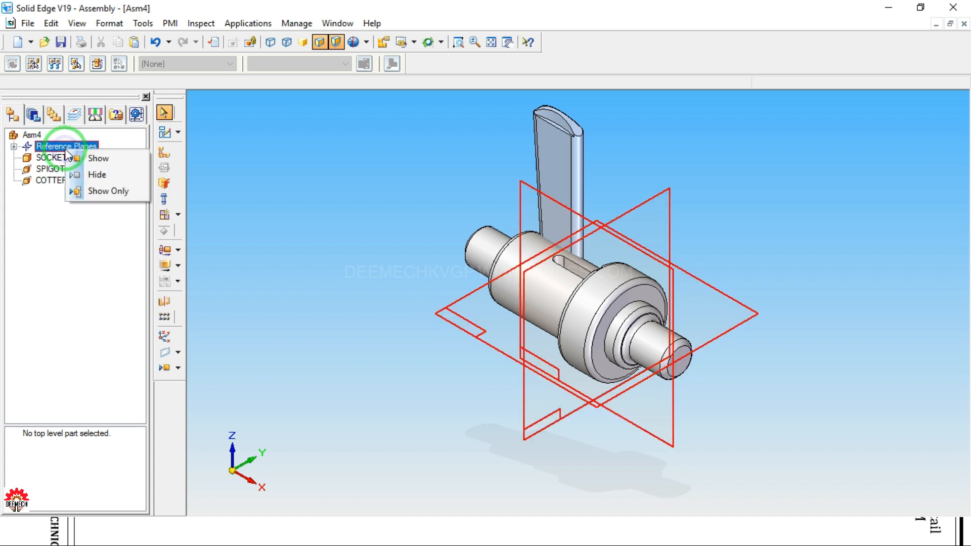
left_click(101, 175)
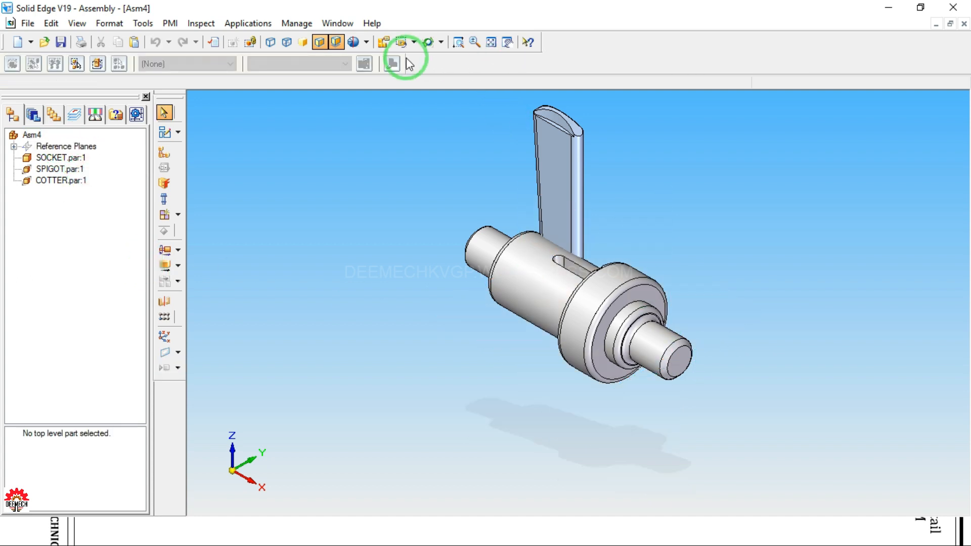
left_click(336, 43)
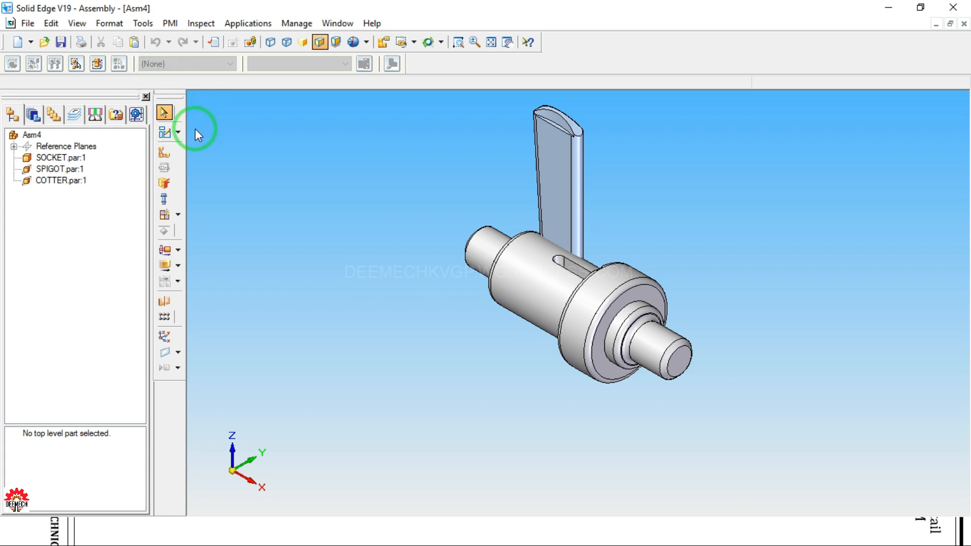
Apply an Axial Align relationship between the cotter's straight rounded edge face and the rounded end of the socket's slot nearest the collar
left_click(165, 152)
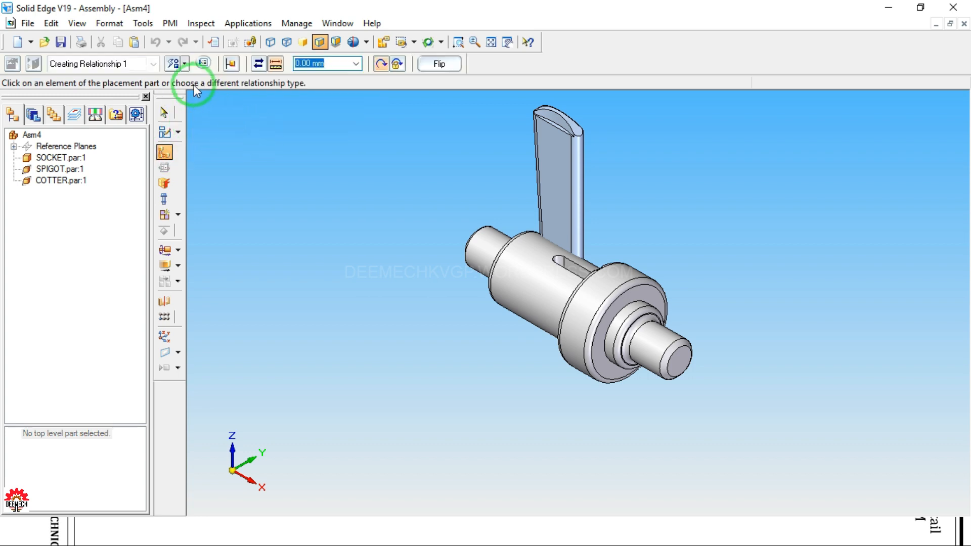
left_click(184, 63)
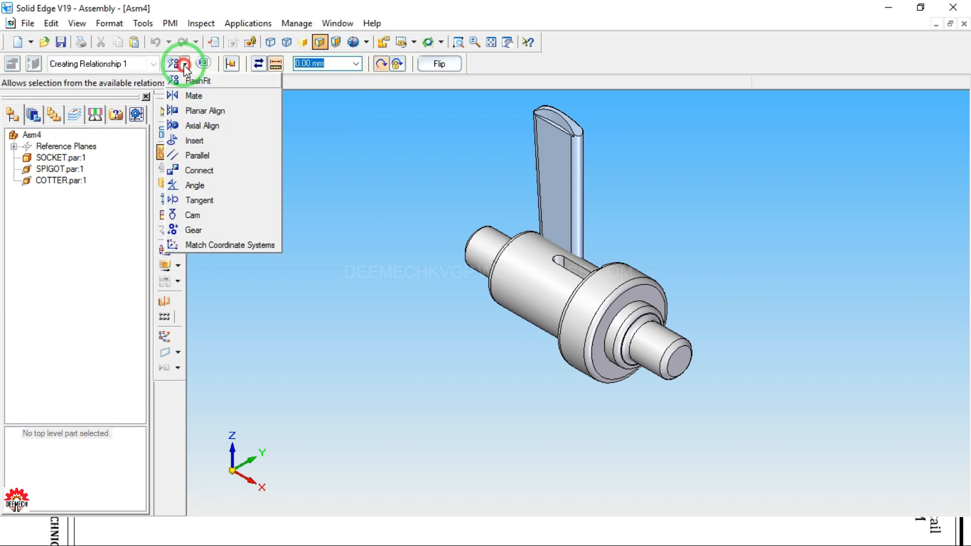
left_click(202, 126)
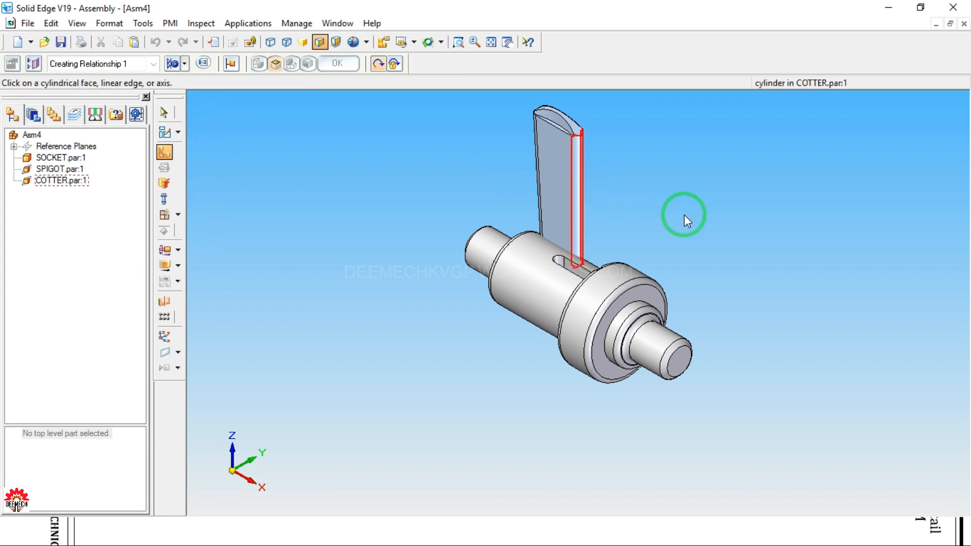
left_click(576, 199)
middle_click_drag(644, 201, 714, 268)
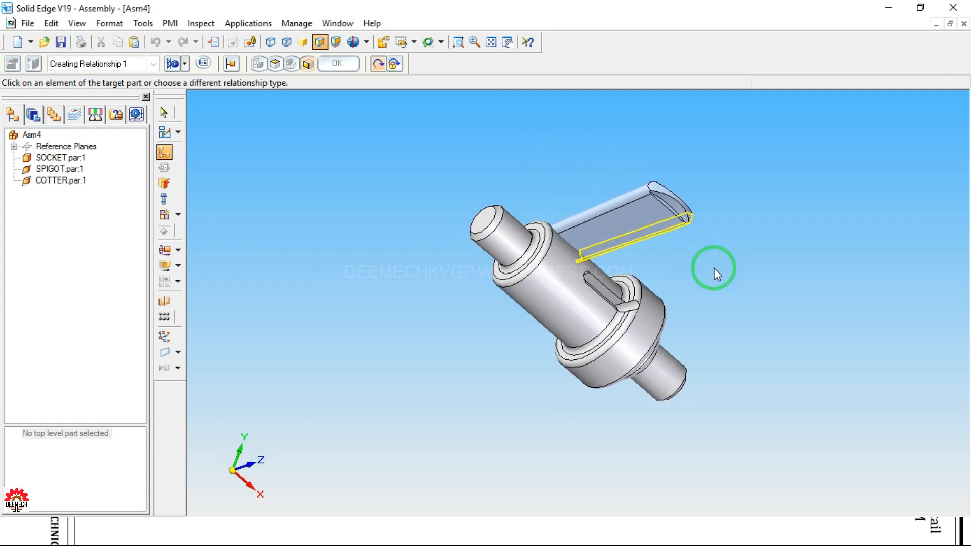
left_click(634, 308)
In the front view with hidden edges shown, use FlashFit to move the cotter down through the slot until it protrudes below the socket
middle_click_drag(766, 324, 713, 282)
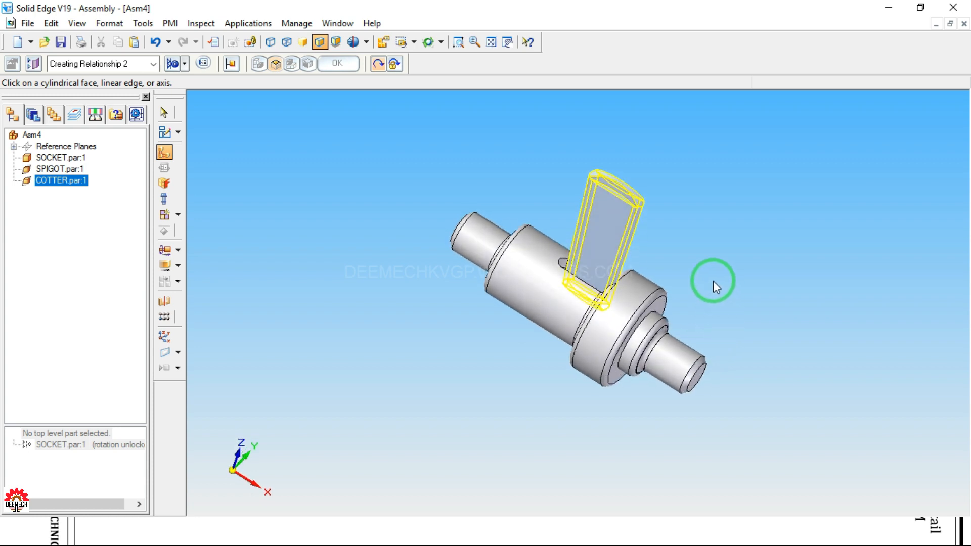
left_click(414, 42)
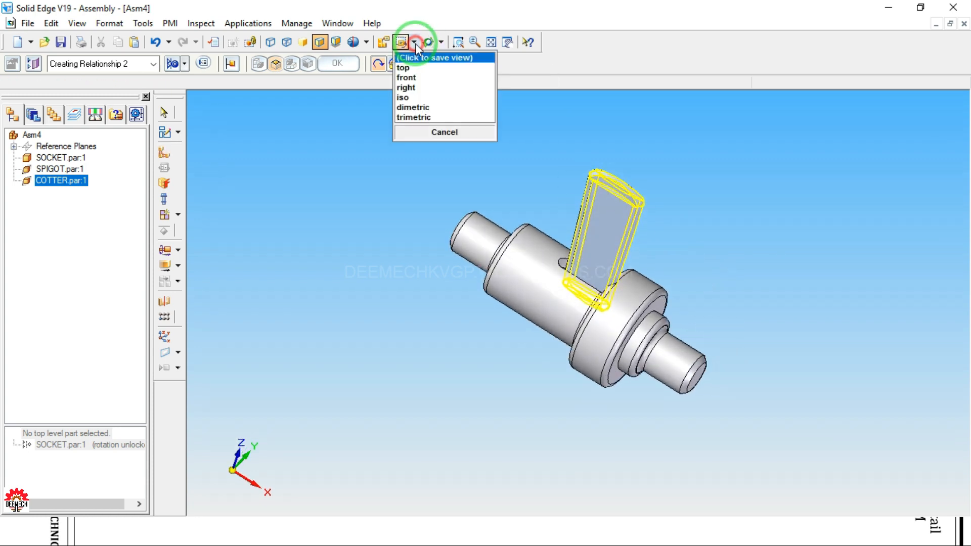
left_click(409, 77)
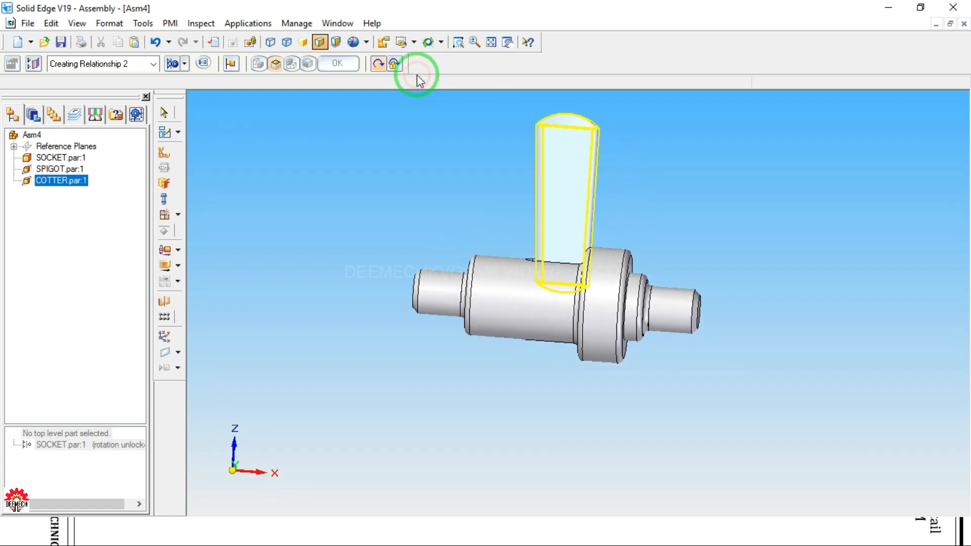
left_click(287, 42)
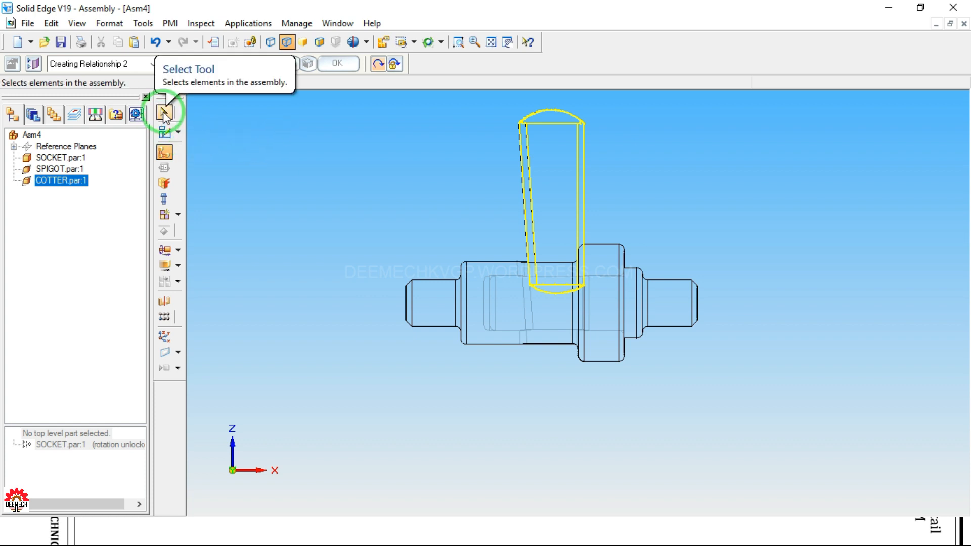
left_click(185, 64)
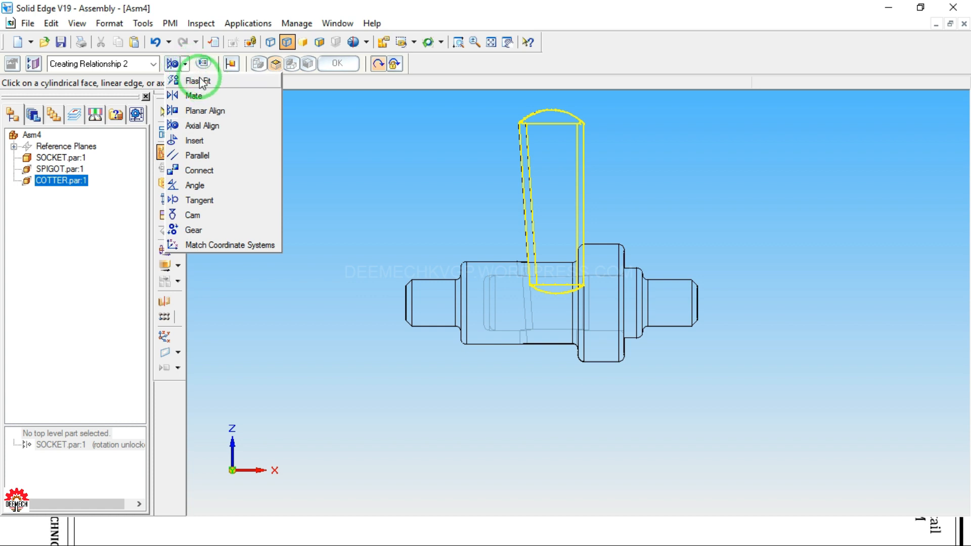
left_click(200, 82)
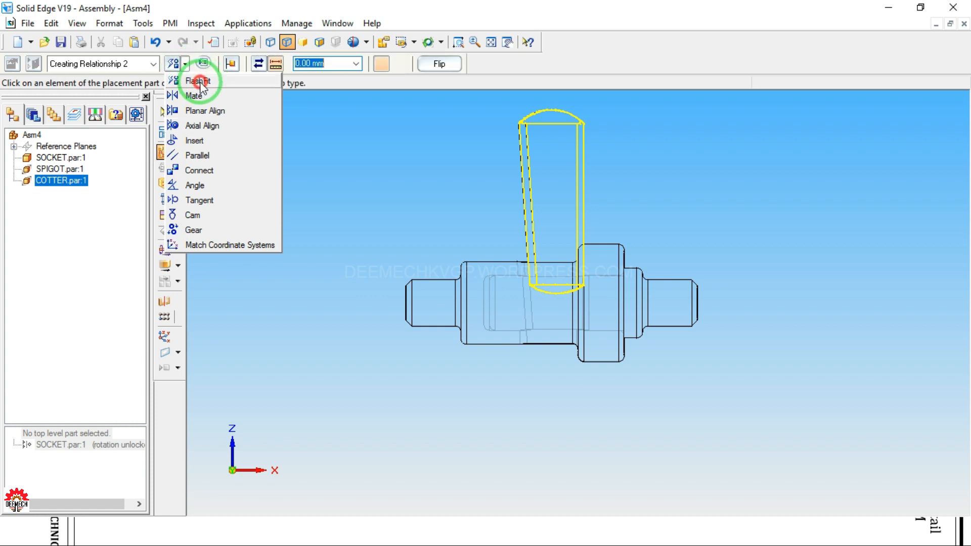
left_click(556, 155)
left_click_drag(556, 167, 560, 239)
mouse_move(558, 244)
left_mouse_down()
mouse_move(561, 234)
mouse_move(559, 246)
left_mouse_up()
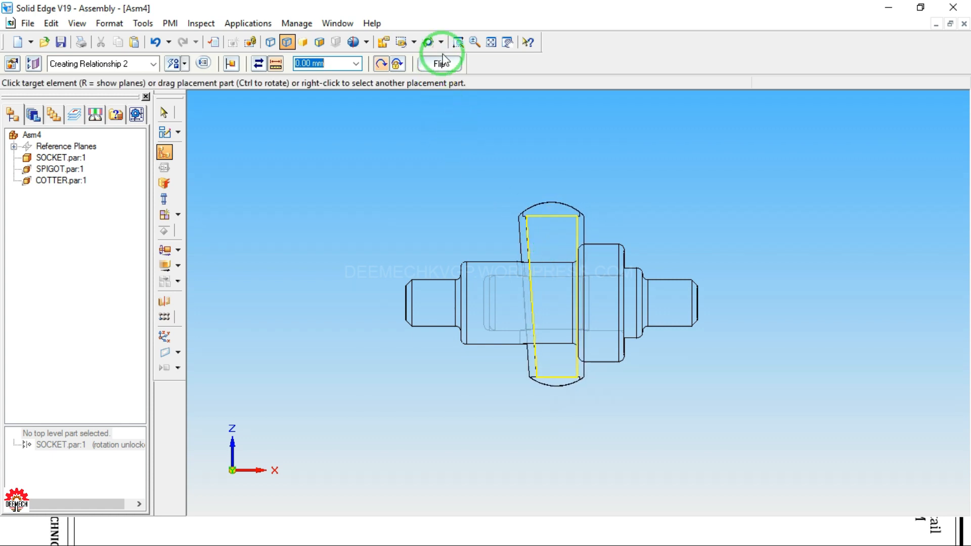
Zoom in on the joint and fine-adjust the cotter's height so it extends about equally above and below the socket
left_click(458, 42)
left_click_drag(371, 183, 727, 399)
right_click(773, 202)
left_click(184, 63)
left_click(200, 85)
left_click(604, 170)
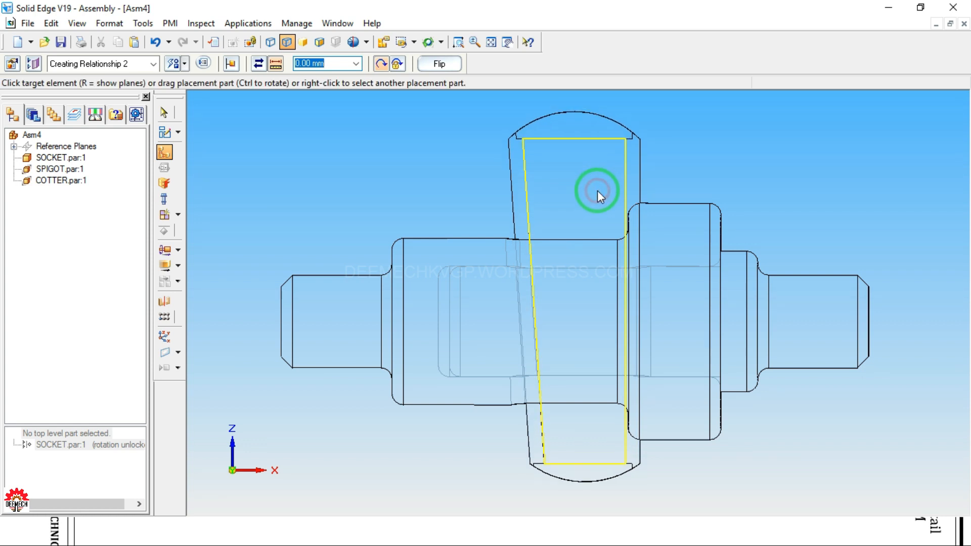
left_click(598, 178)
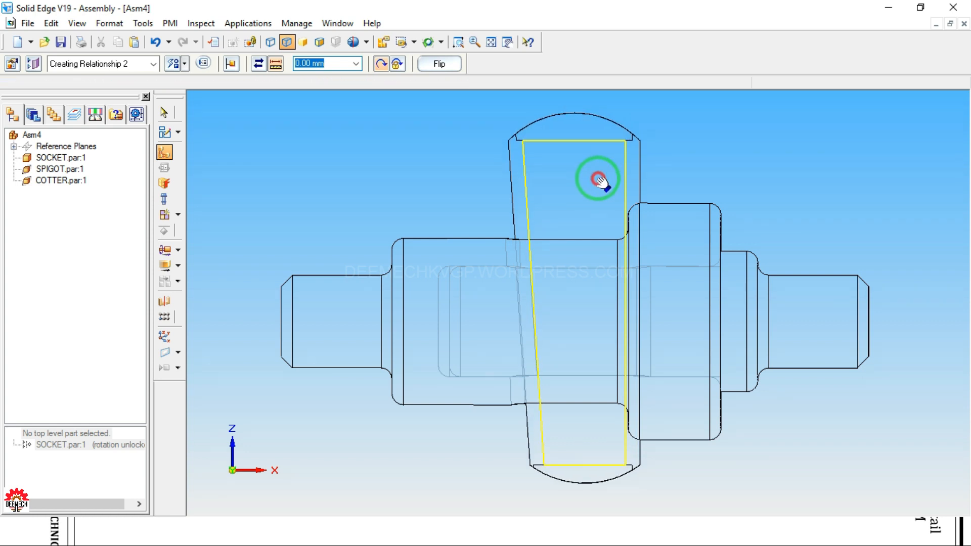
left_click(592, 189)
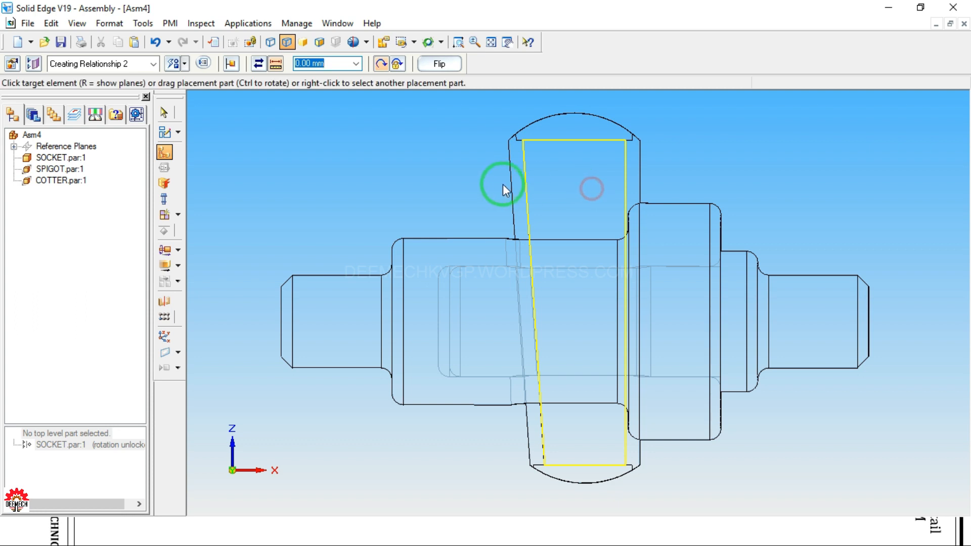
Leave the relationship command and show the whole assembly in the iso view, shaded with visible edges
left_click(414, 42)
left_click(417, 96)
left_click(320, 43)
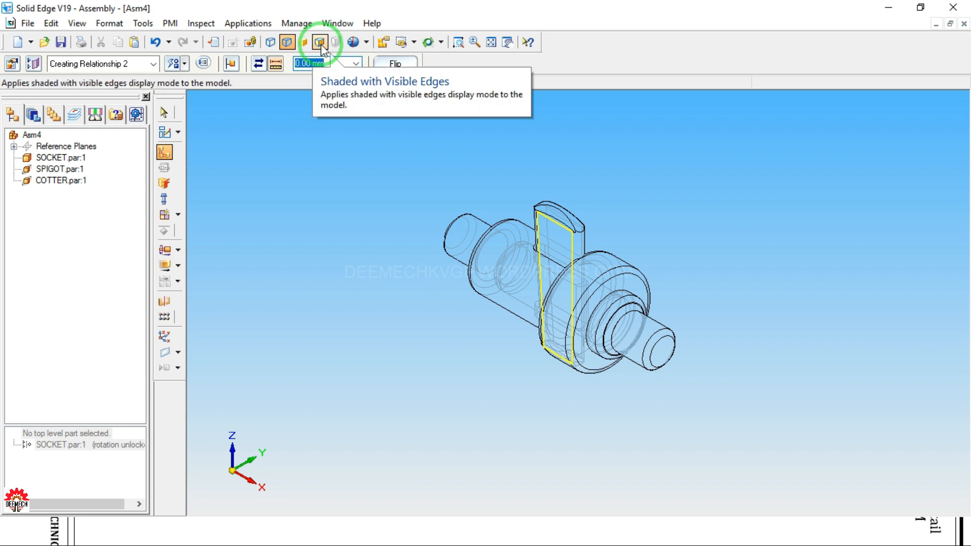
left_click(320, 44)
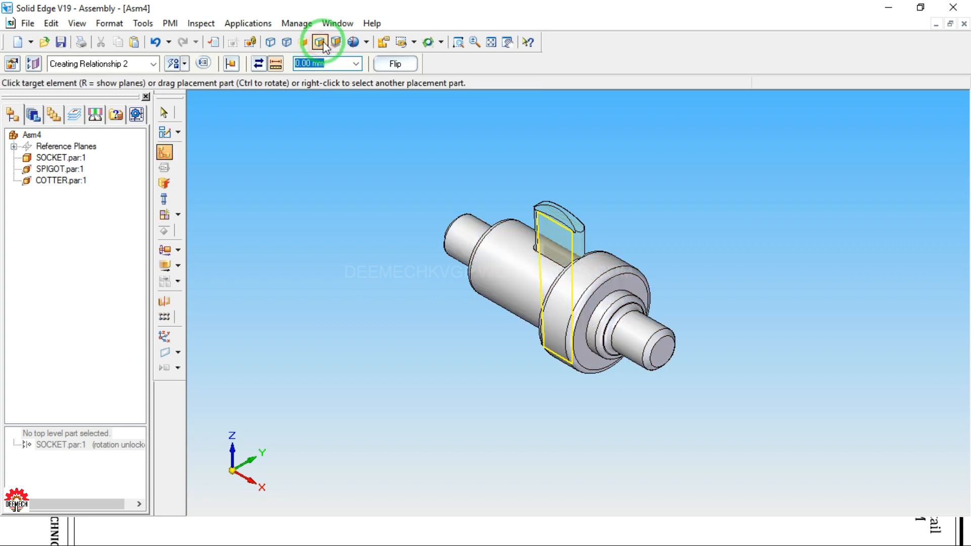
left_click(164, 113)
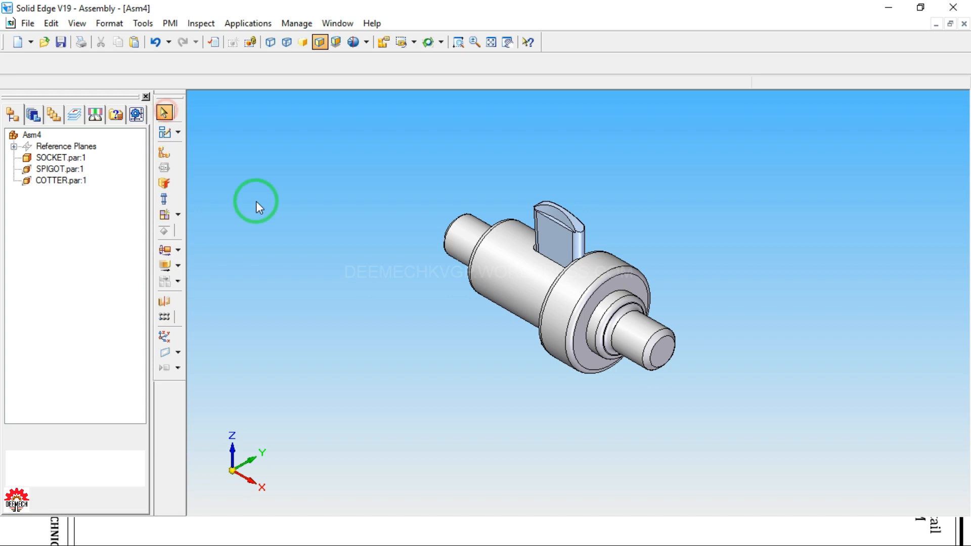
middle_click_drag(781, 307, 658, 430)
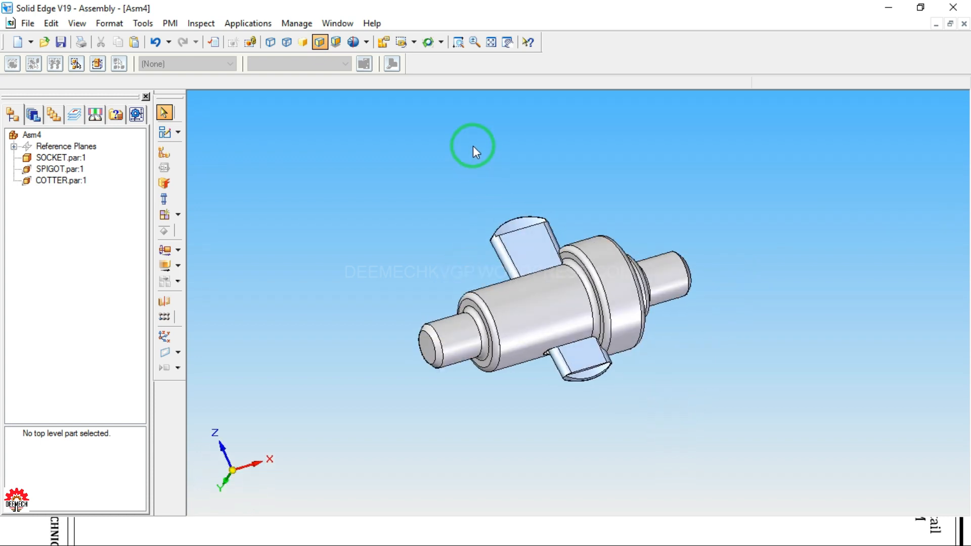
left_click(402, 43)
left_click(411, 98)
left_click(491, 42)
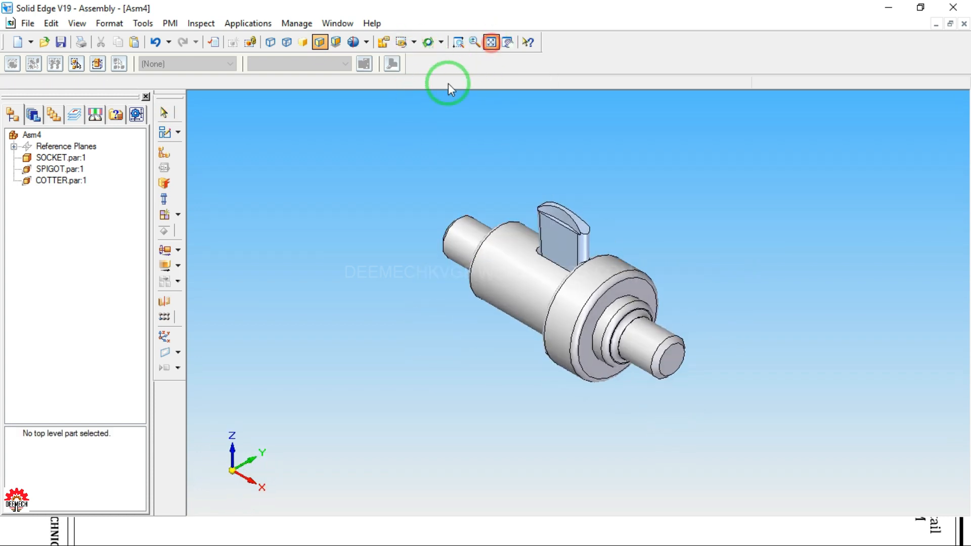
Save the assembly as SOCKET & SPIGOT COTTER JOINT in the SOCKET & SPIGOT COTTER JOINT folder on drive F: and close it
left_click(28, 24)
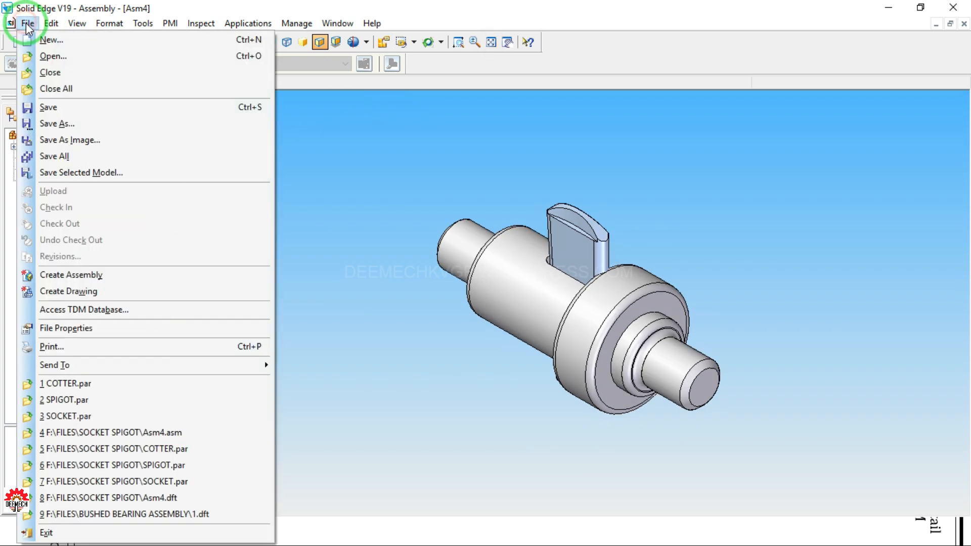
left_click(50, 106)
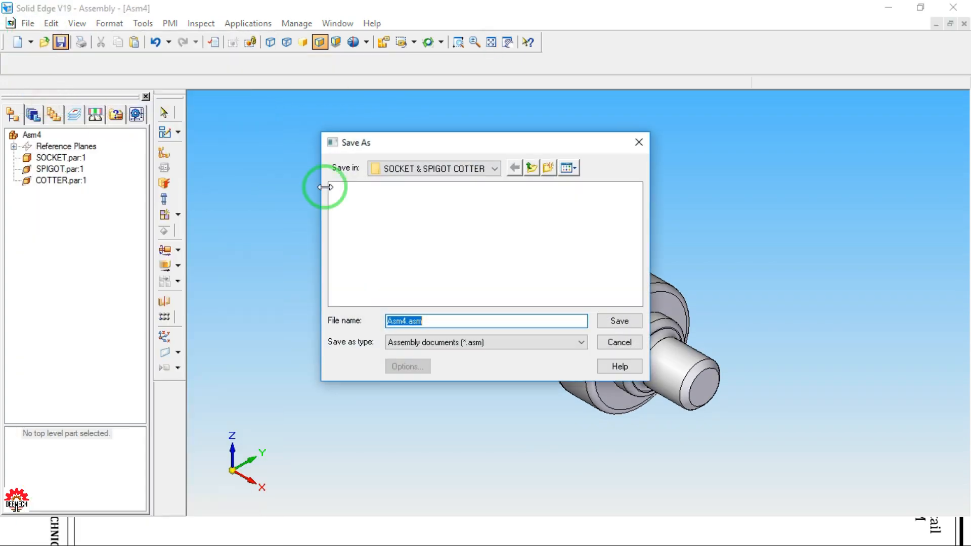
left_click(444, 169)
left_click(445, 298)
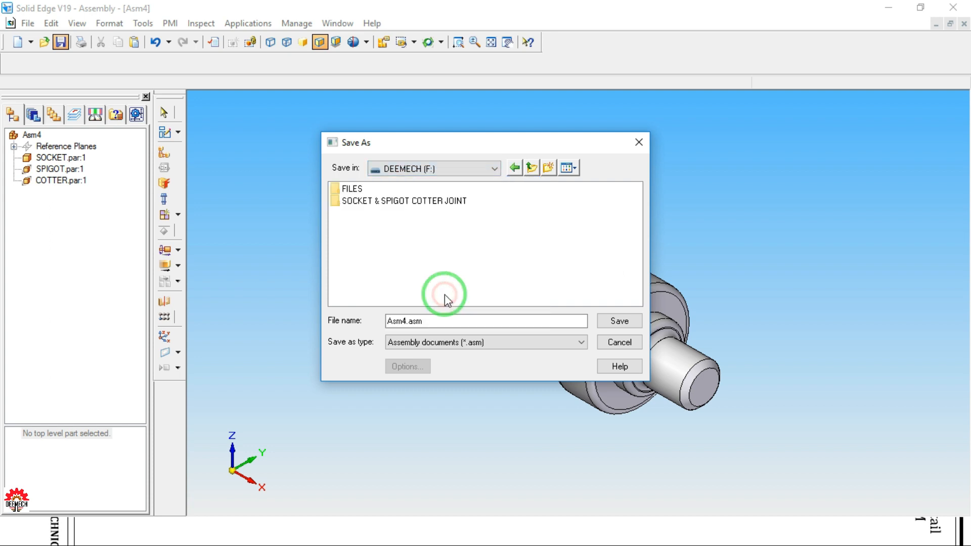
double_click(384, 202)
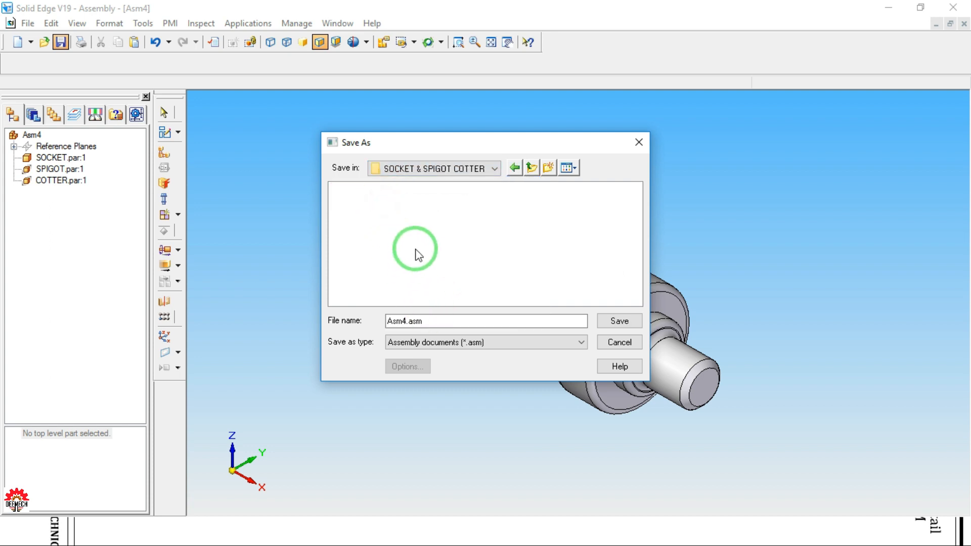
left_click_drag(420, 320, 355, 321)
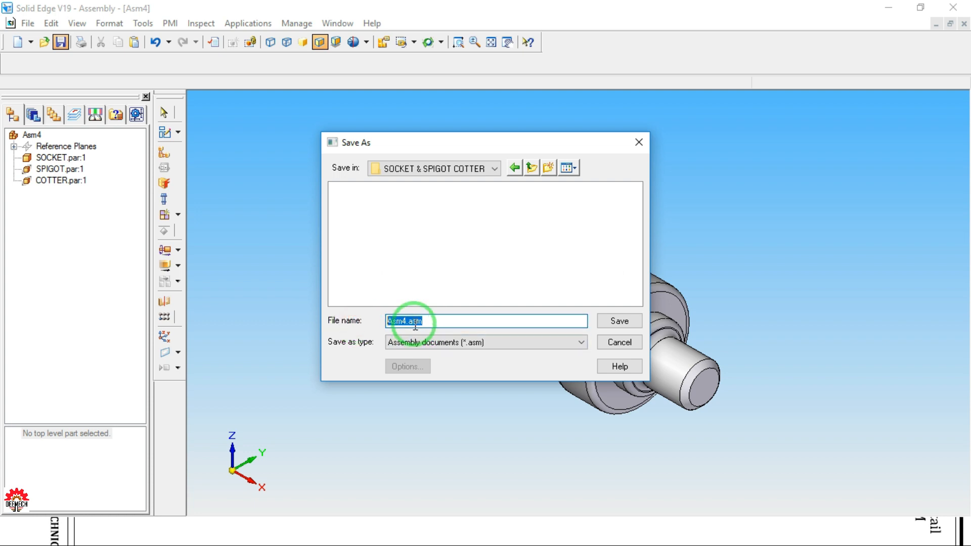
type("SO")
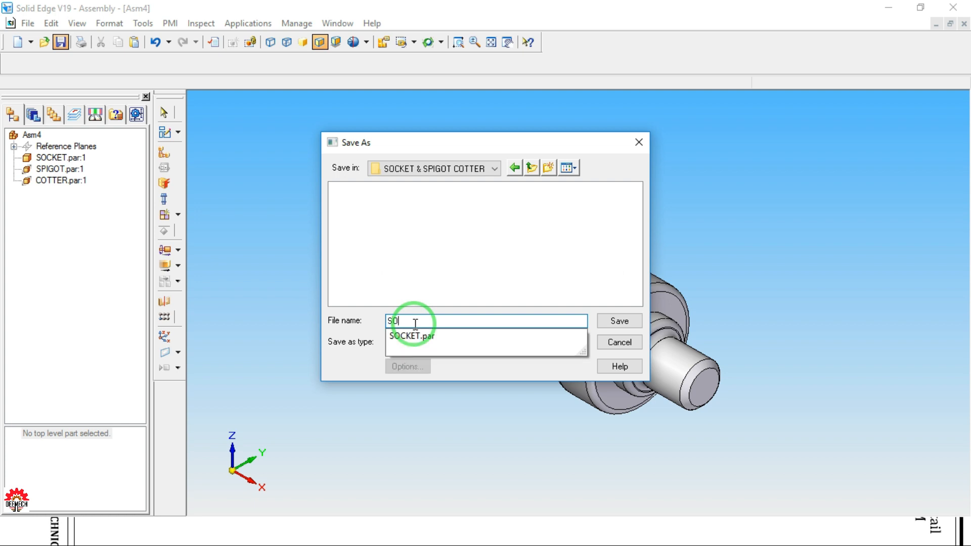
type("CKET & SPIGOT COTTER JOINT")
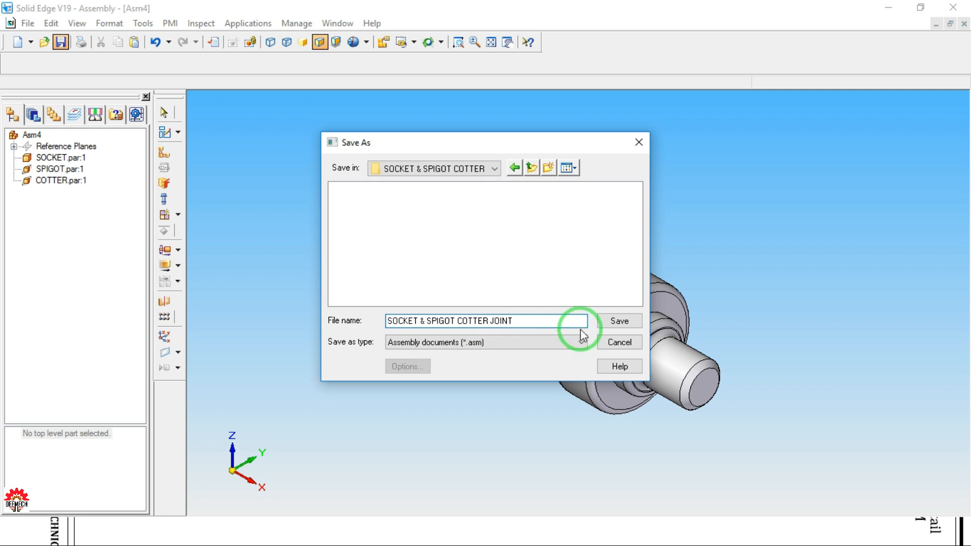
left_click(620, 321)
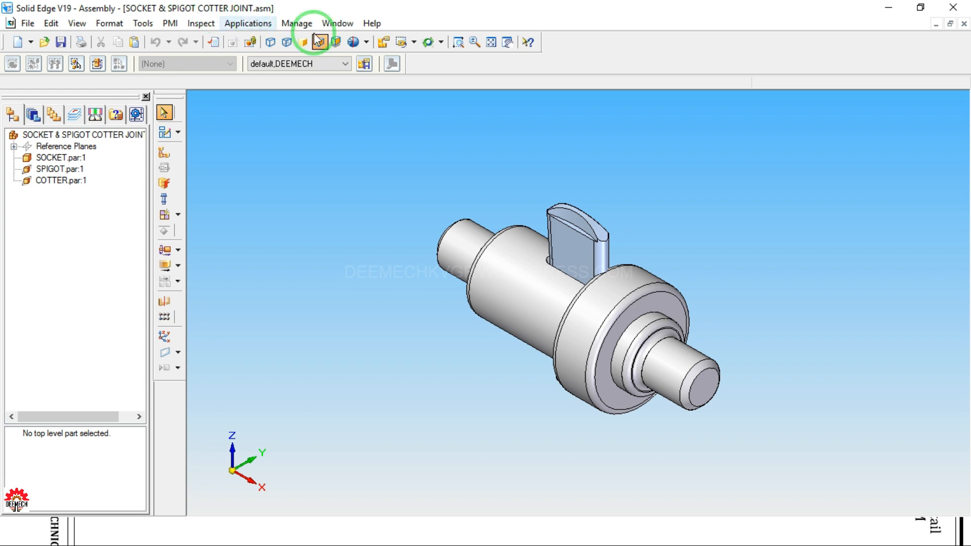
left_click(964, 24)
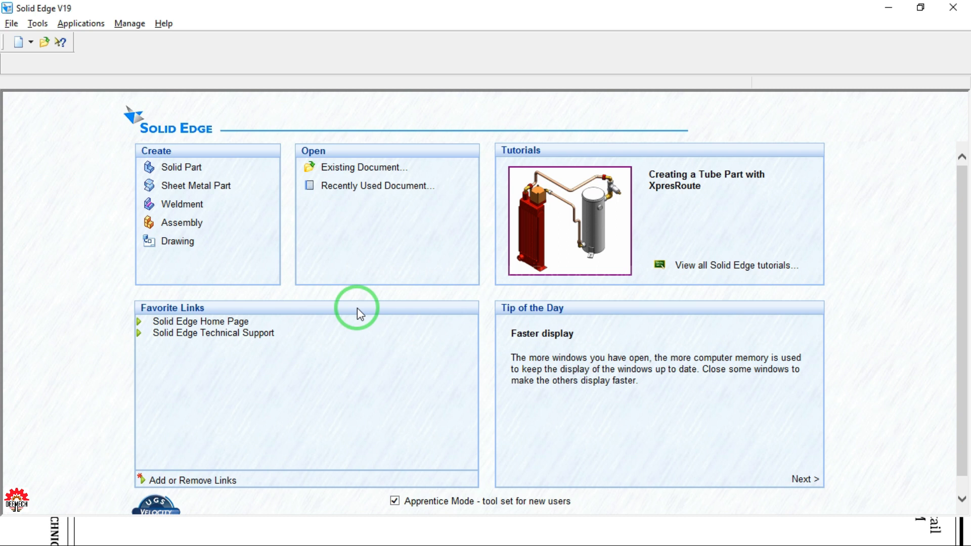
Create a new drawing document and set the background of Sheet1 to A4-Sheet with the background shown
left_click(178, 241)
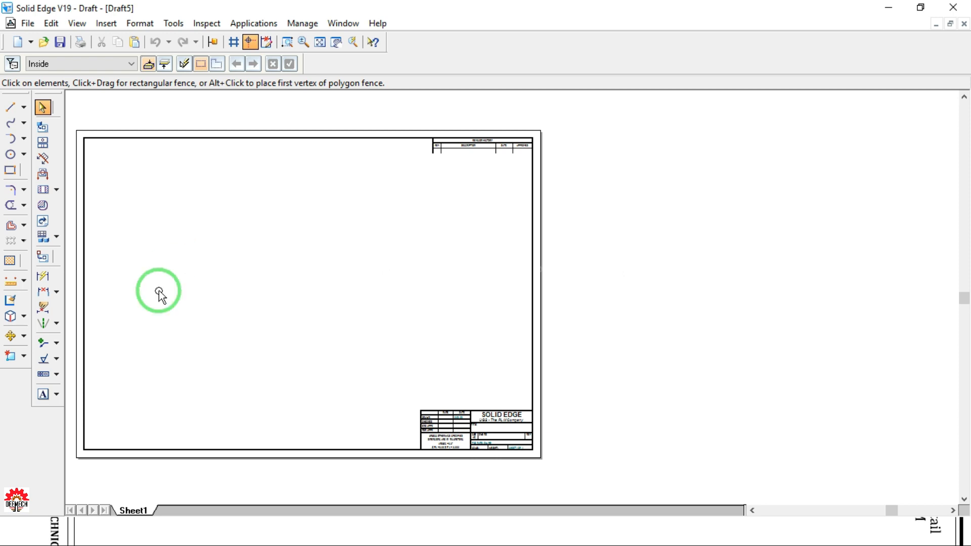
right_click(130, 512)
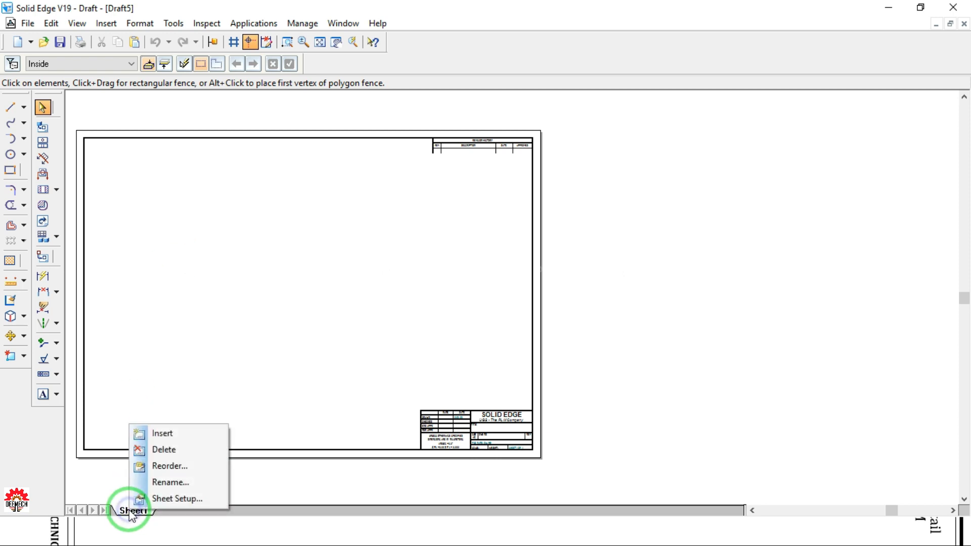
left_click(181, 497)
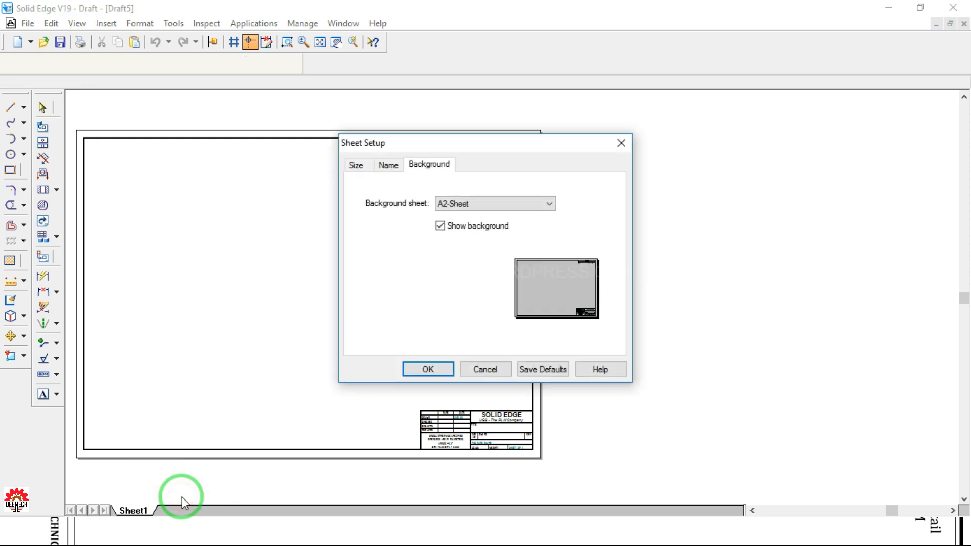
left_click(357, 165)
left_click(388, 166)
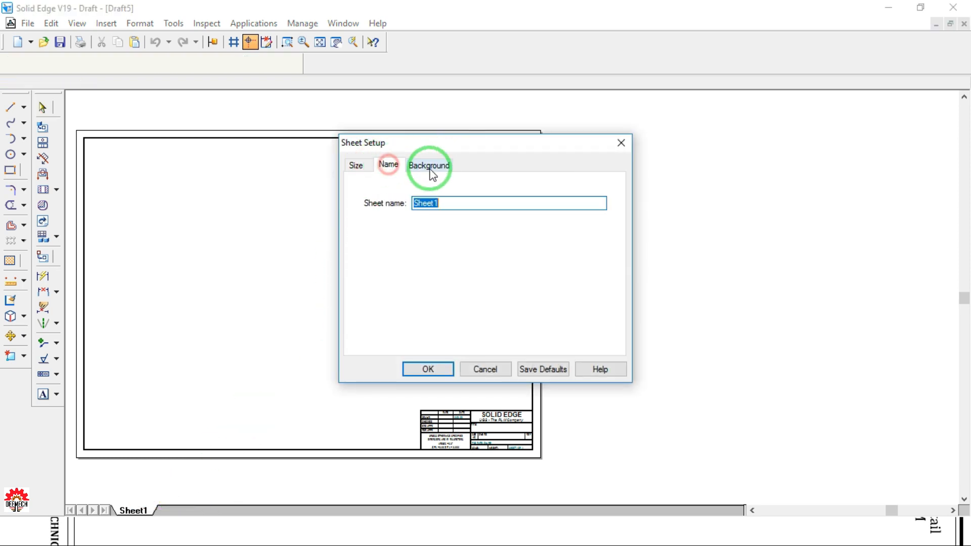
left_click(430, 167)
left_click(448, 204)
left_click(455, 253)
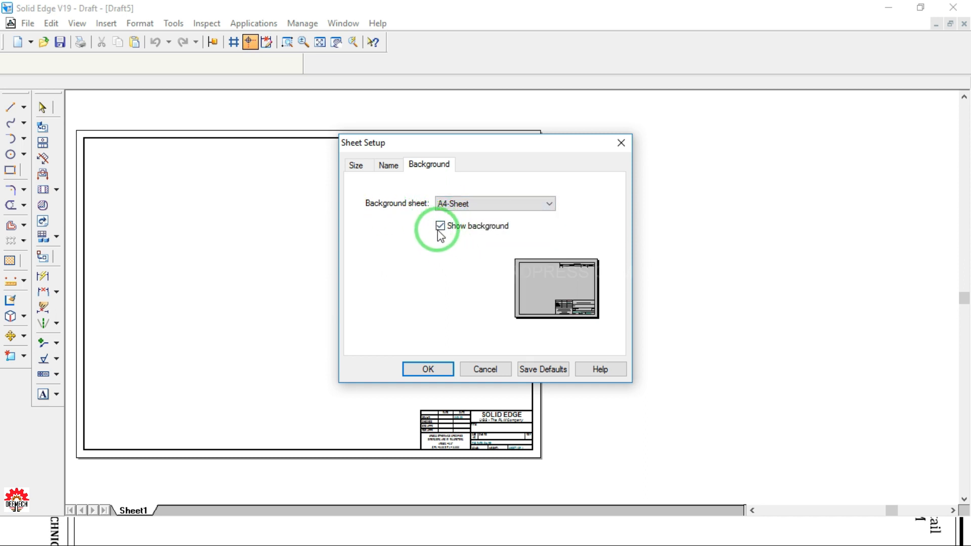
left_click(443, 369)
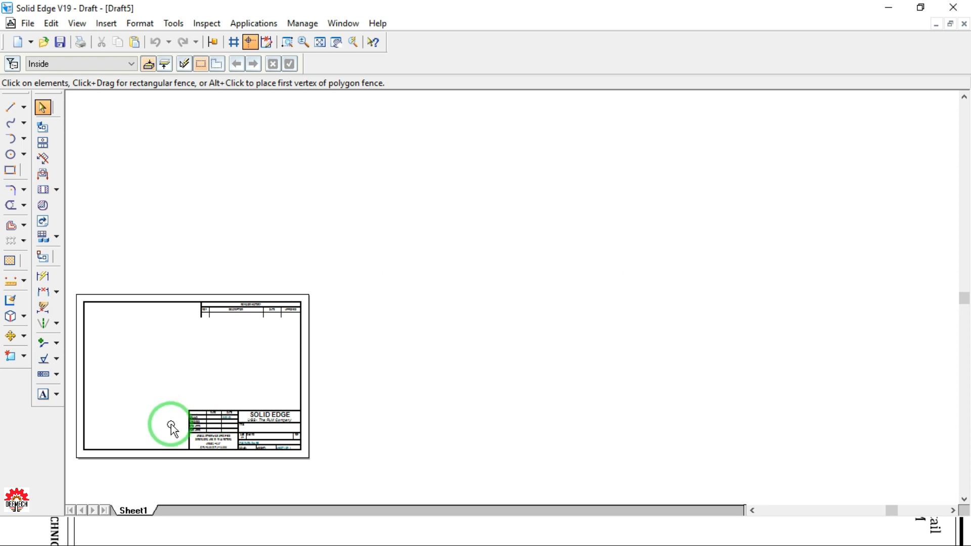
left_click(319, 46)
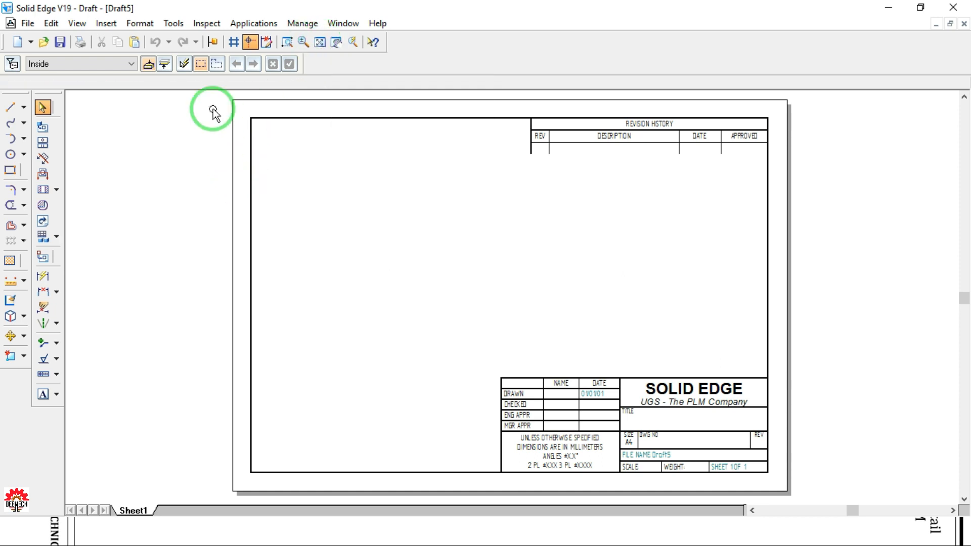
Display the background sheets, look through them up to A1-Sheet, and return to A4-Sheet fitted in the window
left_click(76, 25)
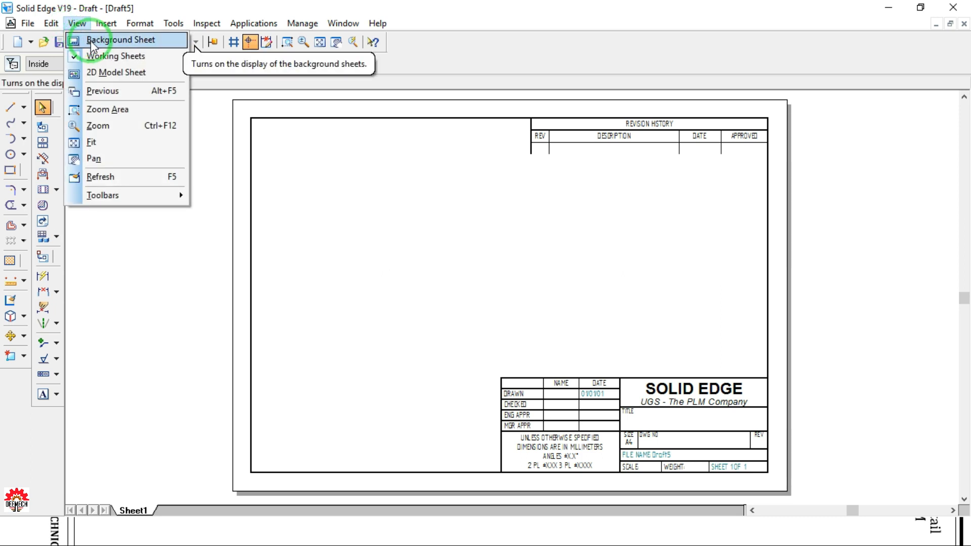
left_click(90, 40)
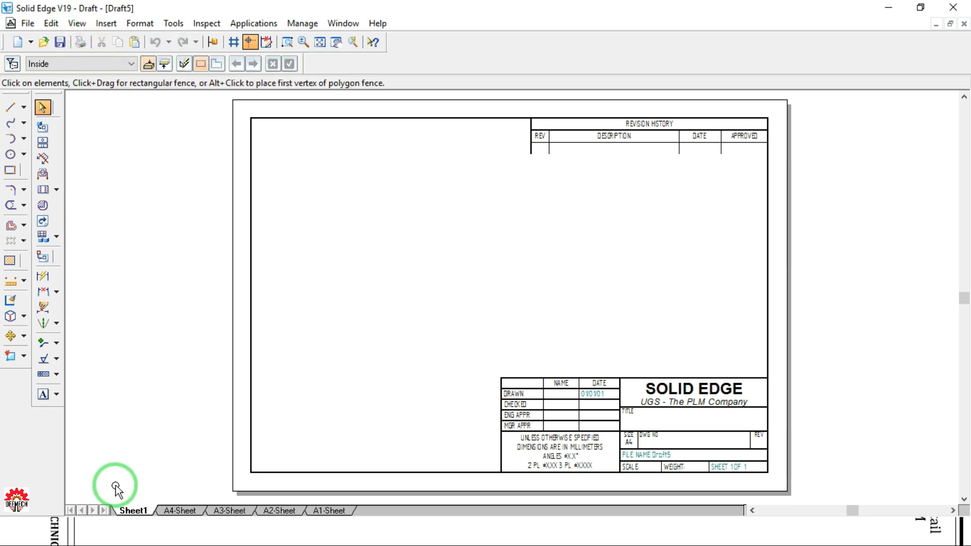
left_click(177, 512)
left_click(218, 511)
left_click(279, 511)
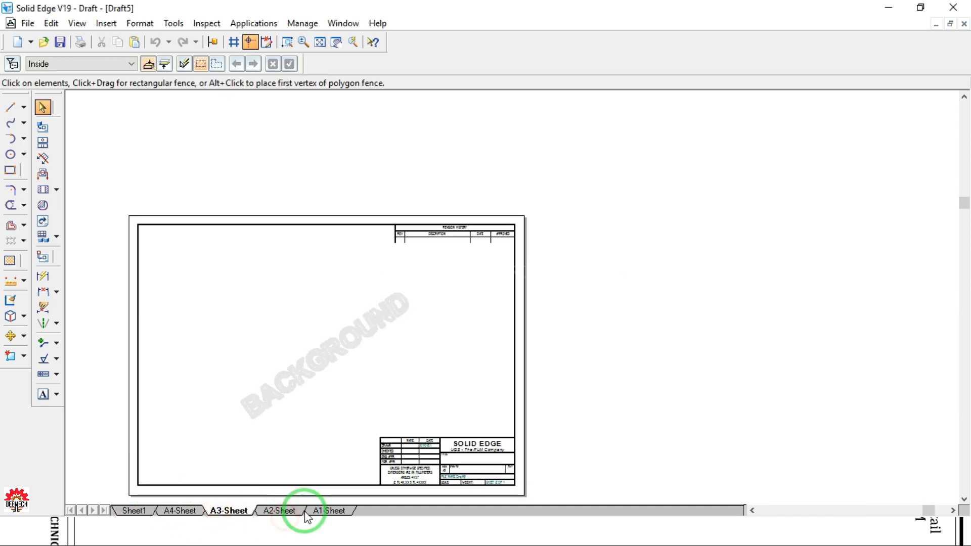
left_click(325, 511)
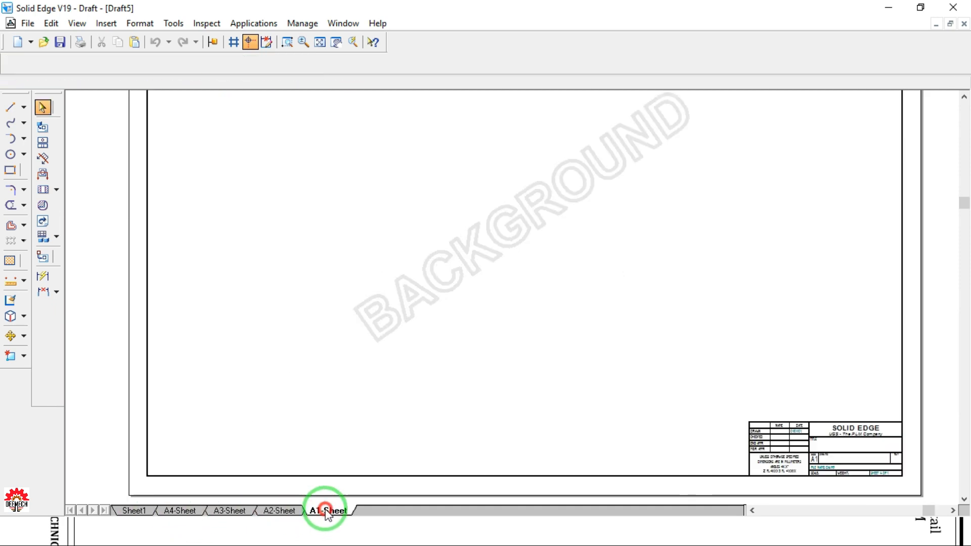
left_click(179, 512)
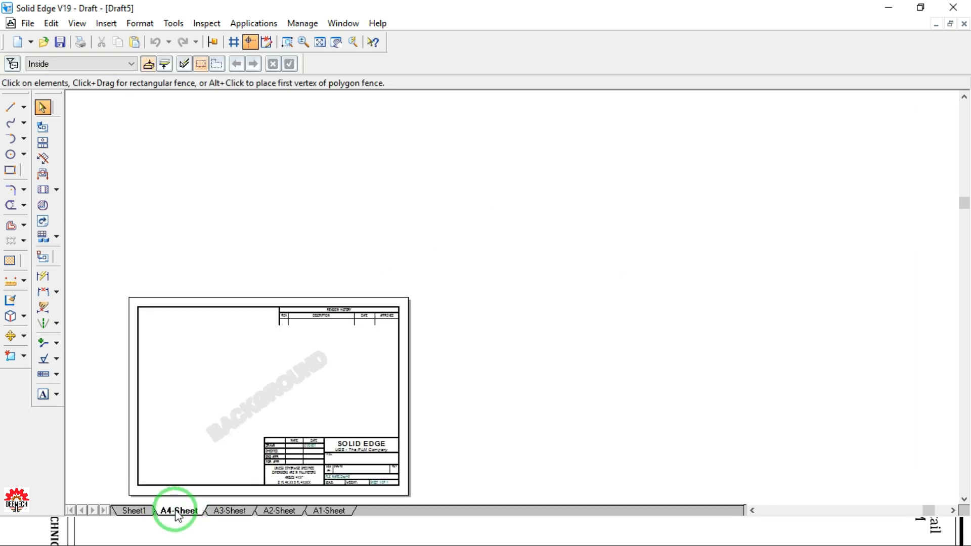
left_click(320, 43)
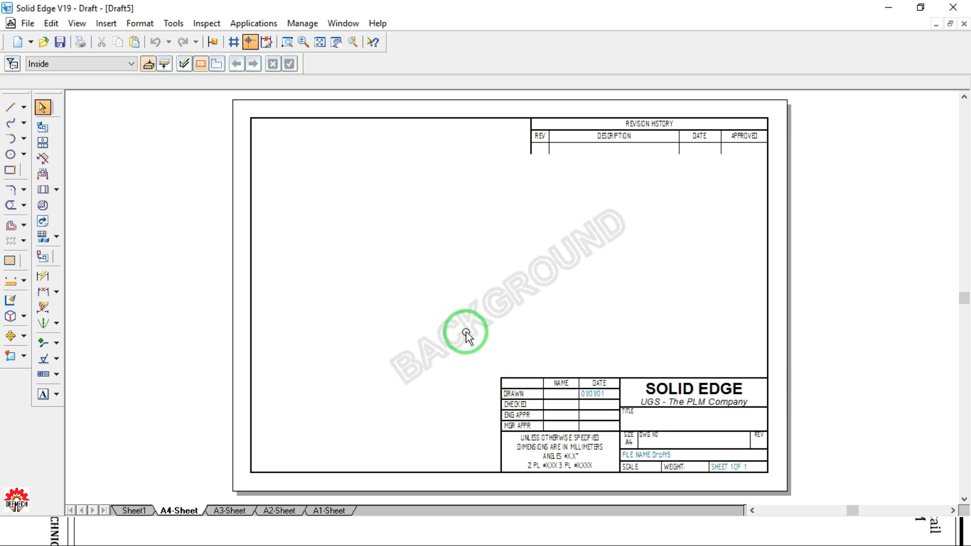
Delete the title block and the revision history table from the A4-Sheet background, keeping only the border
left_click_drag(508, 398, 799, 495)
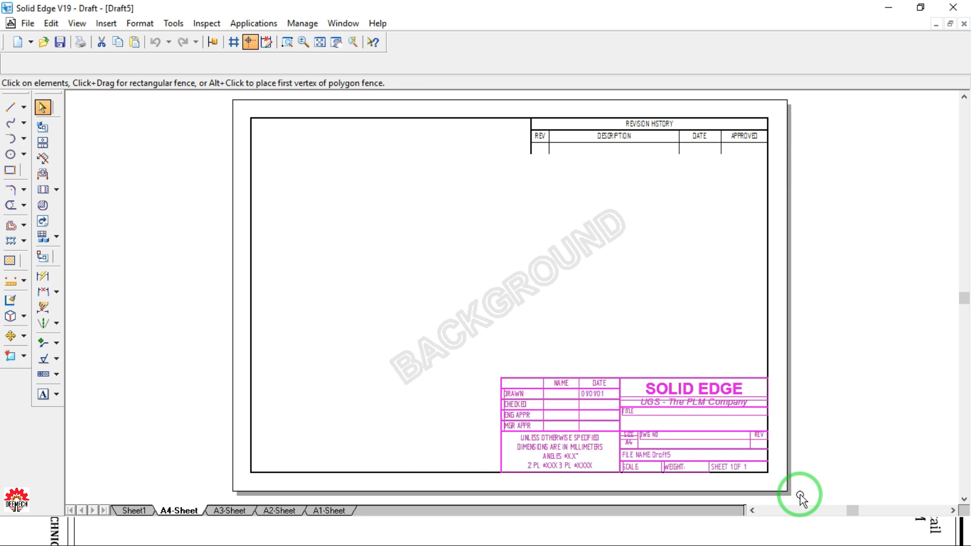
key("Delete")
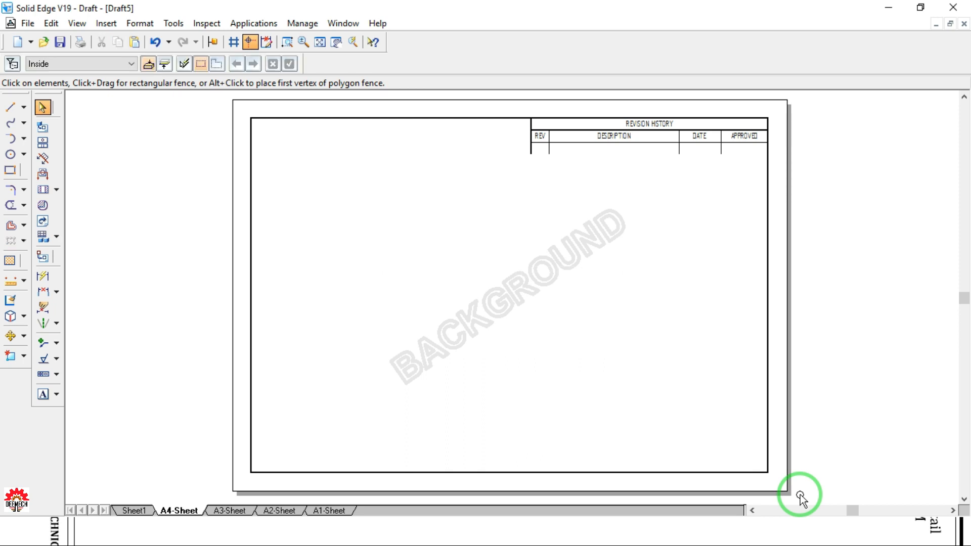
left_click_drag(828, 214, 503, 108)
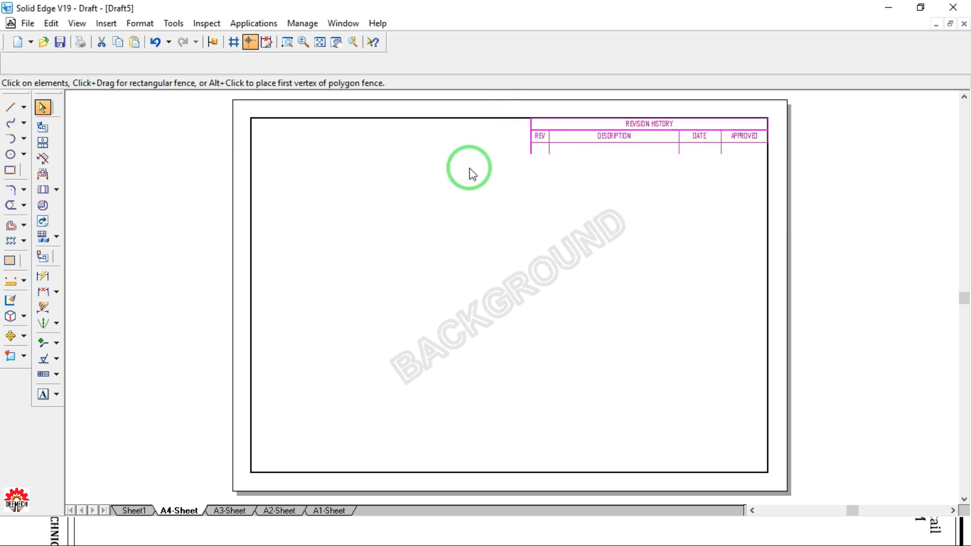
key("Delete")
Select the border lines of the A4-Sheet background one at a time to check that they are editable
mouse_move(831, 232)
left_mouse_down()
mouse_move(245, 121)
mouse_move(196, 102)
left_mouse_up()
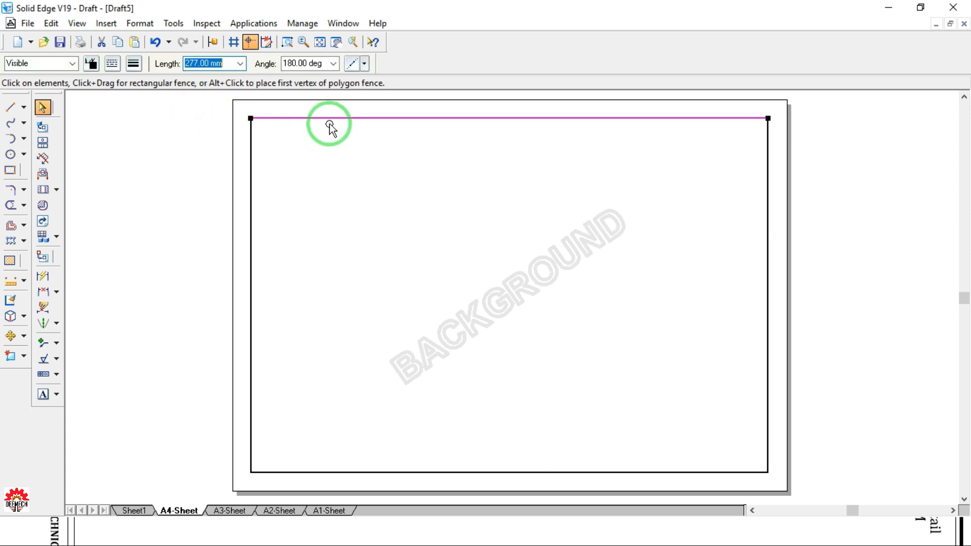
left_click(359, 161)
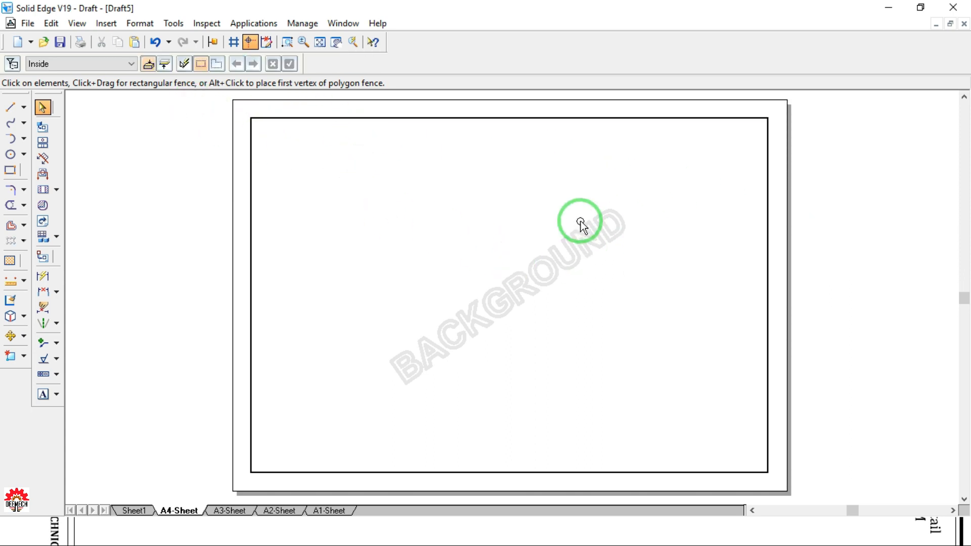
left_click(541, 119)
left_click(767, 237)
left_click(664, 472)
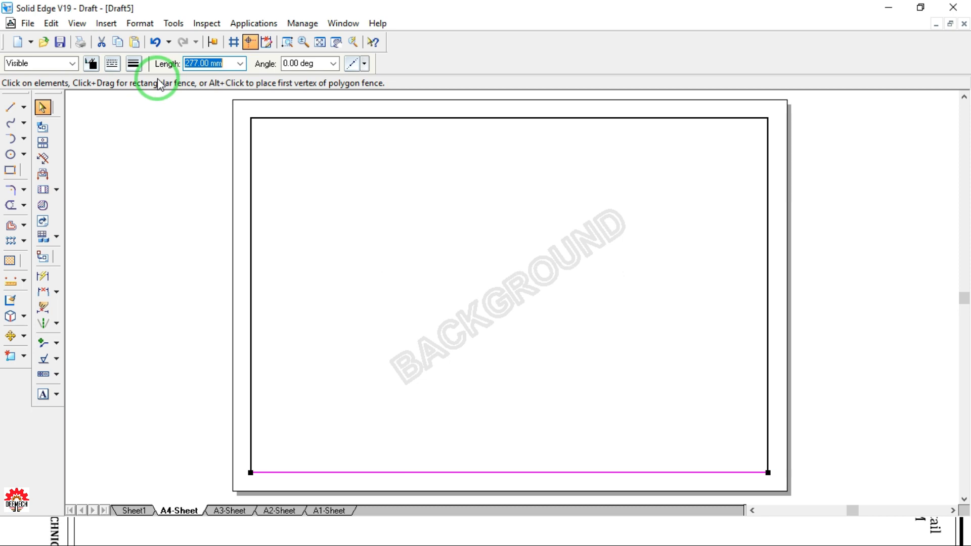
Hide the background sheets to return to Sheet1 and try selecting the border there
left_click(76, 23)
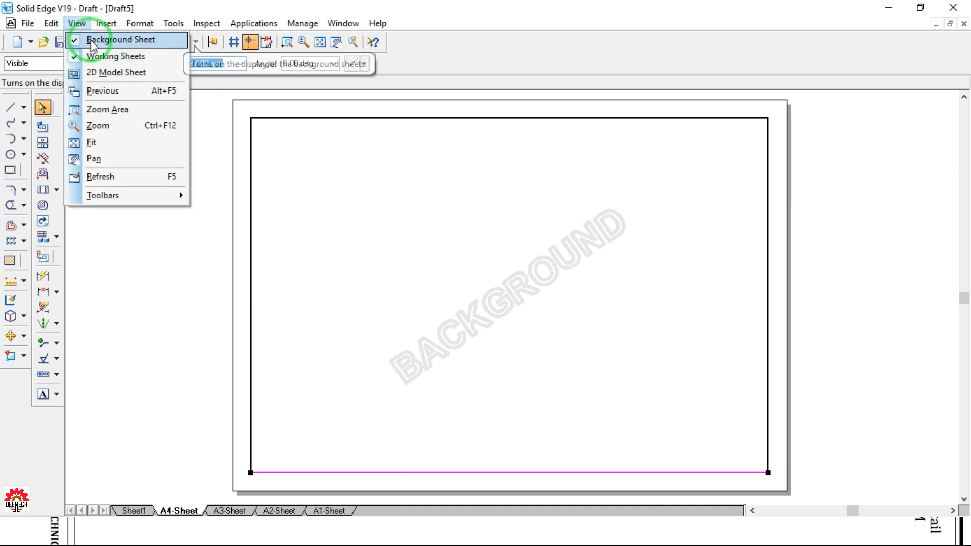
left_click(91, 41)
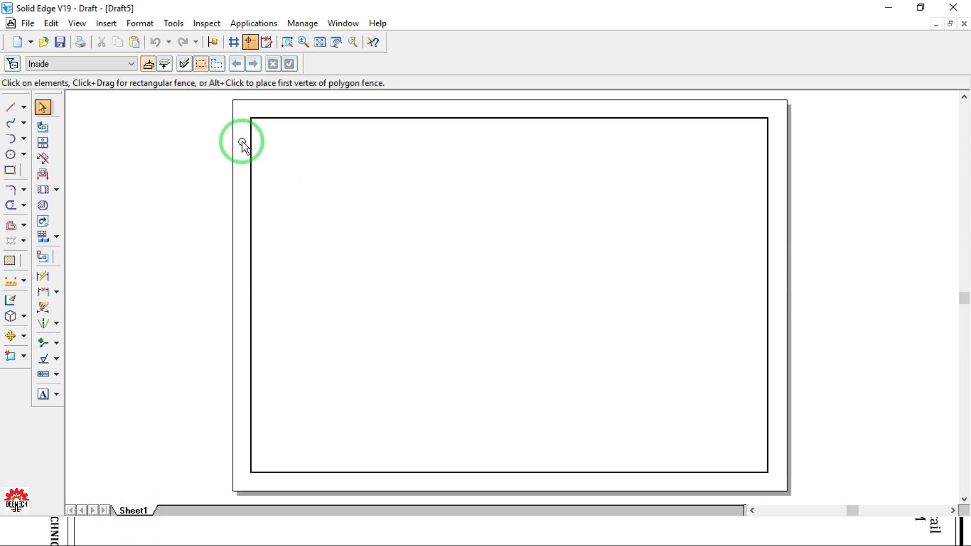
left_click_drag(408, 153, 408, 153)
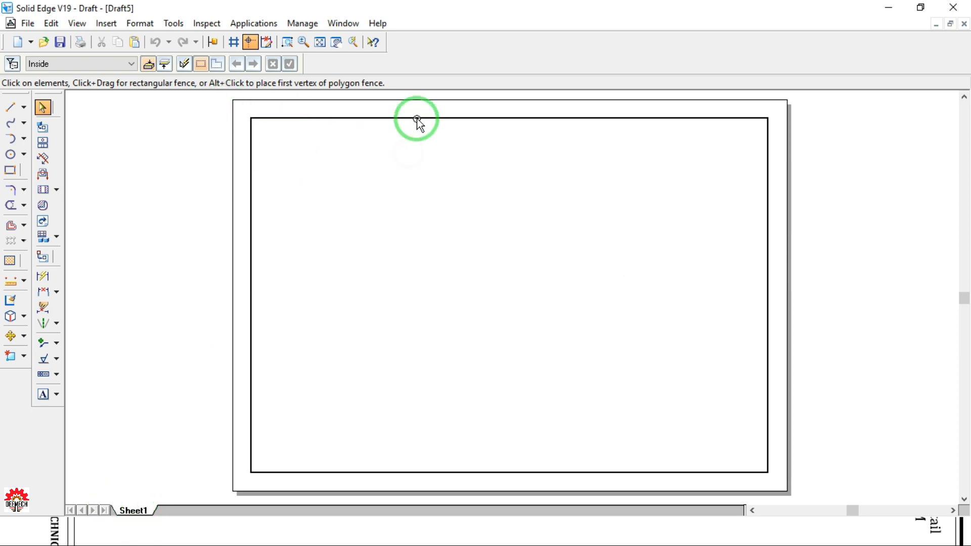
left_click(451, 126)
left_click(571, 132)
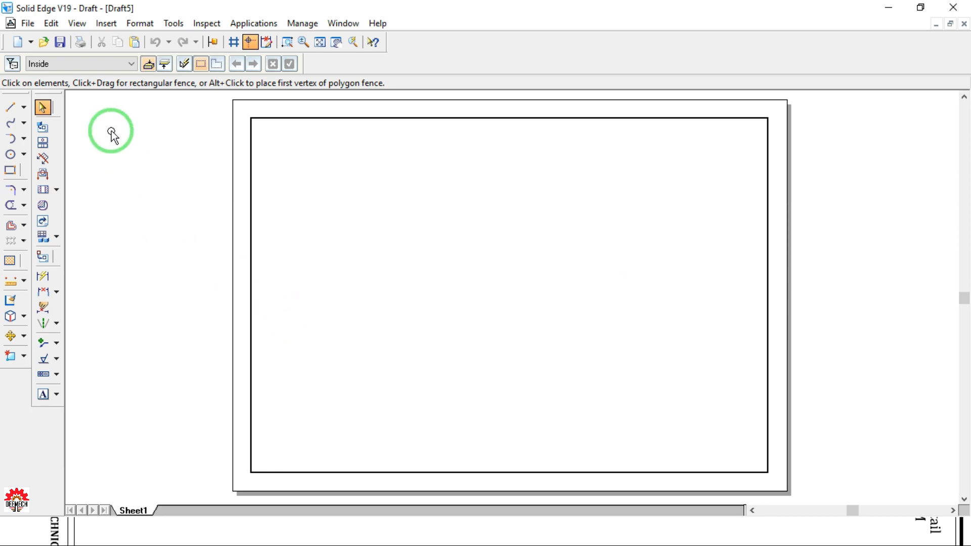
Undock the Drawing Views and Drawing toolbars onto the sheet and dock both again in their original places
left_click_drag(59, 98, 269, 181)
mouse_move(14, 98)
left_mouse_down()
mouse_move(293, 278)
mouse_move(263, 277)
left_mouse_up()
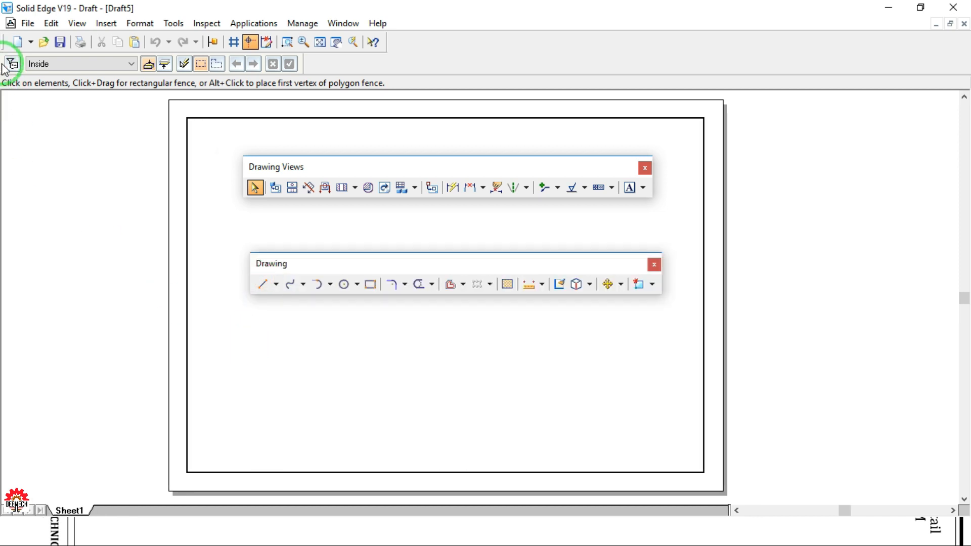
left_click_drag(7, 47, 63, 37)
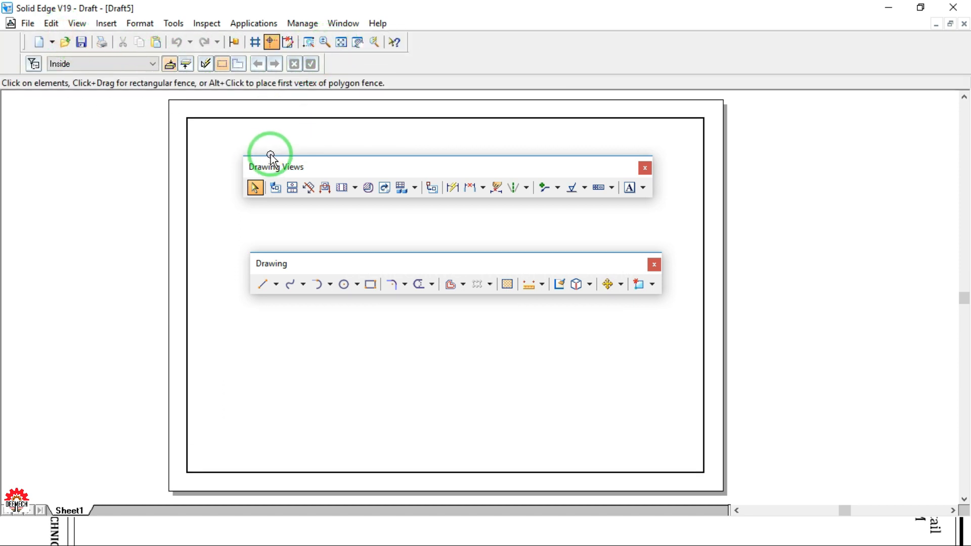
mouse_move(282, 268)
left_mouse_down()
mouse_move(37, 143)
mouse_move(25, 100)
left_mouse_up()
mouse_move(273, 166)
left_mouse_down()
mouse_move(59, 93)
mouse_move(53, 101)
left_mouse_up()
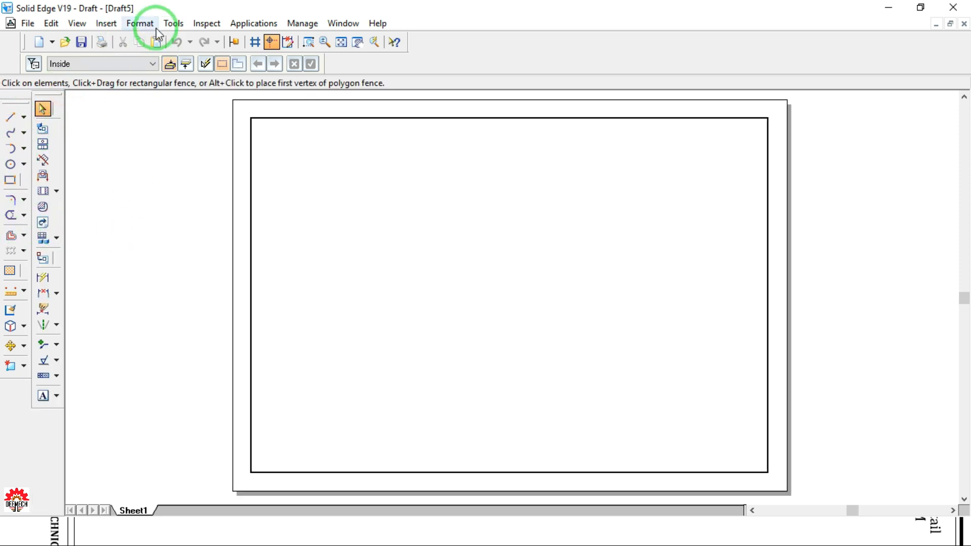
Show the EdgeBar, undock it onto the sheet and close it again
left_click(180, 24)
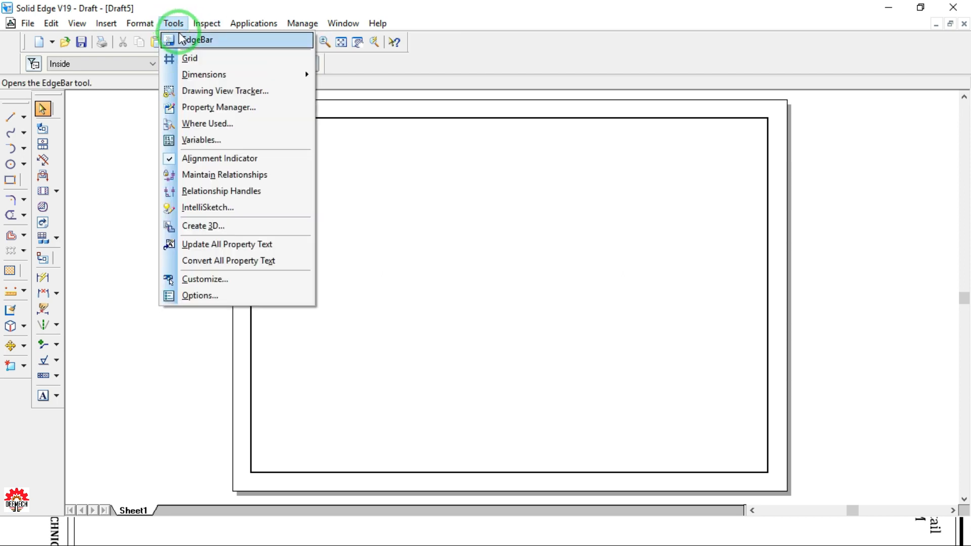
left_click(181, 41)
left_click_drag(119, 95, 204, 156)
left_click_drag(167, 96, 486, 213)
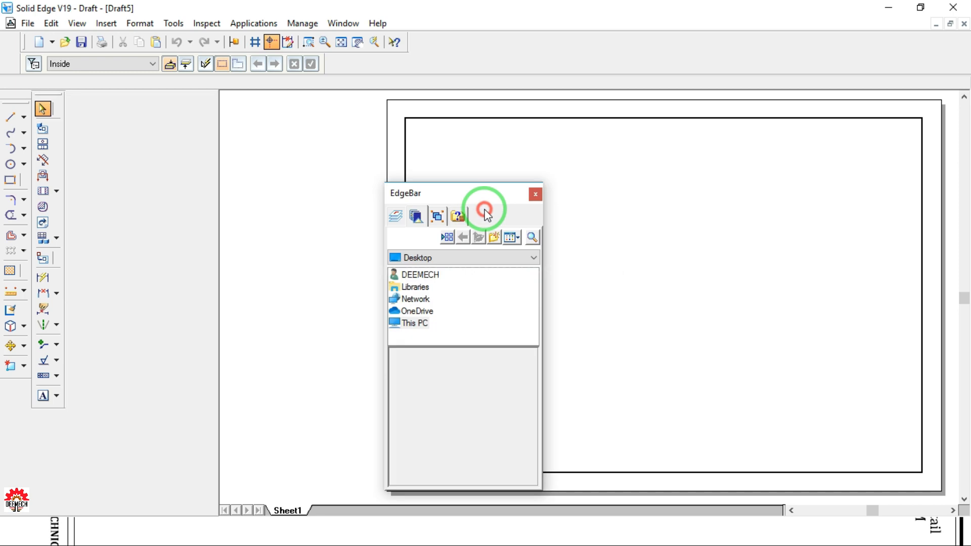
left_click(535, 194)
left_click(172, 24)
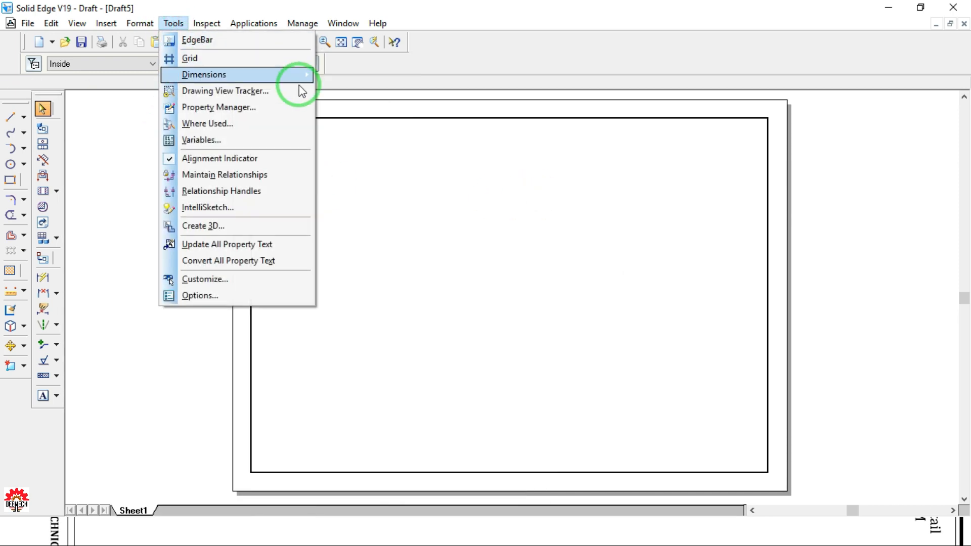
left_click(403, 251)
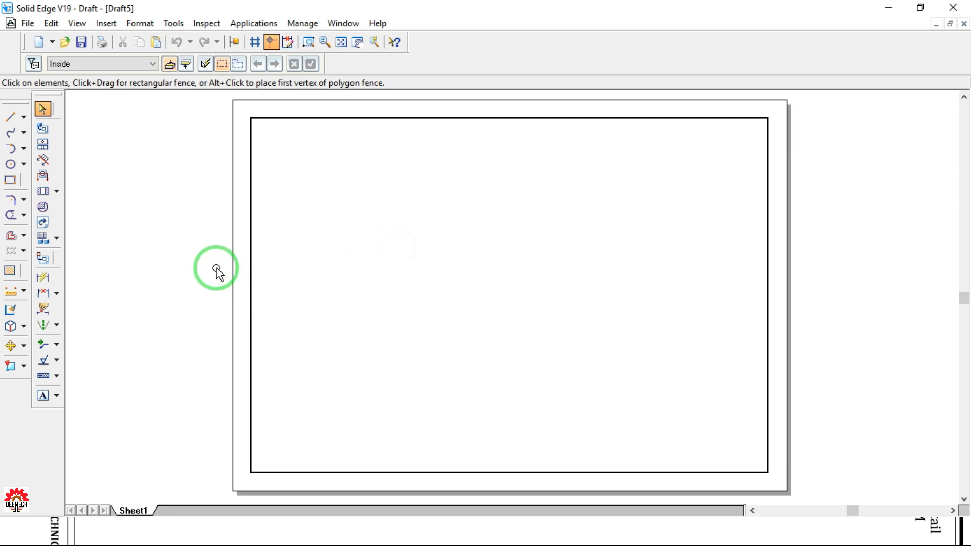
Start the Drawing View Wizard and load the SOCKET & SPIGOT COTTER JOINT assembly from its folder on drive F:
mouse_move(53, 97)
left_mouse_down()
mouse_move(99, 123)
mouse_move(136, 121)
mouse_move(48, 100)
mouse_move(57, 98)
mouse_move(42, 115)
left_mouse_up()
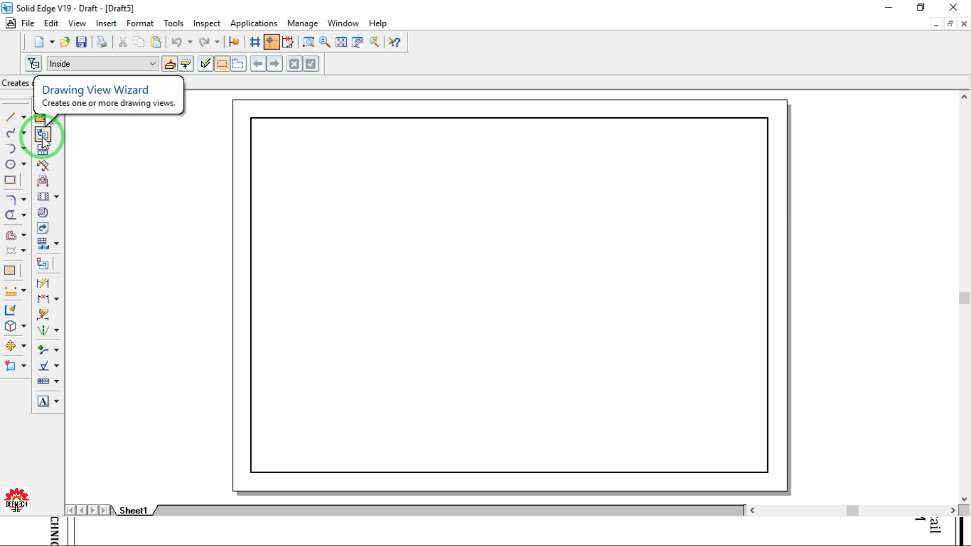
left_click(43, 137)
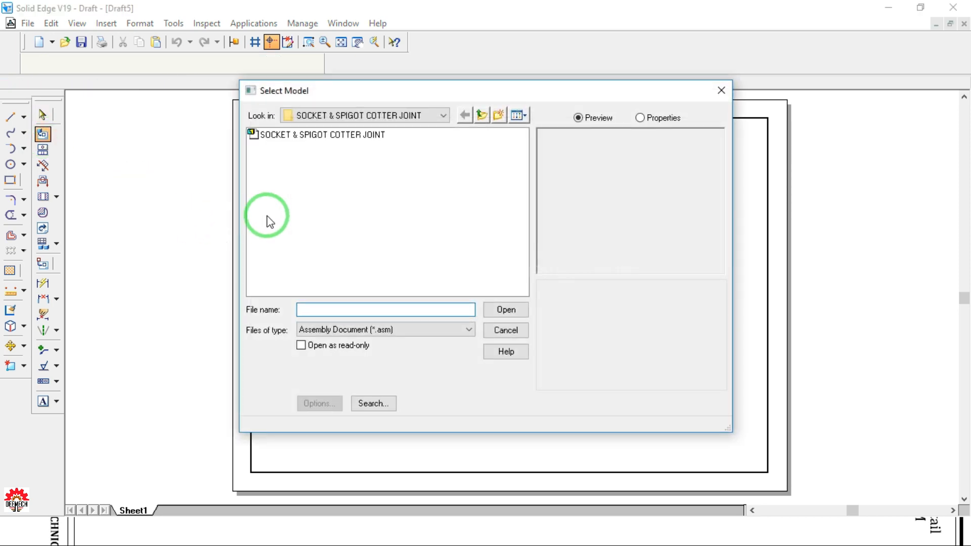
left_click(441, 115)
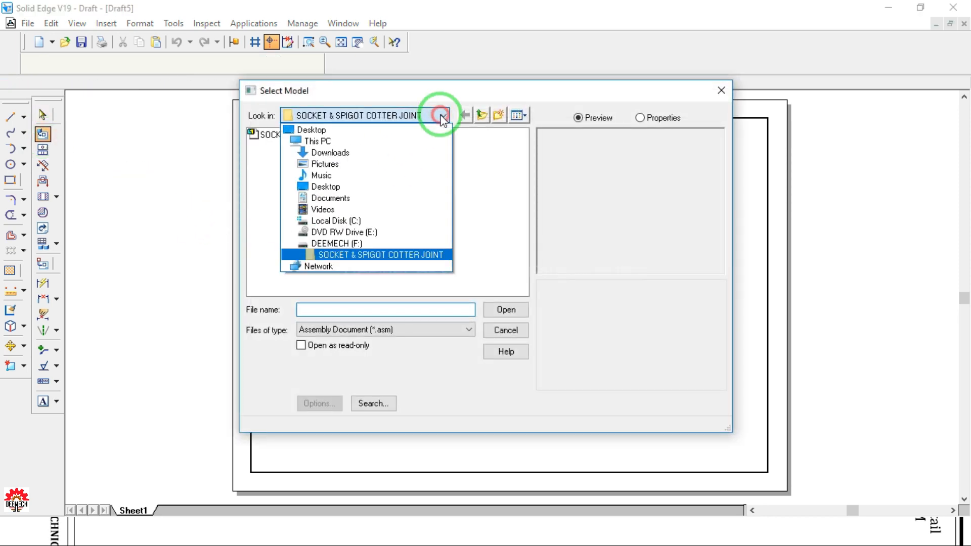
left_click(380, 244)
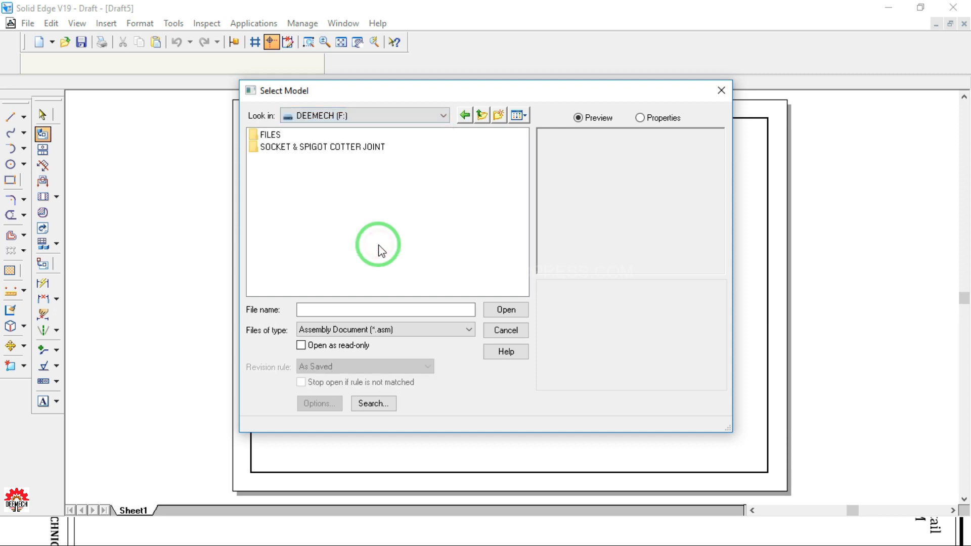
double_click(307, 150)
left_click(303, 329)
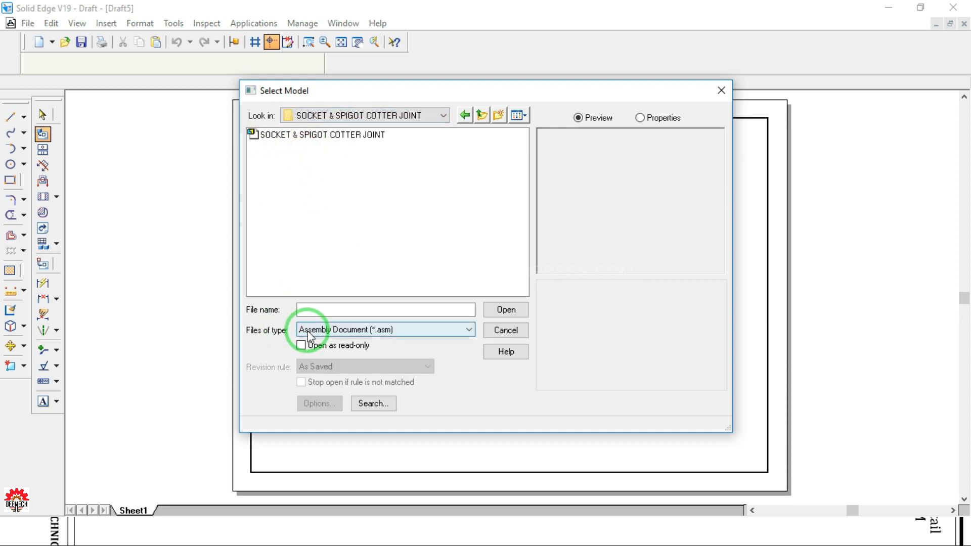
left_click(392, 330)
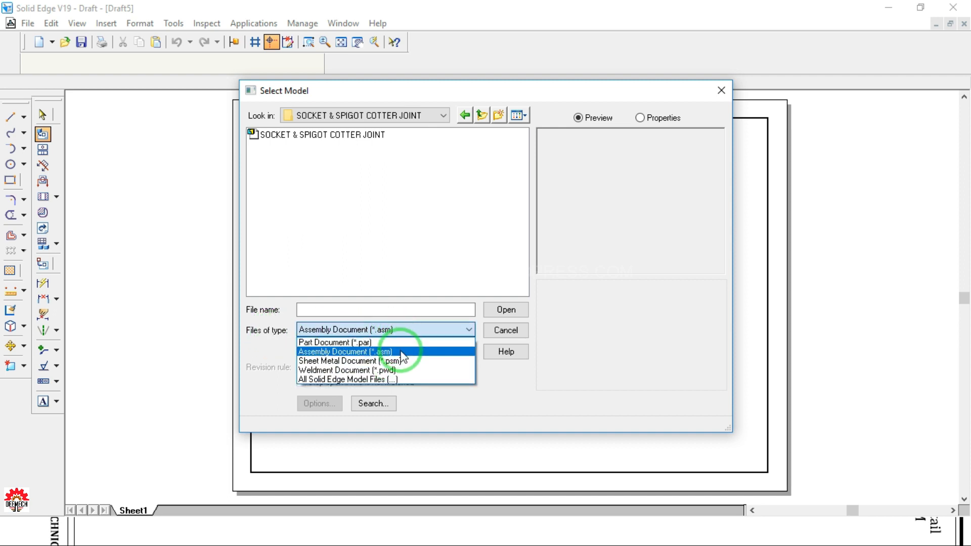
left_click(401, 353)
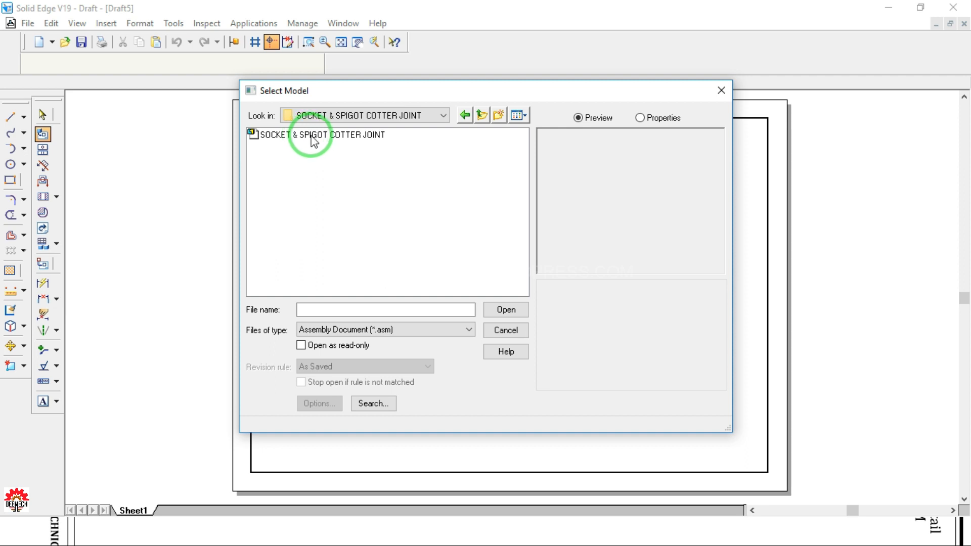
left_click(312, 142)
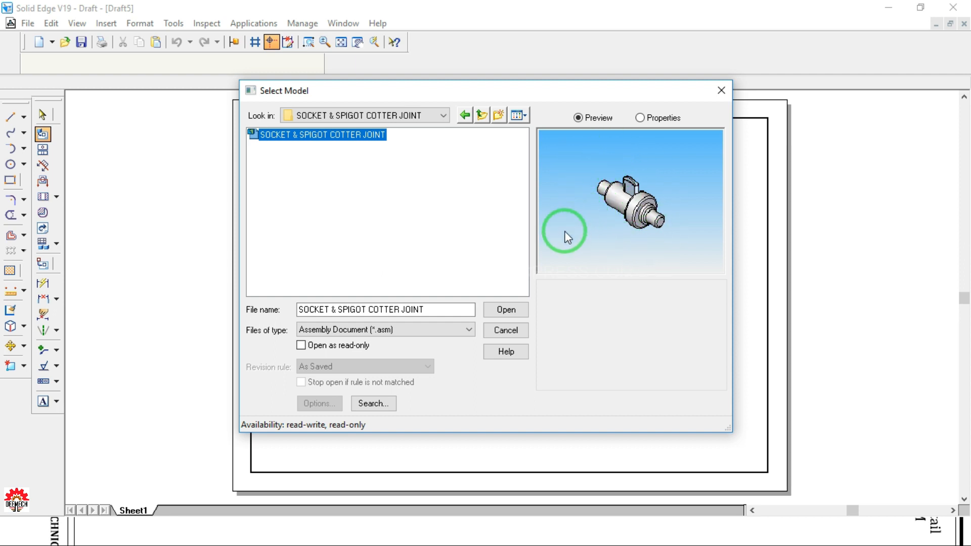
left_click(507, 310)
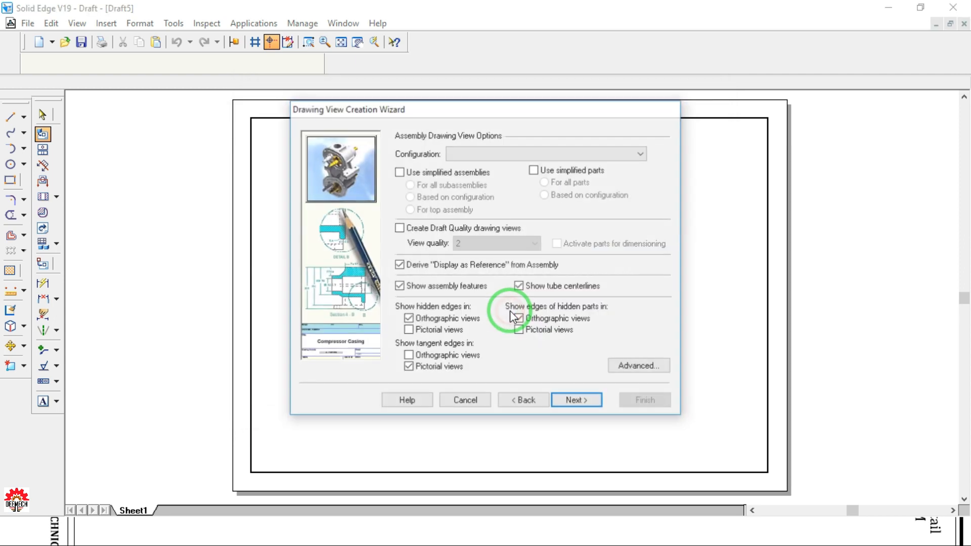
Keep the default assembly view options, choose the front orientation and finish the wizard without adding further views to the layout
left_click(579, 401)
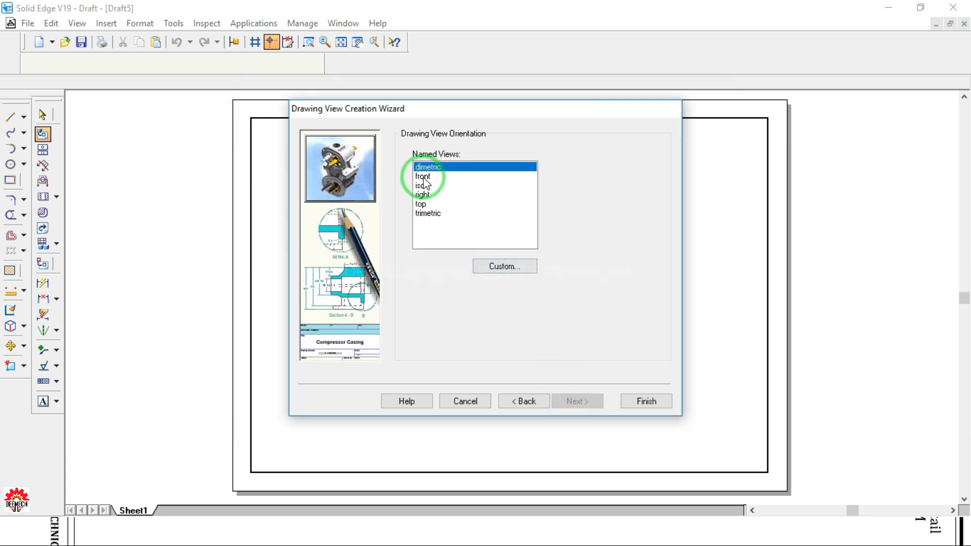
left_click(423, 176)
left_click(577, 401)
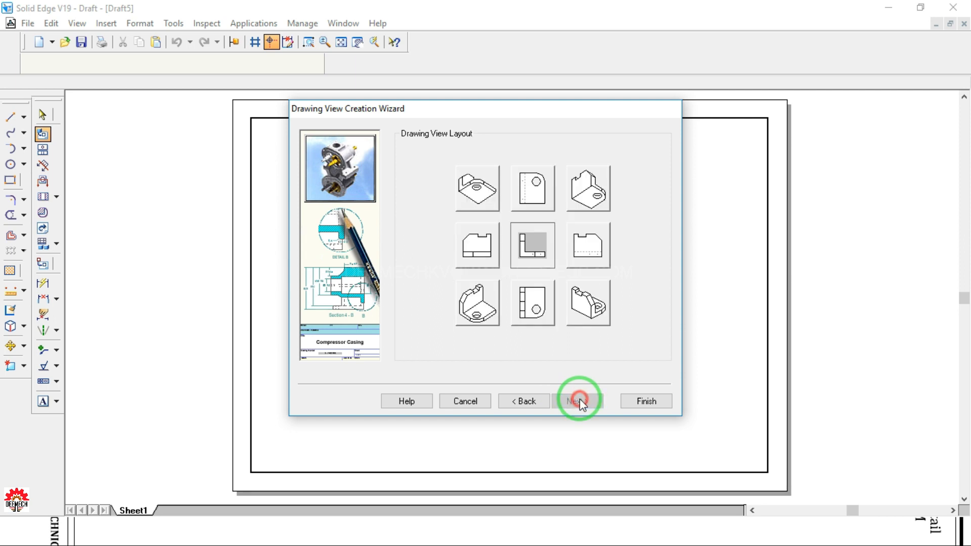
left_click(632, 401)
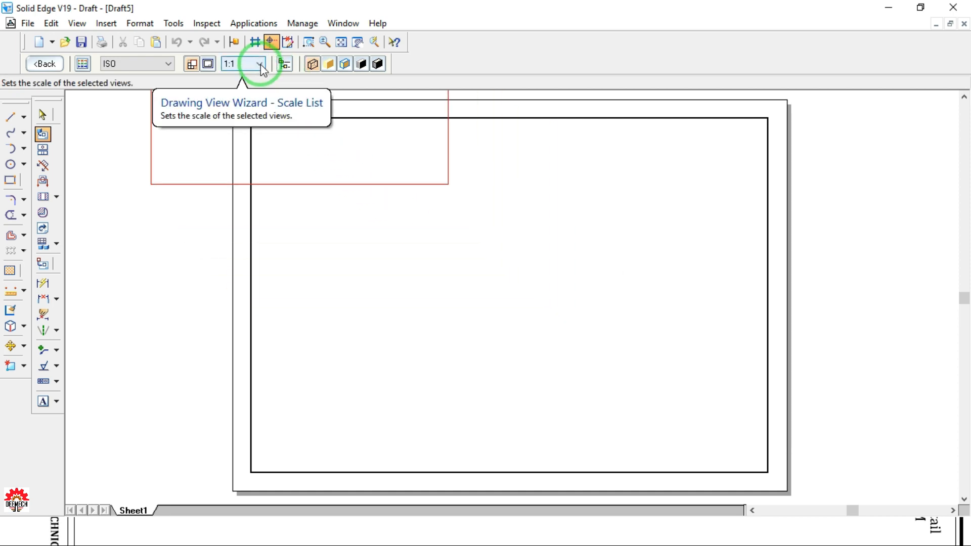
Place the front assembly view in the upper-left area of the sheet with a scale value of 0.7
left_click(415, 223)
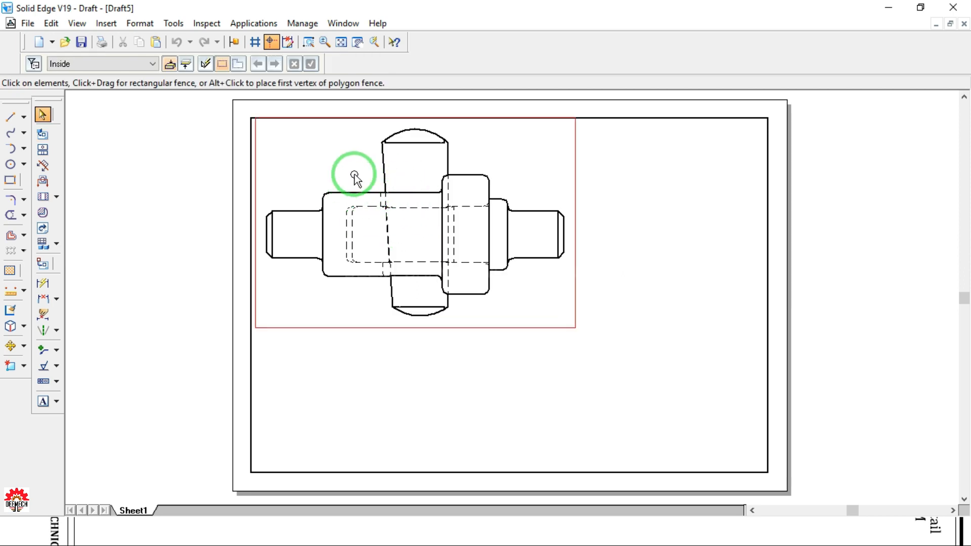
left_click_drag(400, 212, 416, 211)
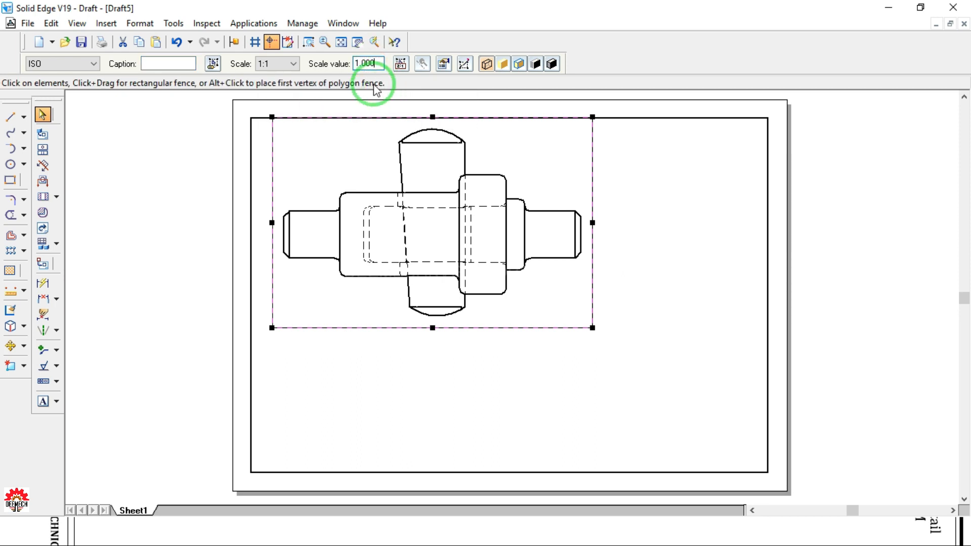
left_click_drag(375, 63, 335, 59)
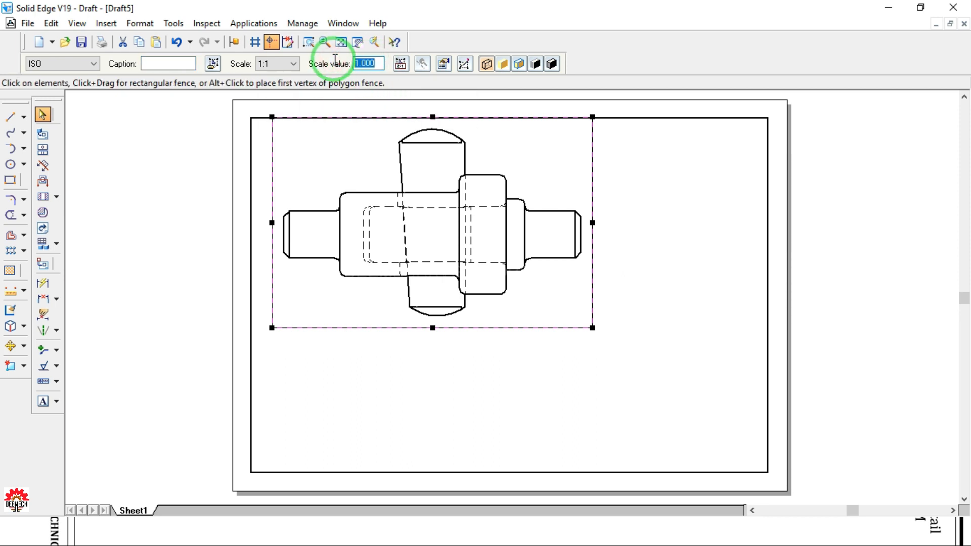
key("Return")
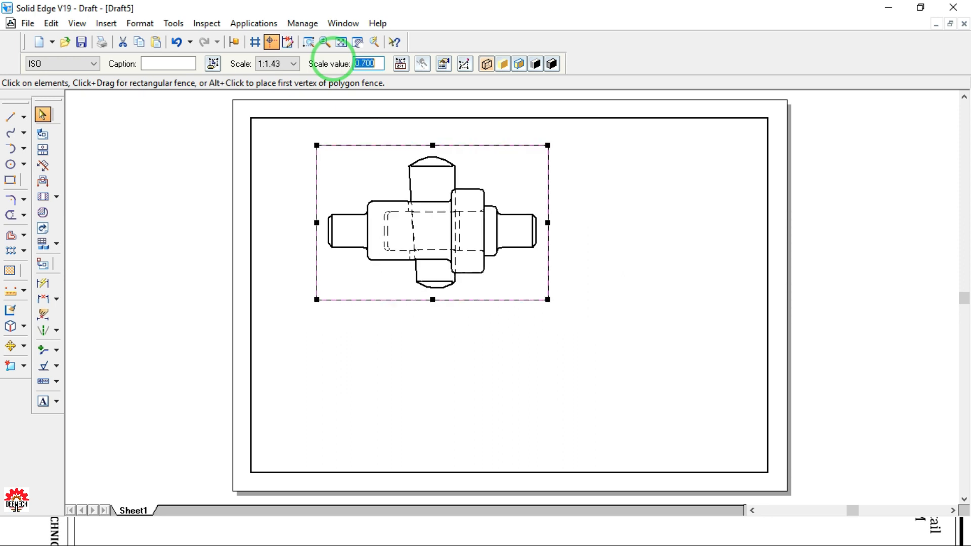
mouse_move(439, 200)
left_mouse_down()
mouse_move(380, 175)
mouse_move(401, 209)
left_mouse_up()
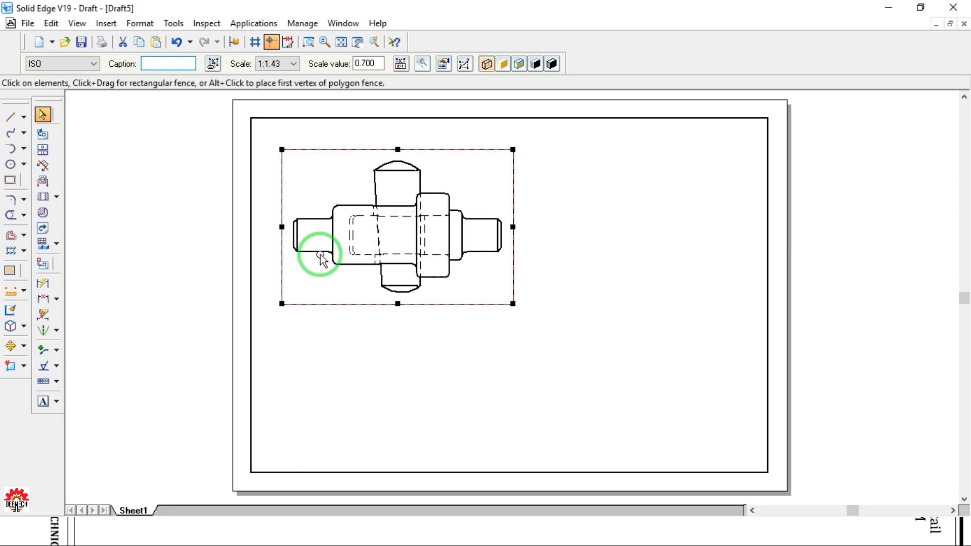
Project two principal views from the front view, one below it and one to its right
left_click(44, 150)
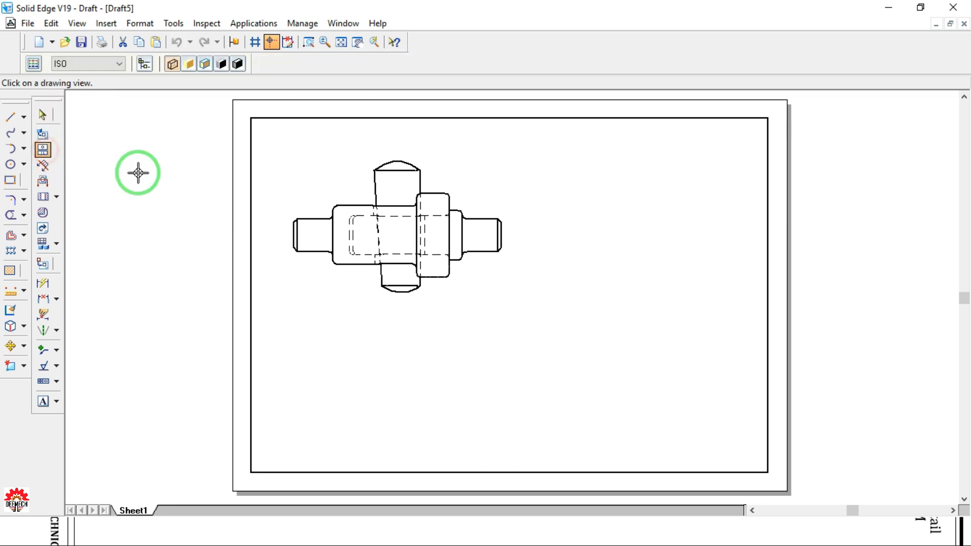
left_click(375, 201)
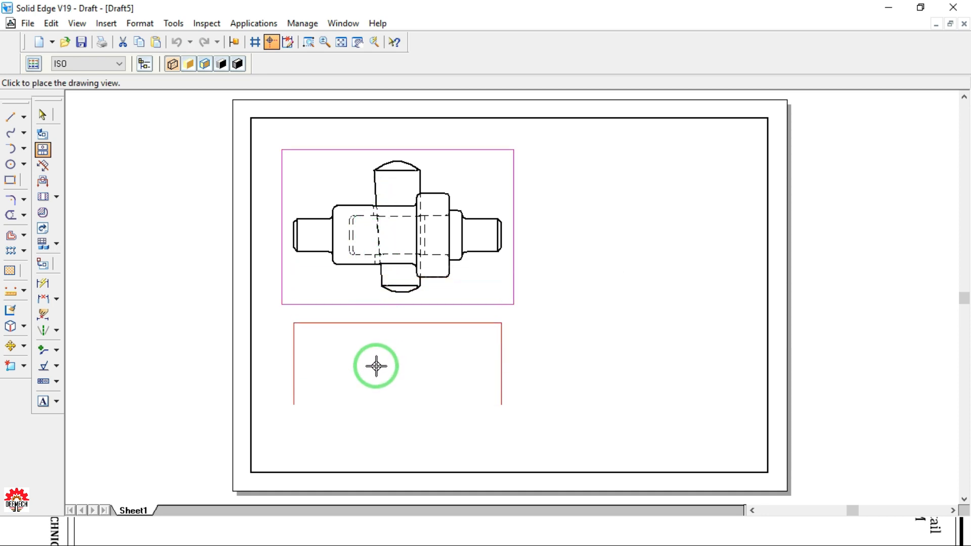
left_click(376, 382)
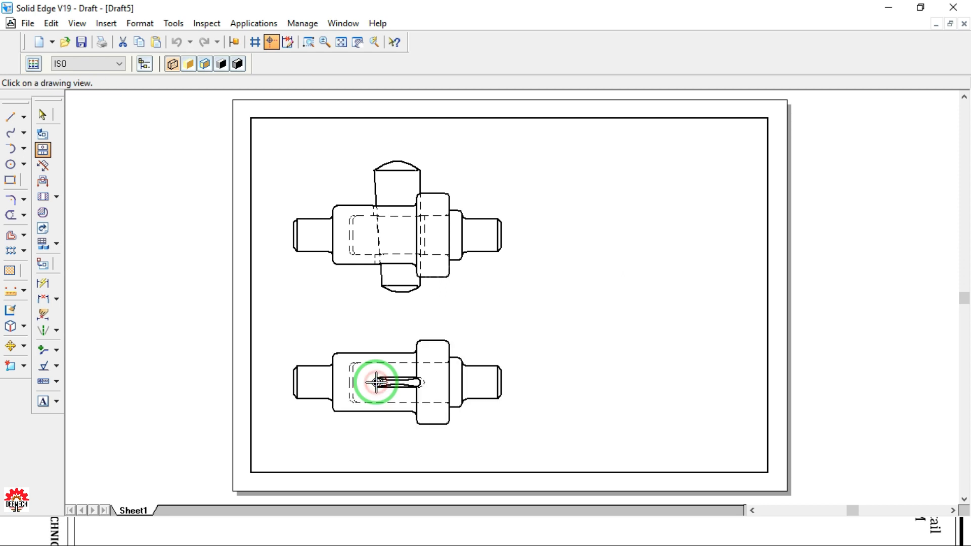
left_click(379, 231)
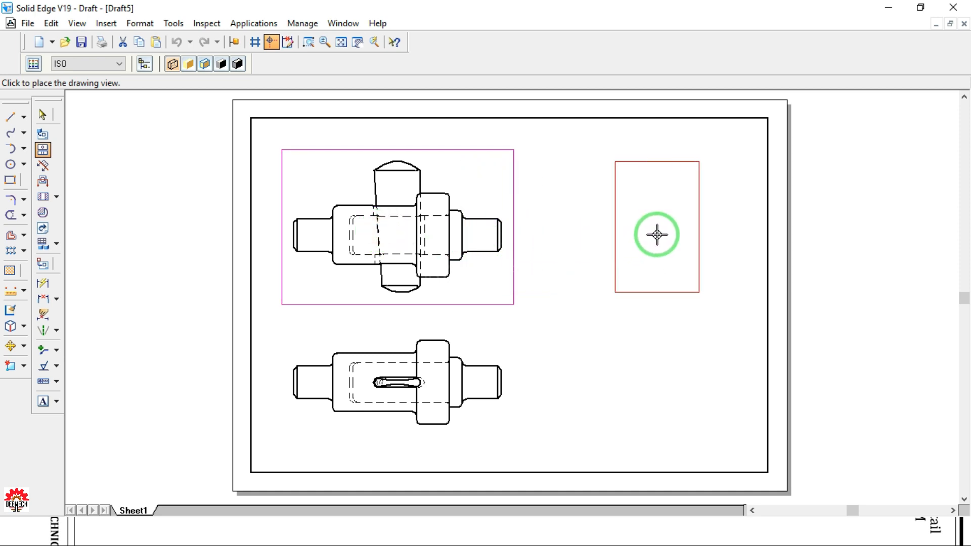
left_click(653, 234)
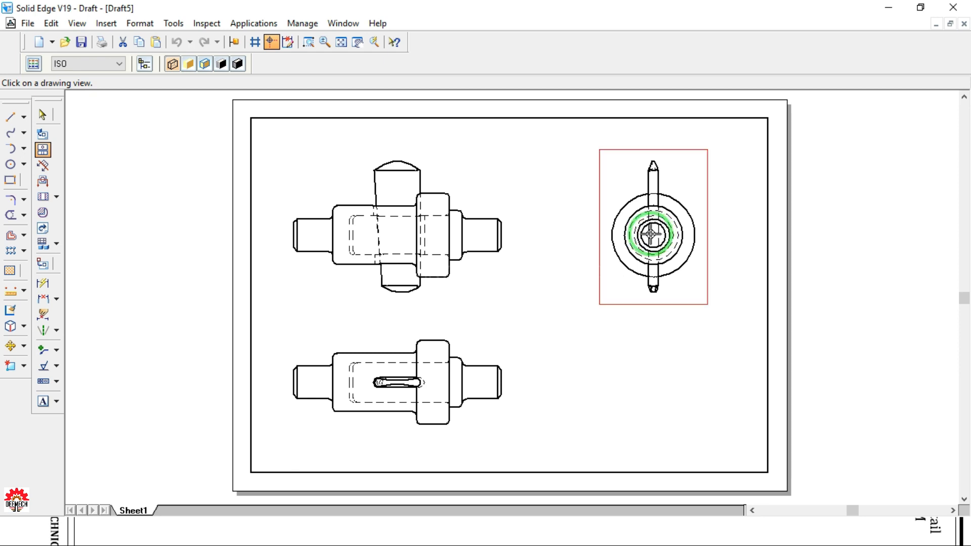
Project a pictorial view from the front view and position it inside the border's lower-right corner
left_click(400, 205)
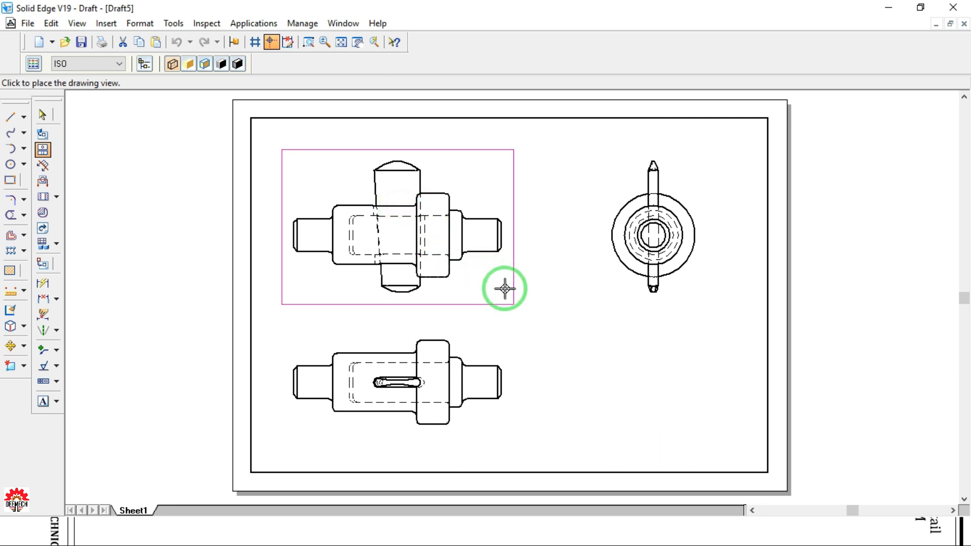
left_click(628, 308)
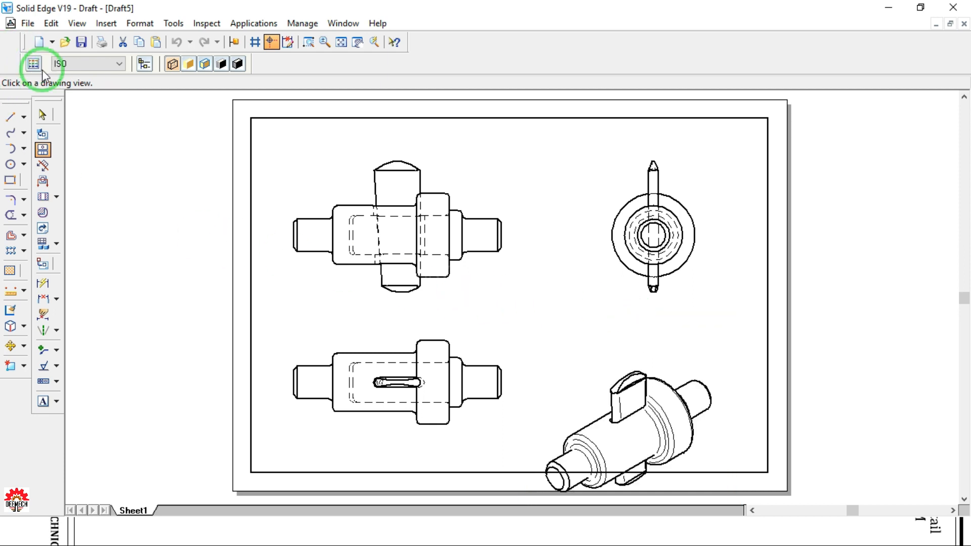
left_click(43, 114)
left_click(663, 396)
left_click_drag(689, 368, 712, 352)
left_click(451, 379)
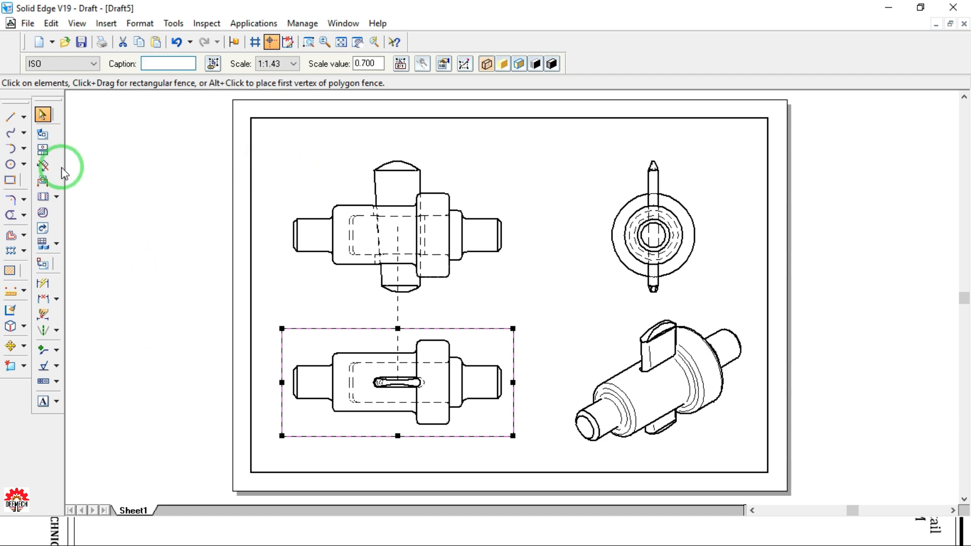
mouse_move(45, 100)
left_mouse_down()
mouse_move(141, 120)
mouse_move(61, 98)
left_mouse_up()
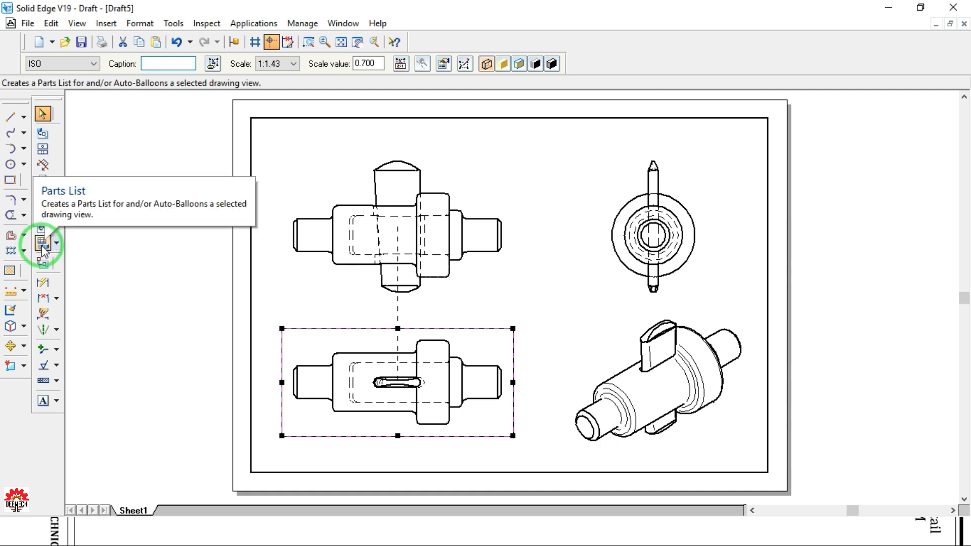
Create a parts list with automatic balloons from the pictorial view and move the table outside the sheet, beside its left edge
left_click(56, 243)
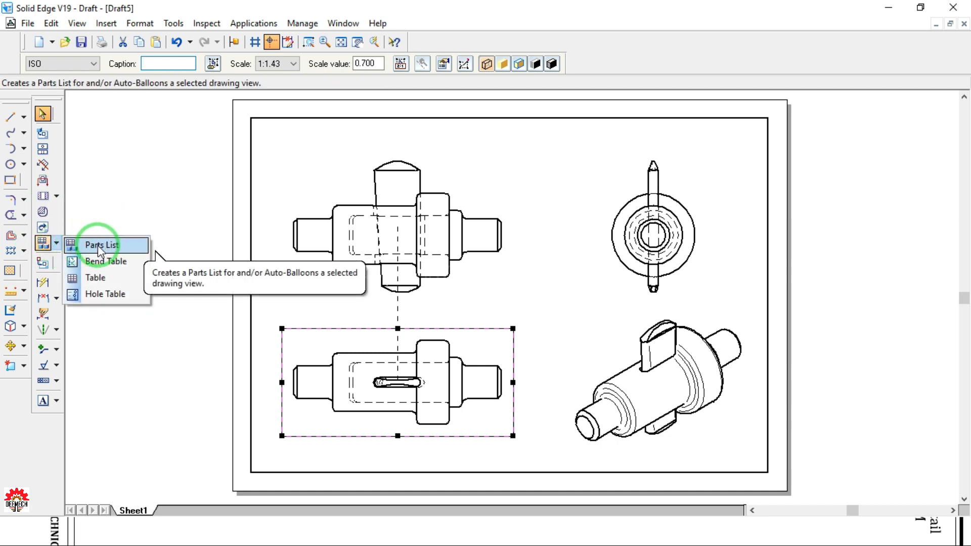
left_click(100, 247)
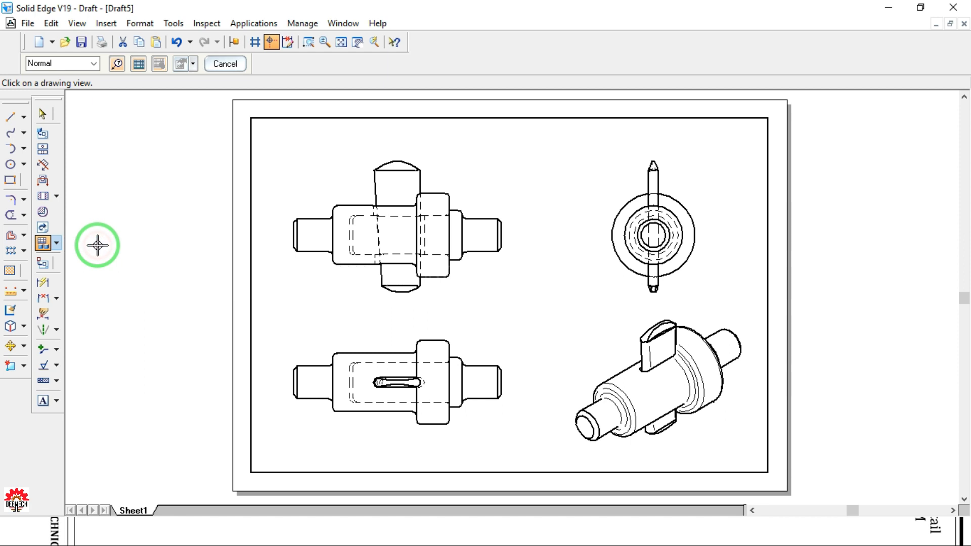
left_click(118, 65)
left_click(118, 65)
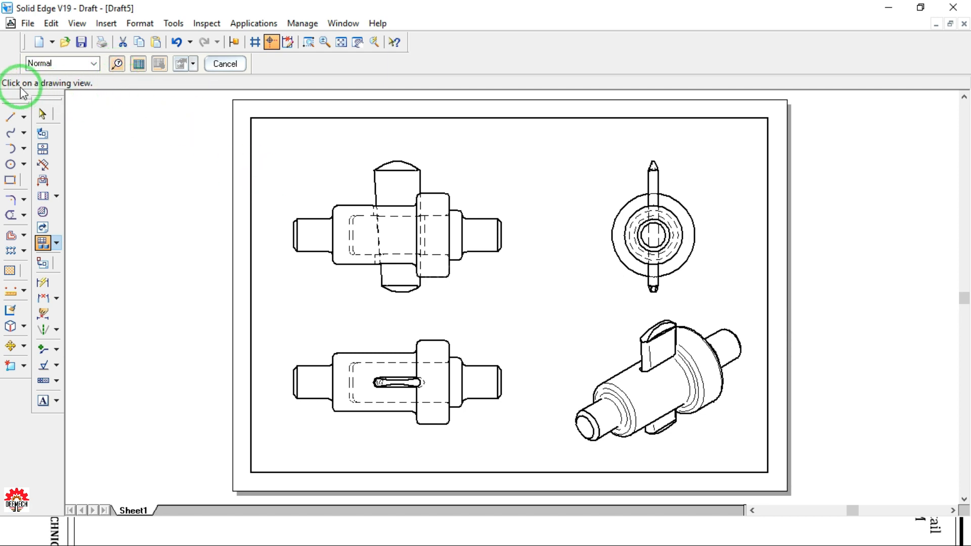
left_click(649, 353)
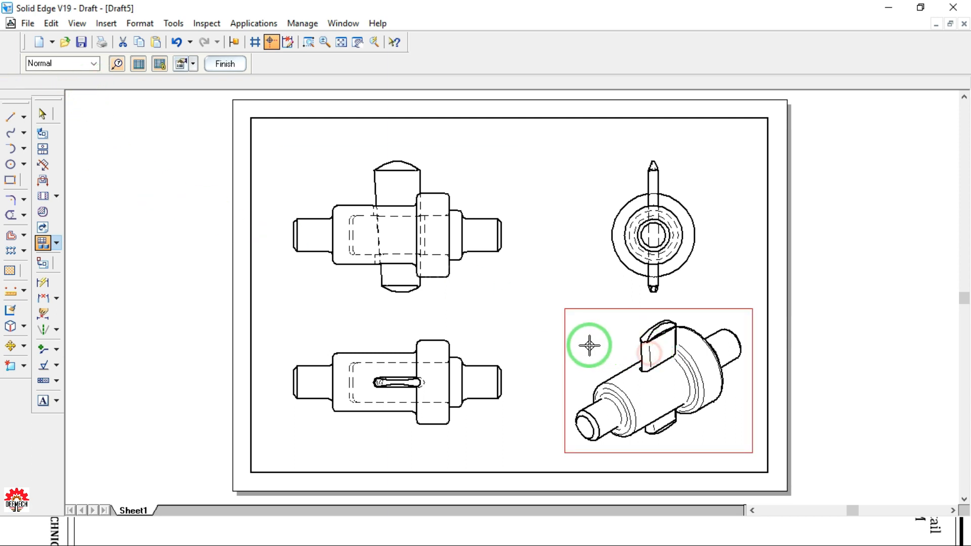
left_click(226, 65)
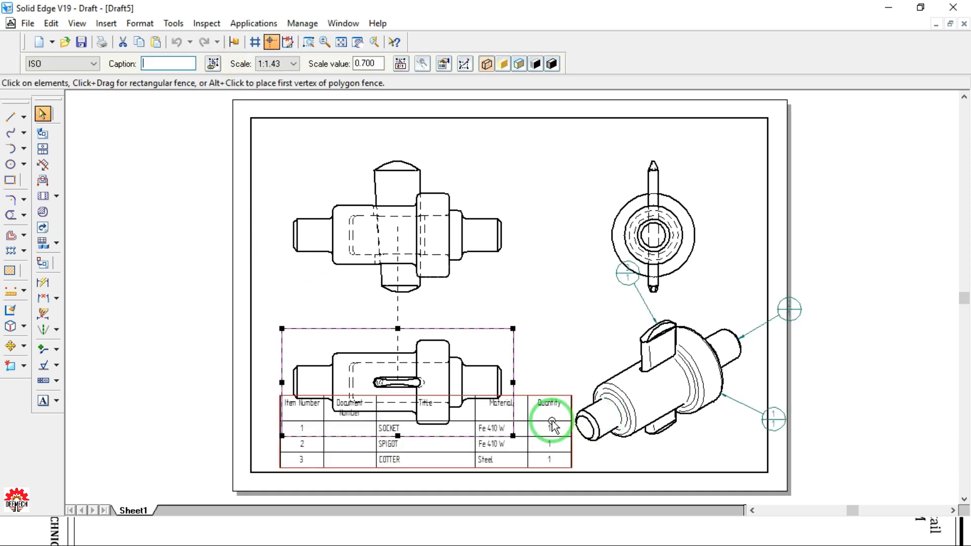
left_click(495, 397)
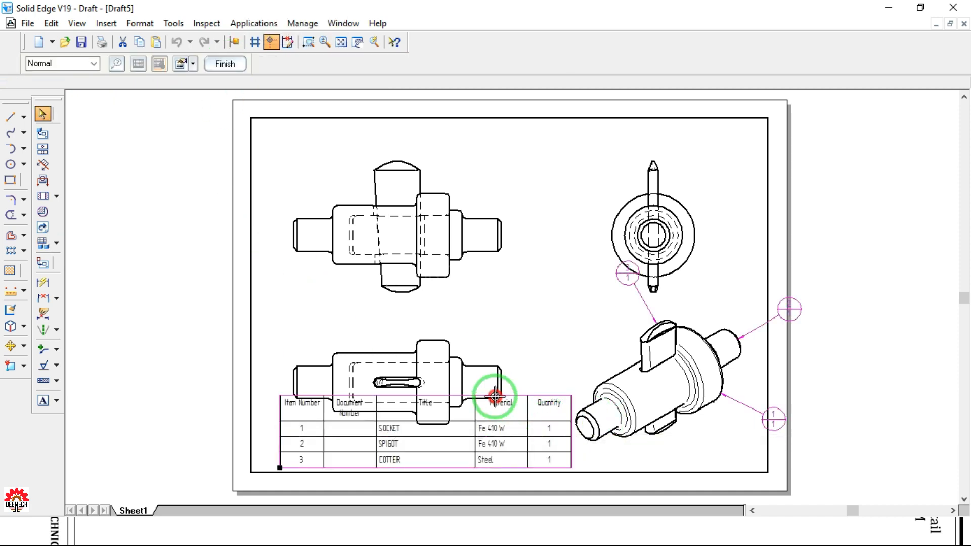
left_click_drag(540, 423, 196, 259)
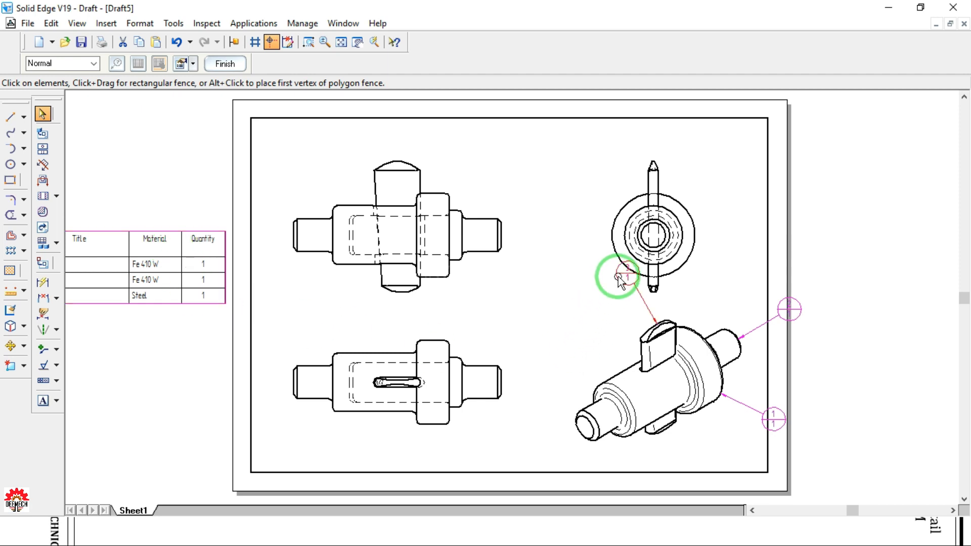
Move balloons 3, 2 and 1 closer to the pictorial view so they lie inside the border
left_click_drag(618, 278, 609, 328)
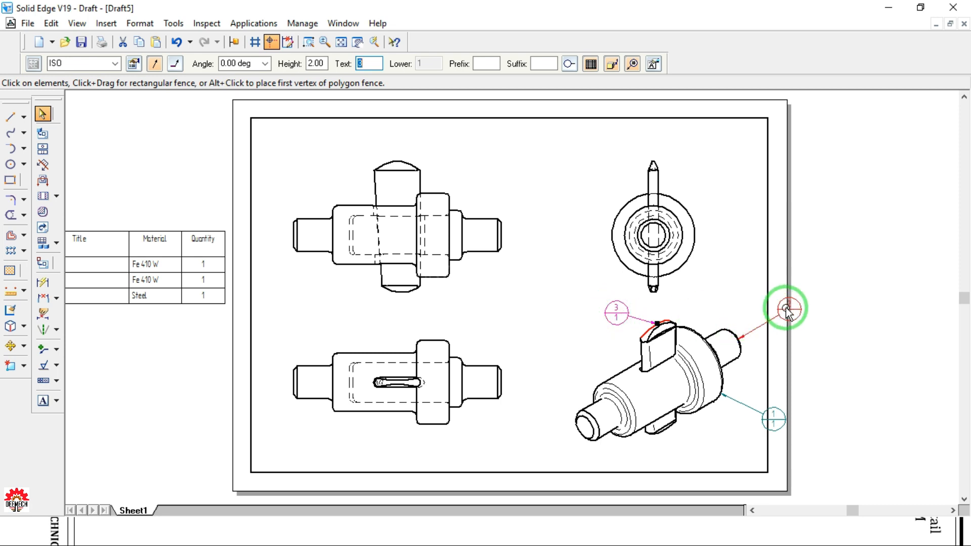
left_click_drag(780, 308, 746, 314)
left_click_drag(769, 422, 743, 407)
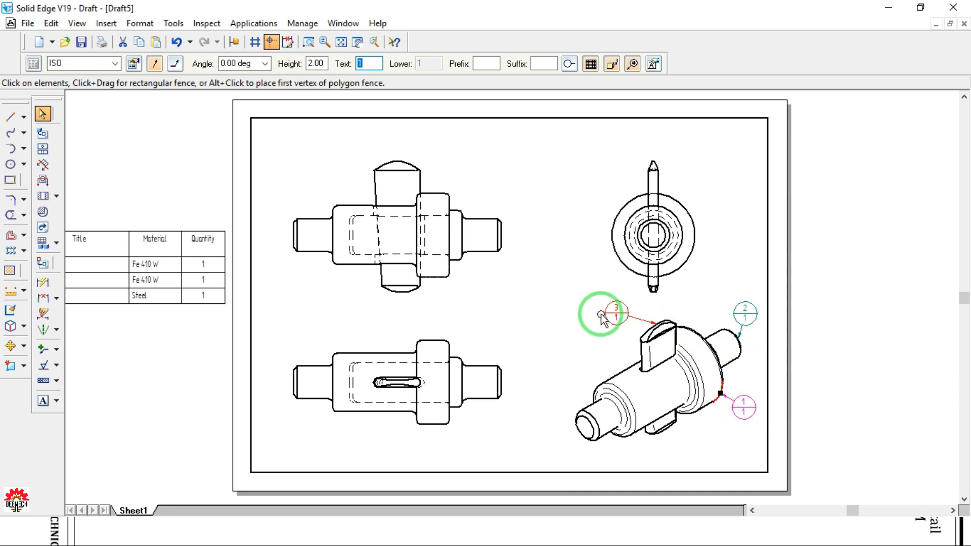
Turn off the item count in balloons 3, 2 and 1 and adjust their positions around the pictorial view
left_click(618, 307)
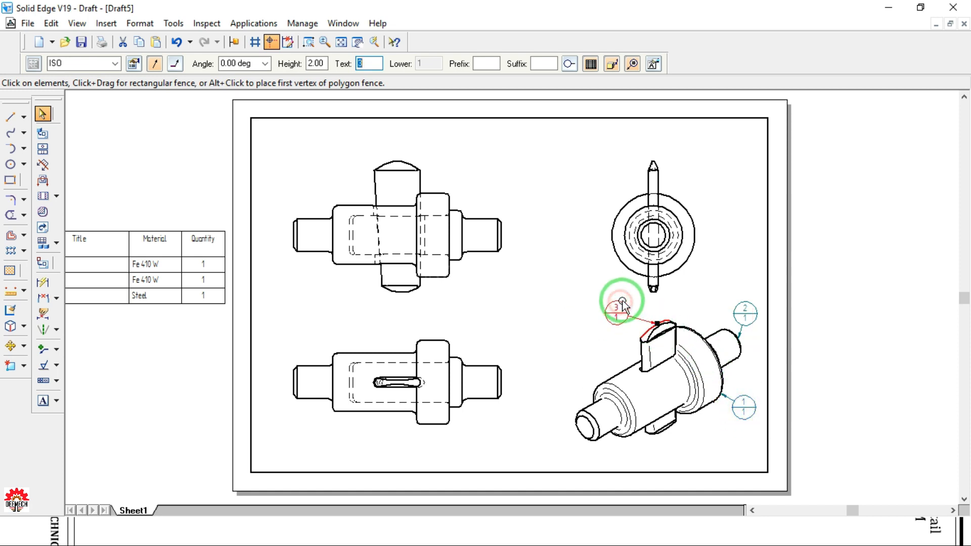
left_click(633, 66)
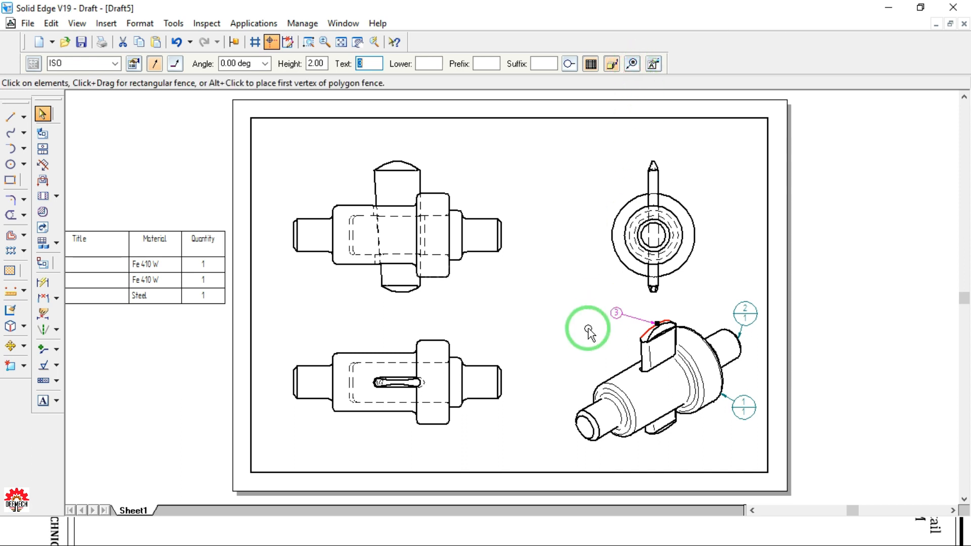
left_click_drag(626, 312, 645, 312)
left_click(750, 307)
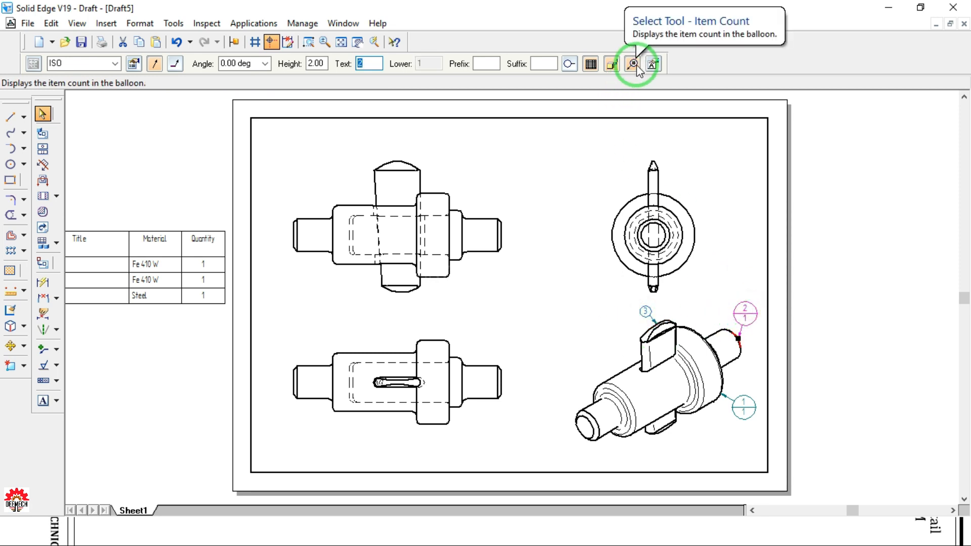
left_click(636, 68)
left_click(750, 325)
left_click_drag(750, 327, 754, 341)
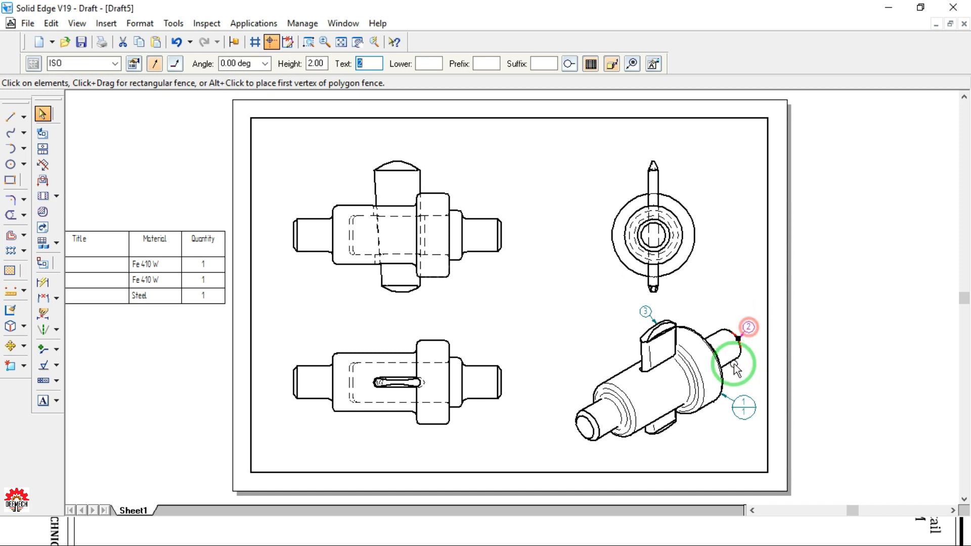
left_click(633, 65)
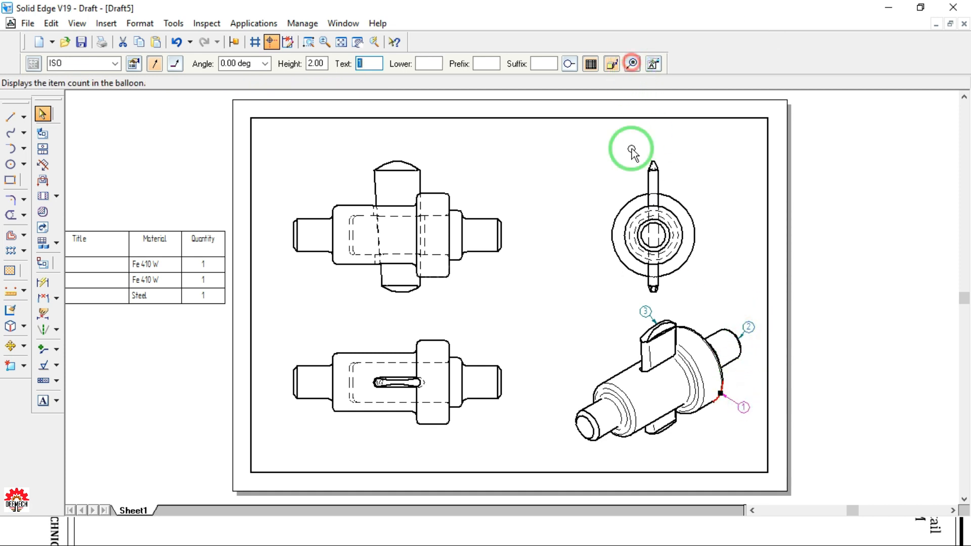
left_click(740, 413)
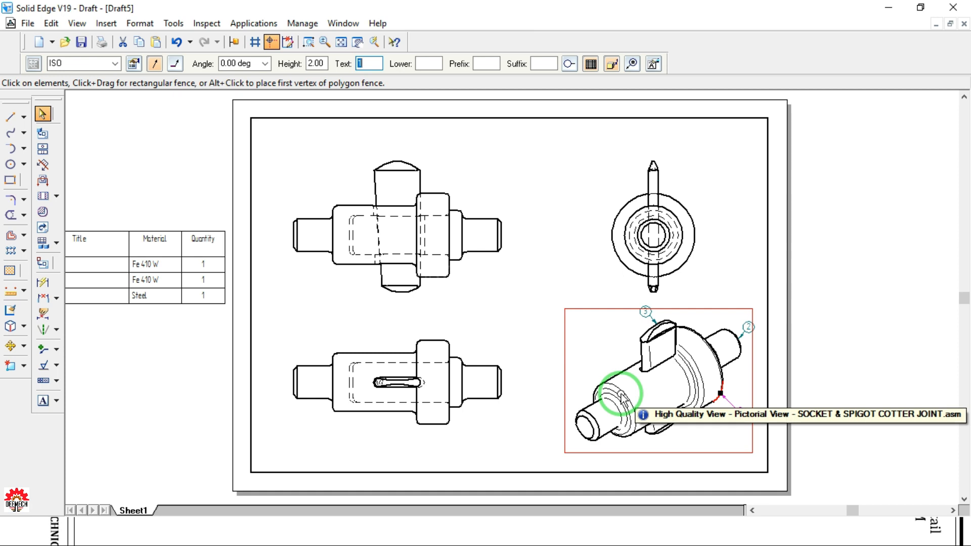
Shift the parts list slightly beside the sheet and open its properties
left_click(165, 269)
mouse_move(146, 300)
left_mouse_down()
mouse_move(160, 299)
mouse_move(148, 297)
left_mouse_up()
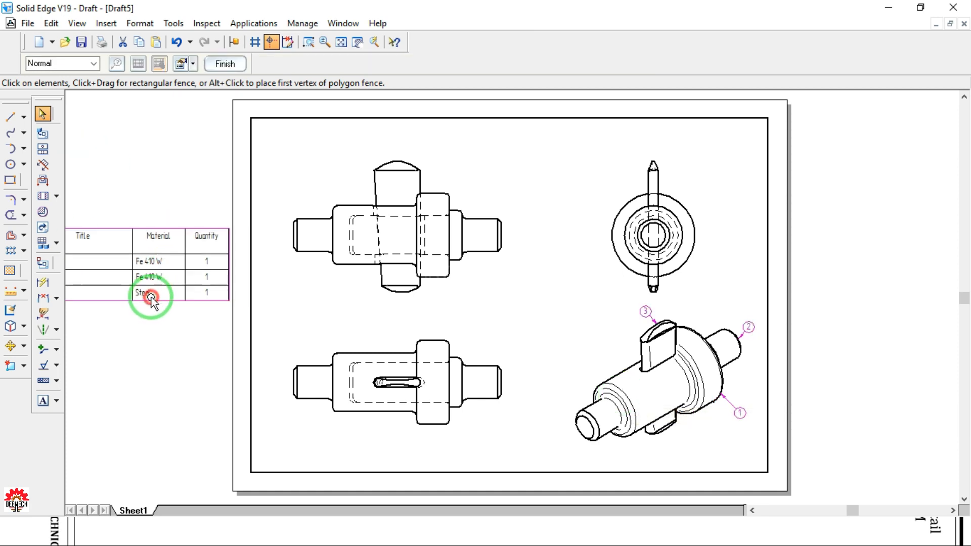
left_click(341, 42)
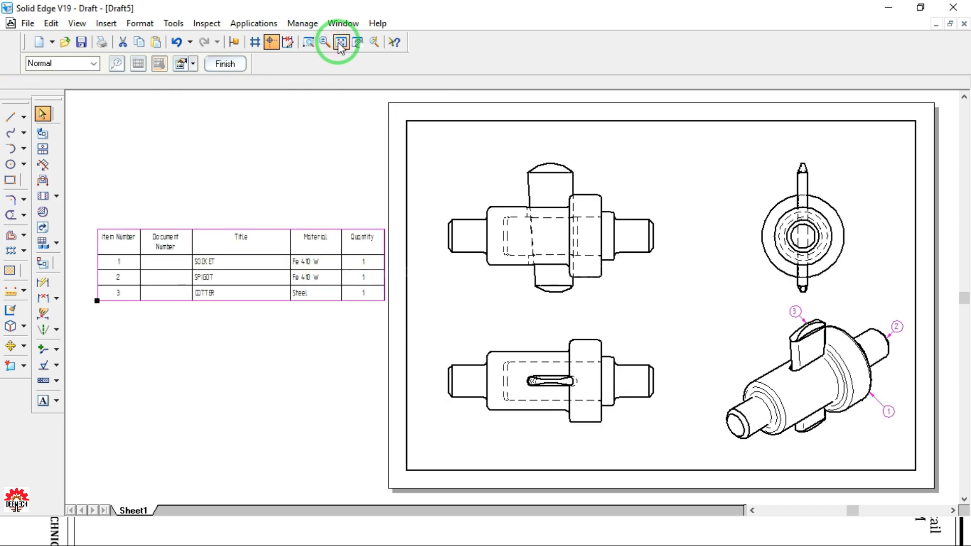
left_click(308, 43)
left_click(83, 217)
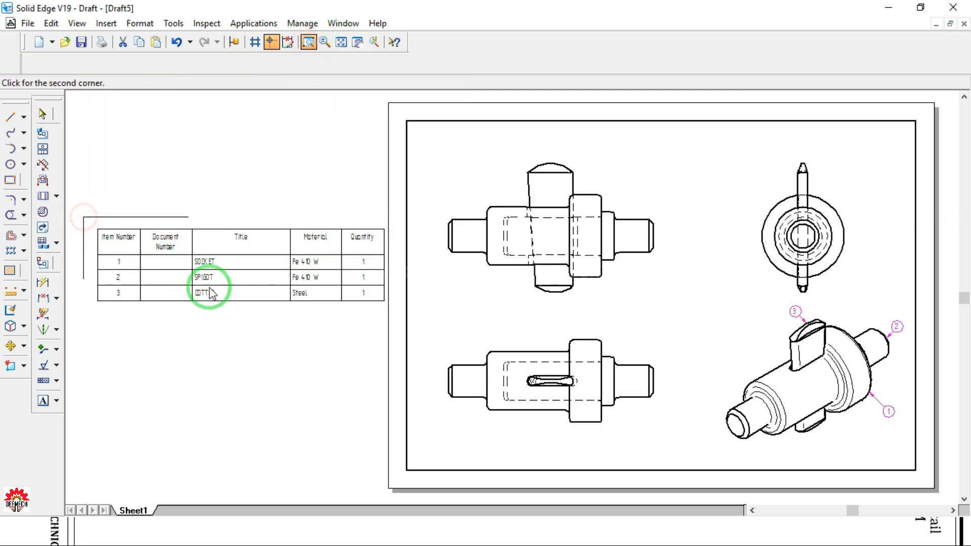
left_click(405, 321)
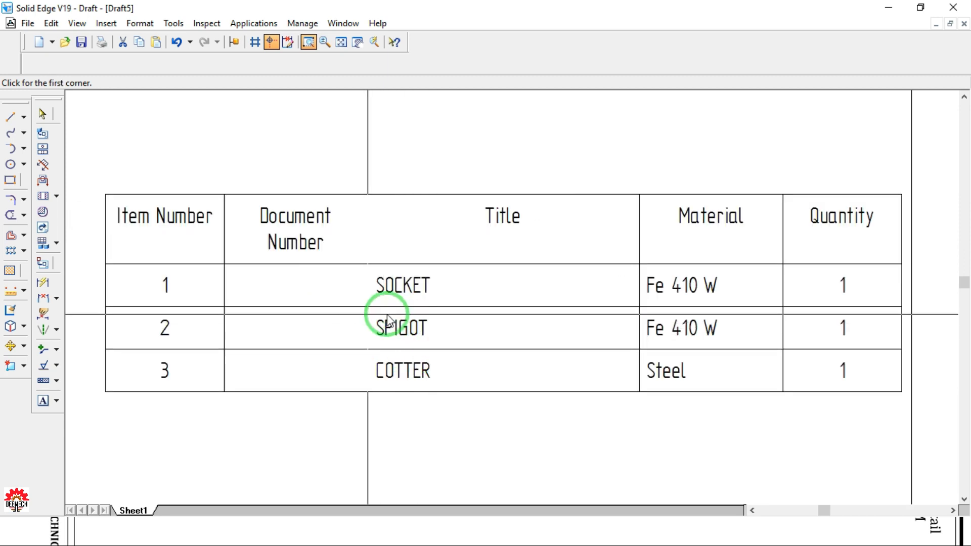
right_click(450, 338)
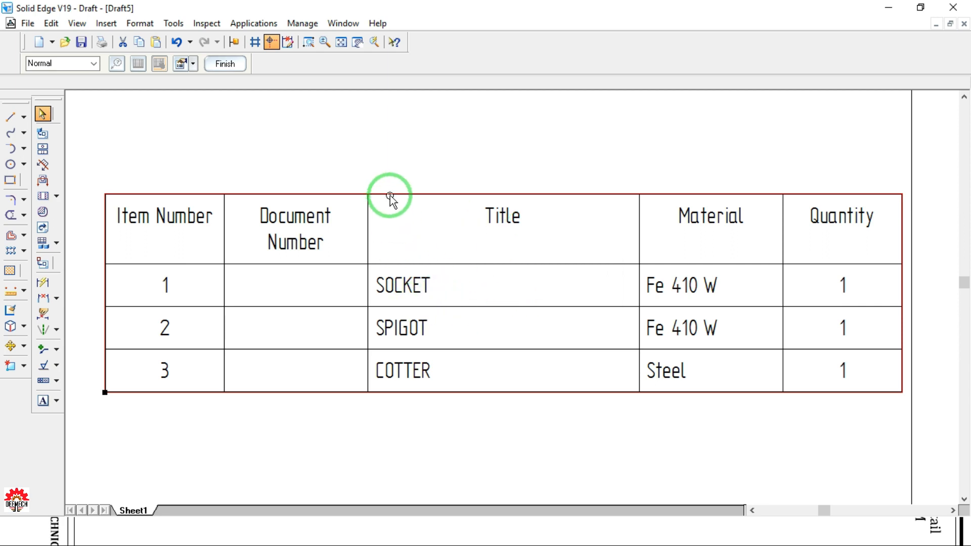
right_click(366, 243)
left_click(405, 377)
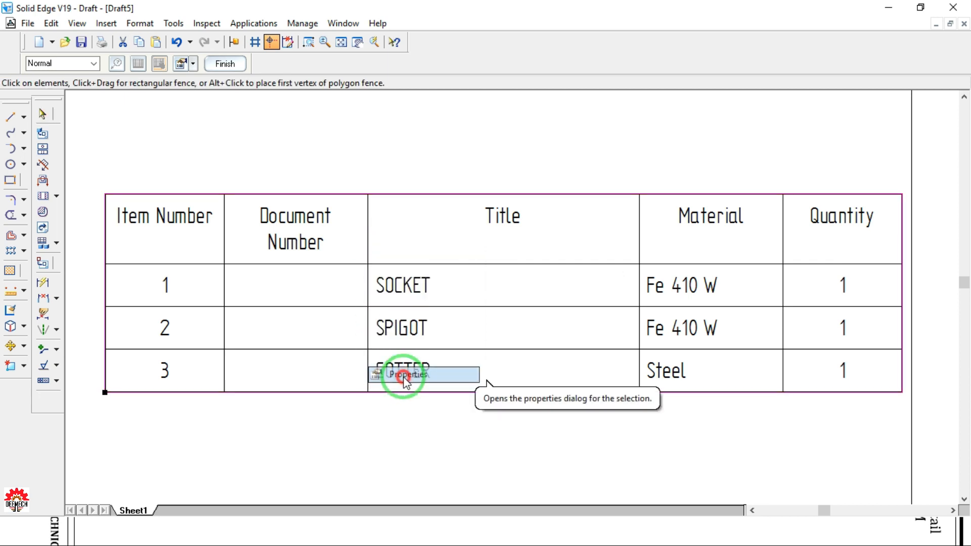
Remove the Document Number column from the parts list and shift the table slightly upward outside the sheet
left_click_drag(399, 137, 625, 118)
left_click(660, 134)
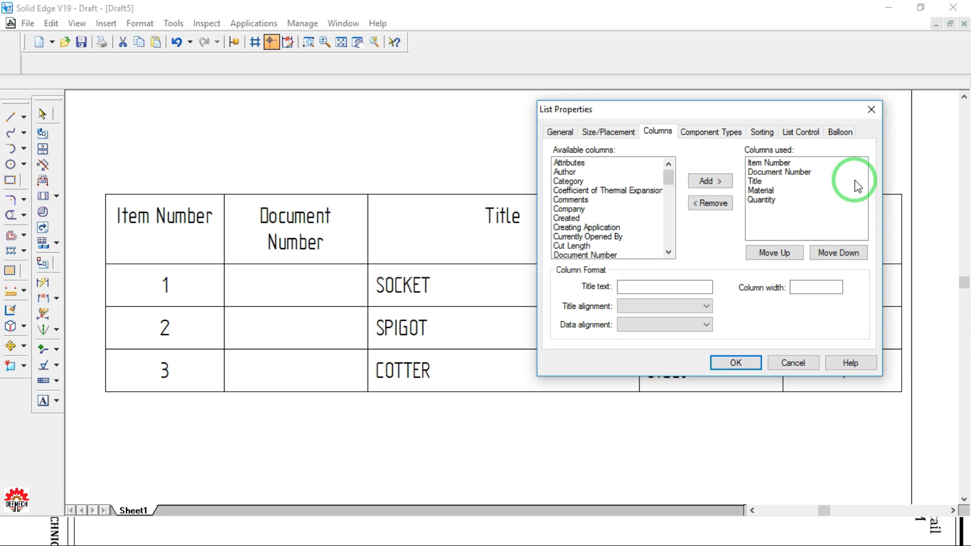
left_click(787, 172)
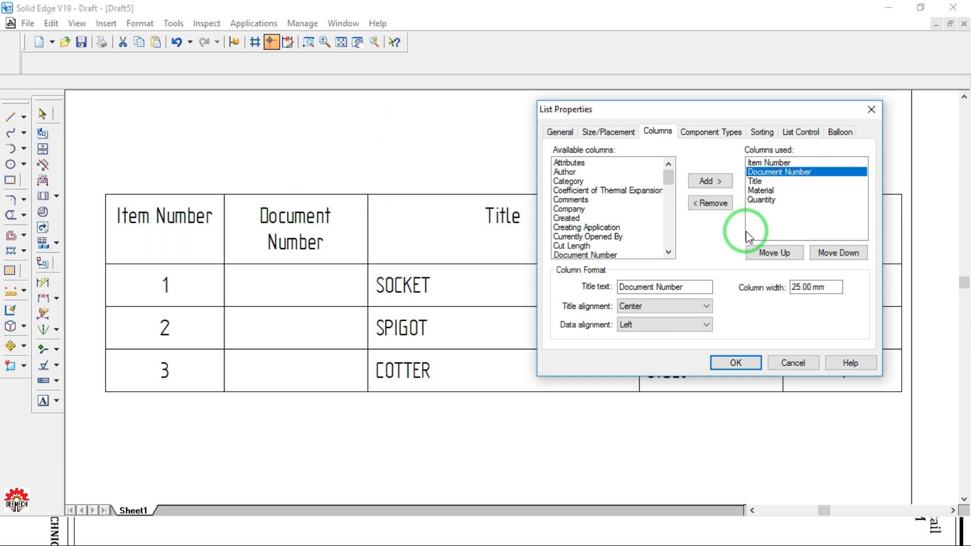
left_click(707, 204)
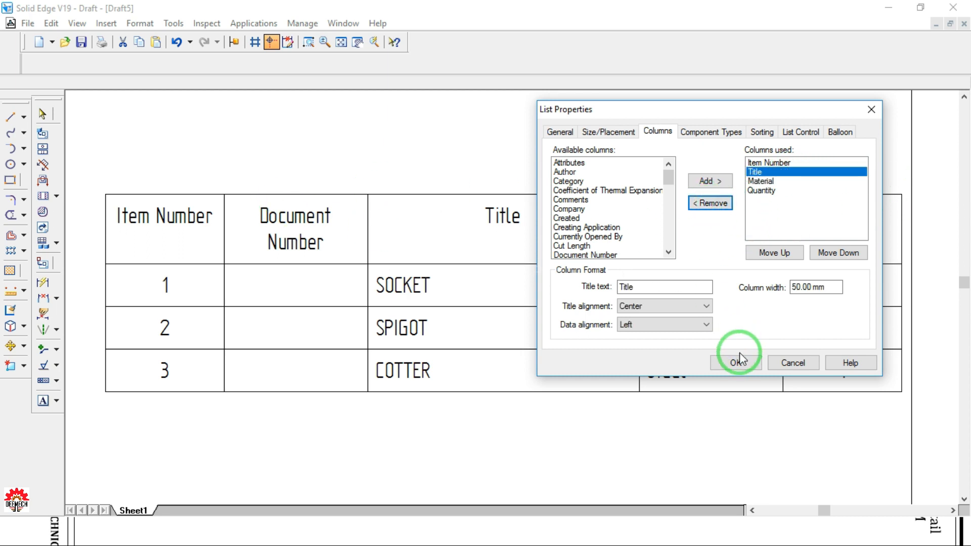
left_click(739, 354)
left_click_drag(439, 263, 436, 203)
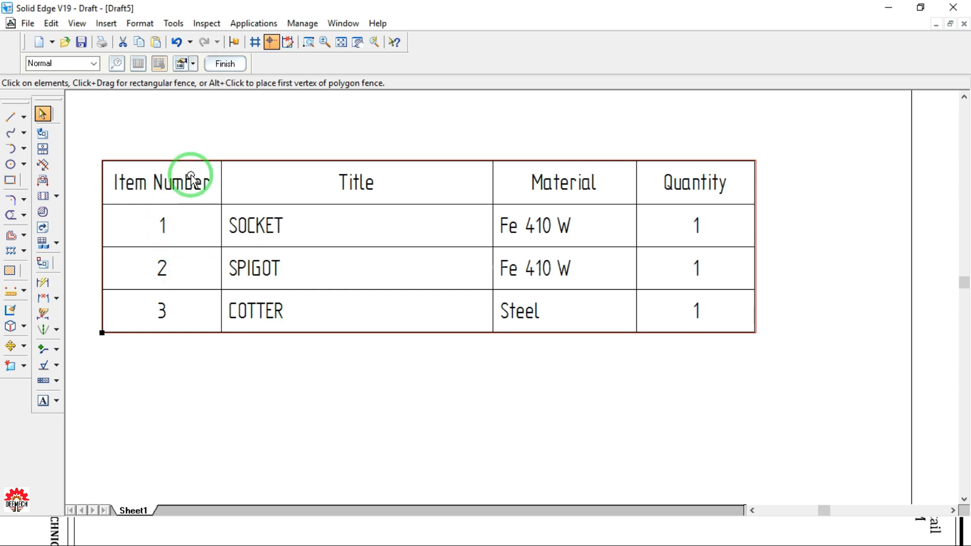
Retitle the parts list's Item Number column as "Item No." and set its column width to 12 mm
right_click(315, 206)
left_click(299, 205)
right_click(299, 205)
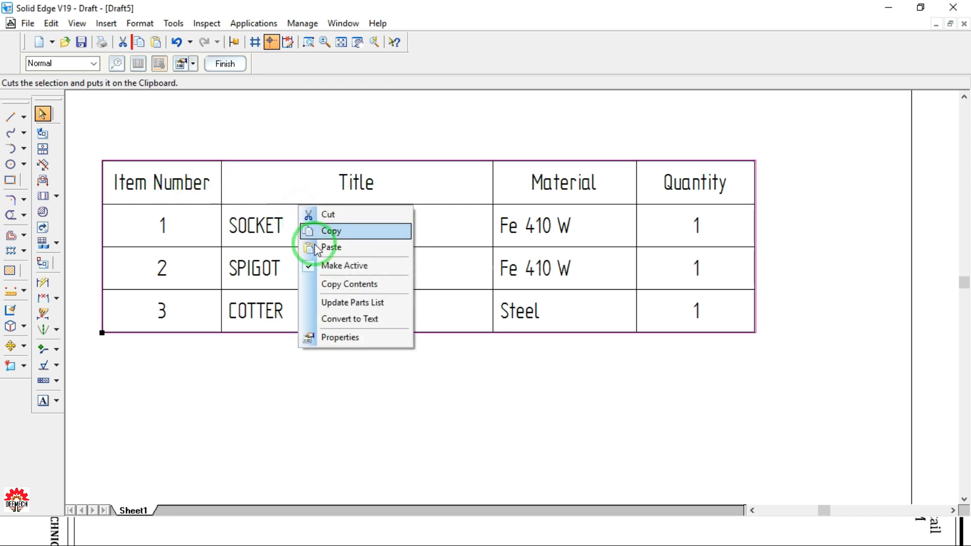
left_click(340, 337)
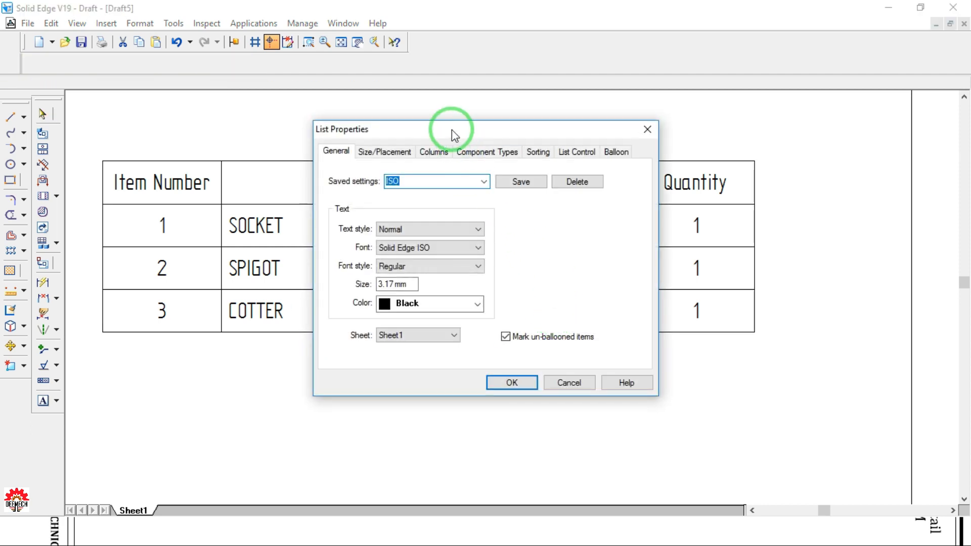
left_click_drag(454, 134, 579, 131)
left_click(558, 148)
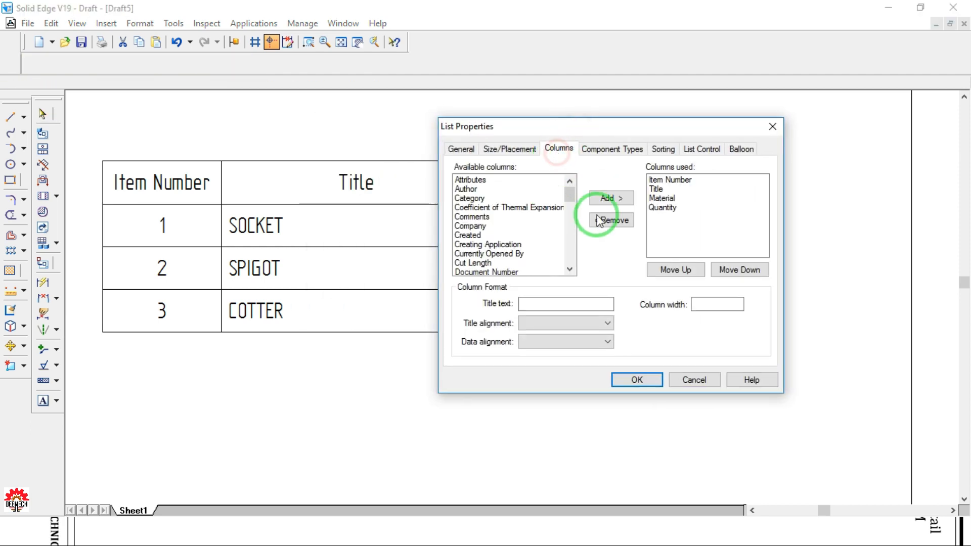
left_click(678, 181)
left_click(572, 305)
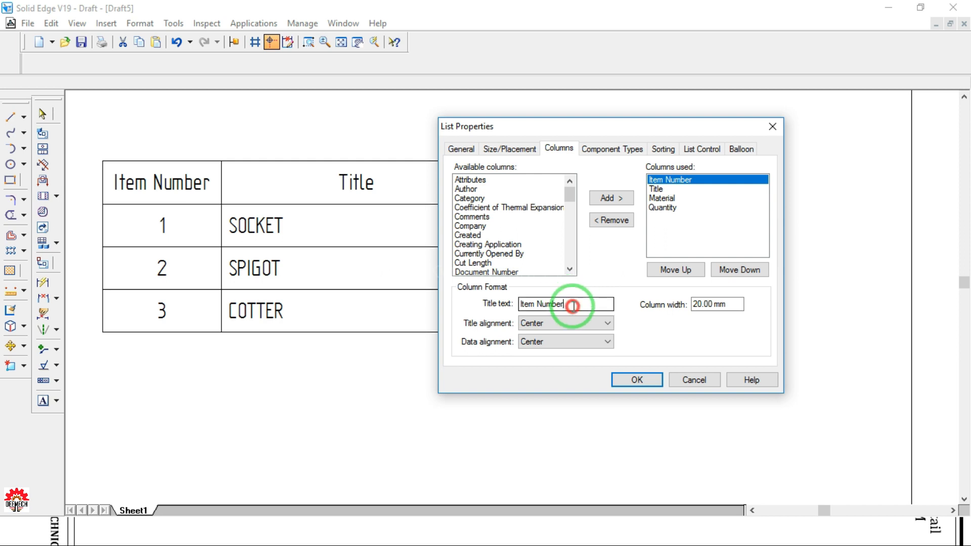
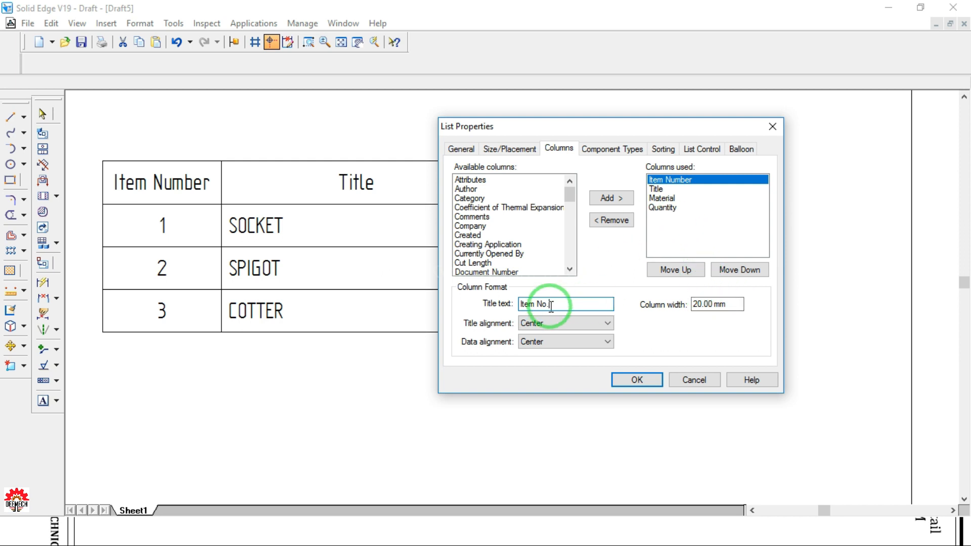
left_click_drag(726, 310, 657, 304)
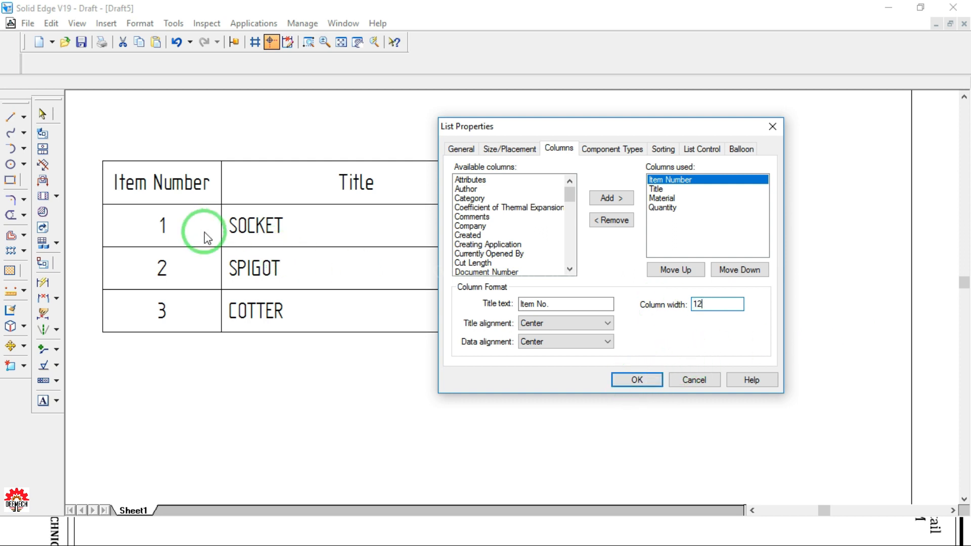
left_click(637, 379)
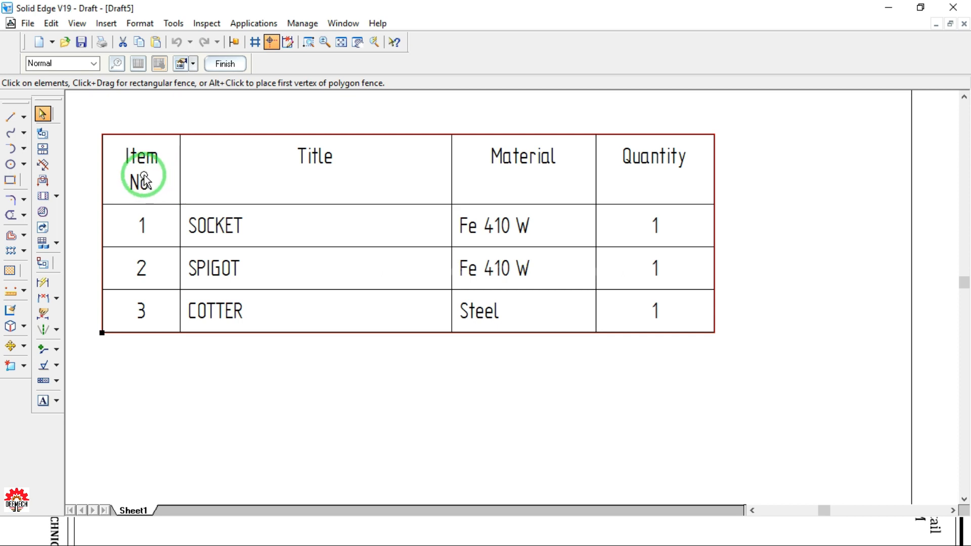
Shorten the Item Number column's title text to "Item No" without the period
right_click(159, 176)
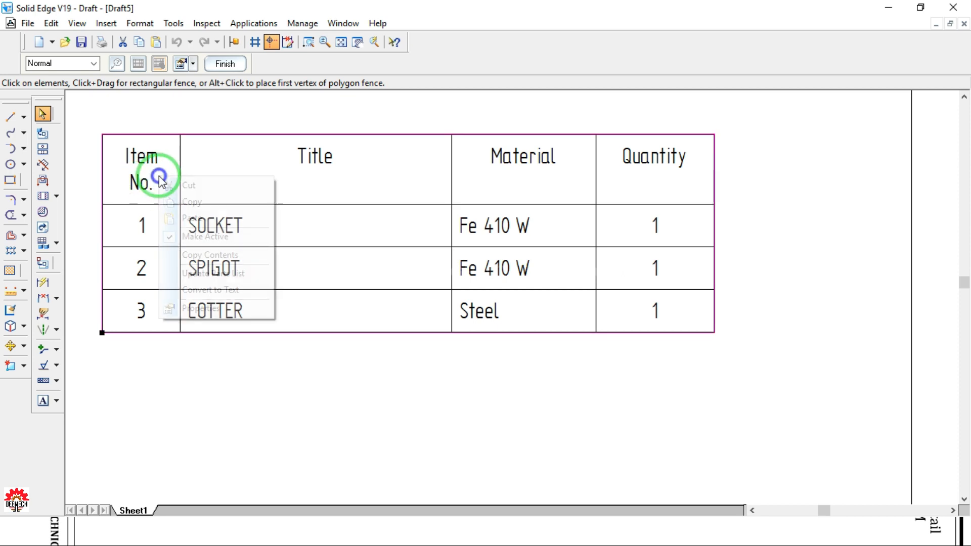
left_click(201, 309)
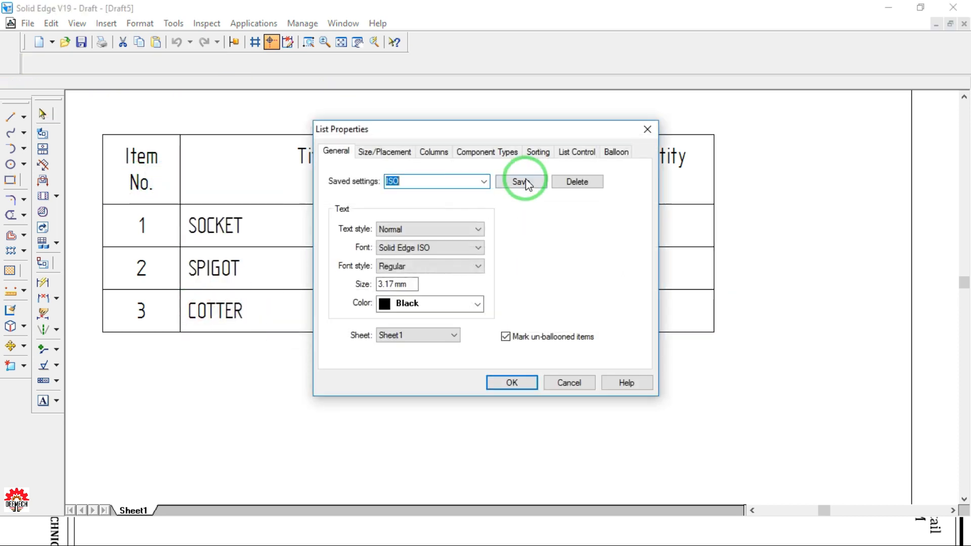
left_click(426, 152)
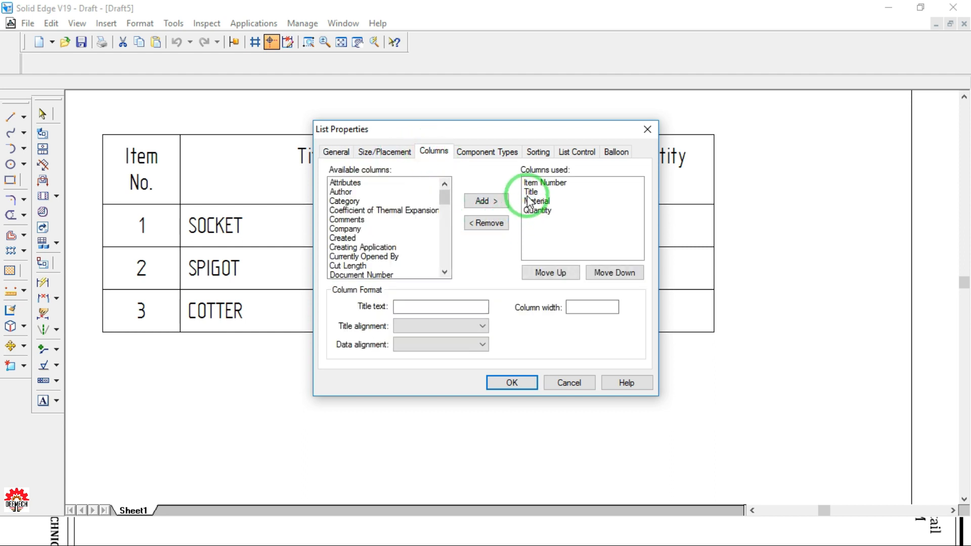
left_click(543, 183)
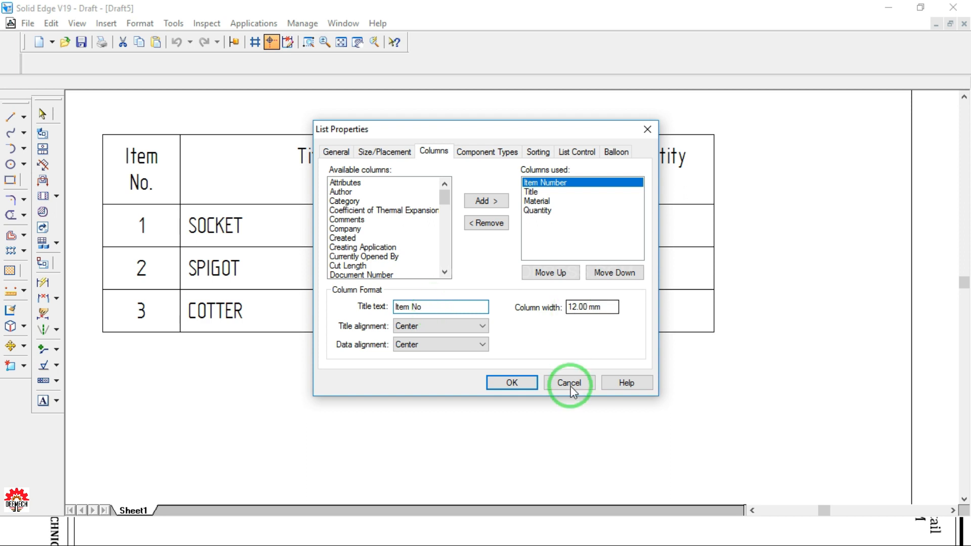
left_click(521, 383)
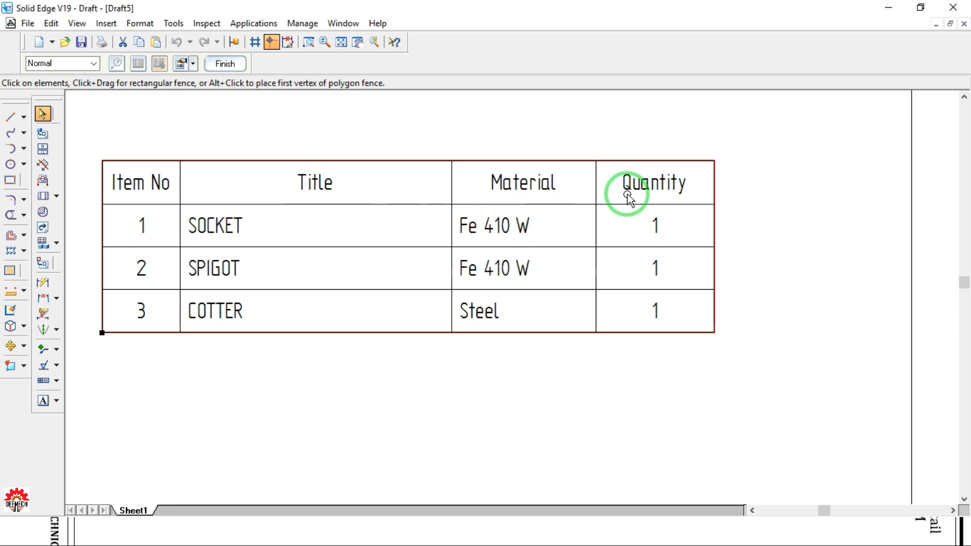
Nudge the parts list, centre the Title column's data and set that column's width to 13 mm
left_click_drag(392, 163, 365, 140)
right_click(382, 186)
left_click(411, 318)
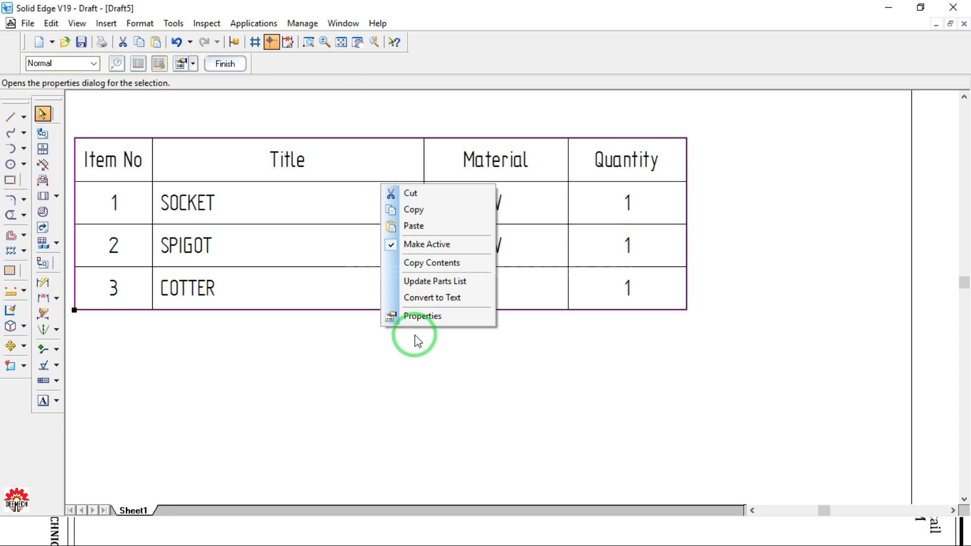
left_click_drag(557, 135, 826, 221)
left_click(703, 238)
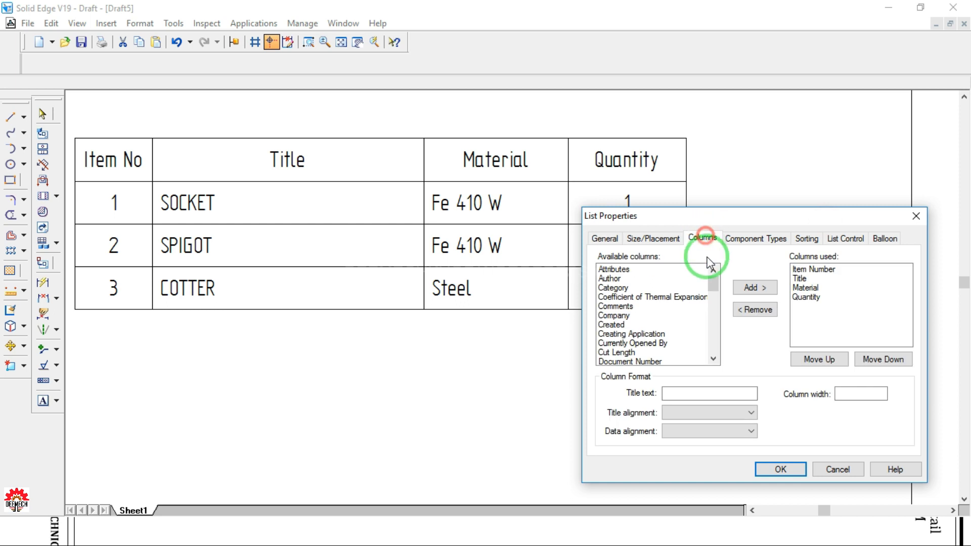
left_click(801, 279)
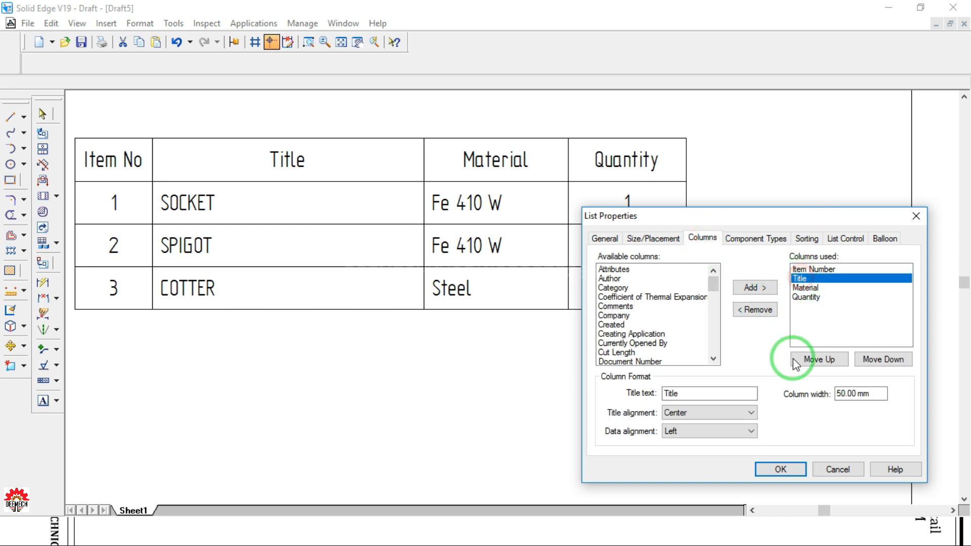
left_click(677, 431)
left_click(676, 453)
left_click(865, 393)
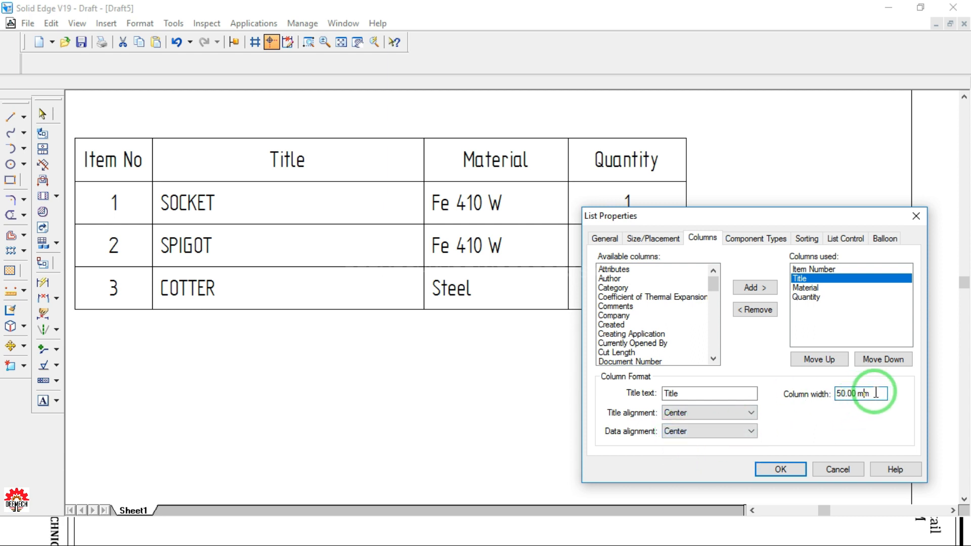
left_click_drag(882, 395, 793, 392)
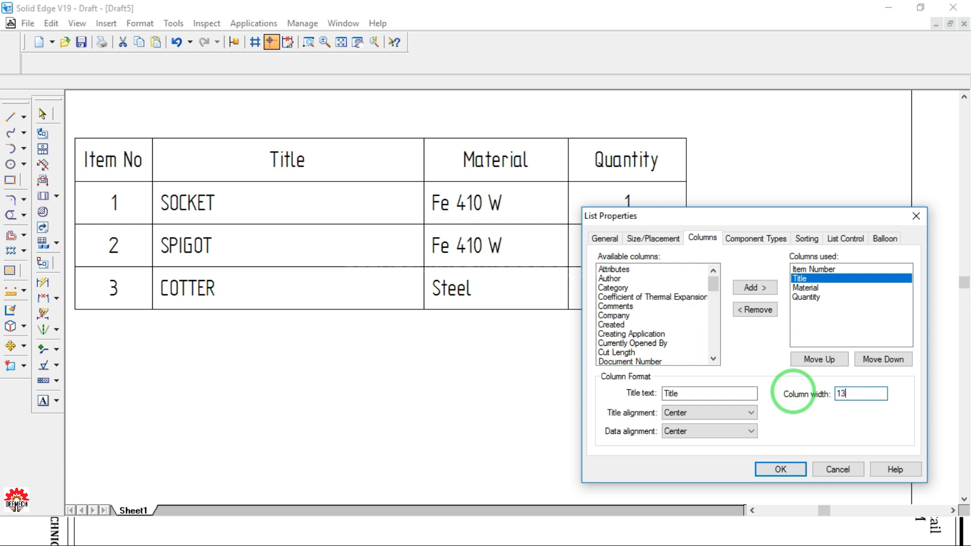
Centre the Material column's data and set its column width to 14 mm
left_click(809, 288)
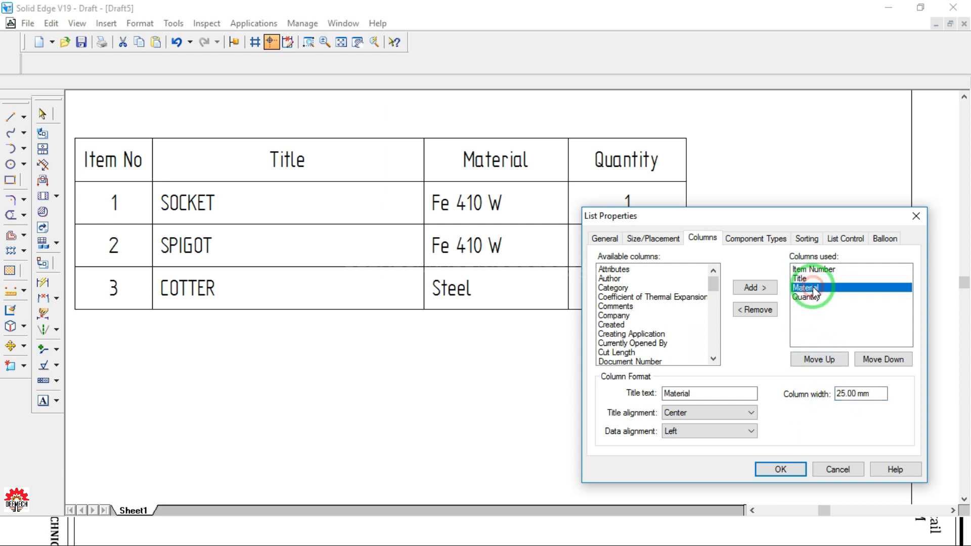
left_click(673, 431)
left_click(676, 451)
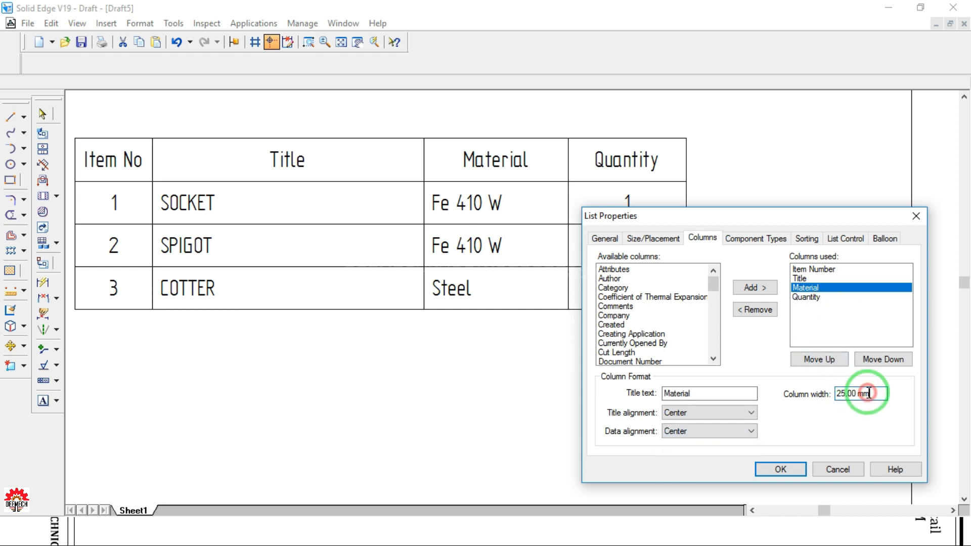
left_click_drag(872, 393, 783, 394)
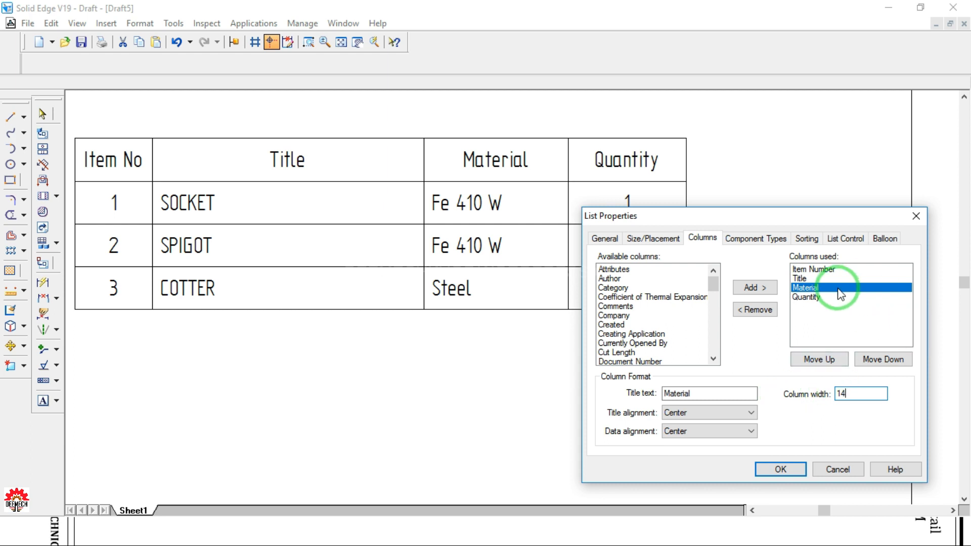
Retitle the Quantity column as "QTY", set its width to 6 mm and apply the list properties
left_click(809, 297)
left_click_drag(709, 393, 637, 392)
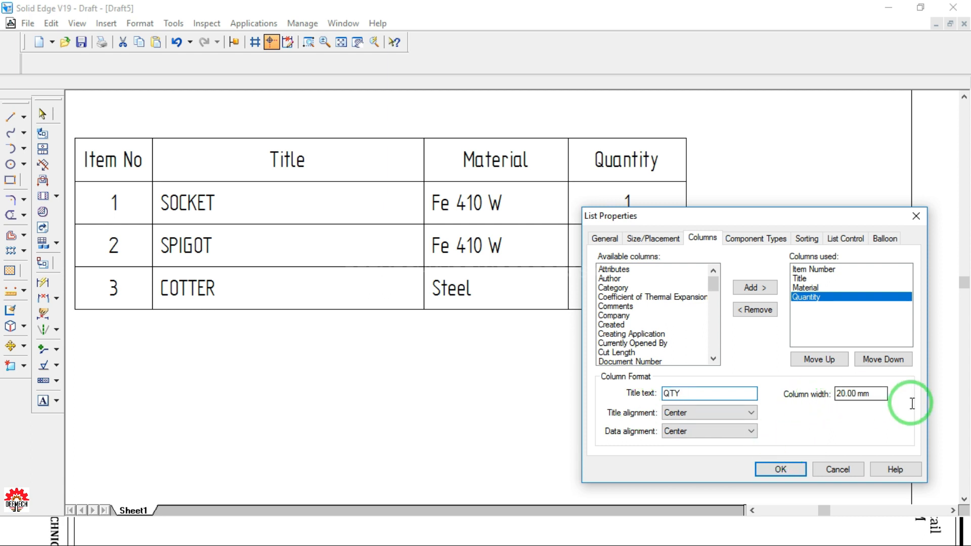
left_click_drag(885, 394, 804, 393)
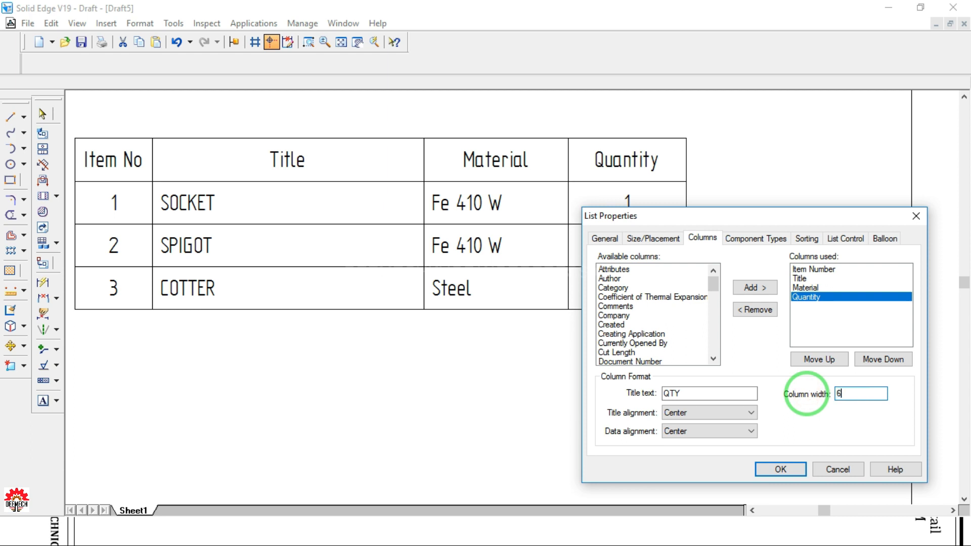
left_click(781, 470)
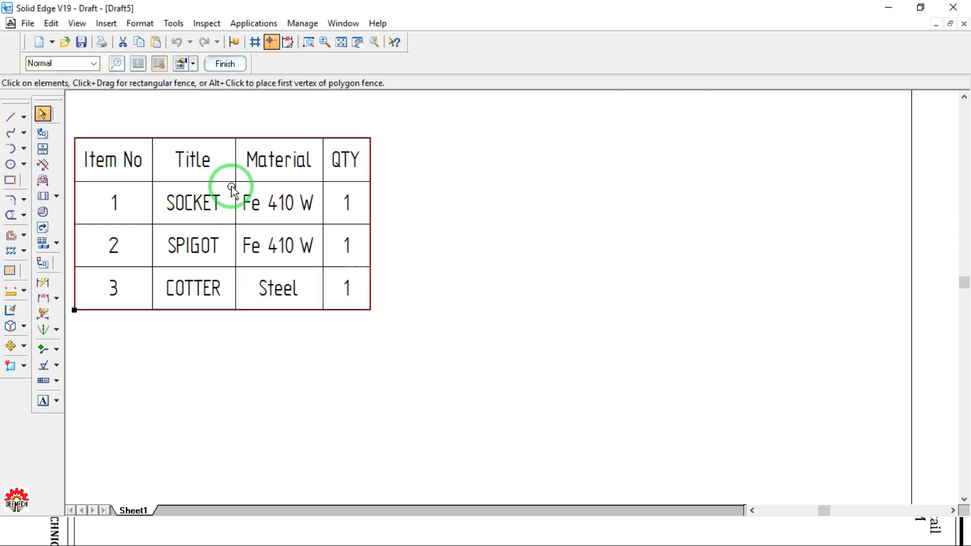
Move the parts list onto the sheet, into the gap between the principal views and the pictorial view
left_click_drag(213, 179, 359, 216)
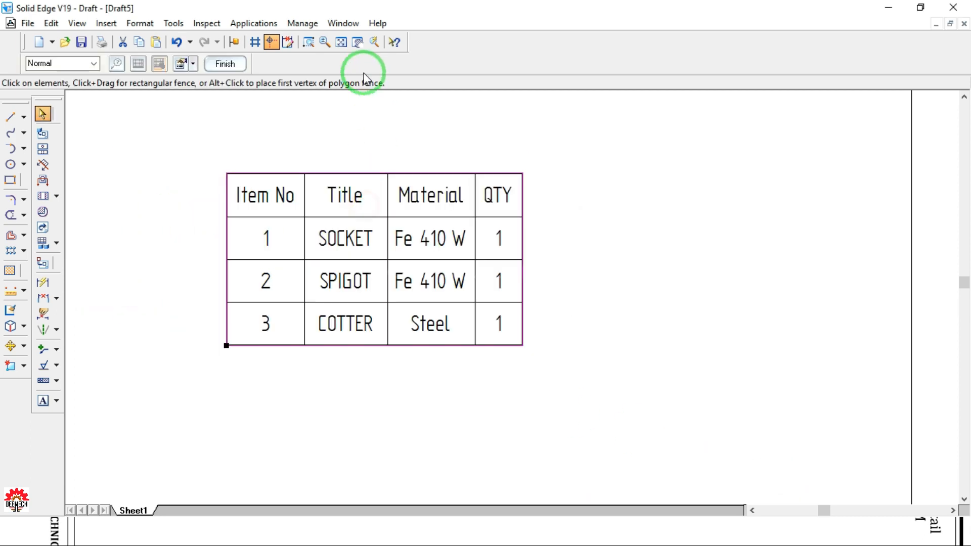
left_click(347, 43)
left_click(181, 269)
mouse_move(188, 259)
left_mouse_down()
mouse_move(603, 329)
mouse_move(709, 325)
mouse_move(704, 314)
left_mouse_up()
left_click(651, 307)
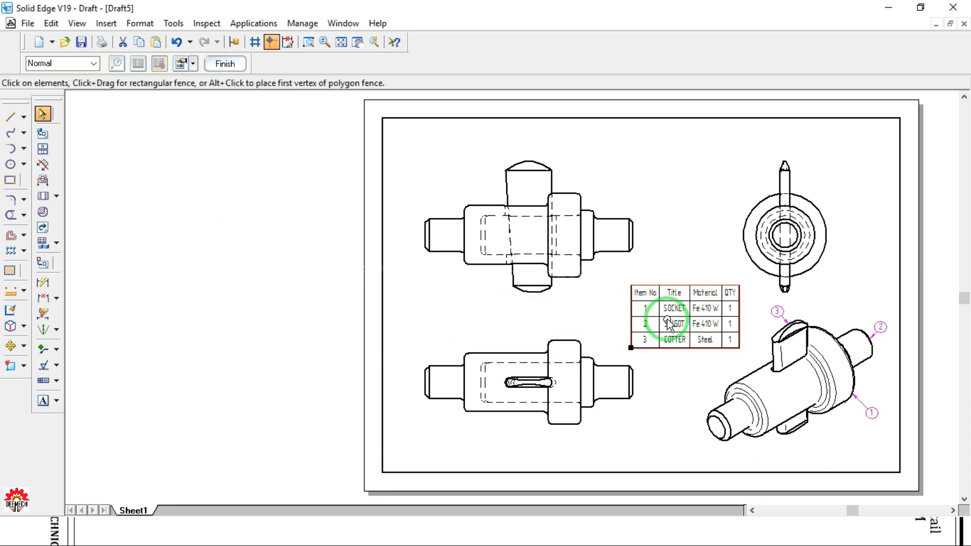
left_click(312, 44)
left_click(379, 127)
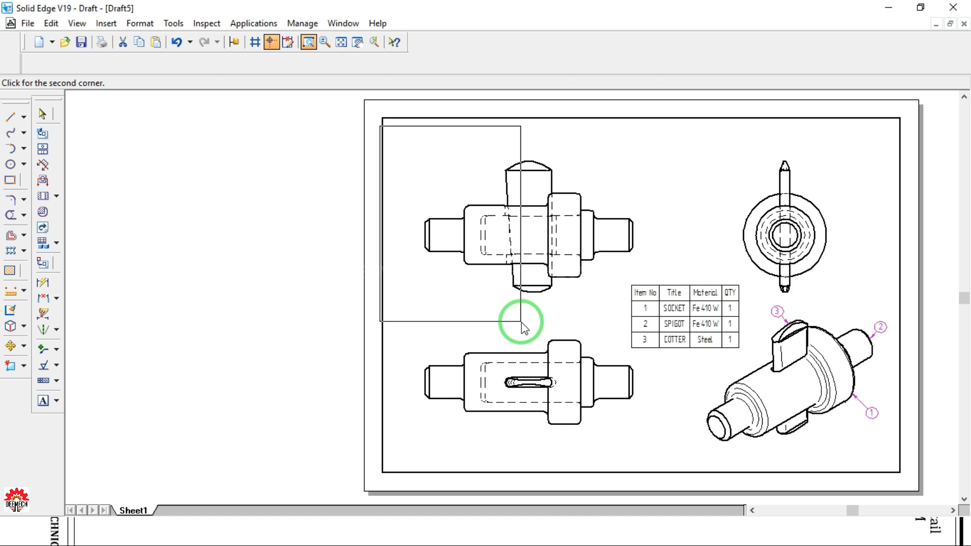
key("Escape")
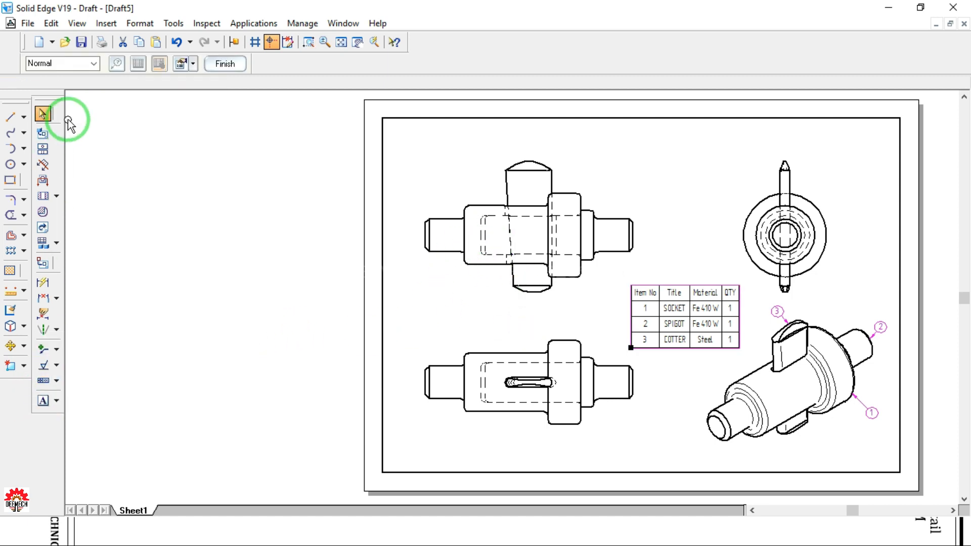
mouse_move(53, 106)
left_mouse_down()
mouse_move(93, 120)
mouse_move(126, 114)
left_mouse_up()
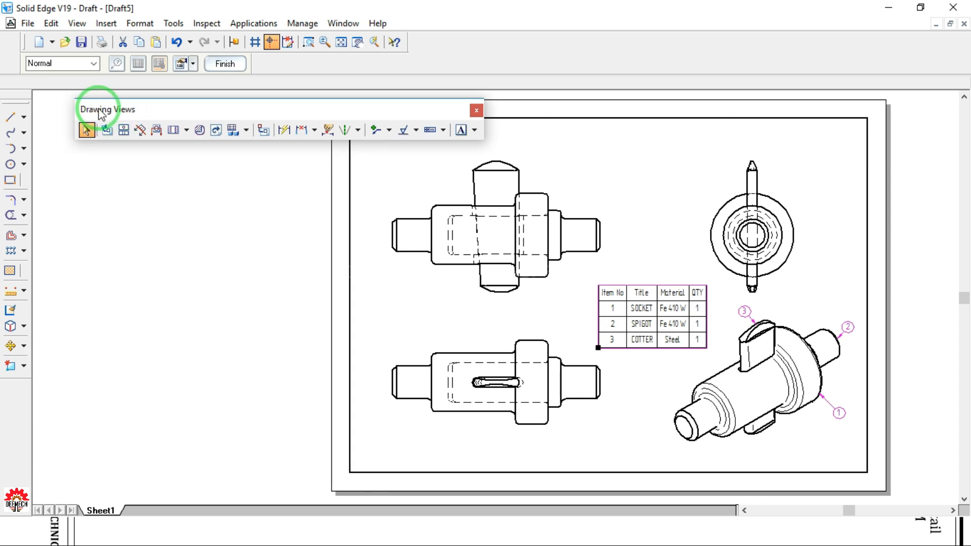
mouse_move(84, 117)
left_mouse_down()
mouse_move(51, 104)
mouse_move(25, 108)
mouse_move(35, 95)
left_mouse_up()
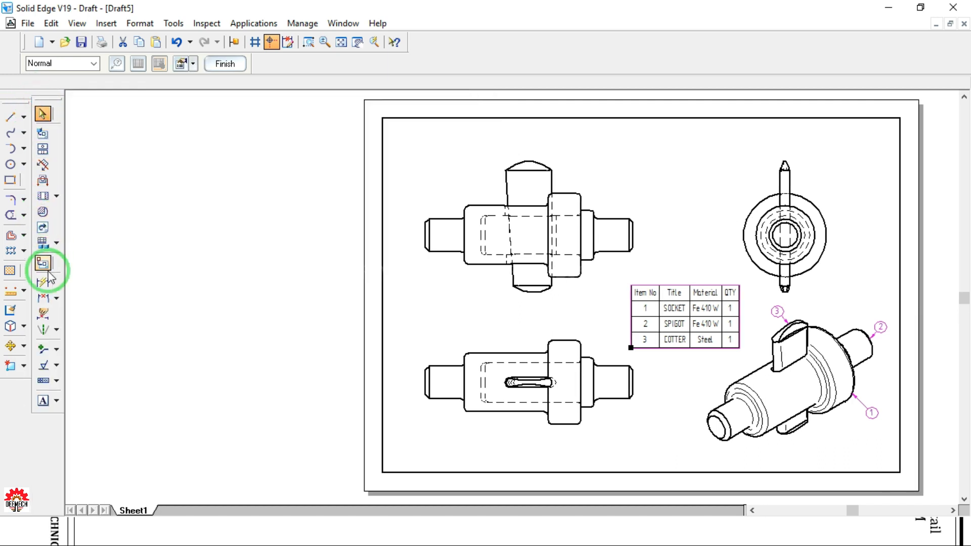
Label the drawing views with 3.50 mm text reading FRONT VIEW, LEFT SIDE VIEW, TOP VIEW and ISOMETRIC VIEW
left_click(43, 401)
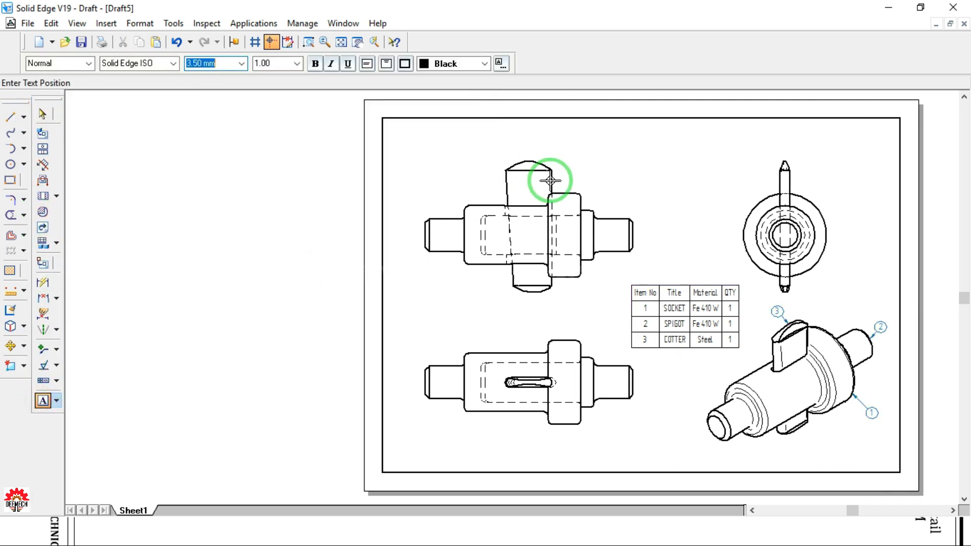
left_click(567, 160)
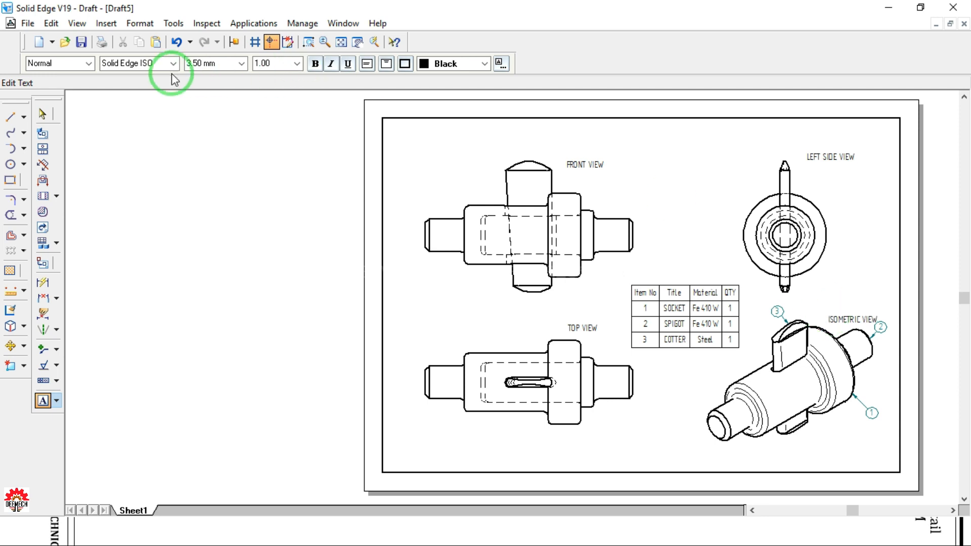
Move the FRONT VIEW label higher so it sits above the front view
left_click(43, 113)
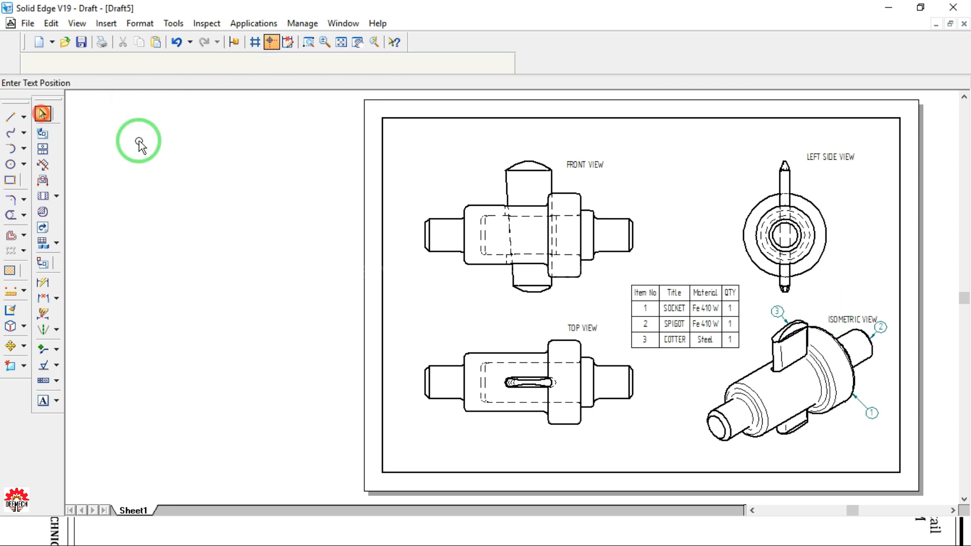
left_click(308, 42)
left_click(392, 123)
left_click(896, 445)
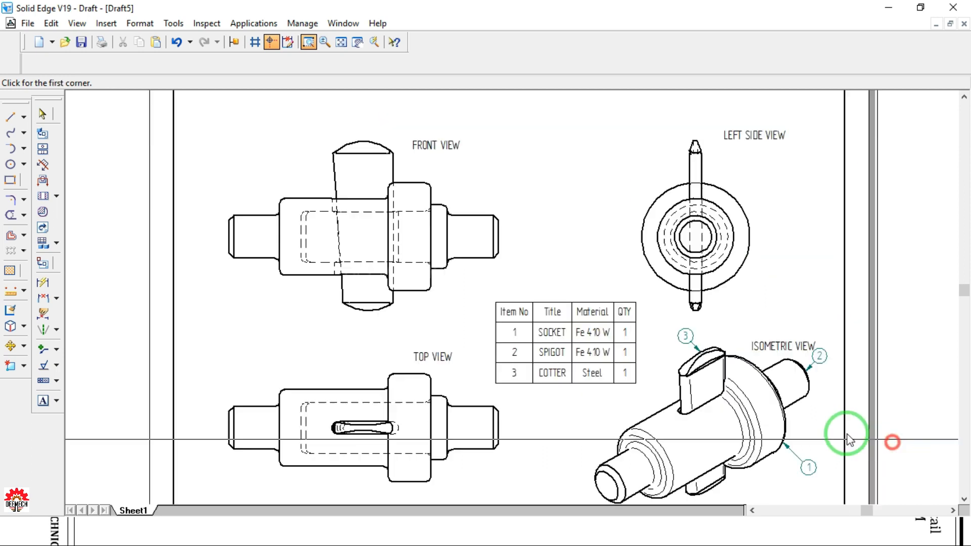
right_click(596, 275)
left_click(450, 148)
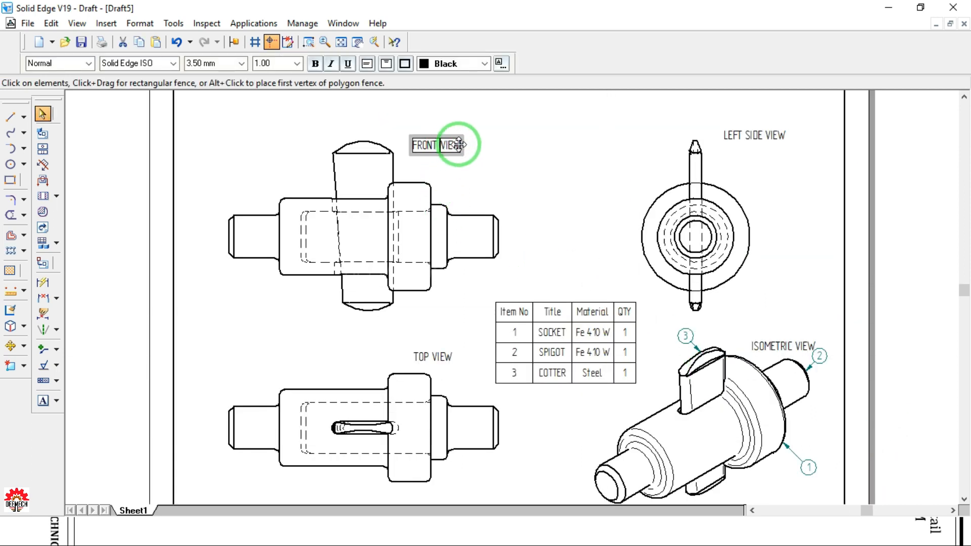
left_click_drag(461, 144, 459, 112)
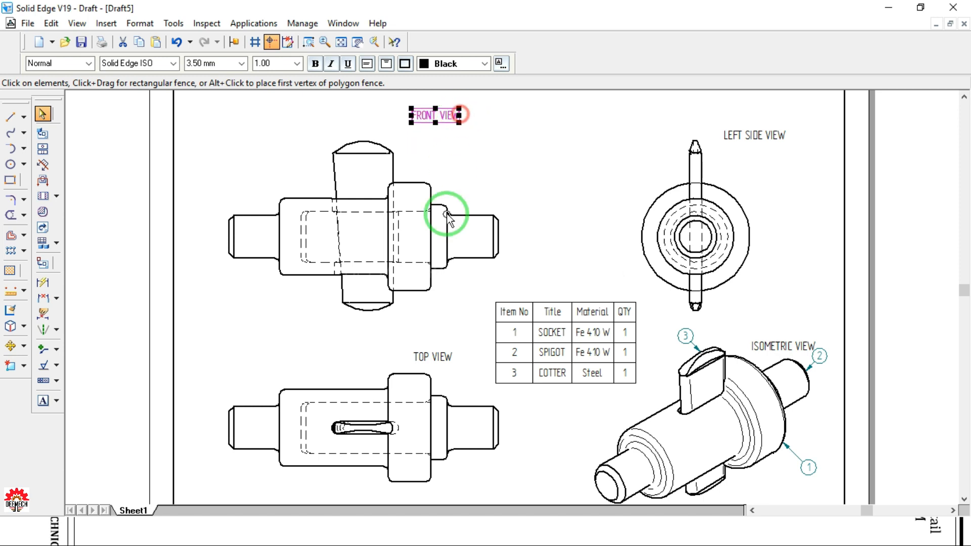
Shift the TOP VIEW, LEFT SIDE VIEW and ISOMETRIC VIEW labels slightly upward, clear of their views
left_click(432, 349)
left_click_drag(445, 349, 445, 339)
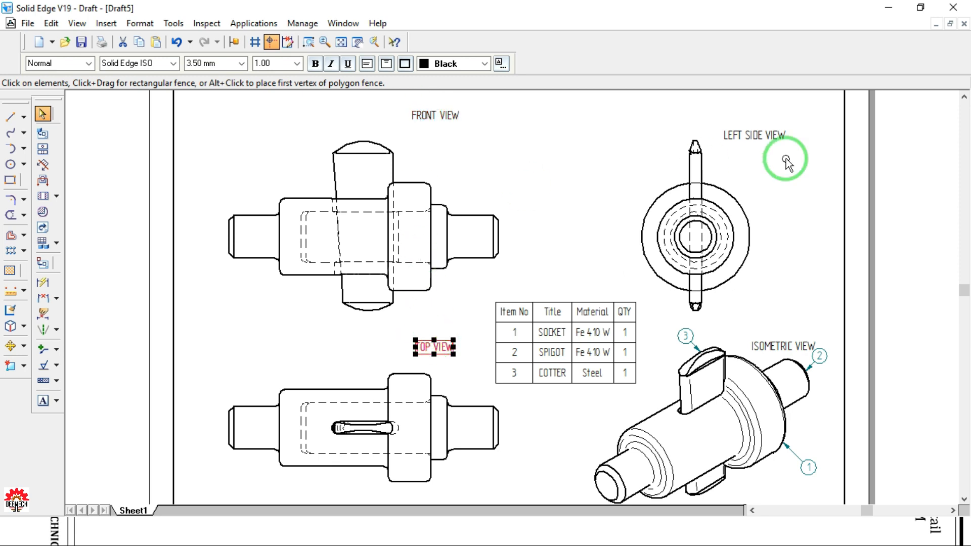
left_click(774, 136)
left_click_drag(774, 136, 773, 126)
left_click(783, 340)
left_click_drag(785, 339, 778, 324)
left_click(795, 258)
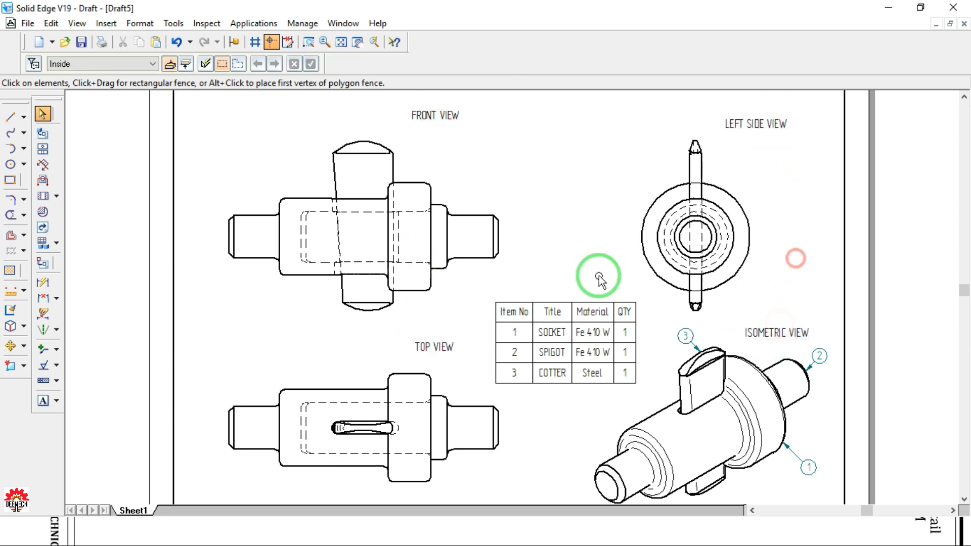
Dimension the heights of the spigot's rod end and the adjoining spigot collar in the front view
left_click(43, 283)
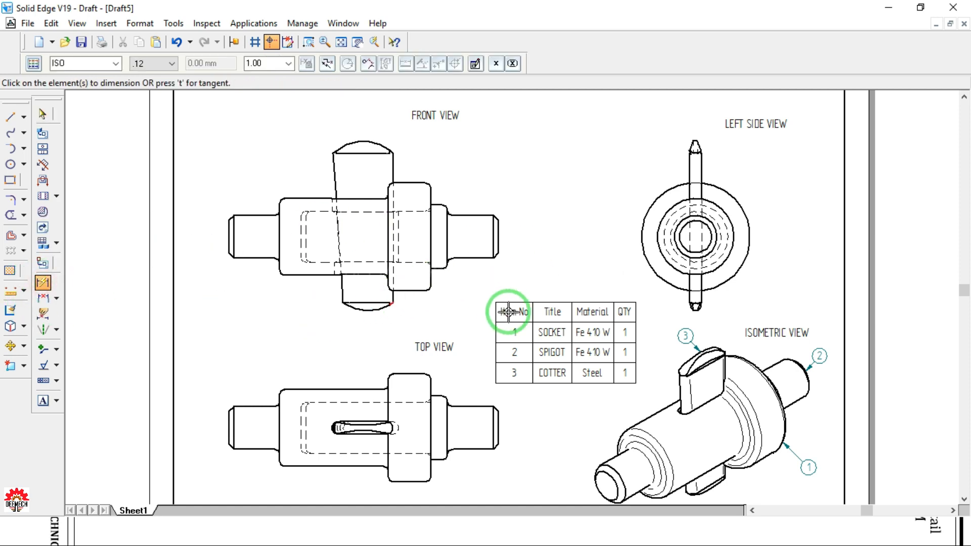
left_click(479, 217)
left_click(480, 257)
left_click(524, 240)
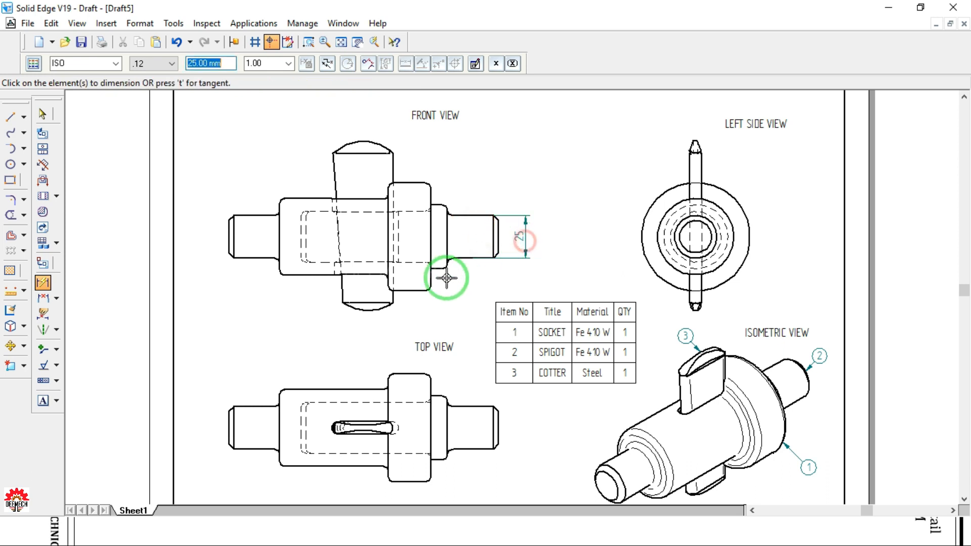
left_click(437, 204)
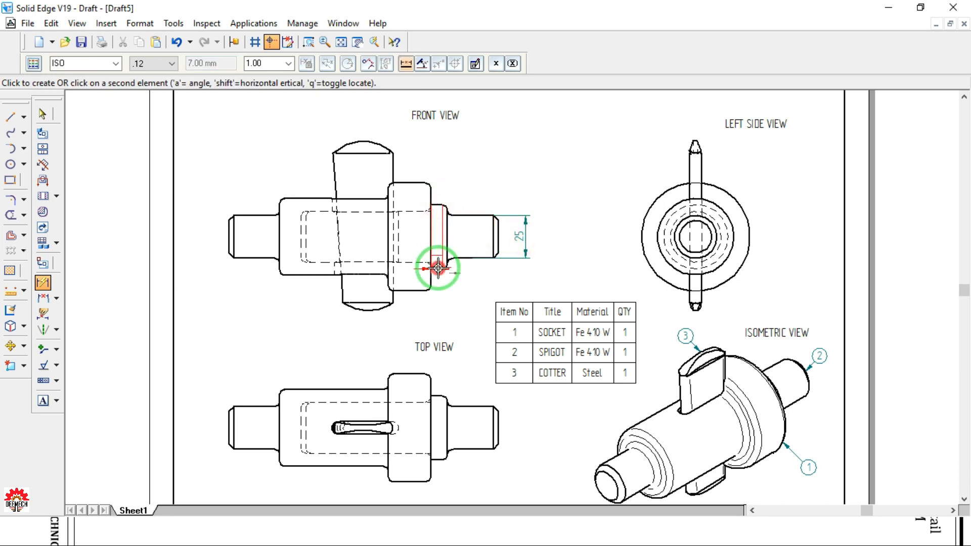
left_click(438, 268)
left_click(546, 237)
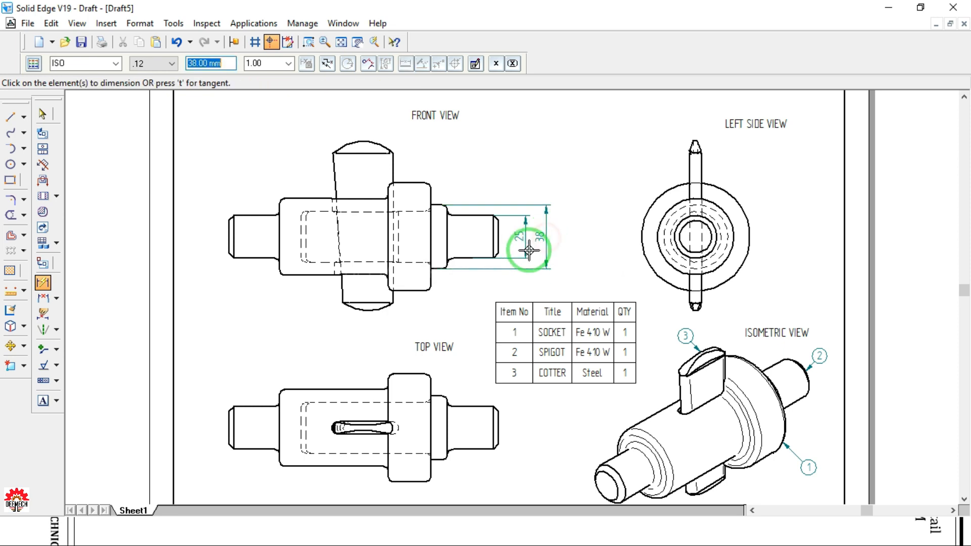
Dimension the height of the large socket collar in the front view, outside the two existing dimensions
left_click(411, 184)
left_click(418, 287)
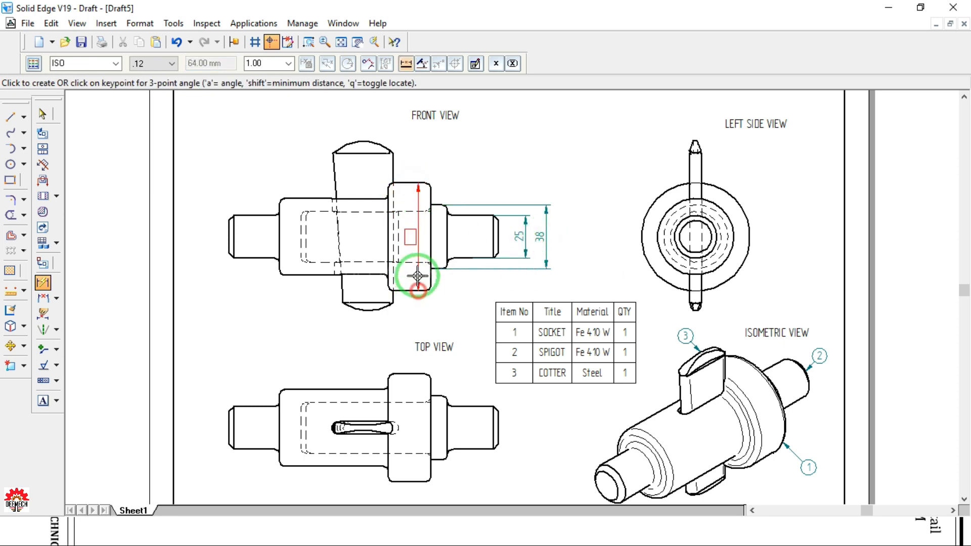
left_click(569, 234)
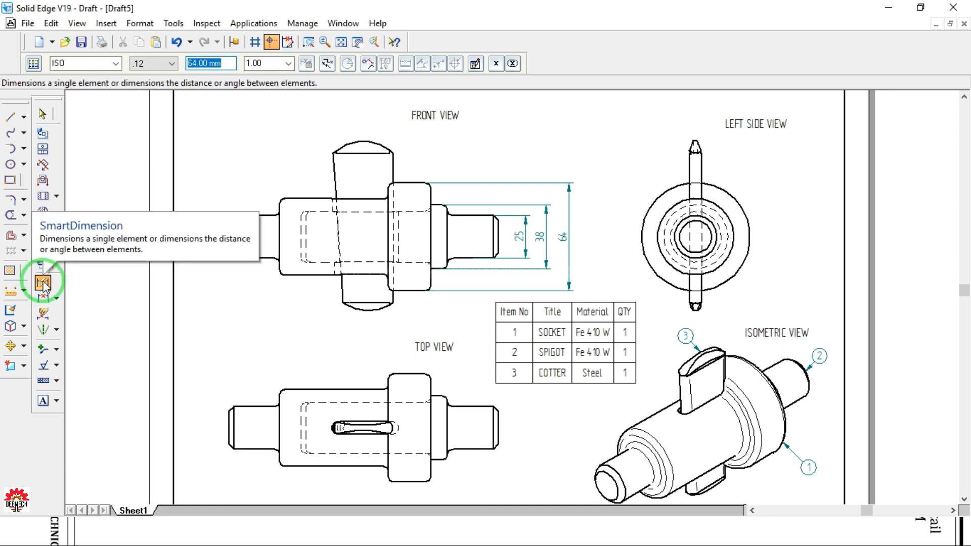
left_click(494, 233)
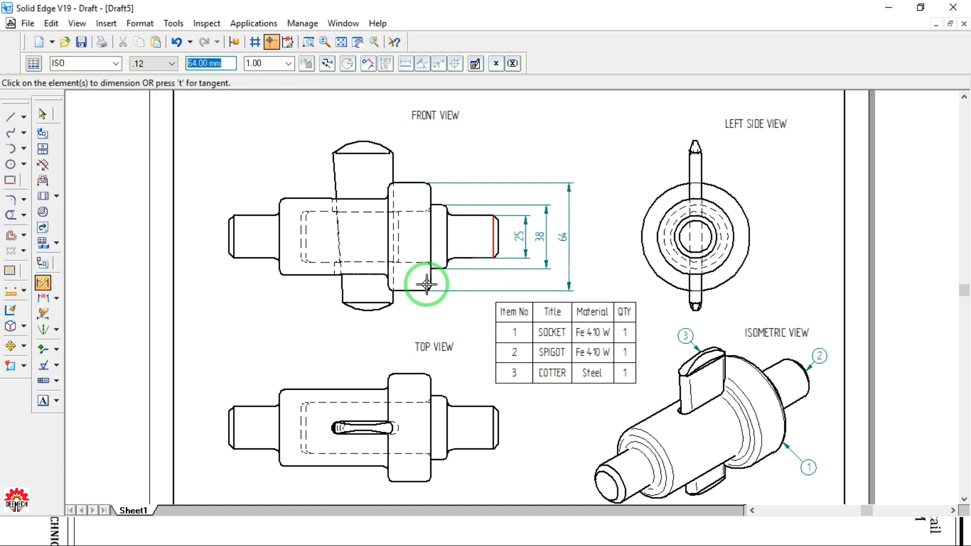
left_click(44, 117)
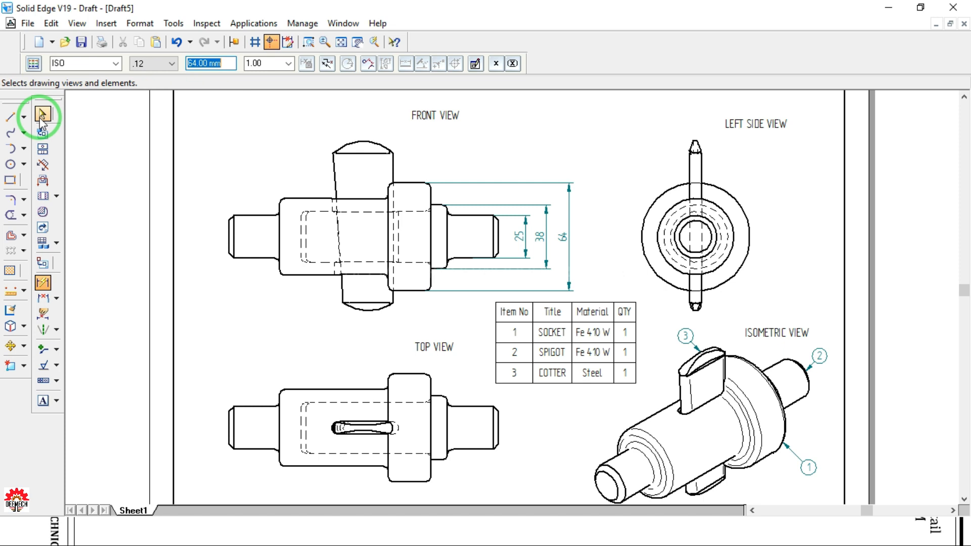
left_click(43, 118)
left_click(466, 250)
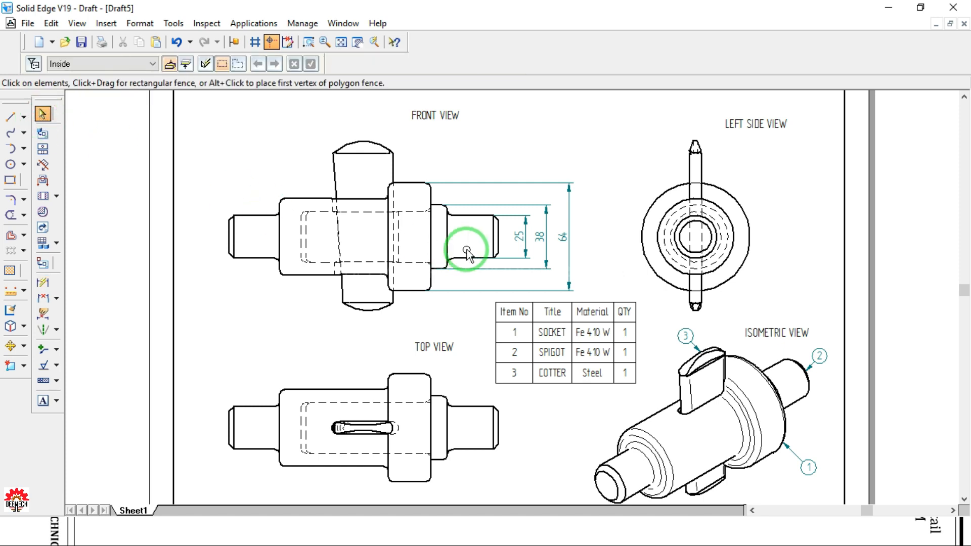
Add a diameter symbol prefix to the spigot rod end's dimension in the front view
left_click(525, 239)
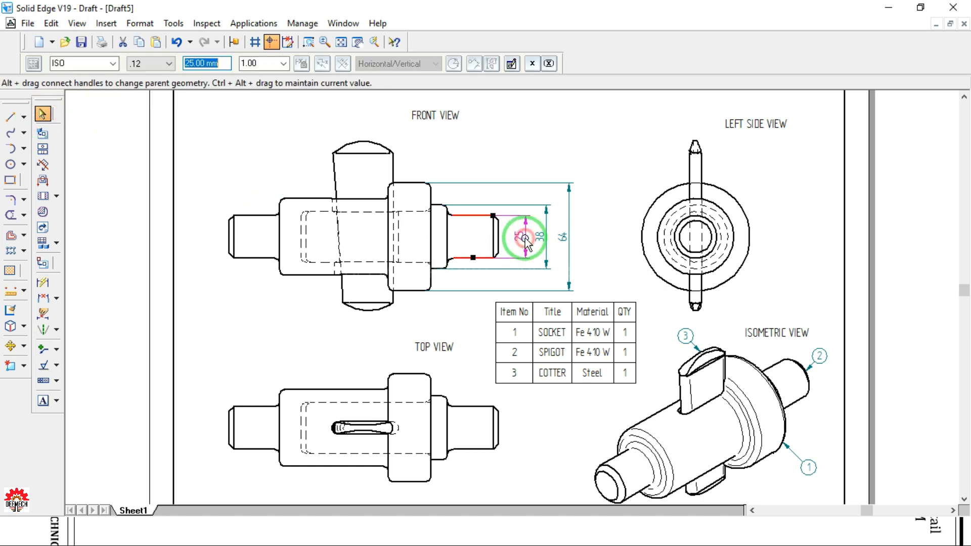
left_click(512, 63)
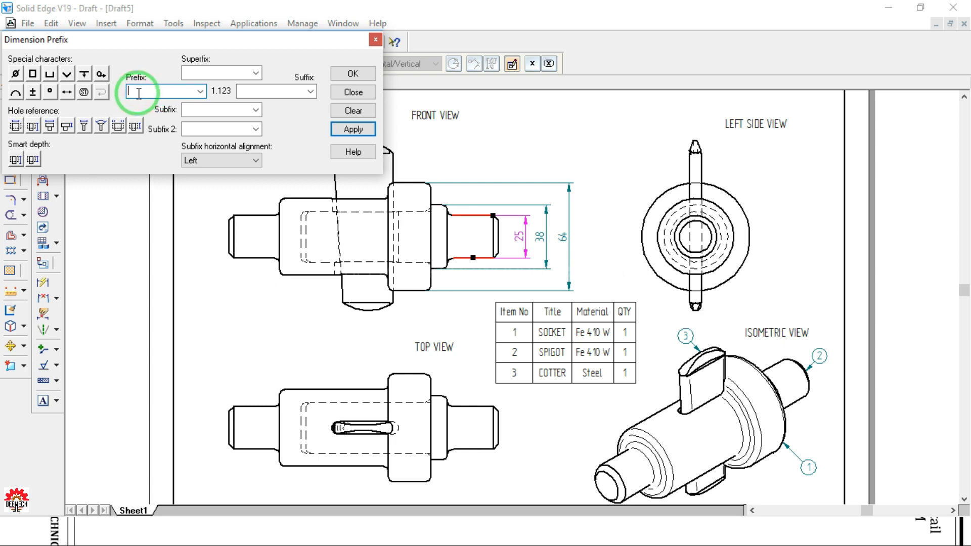
left_click(15, 75)
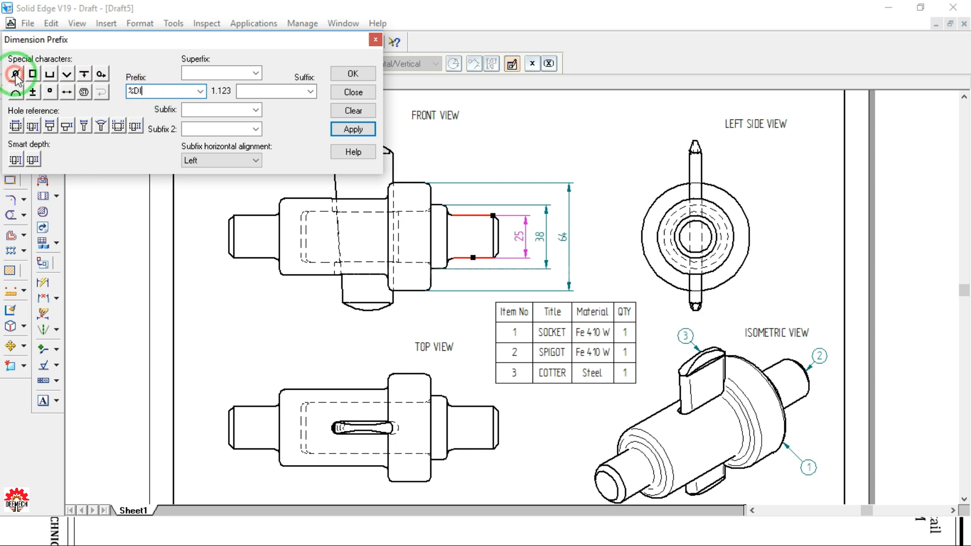
left_click(353, 92)
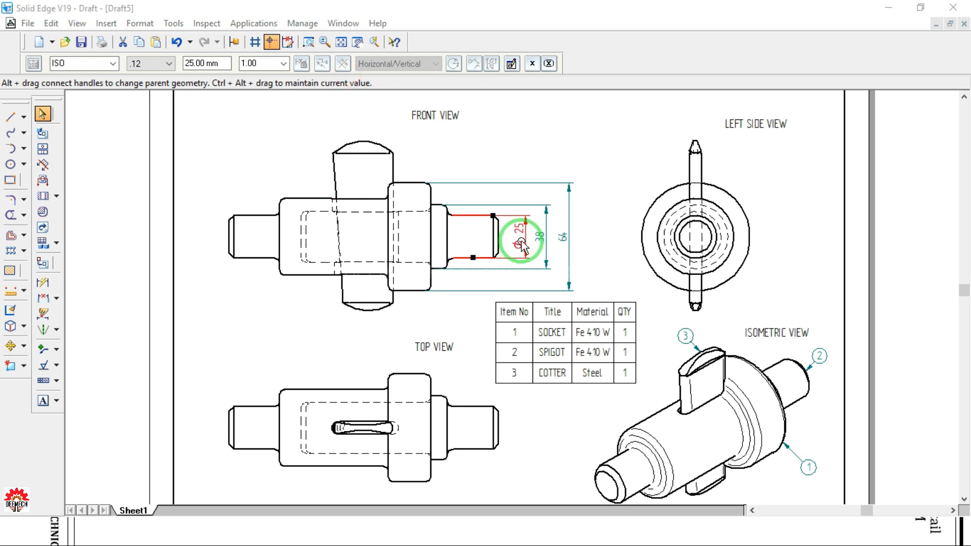
Add a diameter symbol prefix to the spigot collar and socket collar dimensions in the front view
left_click(546, 239)
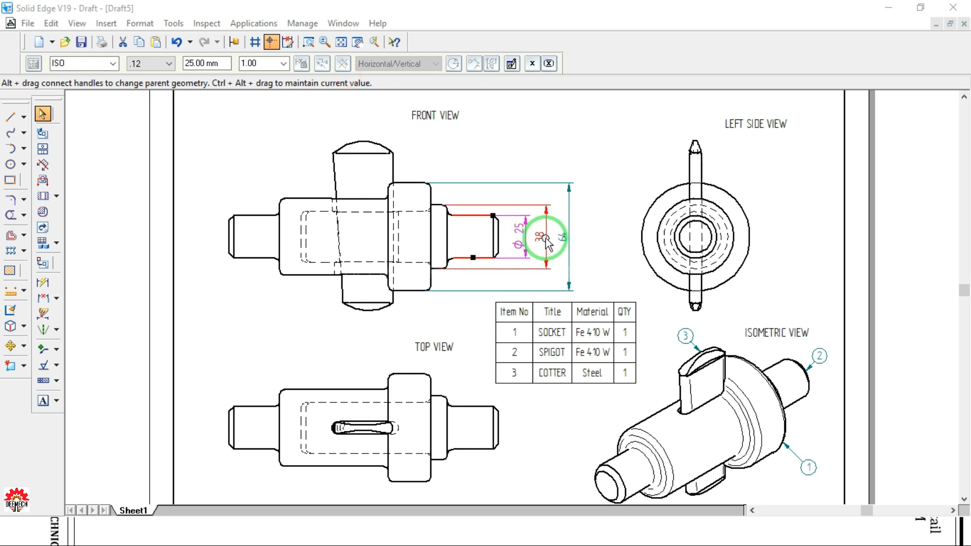
left_click(511, 64)
left_click(16, 74)
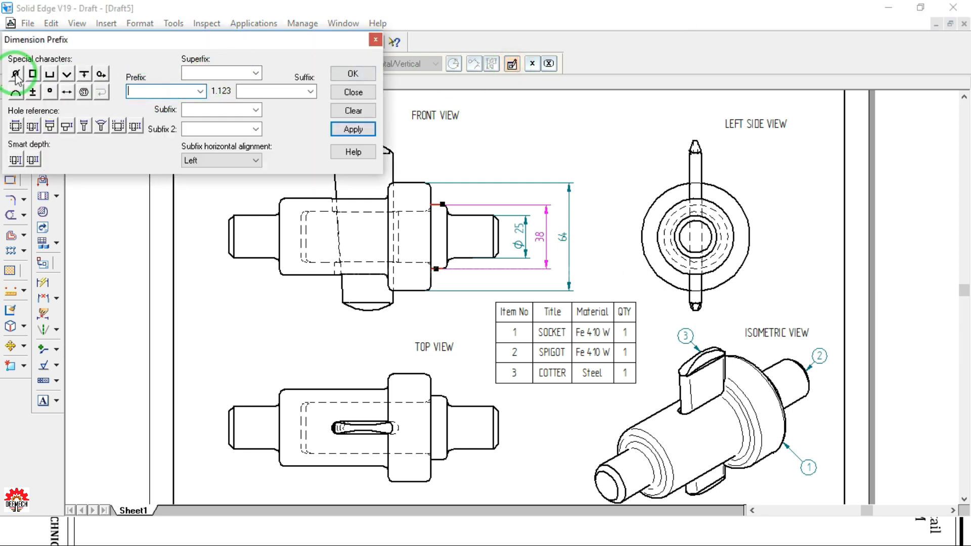
left_click(353, 74)
left_click(567, 243)
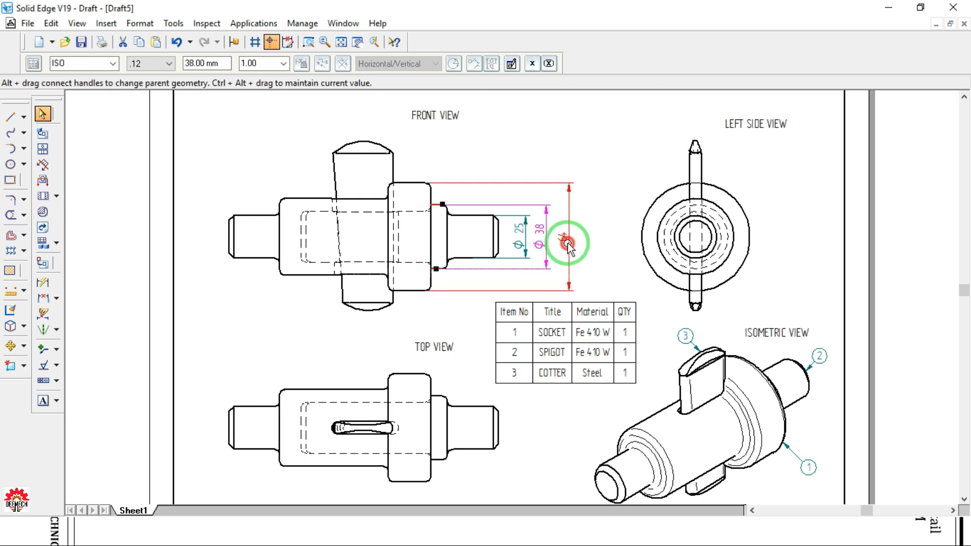
left_click(512, 64)
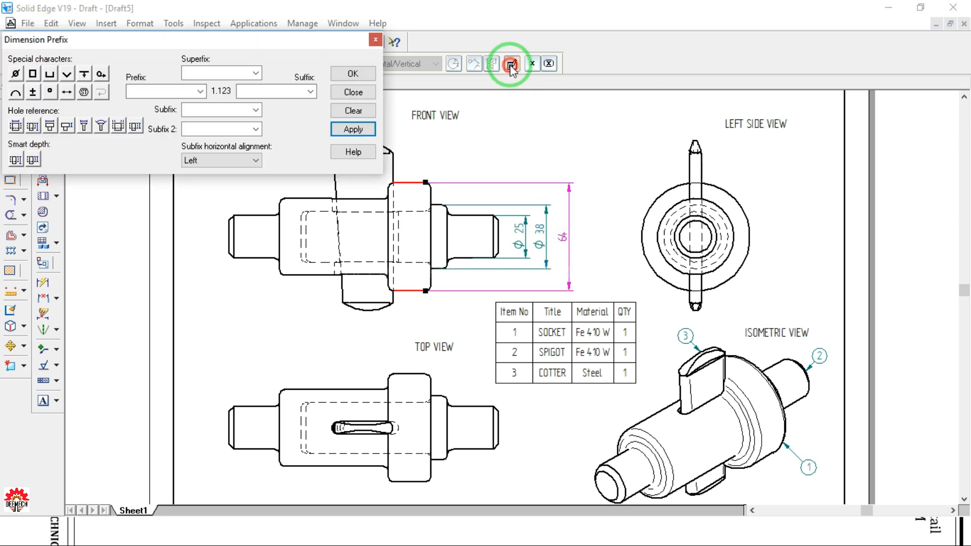
left_click(16, 75)
left_click(370, 76)
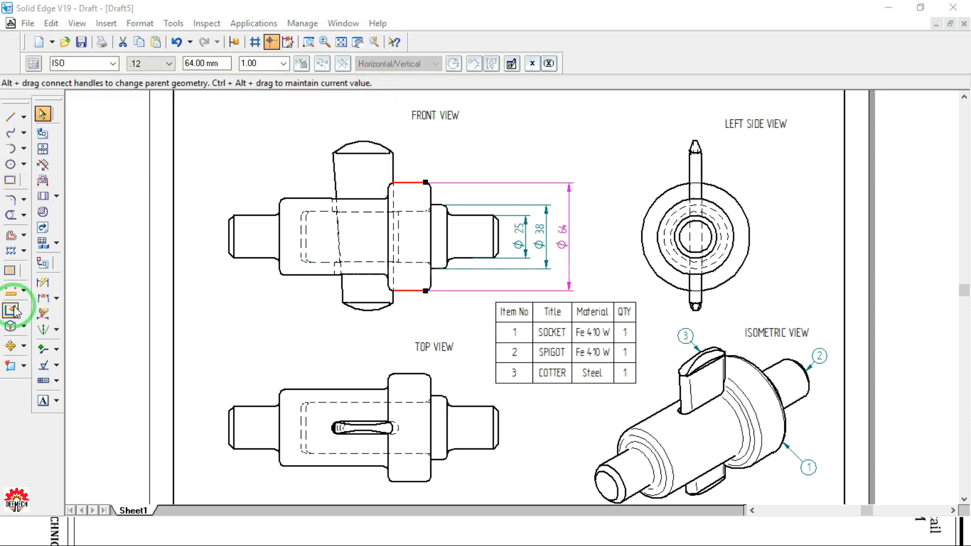
Dimension the widths of the socket collar and the spigot collar above the top view
left_click(44, 286)
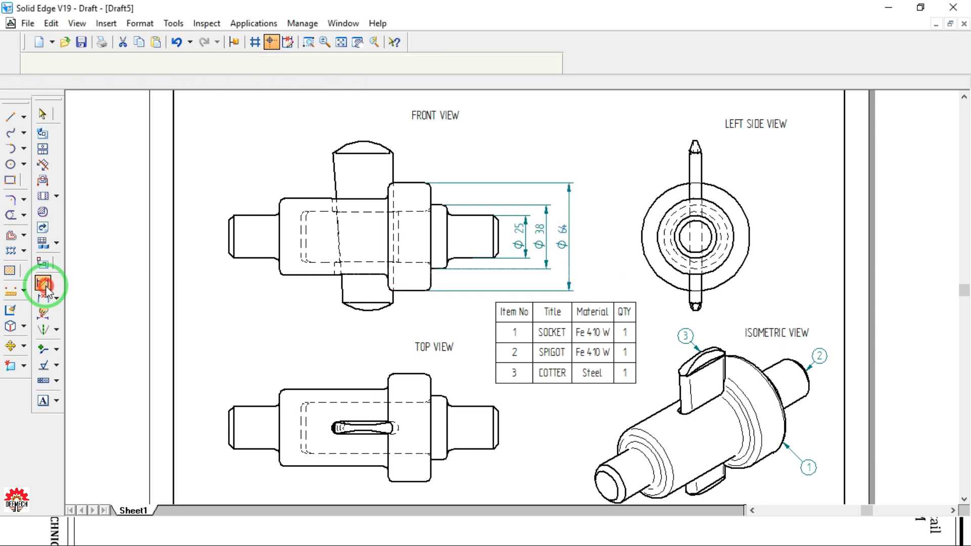
left_click(387, 394)
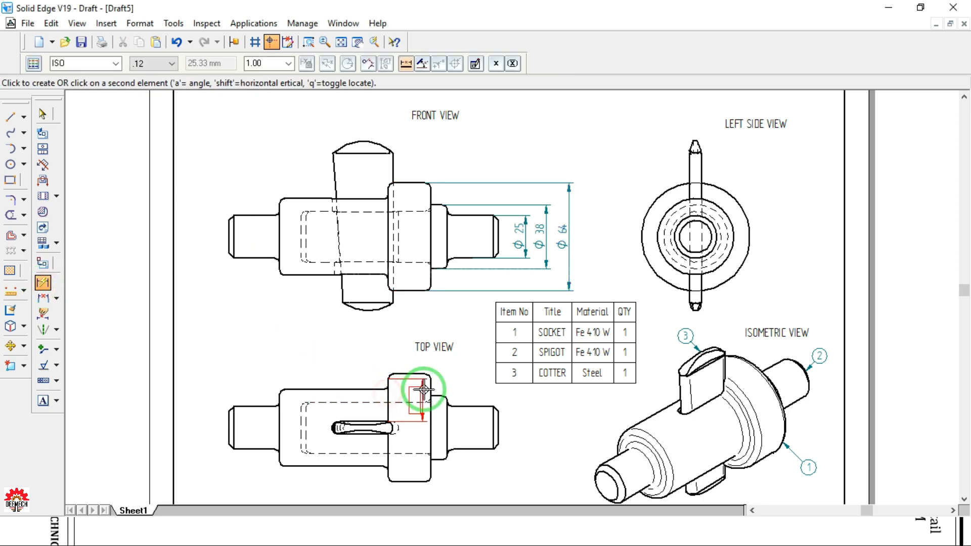
left_click(431, 382)
left_click(426, 364)
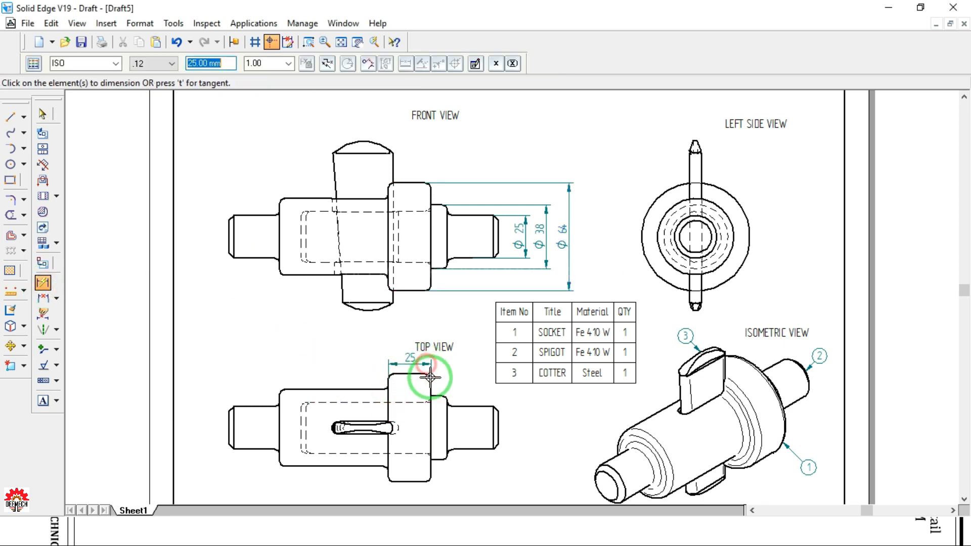
left_click(432, 427)
left_click(448, 423)
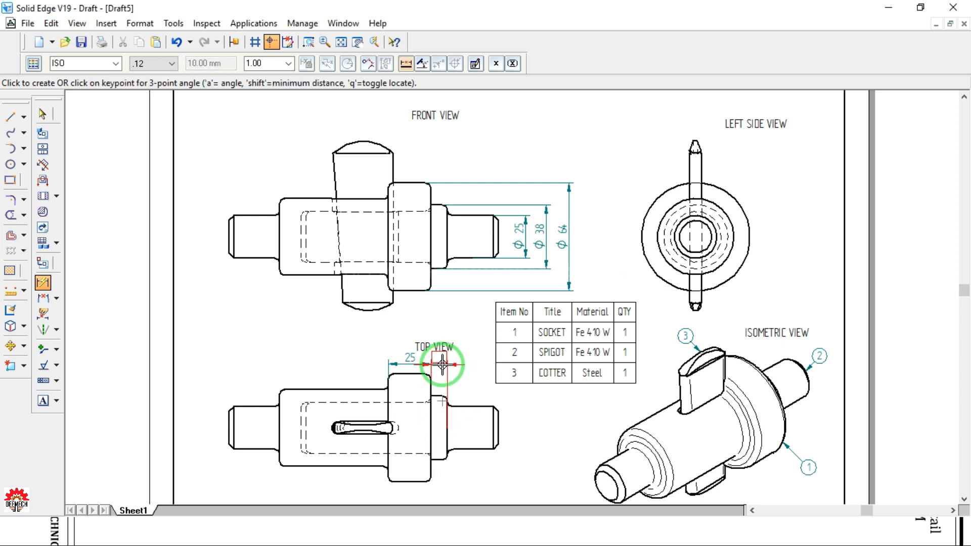
left_click(443, 364)
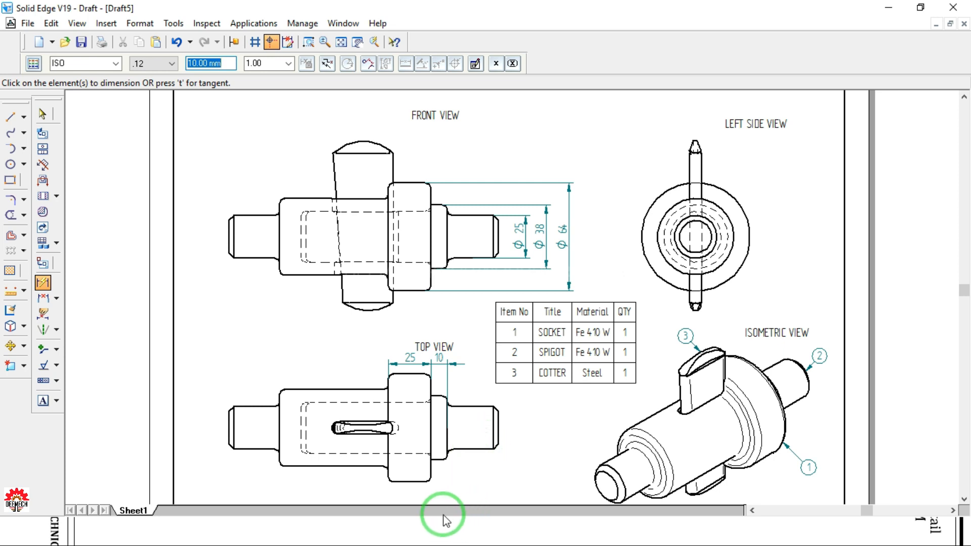
Dimension the socket body's length, collar included, below the top view
left_click(433, 438)
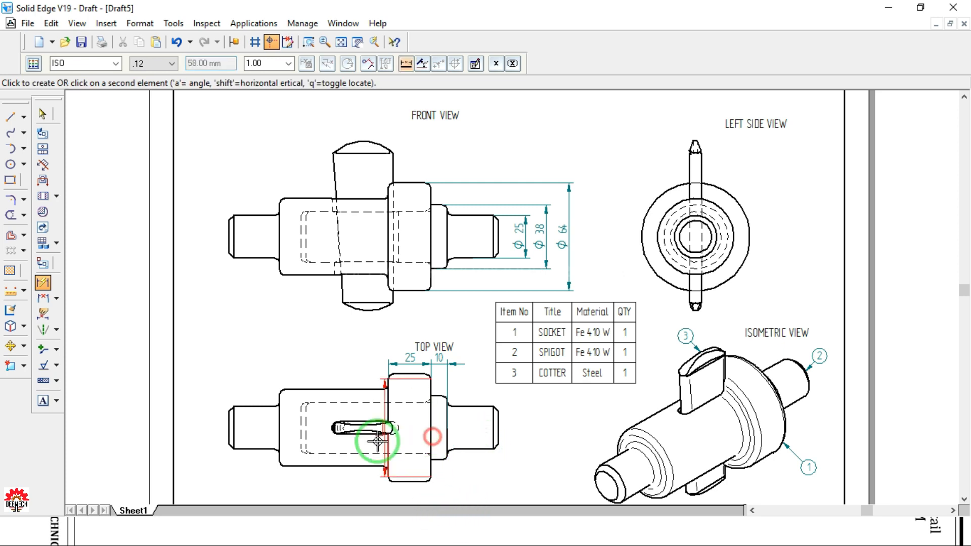
left_click(281, 438)
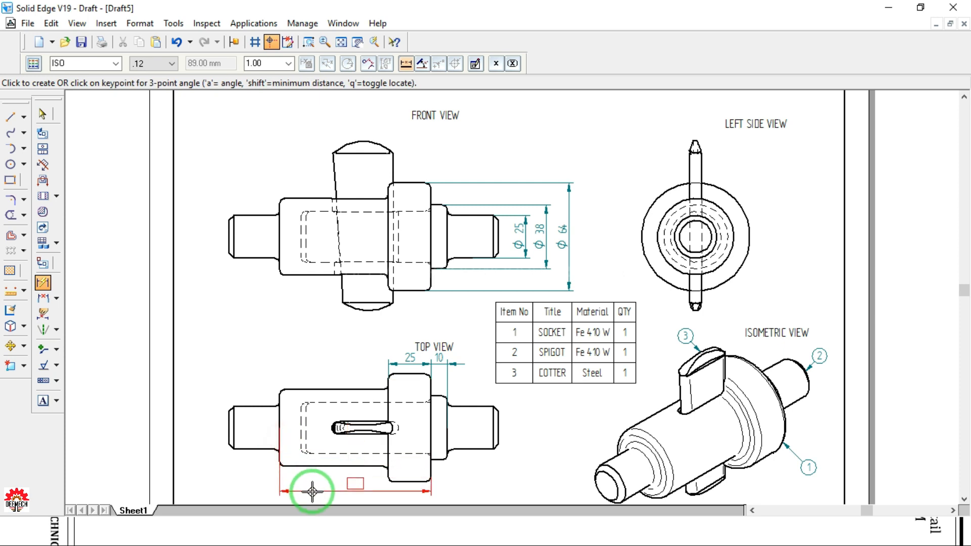
left_click(304, 496)
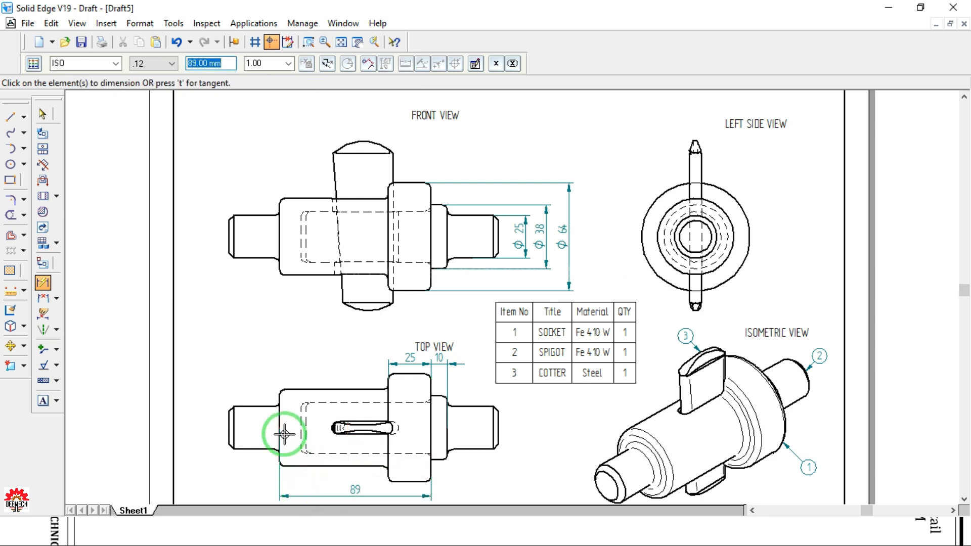
Dimension the socket's closed-end wall thickness in the top view and its outer corner radius in the front view
left_click(281, 414)
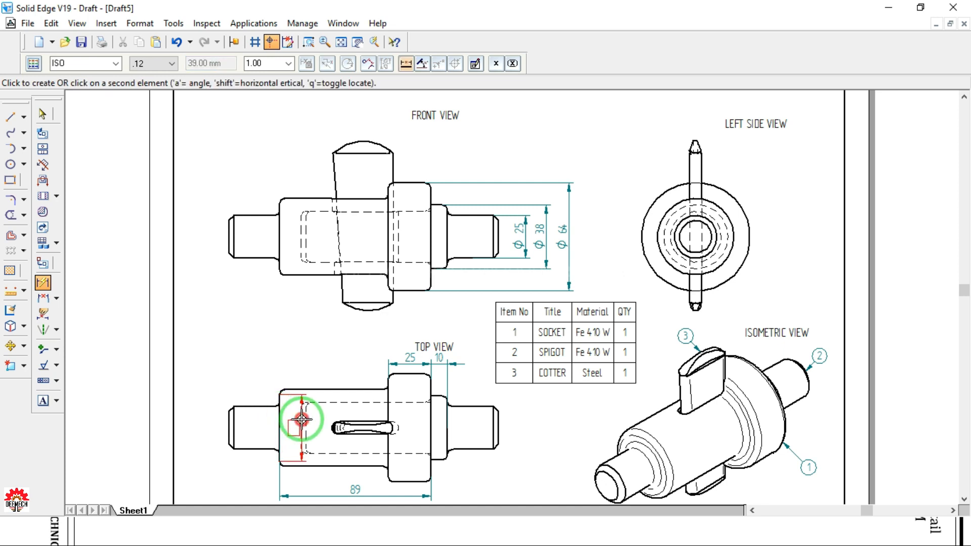
left_click(302, 420)
left_click(301, 369)
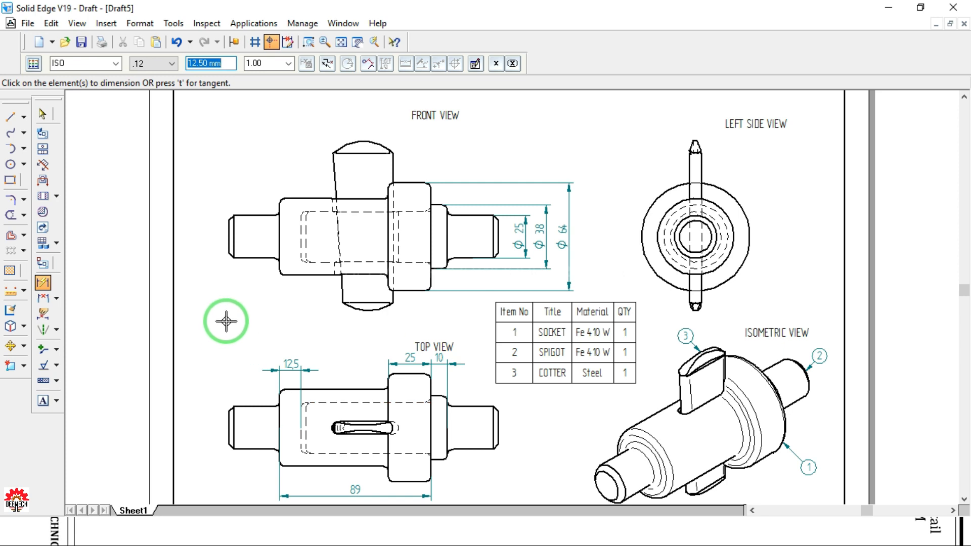
left_click(279, 200)
left_click(263, 183)
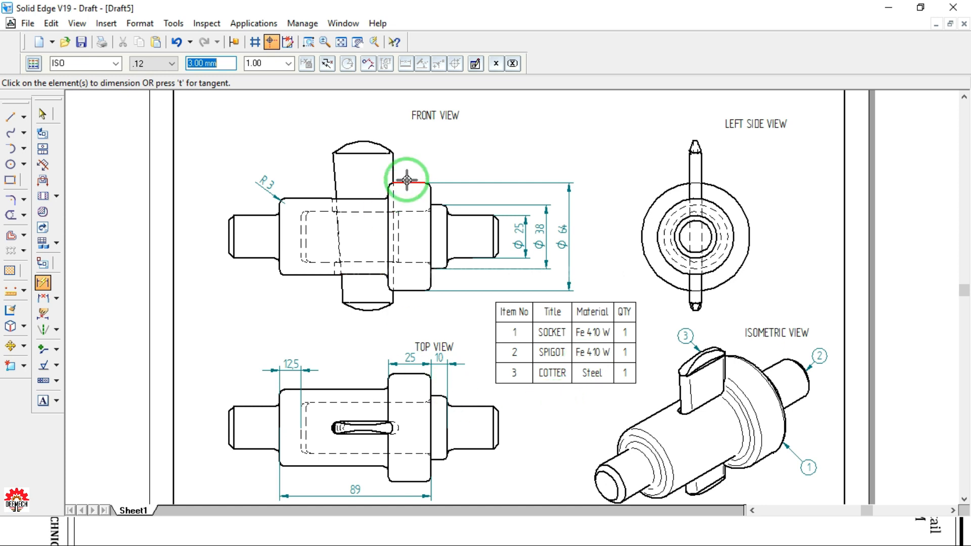
Dimension the cotter's thickness and the socket body's outer diameter in the left side view
left_click(688, 166)
left_click(703, 165)
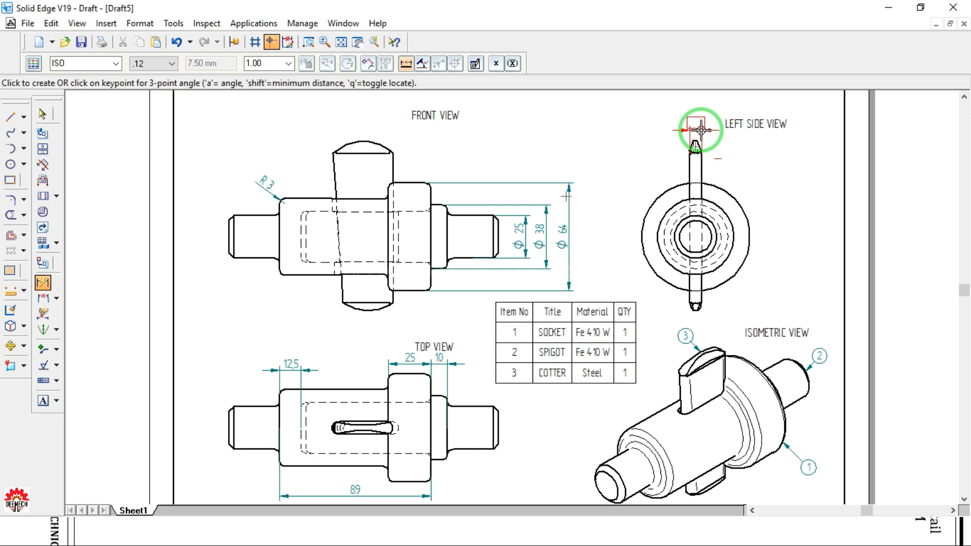
left_click(697, 130)
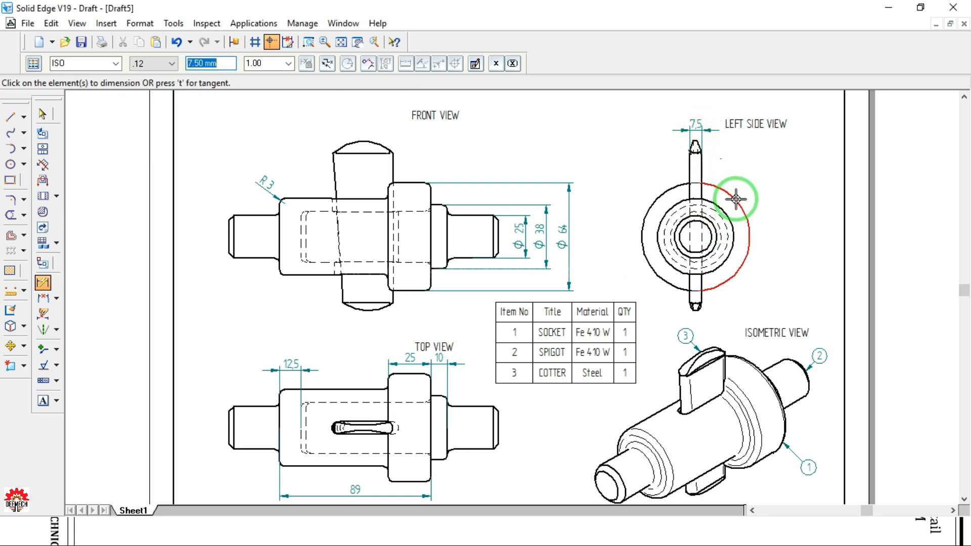
left_click(724, 214)
left_click(774, 205)
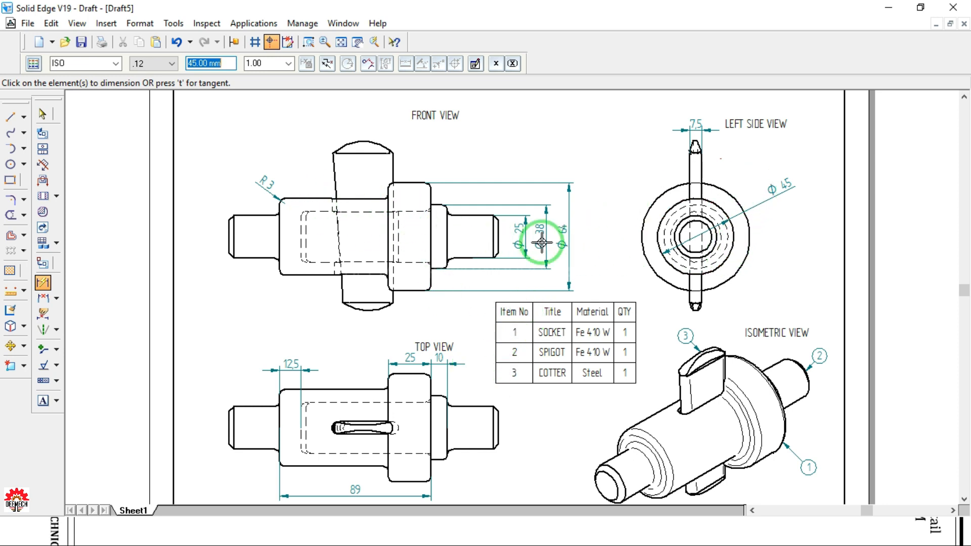
Reposition the socket body's diameter dimension slightly closer to the circles in the left side view
left_click(44, 114)
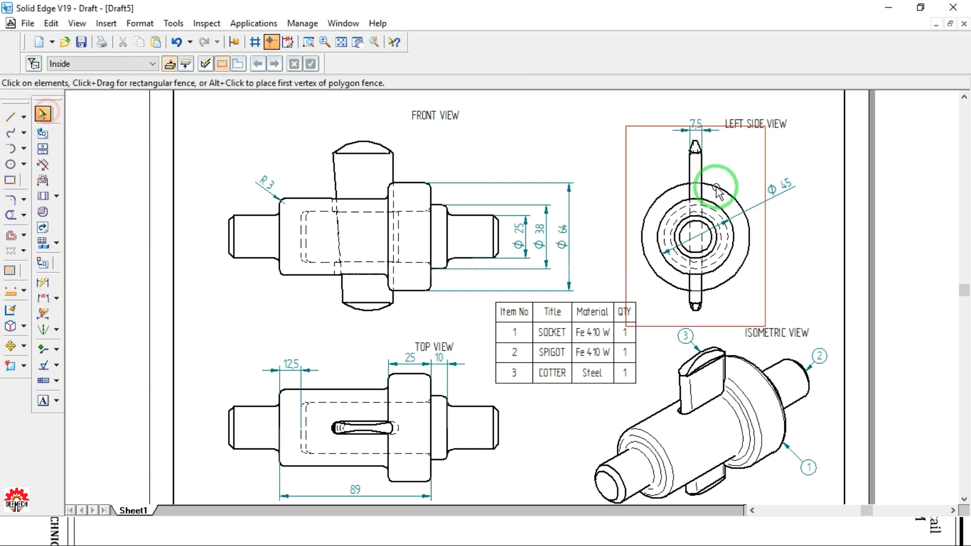
left_click(792, 186)
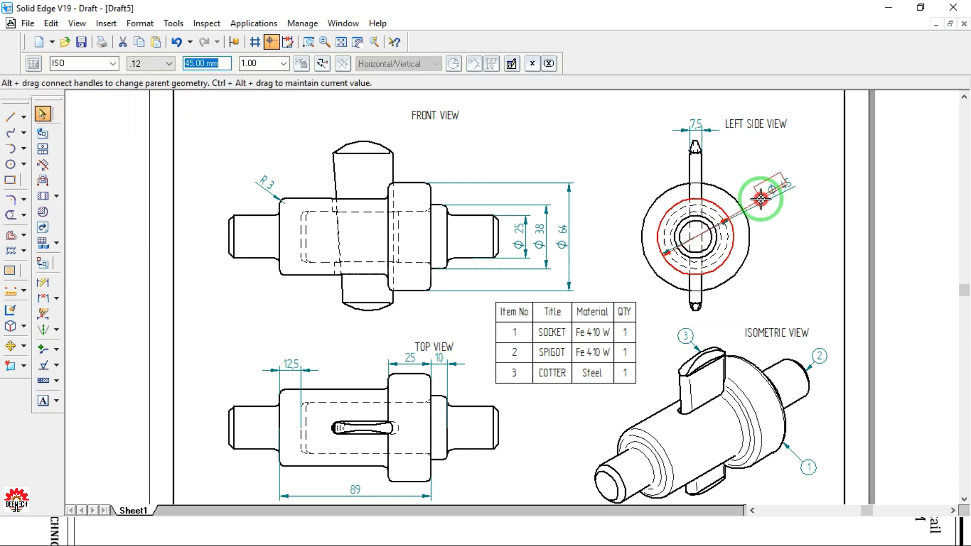
left_click(769, 231)
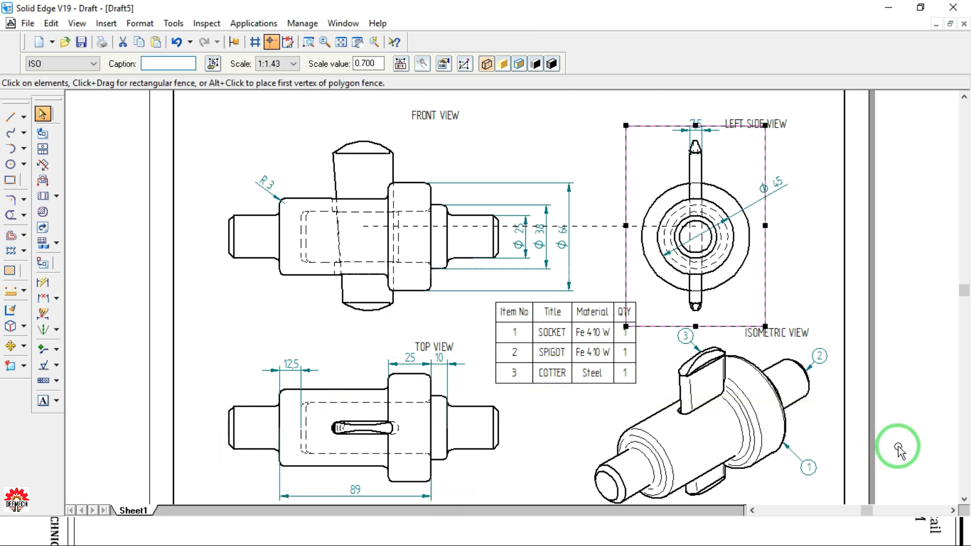
left_click(570, 404)
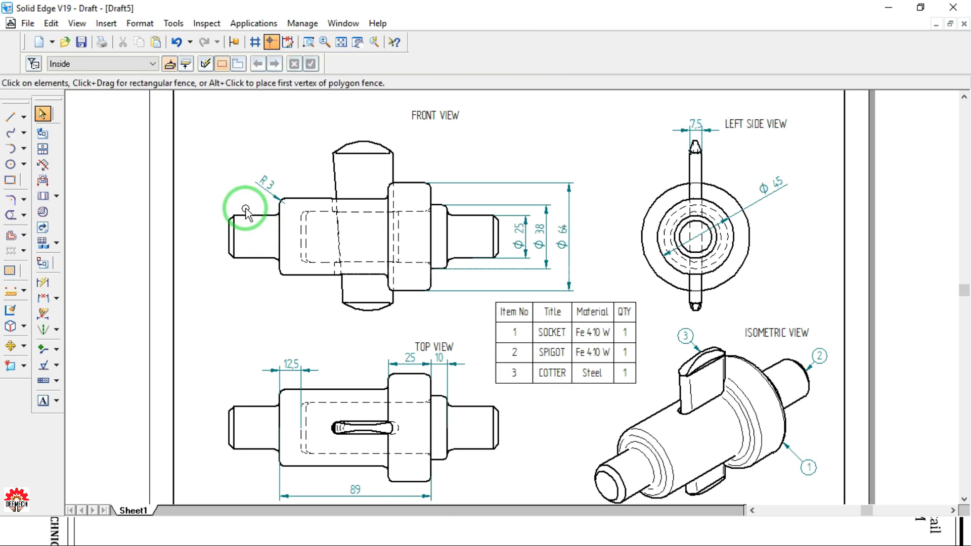
Add the text "BOM" as a heading above the parts list
left_click(342, 42)
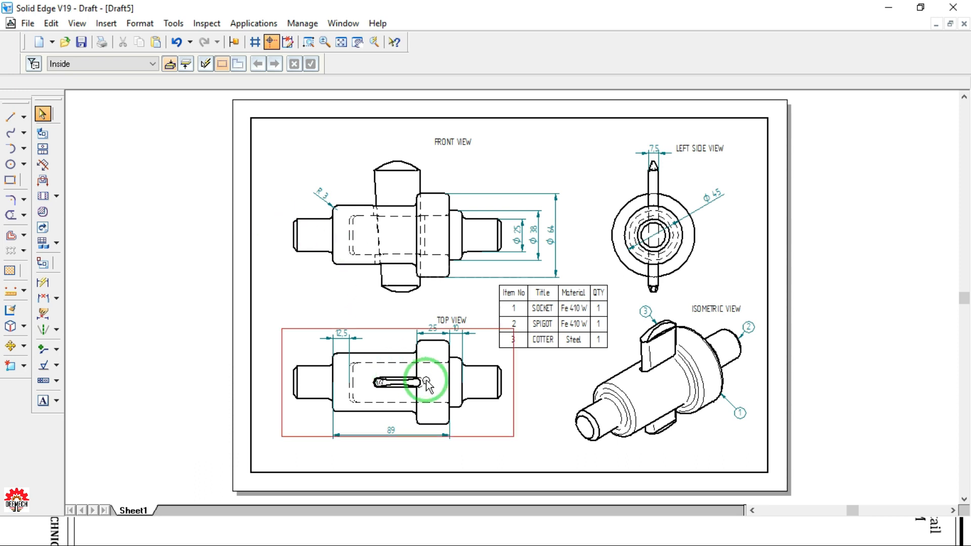
left_click(543, 322)
left_click(43, 401)
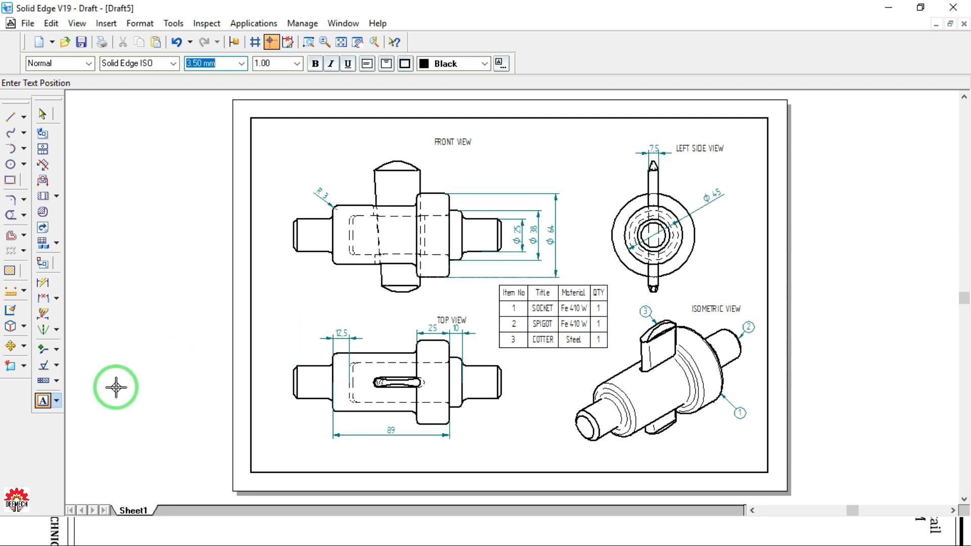
left_click(44, 403)
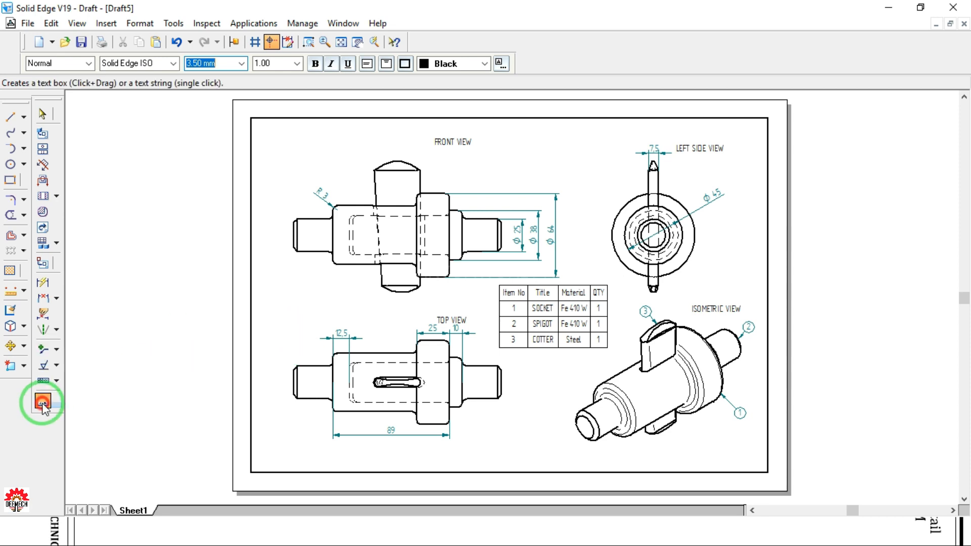
left_click(571, 272)
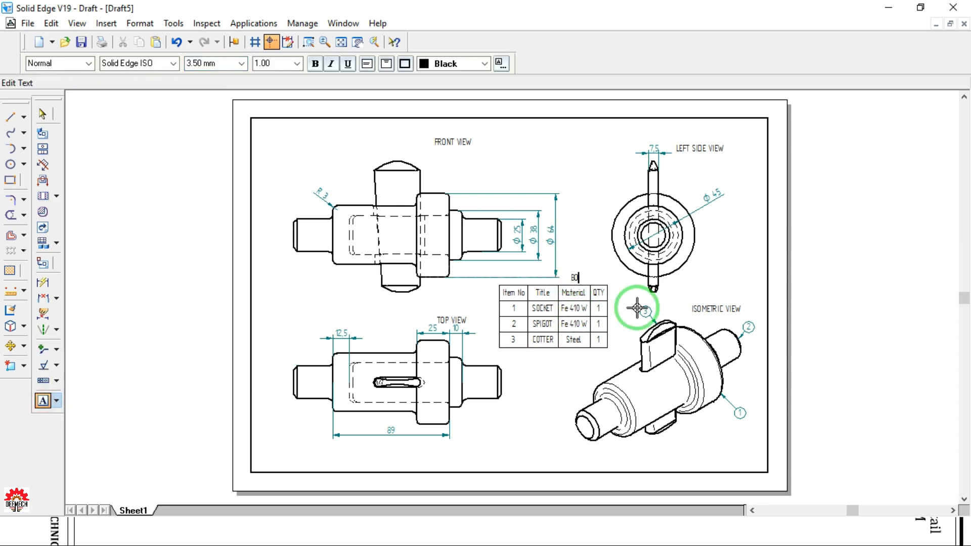
Move the parts list down and to the right, and place the BOM heading centred above it
left_click(309, 42)
left_click(472, 260)
left_click(667, 379)
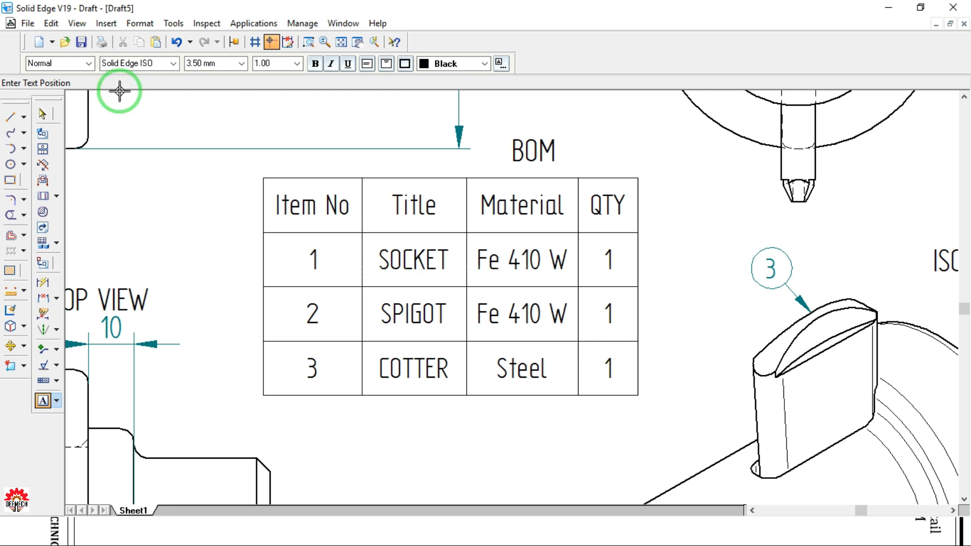
left_click(44, 115)
left_click_drag(440, 286, 491, 336)
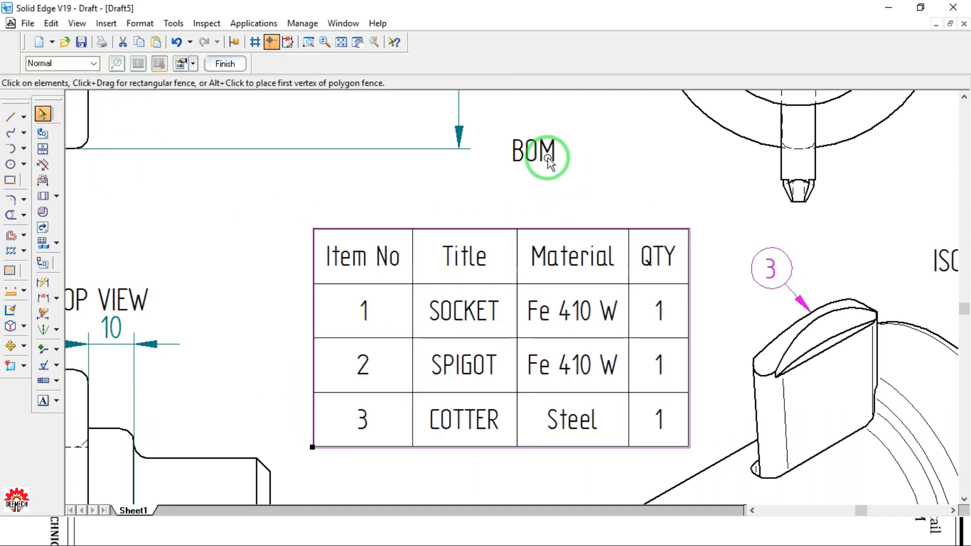
left_click(546, 158)
left_click_drag(541, 170, 511, 217)
Move the FRONT VIEW label slightly down towards its view, level with the LEFT SIDE VIEW label
left_click(341, 42)
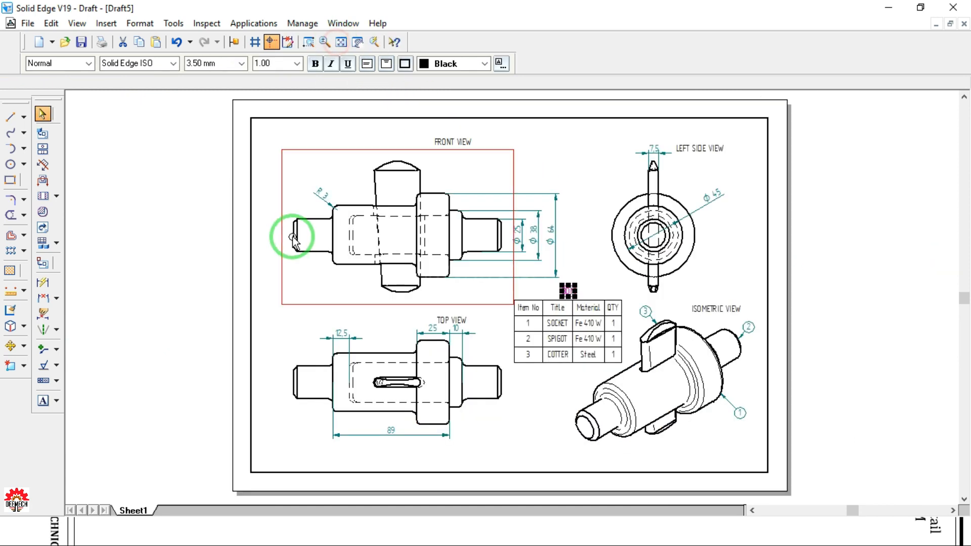
left_click(461, 146)
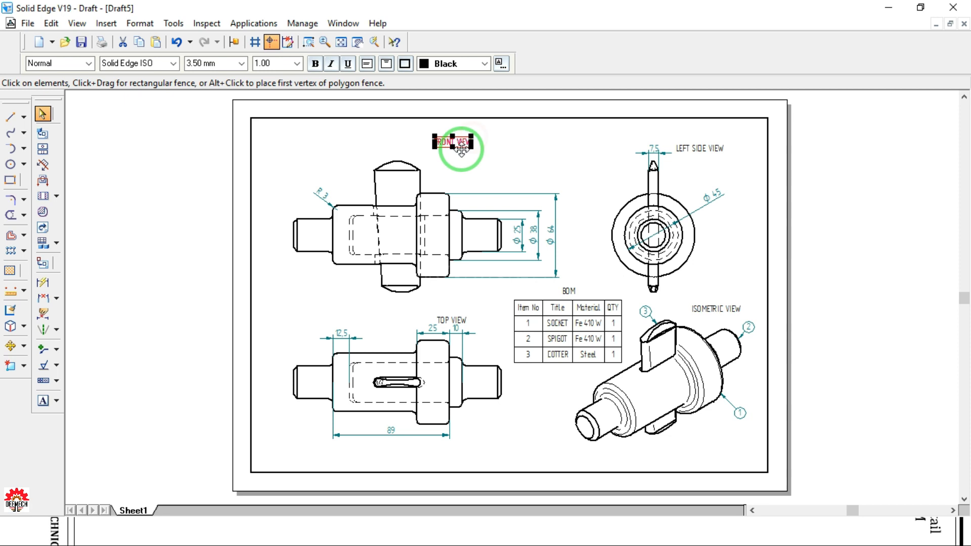
left_click_drag(460, 147, 458, 153)
left_click(498, 152)
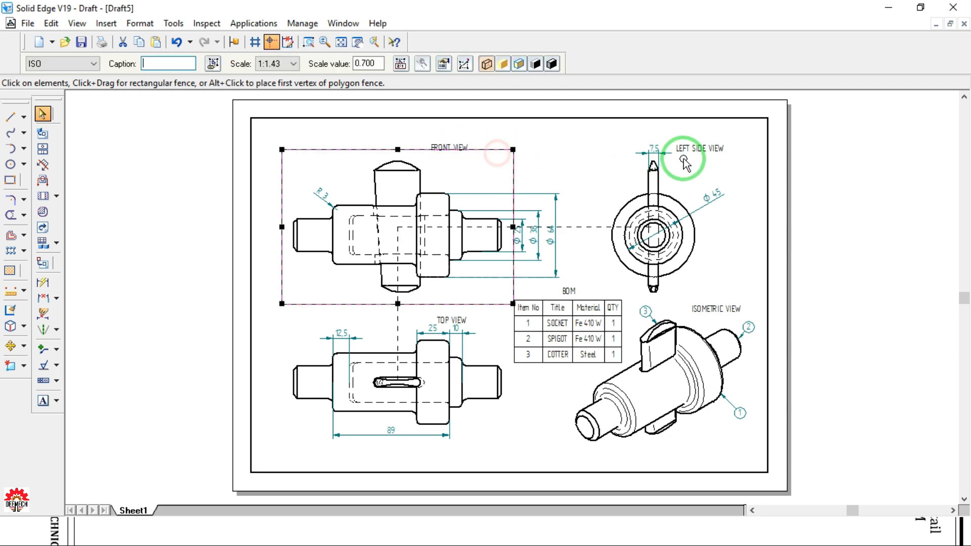
left_click(726, 464)
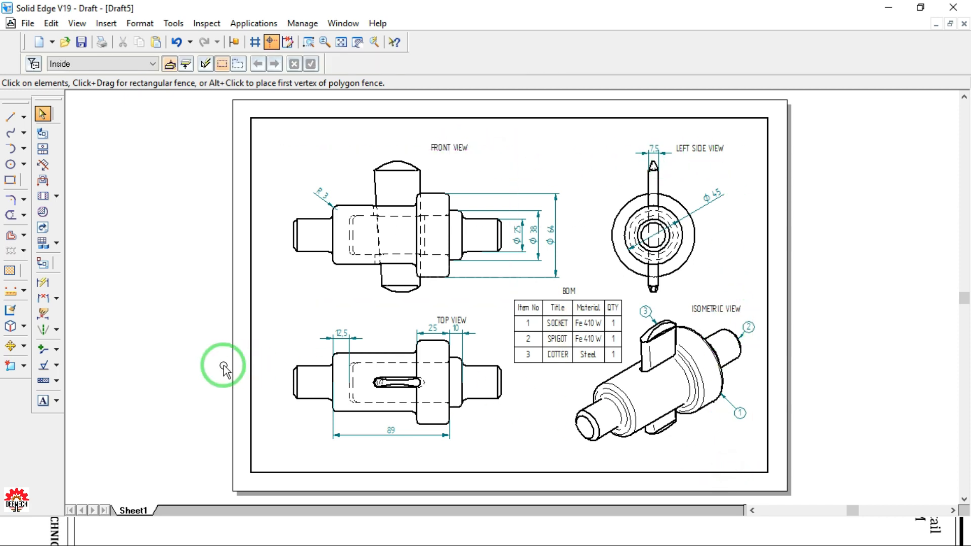
Add the drawing title "SOCKET & SPIGOT COTTER JOINT" between the front and left side view labels
left_click(42, 401)
left_click(517, 139)
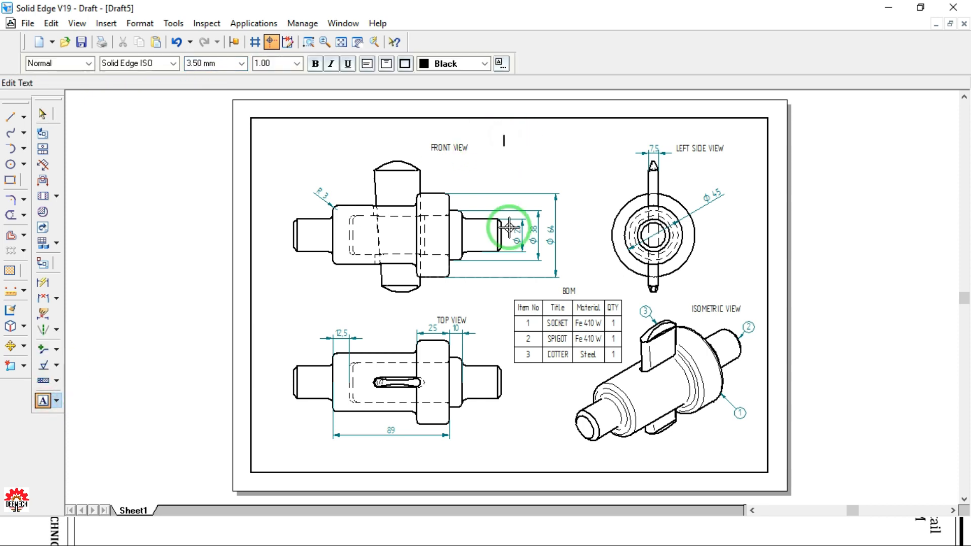
type("SOCKET & SPIGOT COTTER JOINT")
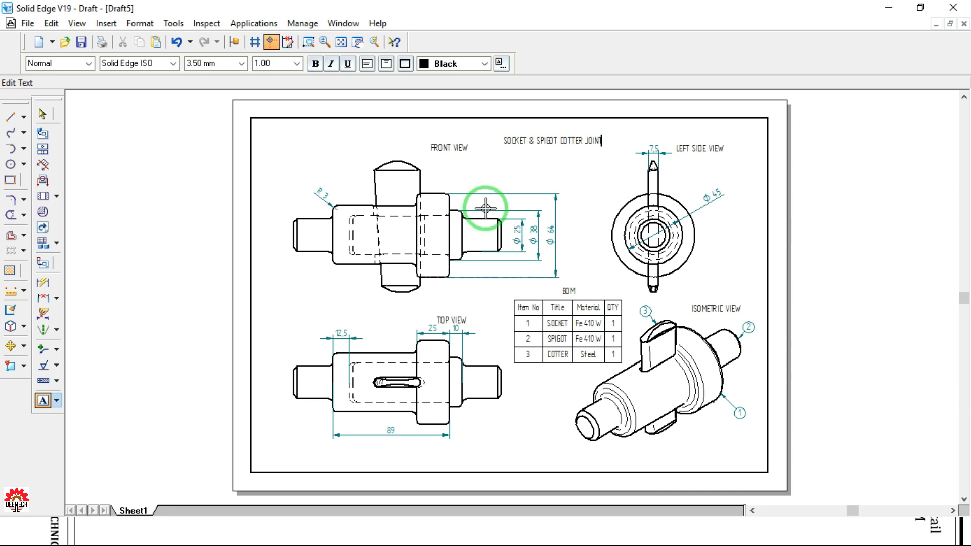
left_click(42, 113)
Set the drawing title's text scale to 1.5
left_click(551, 149)
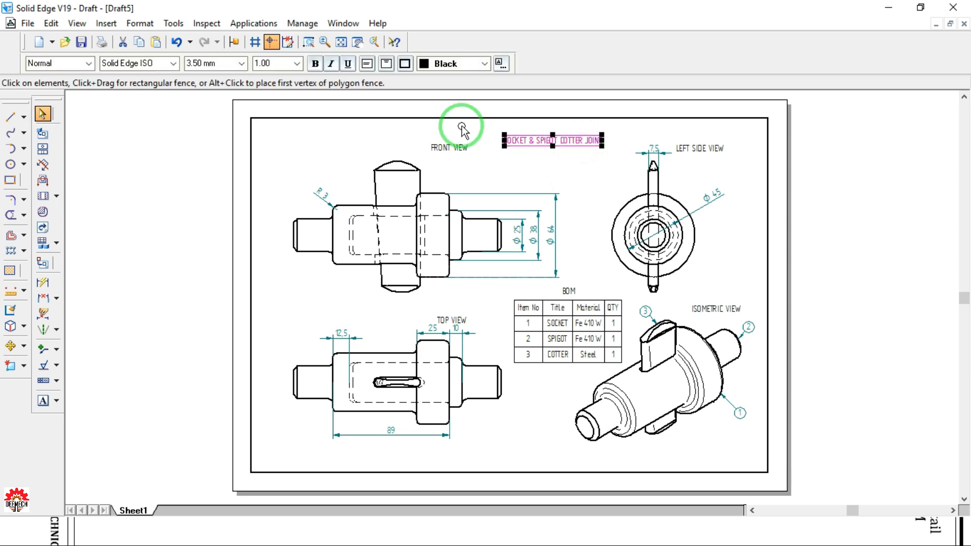
left_click_drag(282, 65, 183, 66)
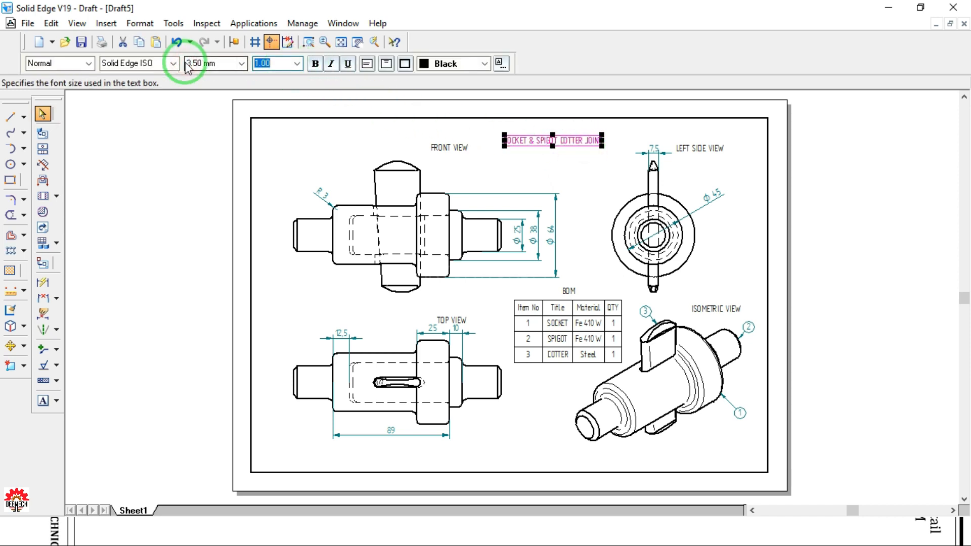
type("1.5")
key("Tab")
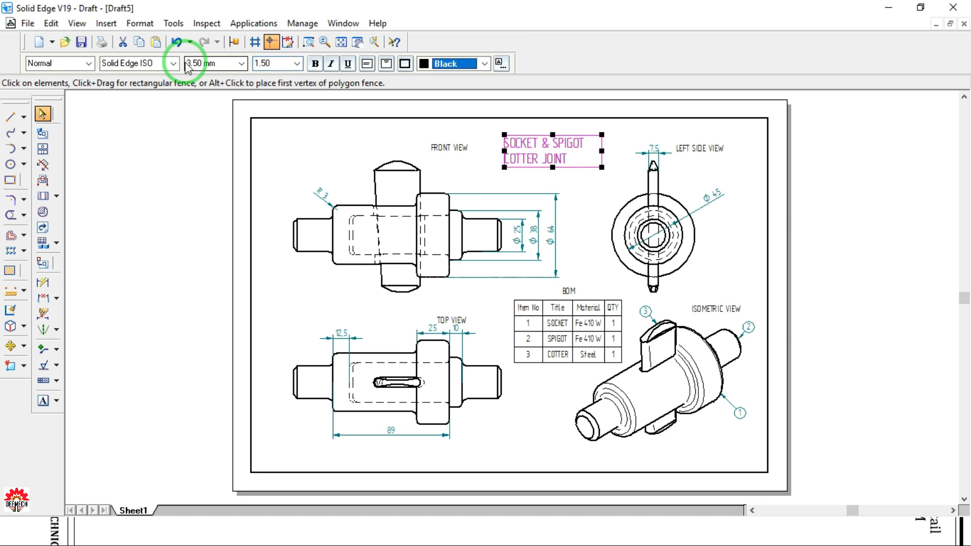
Widen the title's text box so it fits on one line, and move it up near the sheet's top border
left_click_drag(611, 151, 715, 148)
left_click_drag(626, 163, 599, 161)
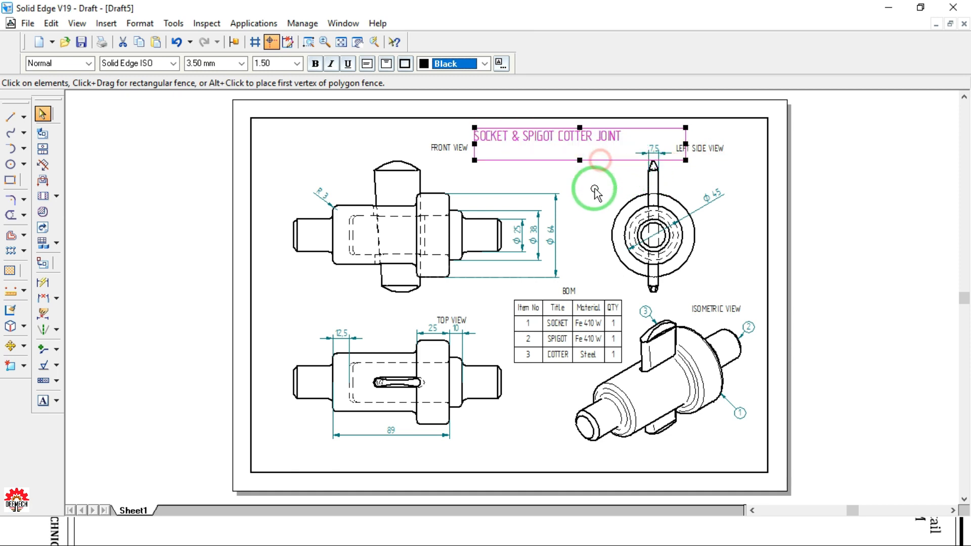
left_click(597, 190)
left_click(450, 146)
left_click(549, 147)
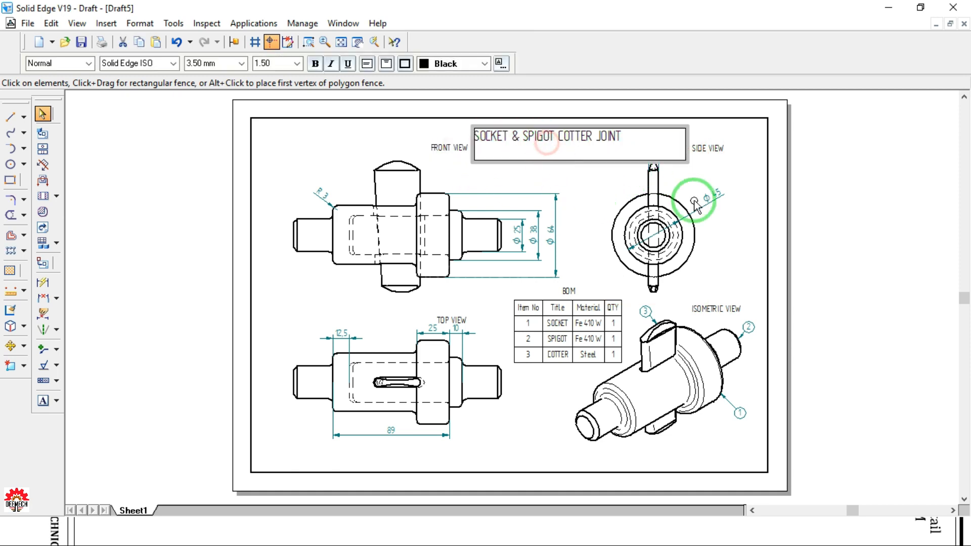
left_click(737, 186)
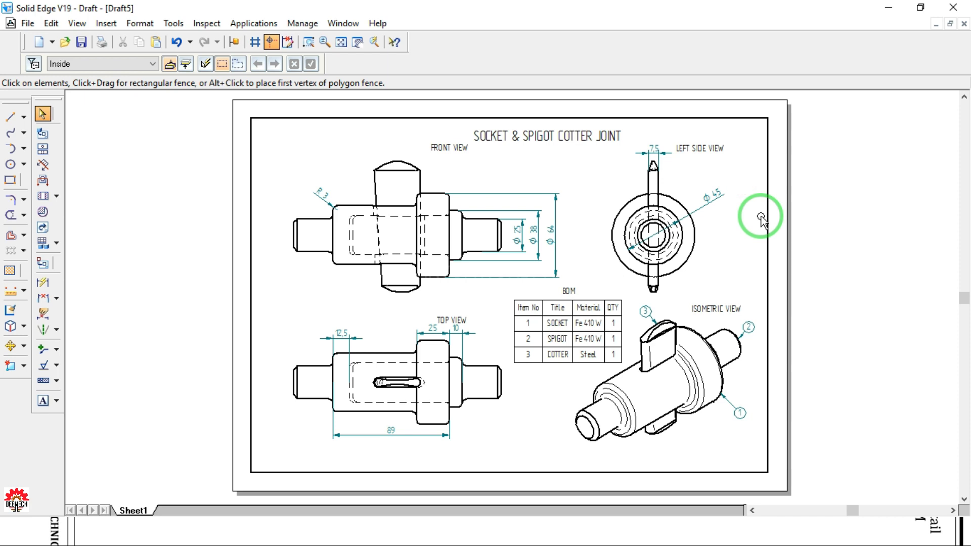